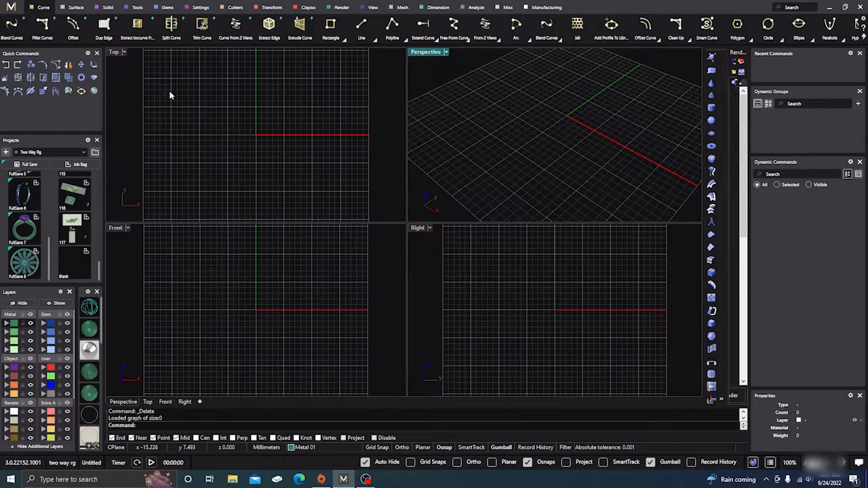
Place a round diamond gem at the origin, keeping the default size.
left_click(168, 8)
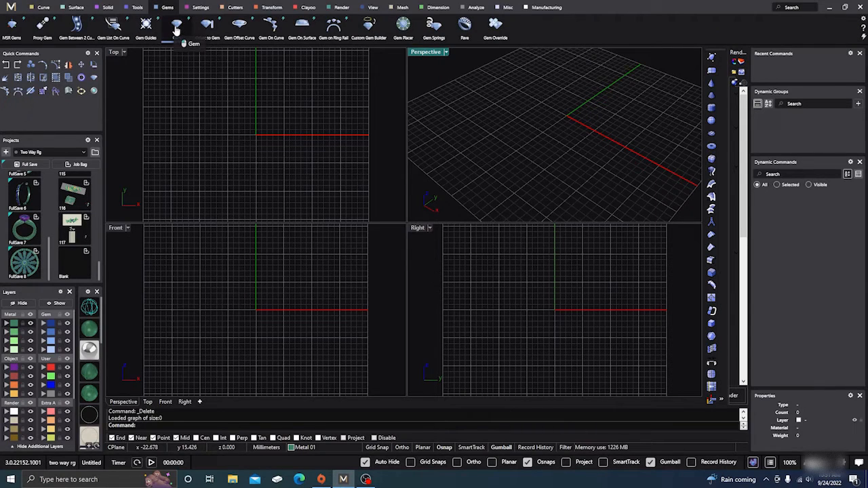
left_click(176, 26)
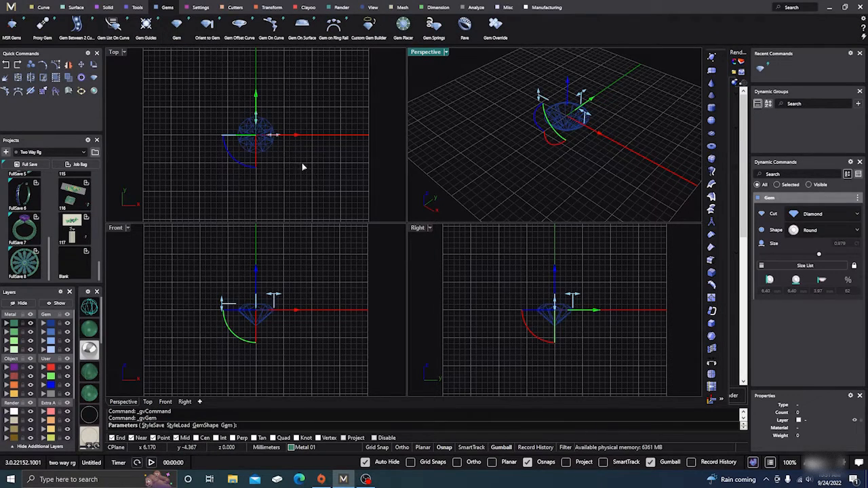
key("Return")
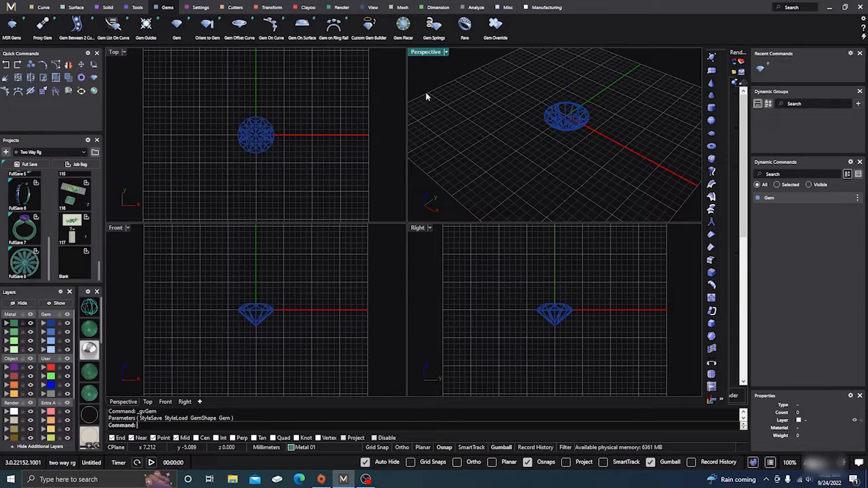
double_click(425, 53)
right_click_drag(356, 157, 350, 177)
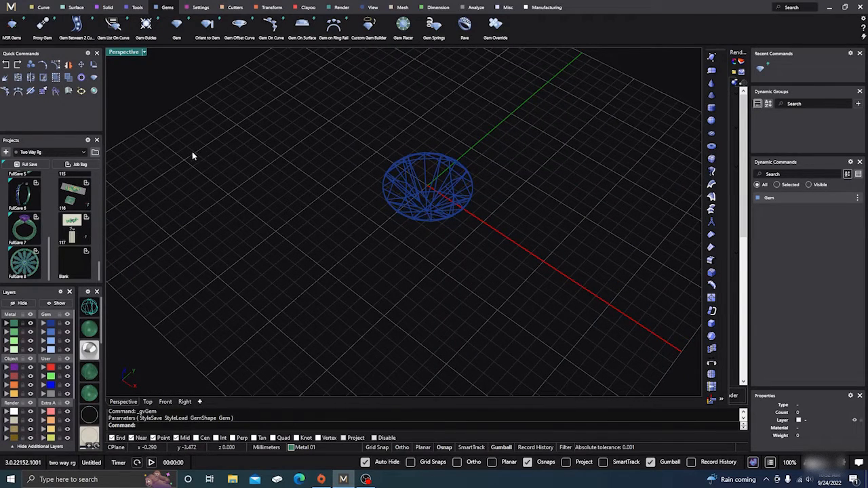
Draw a closed kidney-shaped free-form curve on the Creation layer, in the top view to the upper left of the gem.
left_click(147, 401)
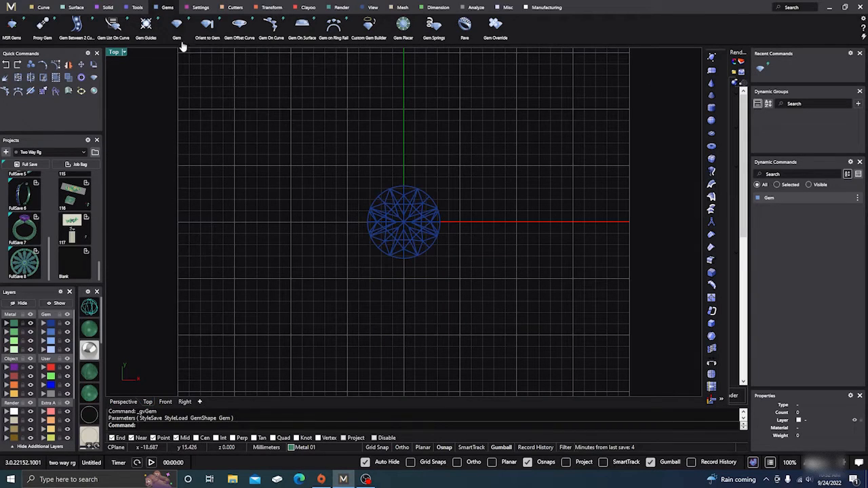
left_click(40, 8)
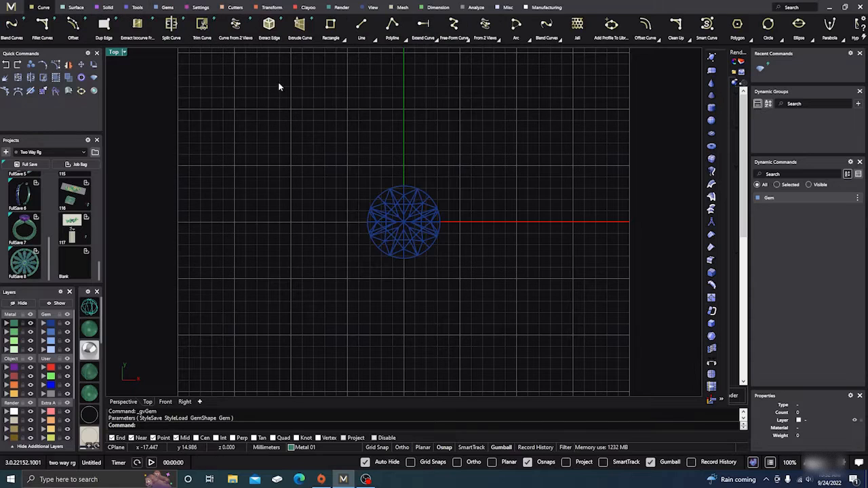
left_click(453, 27)
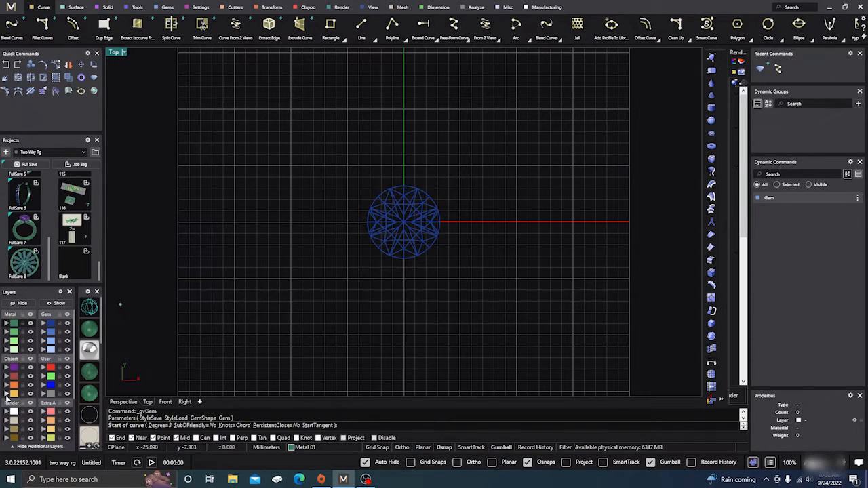
left_click(9, 395)
left_click(261, 137)
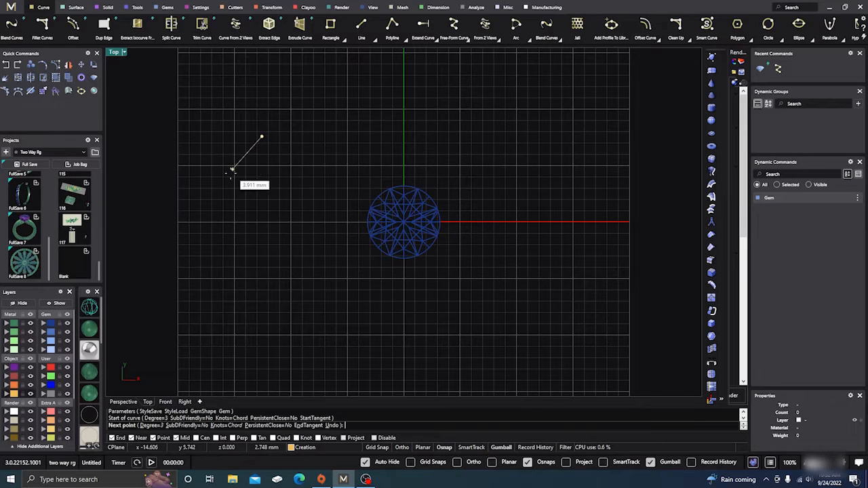
left_click(231, 179)
left_click(251, 213)
left_click(294, 212)
left_click(299, 168)
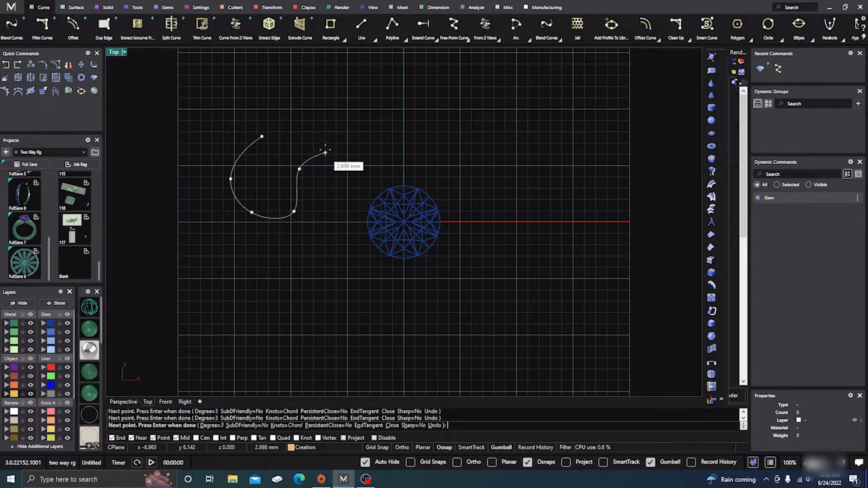
left_click(325, 145)
left_click(323, 128)
left_click(285, 118)
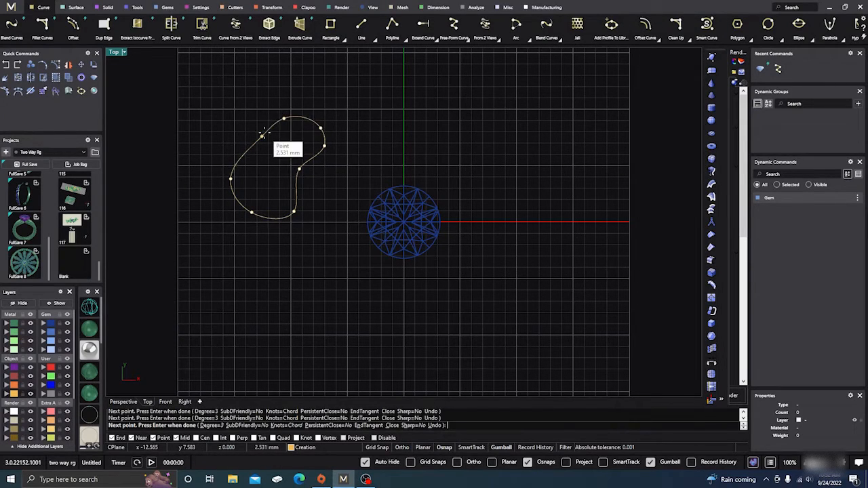
left_click(262, 137)
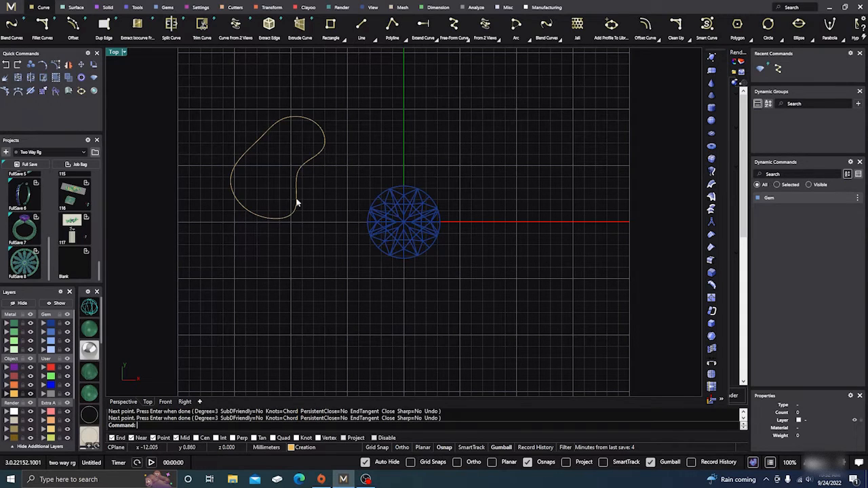
Start a bezel with the round gem as its base.
right_click_drag(303, 270, 317, 267)
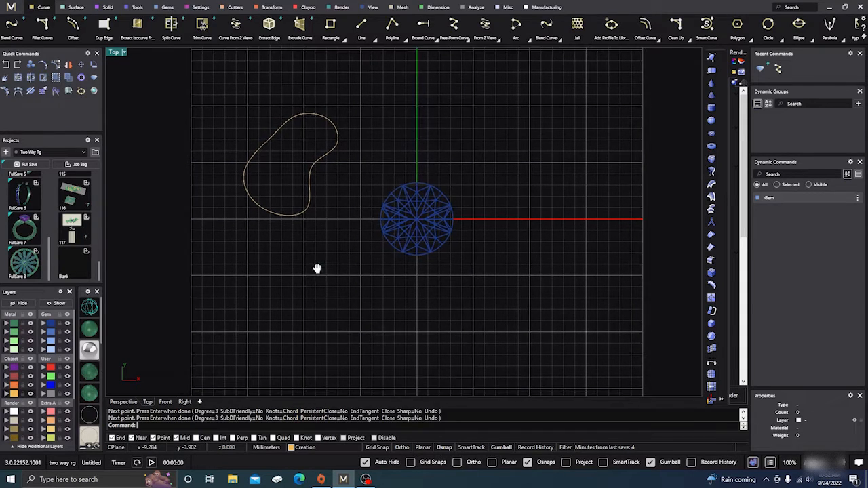
left_click(123, 401)
scroll(314, 286, "down", 2)
right_click_drag(315, 290, 342, 295)
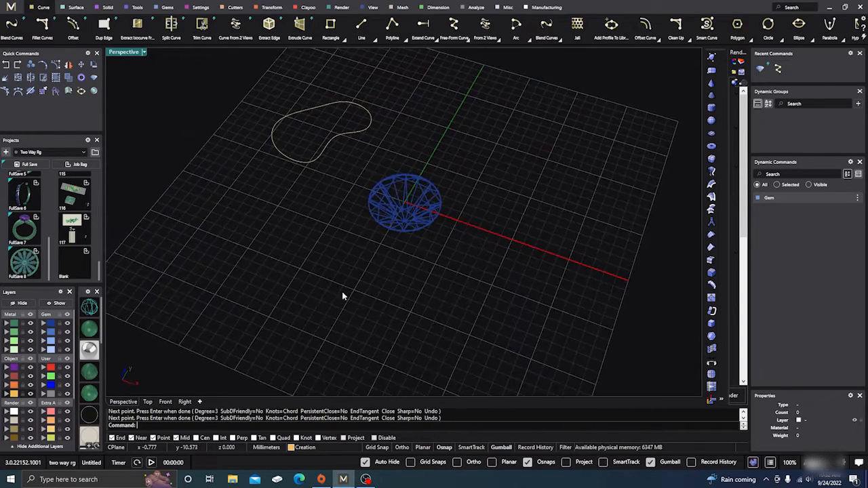
scroll(367, 287, "down", 2)
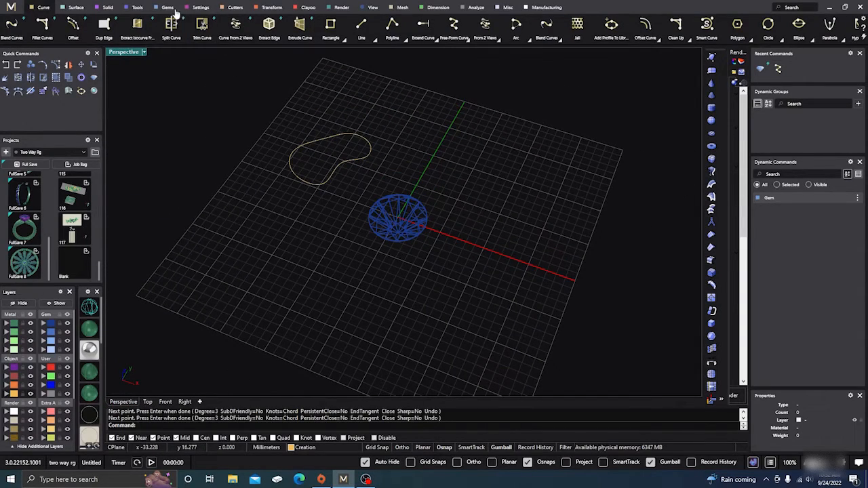
left_click(201, 7)
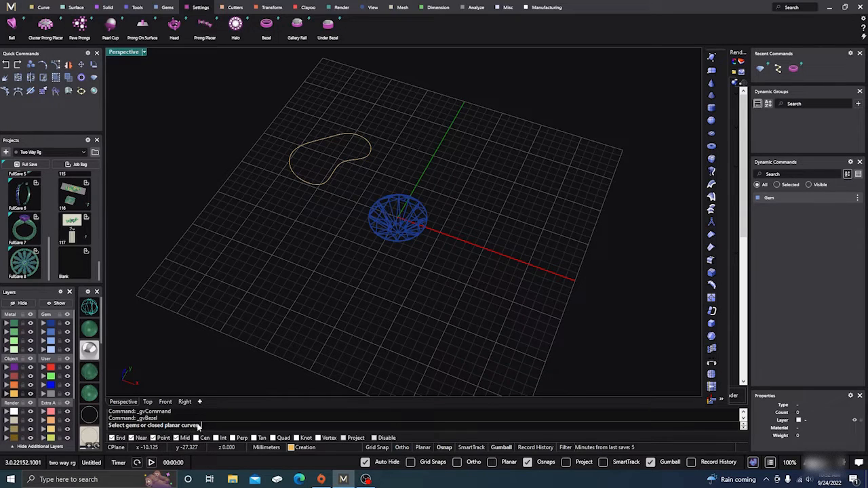
right_click_drag(287, 247, 325, 262)
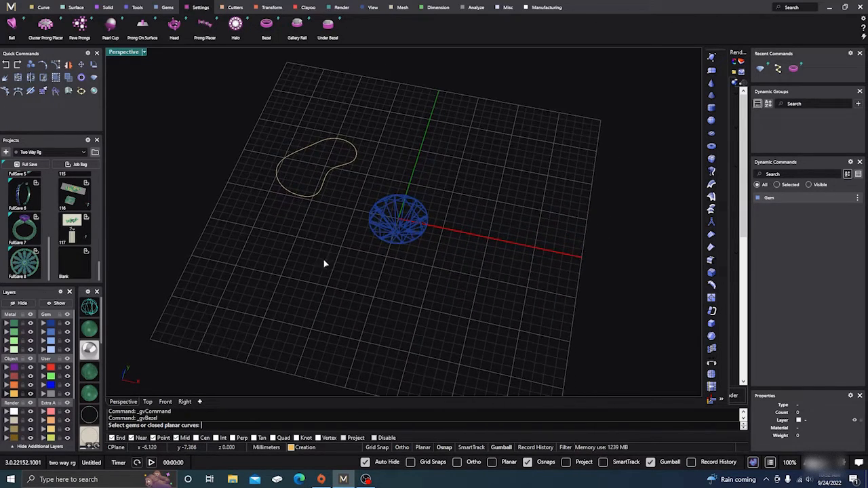
left_click(389, 218)
key("Return")
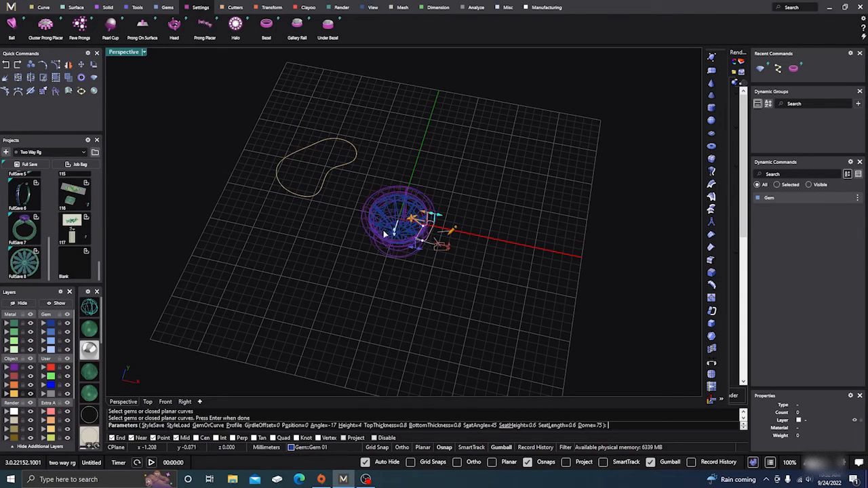
Set the gem bezel's bottom thickness to 1.05 mm and its height to 4.78 mm.
right_click_drag(369, 290, 402, 221)
scroll(401, 219, "up", 6)
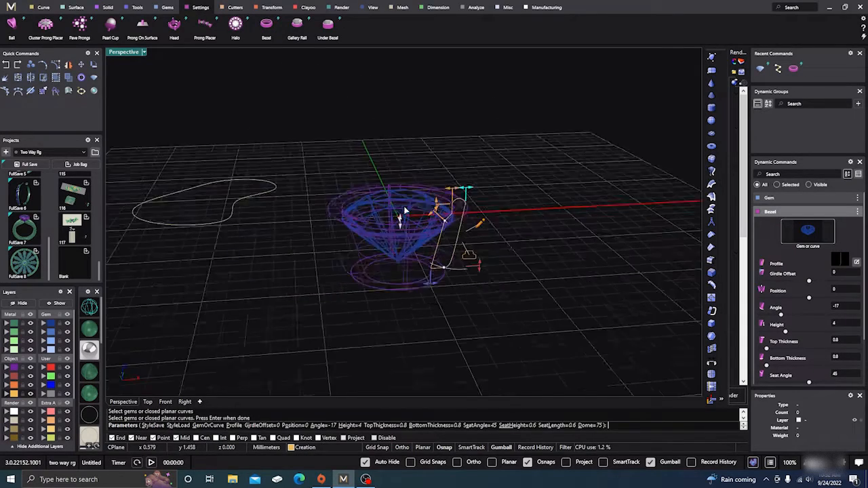
right_click_drag(389, 257, 444, 216)
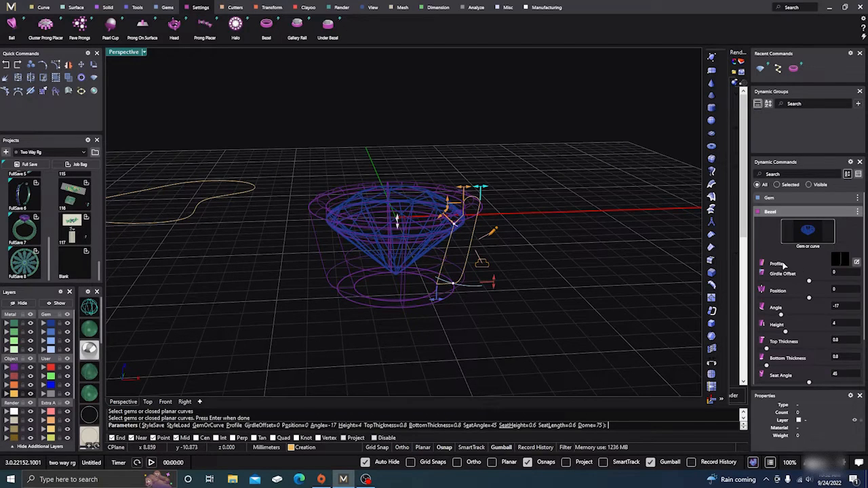
scroll(797, 271, "down", 2)
scroll(800, 271, "up", 3)
scroll(800, 271, "down", 2)
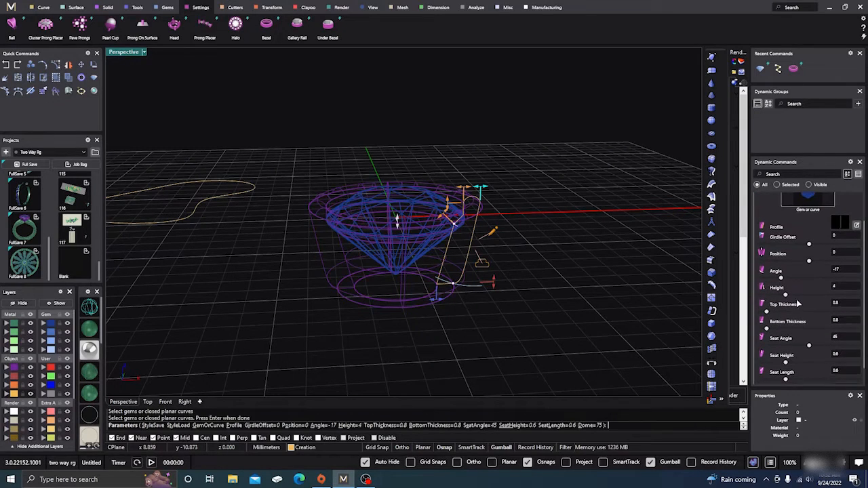
right_click_drag(513, 303, 500, 308)
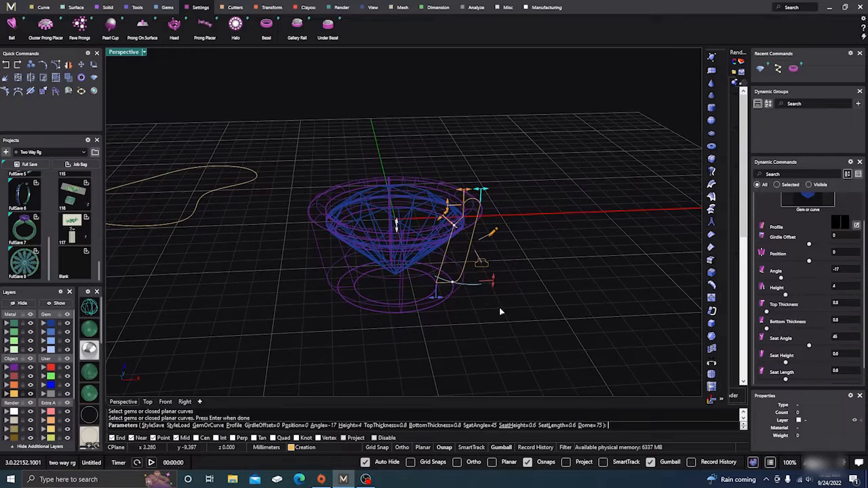
mouse_move(439, 299)
left_mouse_down()
mouse_move(441, 320)
mouse_move(430, 295)
mouse_move(438, 293)
left_mouse_up()
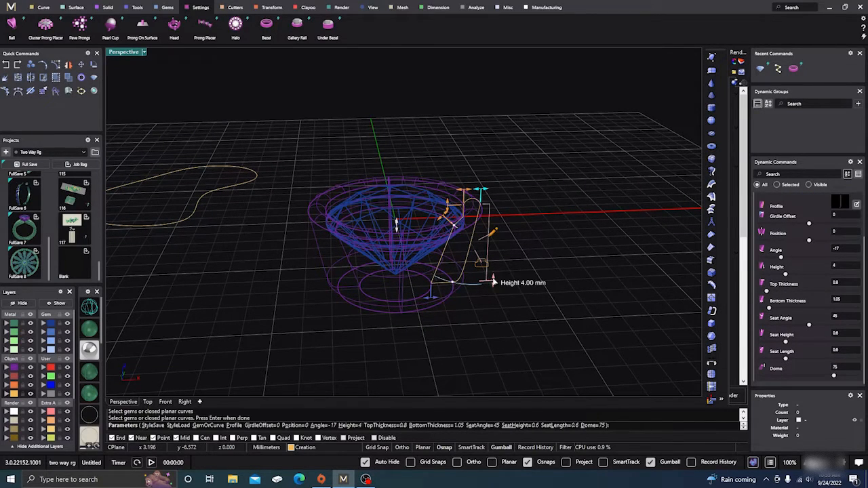
left_click_drag(490, 279, 448, 297)
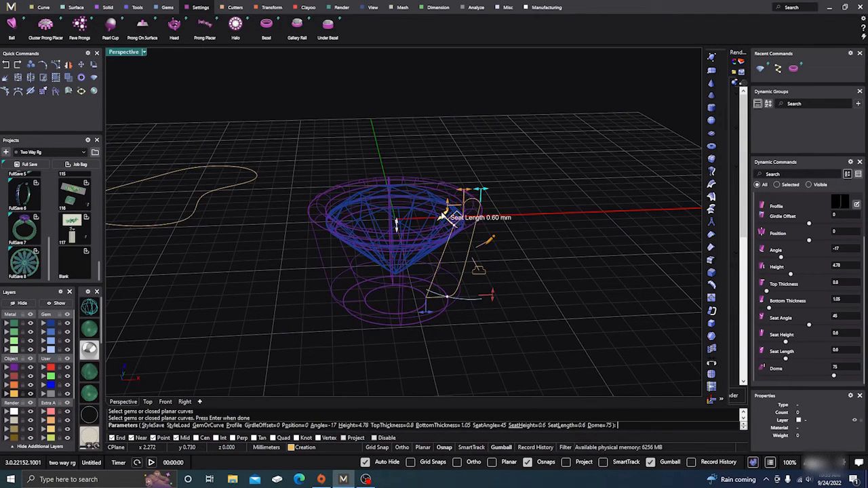
Set the bezel's seat angle to 49, seat length to 1.3, seat height to 0.81, girdle offset to 0.03 and top thickness to 1.75.
left_click_drag(449, 216, 442, 236)
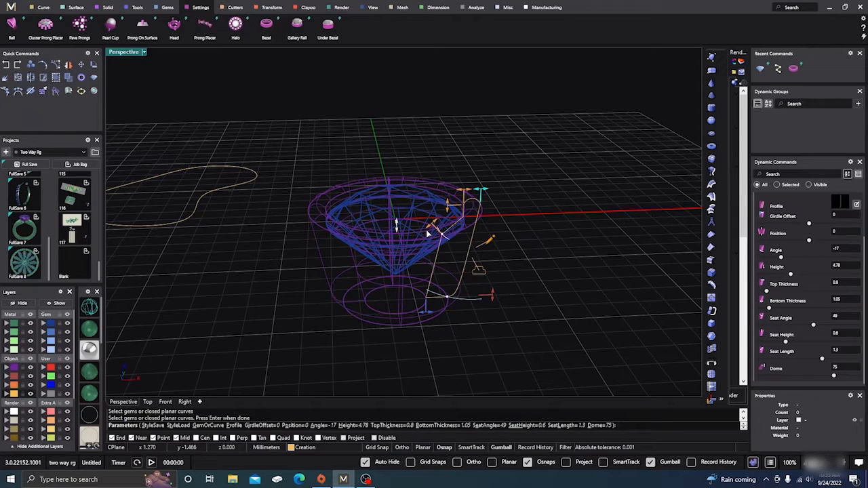
left_click_drag(448, 208, 465, 190)
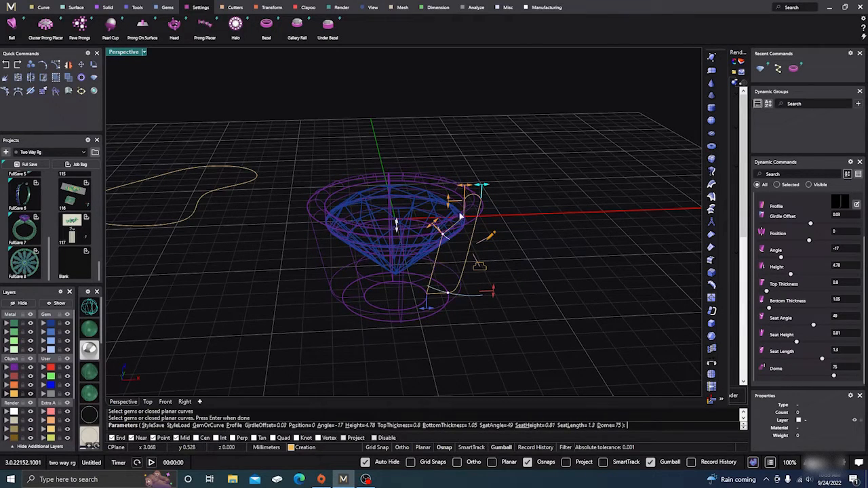
left_click_drag(482, 188, 500, 187)
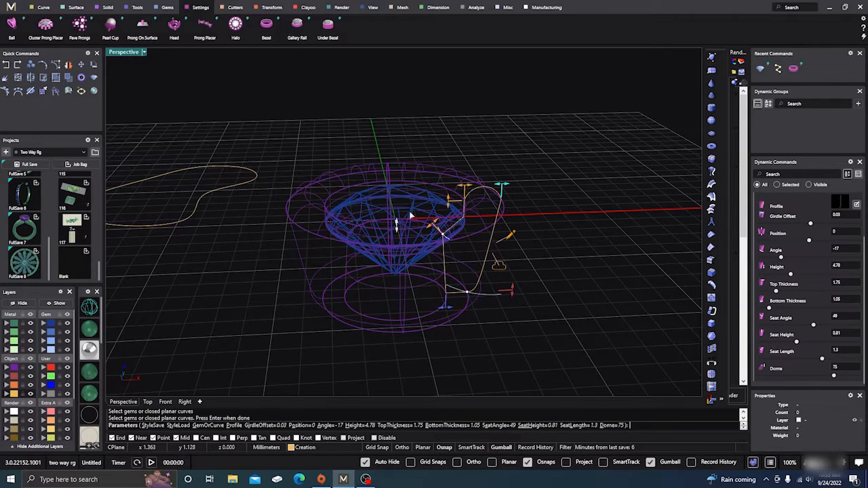
Set the bezel's position to 0.12 and its dome to 58, and finish the bezel.
left_click_drag(397, 226, 397, 221)
right_click_drag(560, 289, 560, 275)
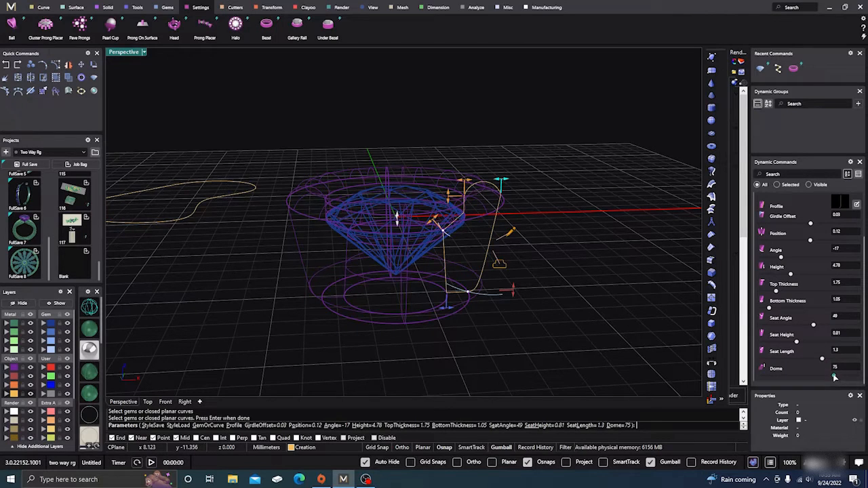
left_click_drag(835, 377, 817, 377)
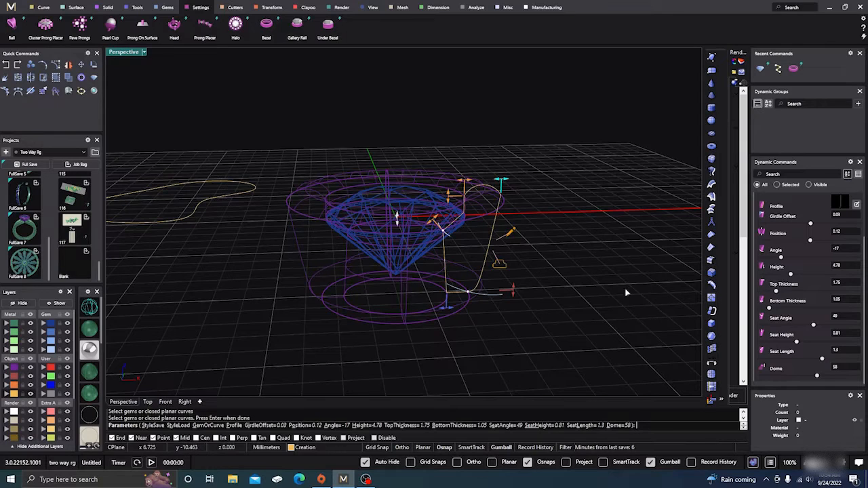
right_click_drag(625, 288, 632, 300)
scroll(637, 290, "down", 2)
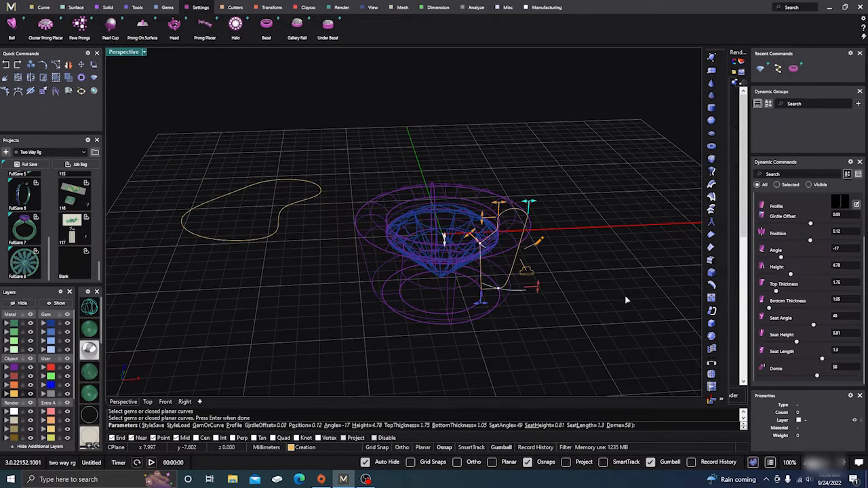
right_click_drag(625, 296, 624, 288)
right_click(624, 288)
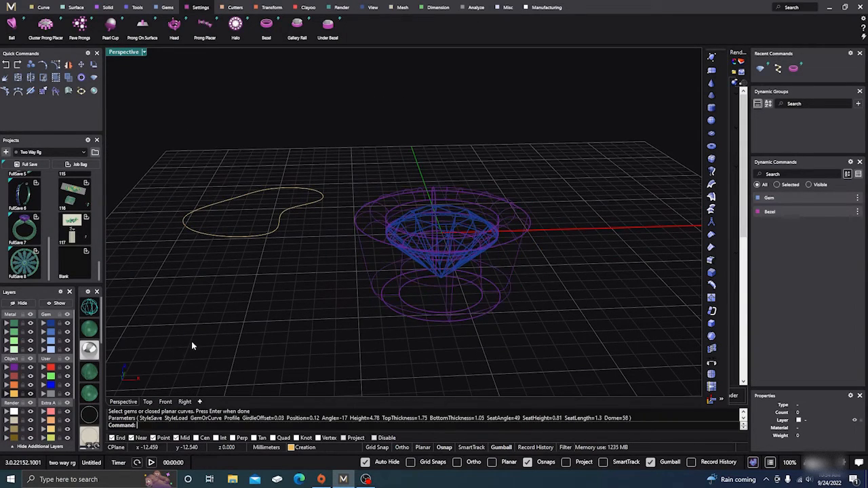
Start a second bezel with the closed kidney-shaped curve as its base.
right_click_drag(343, 298, 379, 294)
scroll(576, 275, "down", 4)
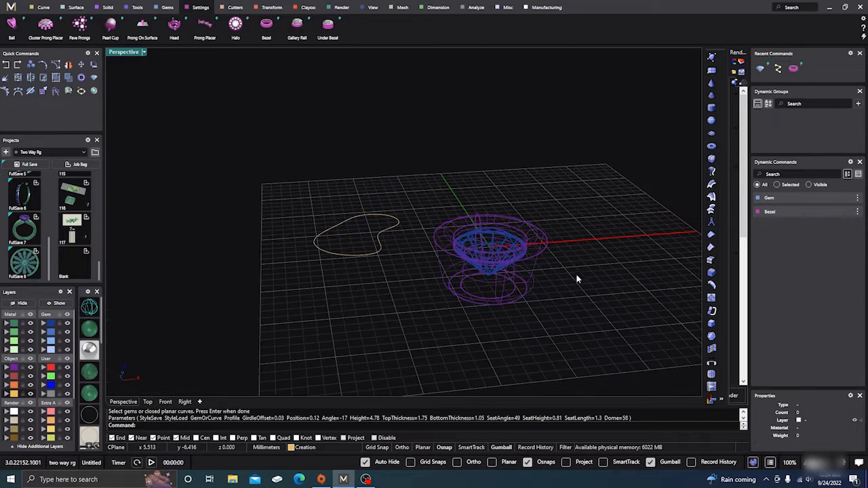
scroll(373, 264, "up", 3)
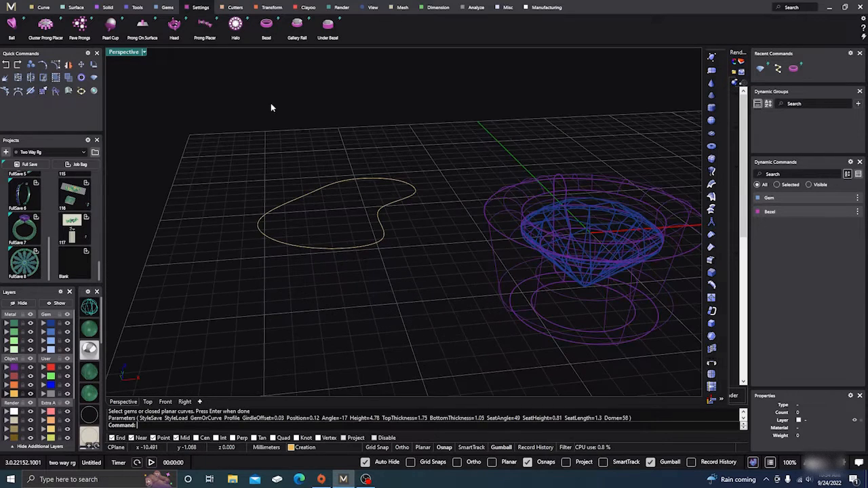
left_click(266, 26)
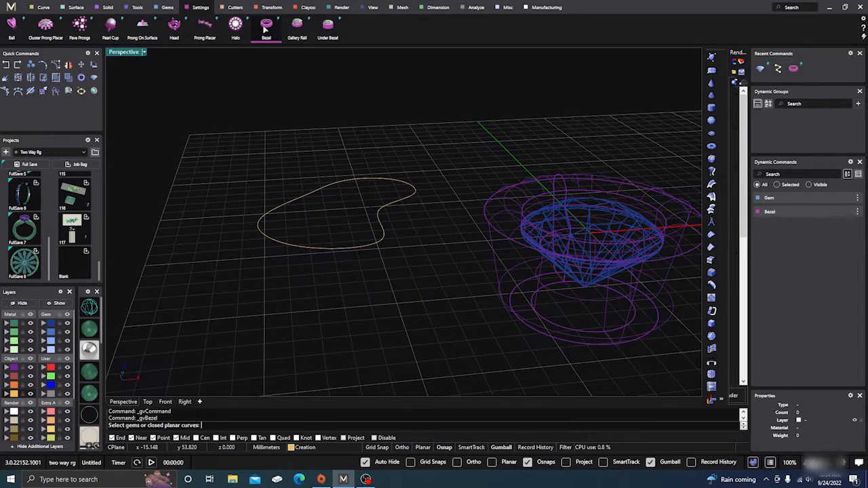
left_click(381, 241)
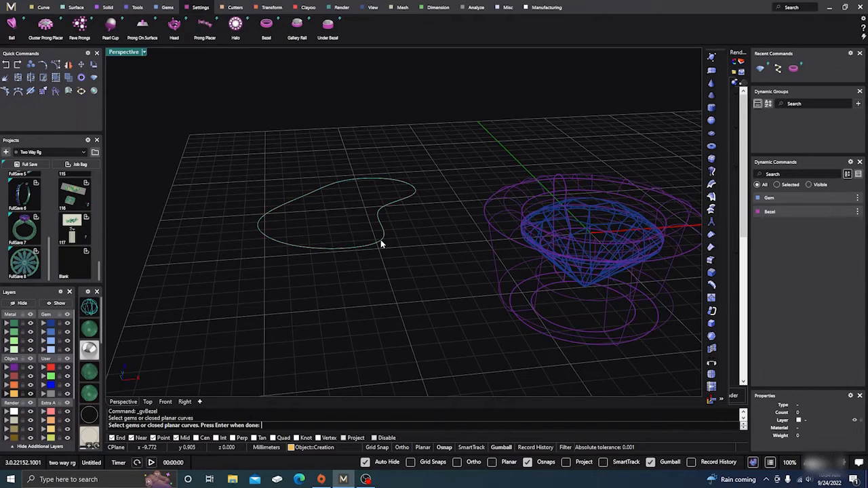
key("Return")
right_click_drag(413, 293, 425, 308)
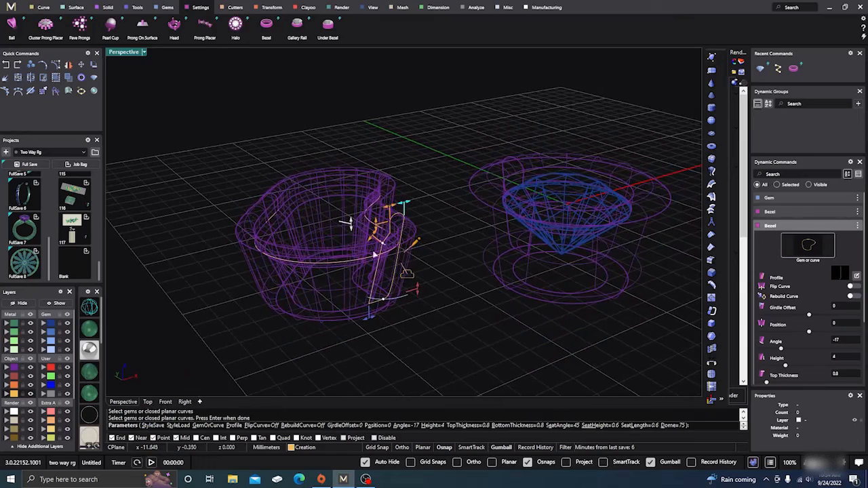
Set the curve-based bezel's seat angle to 90, seat length to 0.8 and seat height to 1.29.
right_click_drag(442, 210, 306, 168)
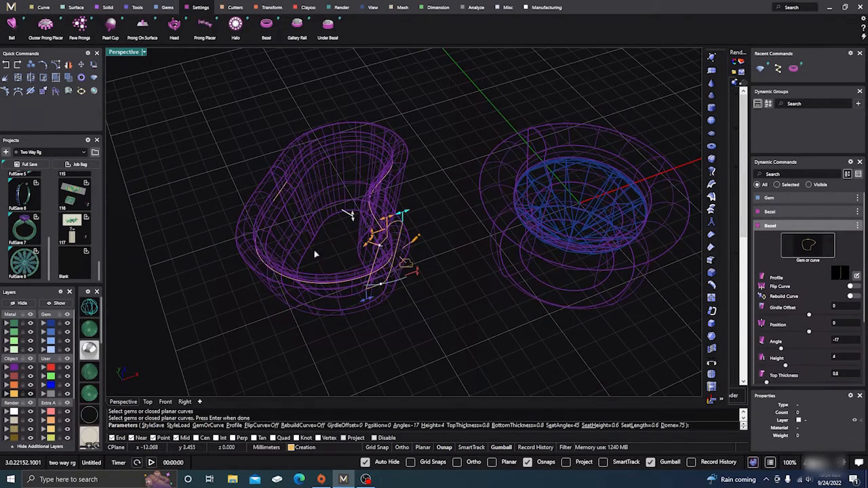
right_click_drag(314, 254, 367, 280)
scroll(359, 235, "up", 3)
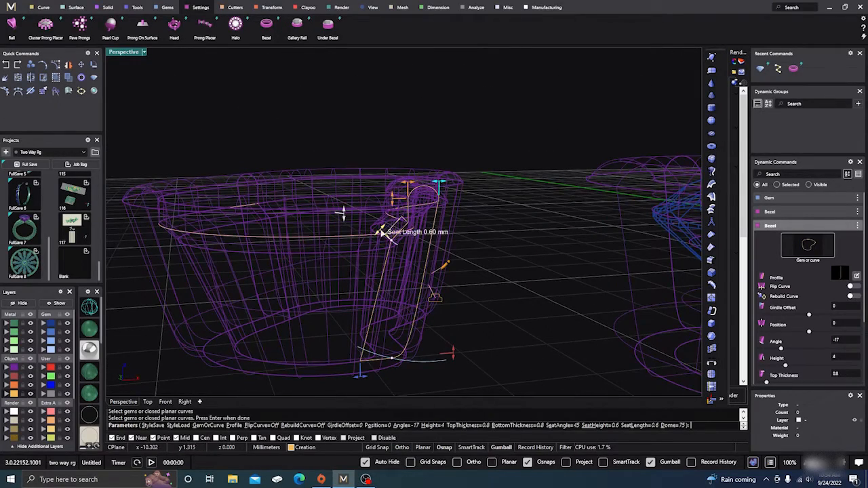
right_click_drag(471, 271, 486, 275)
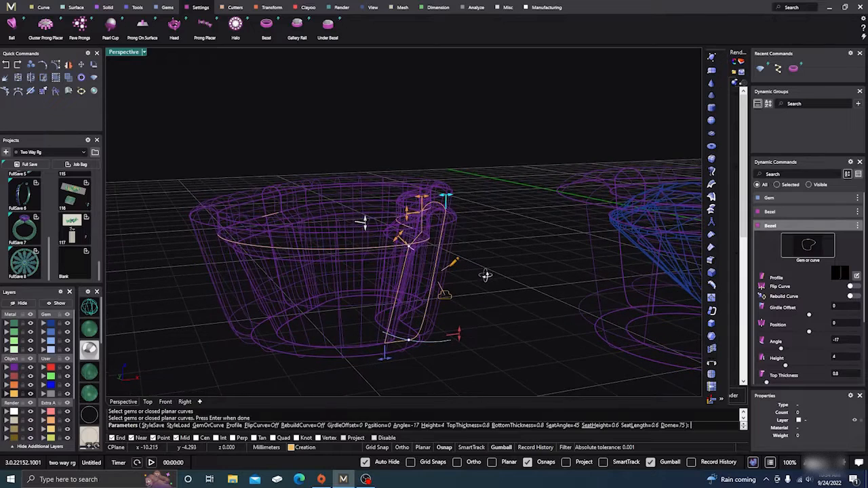
mouse_move(397, 238)
left_mouse_down()
mouse_move(392, 251)
mouse_move(397, 235)
left_mouse_up()
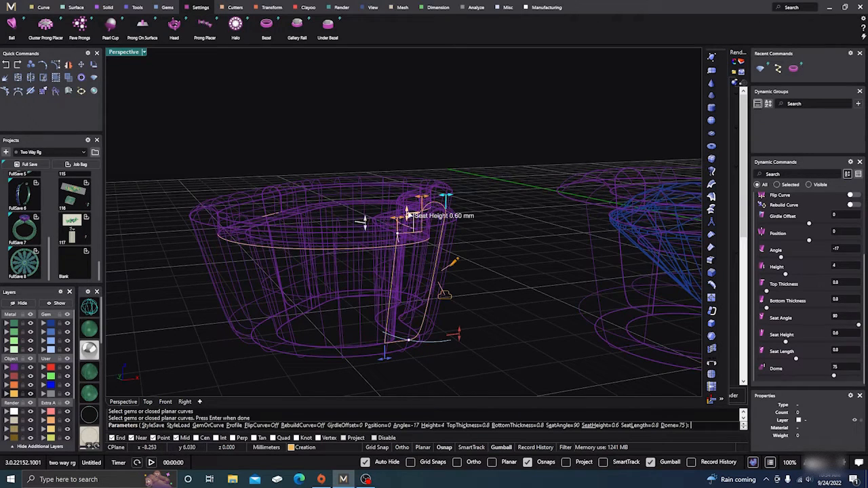
left_click_drag(407, 216, 407, 190)
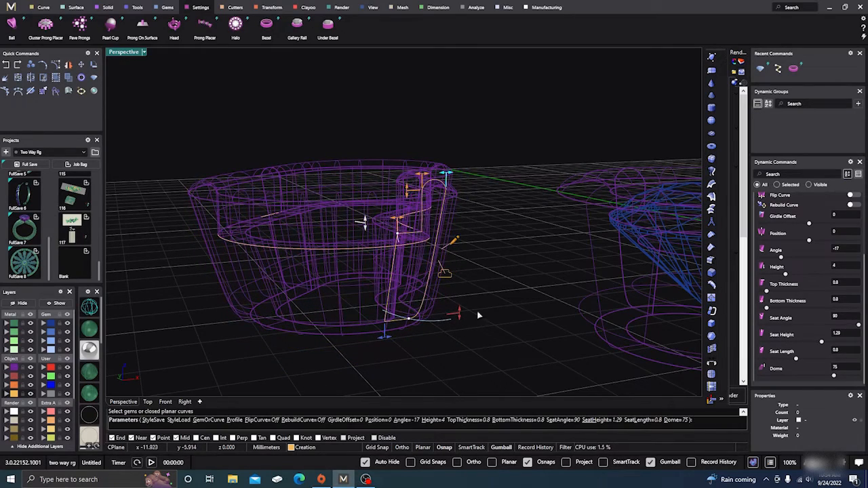
Set the curve-based bezel's dome to 70 and inspect its shape from several angles.
mouse_move(478, 315)
right_mouse_down()
mouse_move(500, 320)
mouse_move(474, 304)
right_mouse_up()
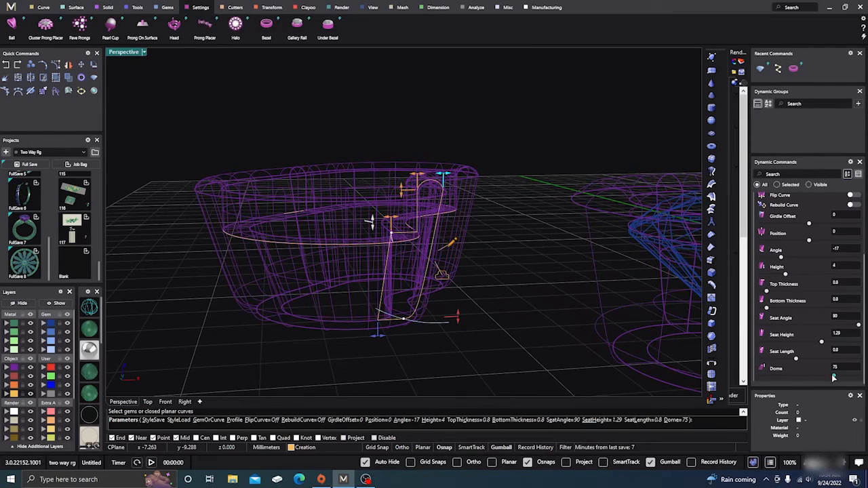
left_click_drag(833, 378, 829, 377)
right_click_drag(557, 349, 612, 299)
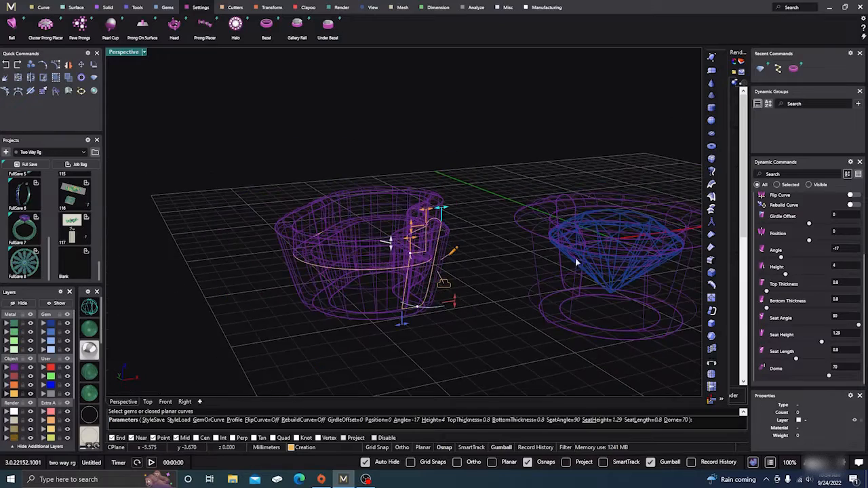
right_click_drag(575, 257, 403, 352)
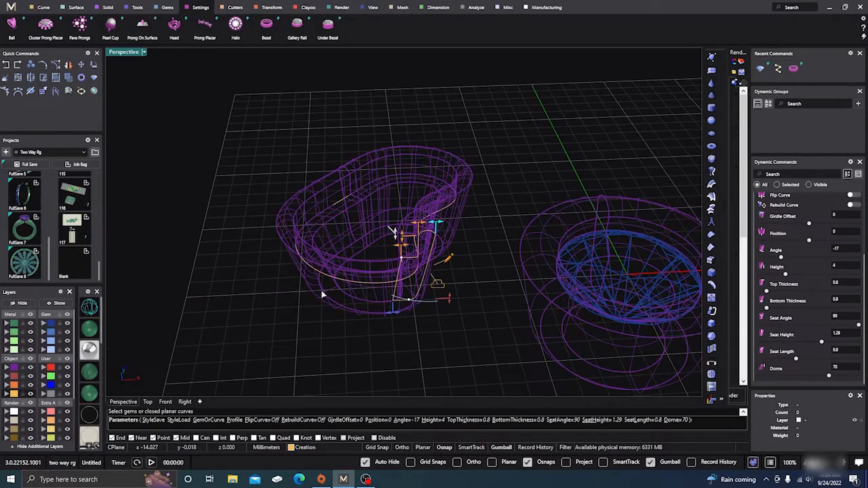
right_click_drag(323, 295, 346, 305)
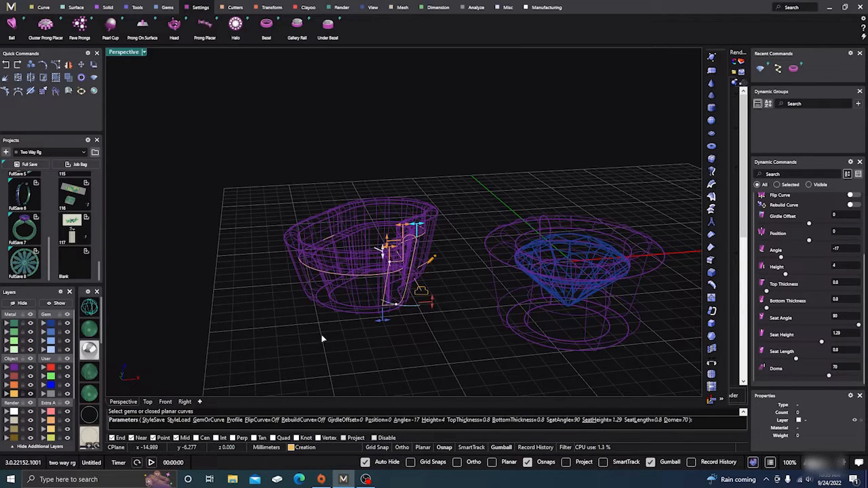
View the curve-based bezel's profile library and its profile editor, closing each without changing the profile.
scroll(804, 321, "up", 4)
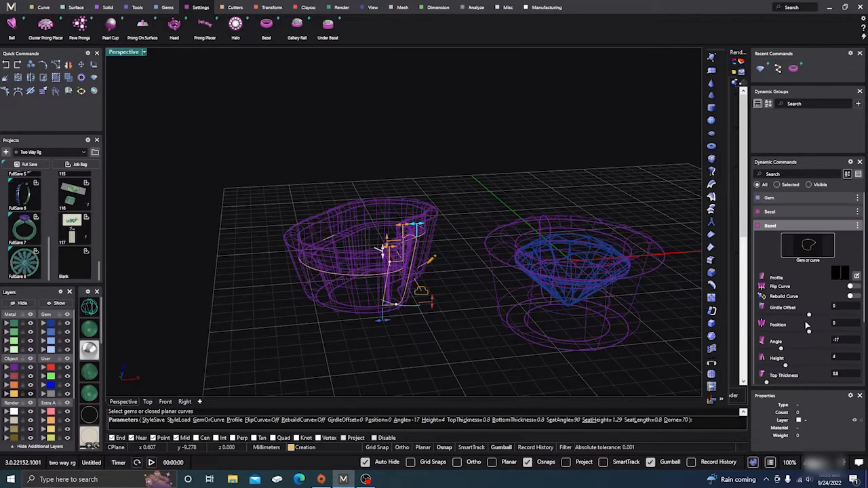
scroll(806, 326, "down", 1)
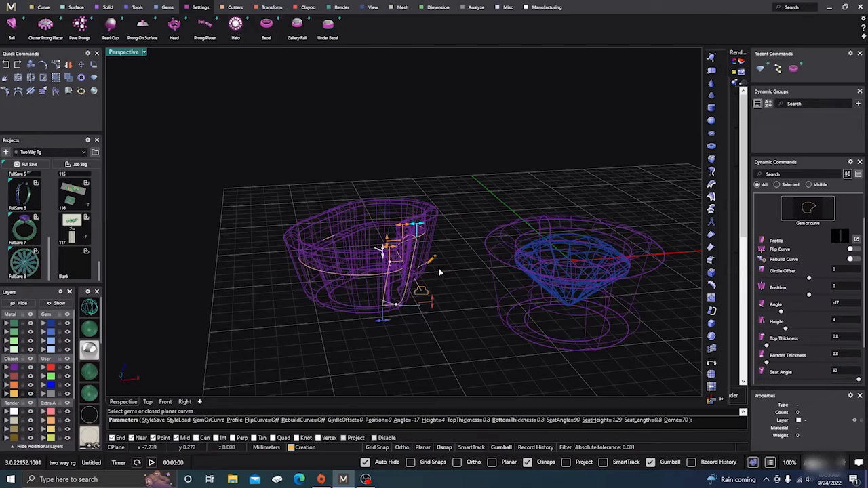
left_click(422, 291)
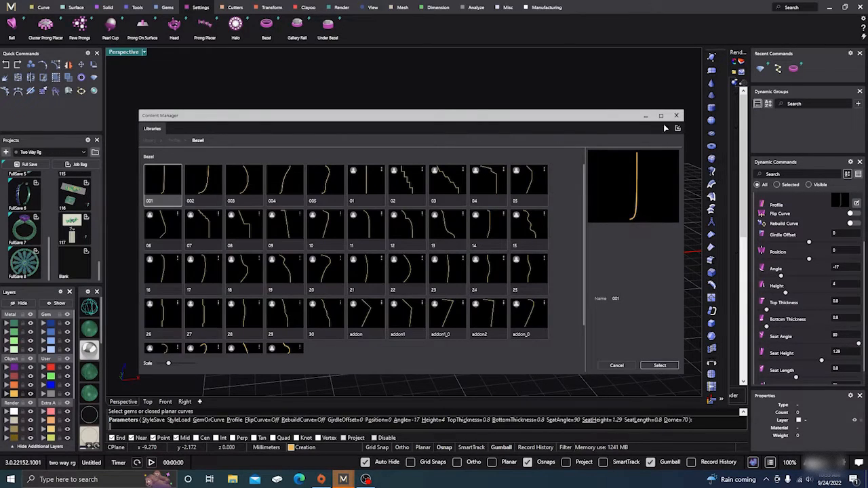
left_click(677, 116)
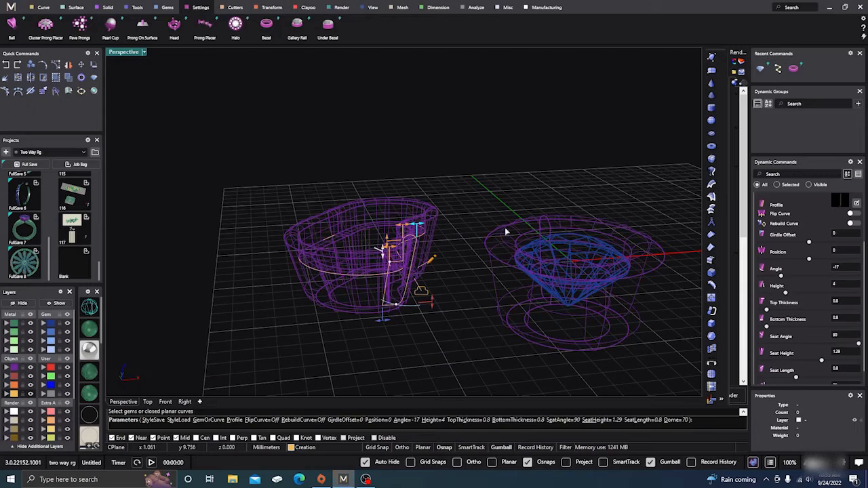
left_click(432, 261)
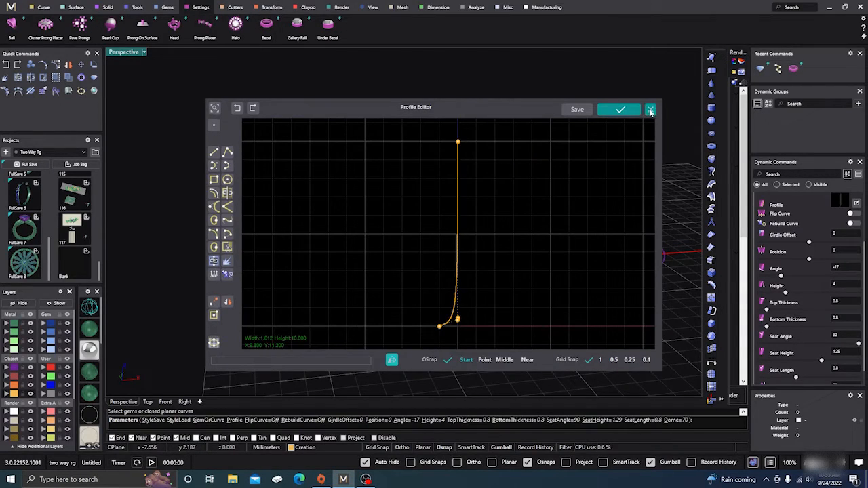
left_click(649, 109)
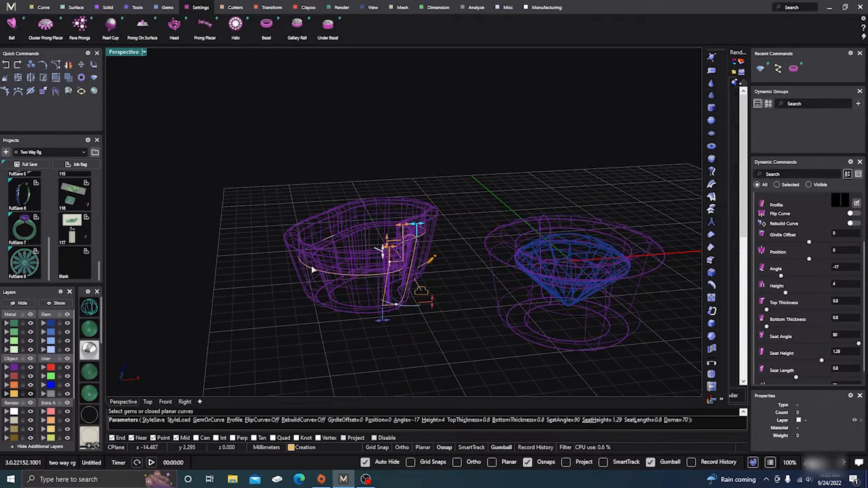
right_click_drag(311, 265, 292, 308)
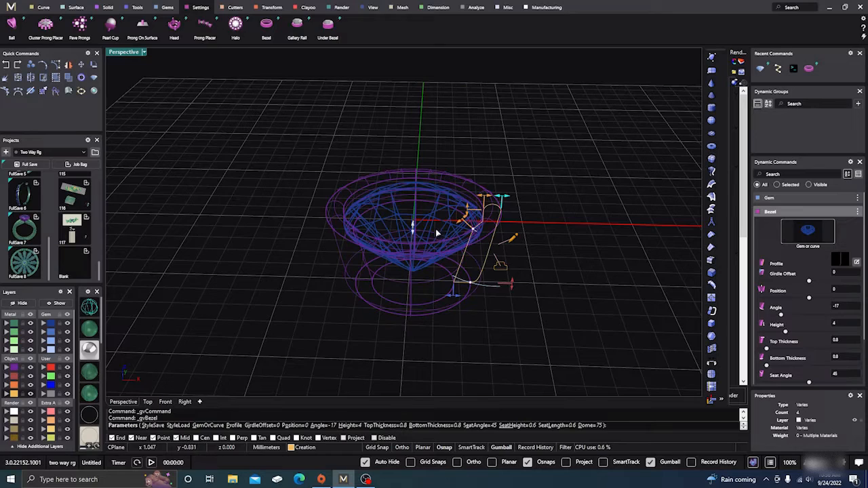
Open the profile library for the round gem's bezel and apply profile 20.
right_click_drag(425, 226, 437, 298)
scroll(436, 298, "up", 5)
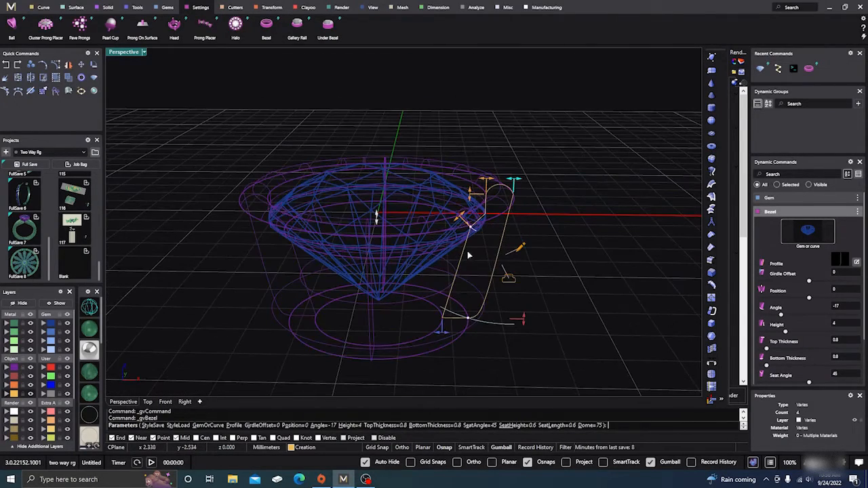
left_click(509, 280)
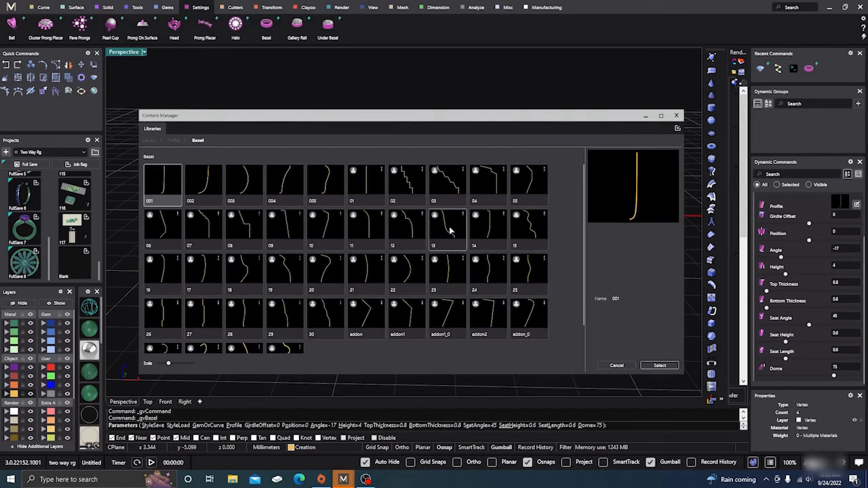
scroll(349, 238, "down", 2)
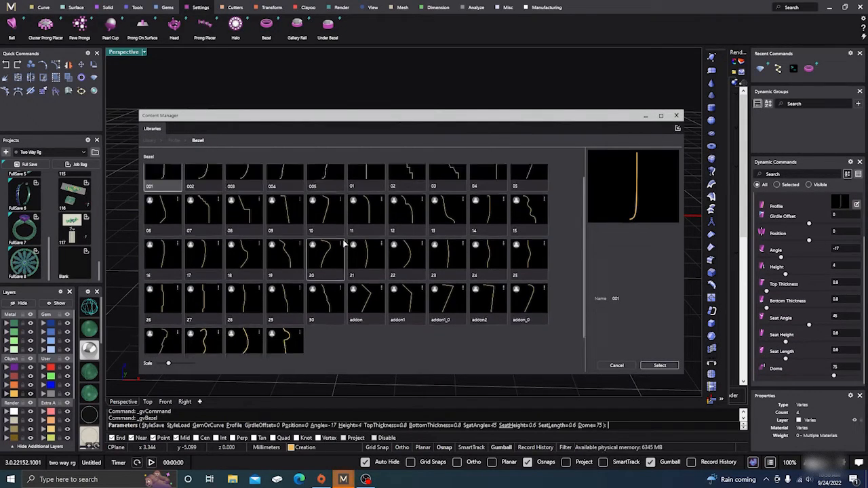
scroll(344, 243, "up", 2)
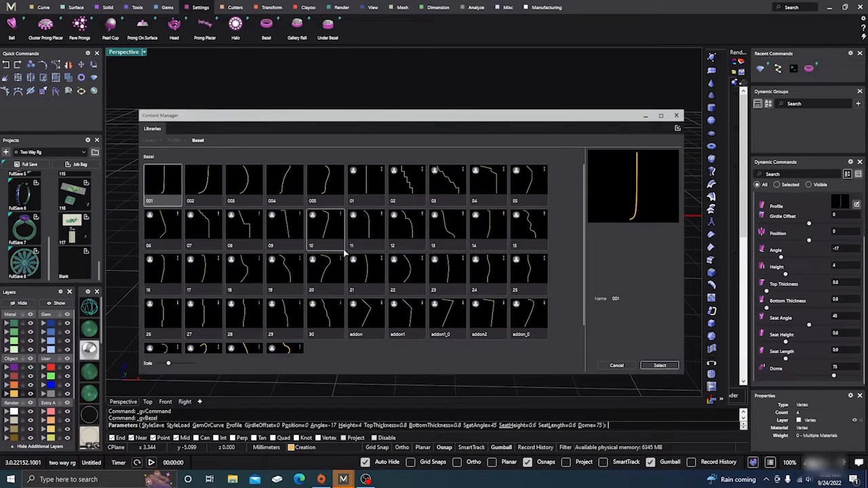
left_click(335, 266)
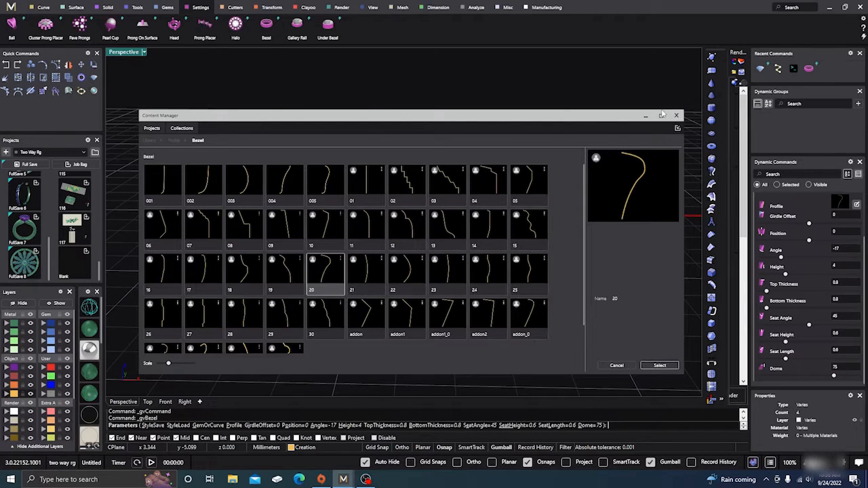
Move the profile library window away from the gem bezel so that the model stays in view.
left_click_drag(591, 119, 496, 269)
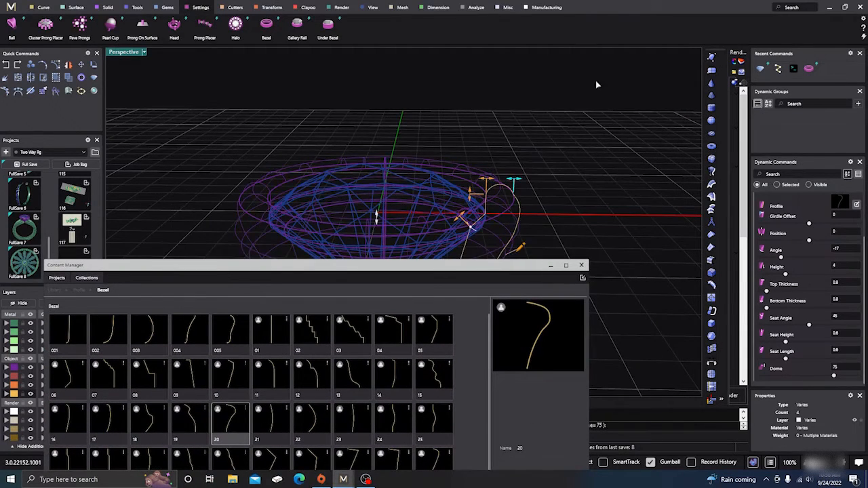
scroll(657, 107, "down", 8)
scroll(592, 151, "up", 6)
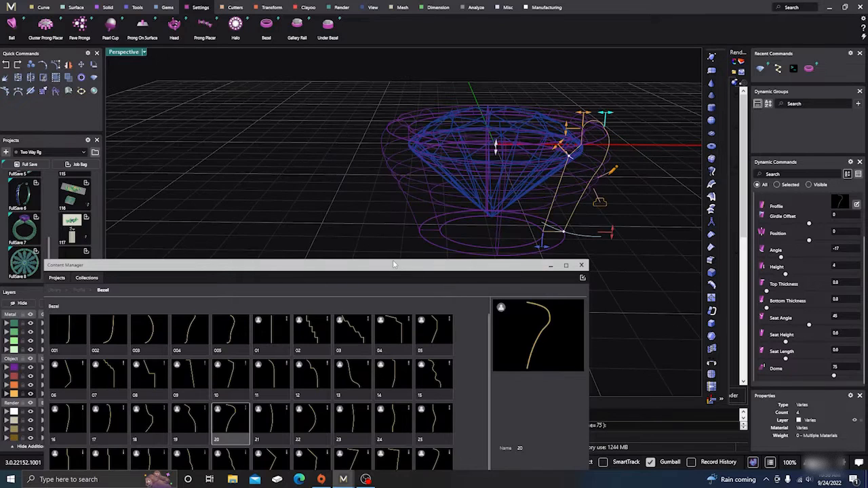
left_click_drag(393, 263, 335, 185)
scroll(668, 170, "down", 3)
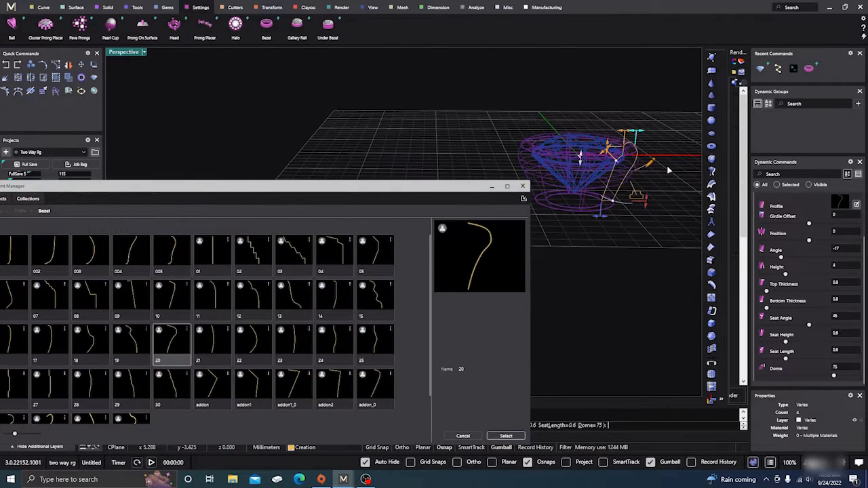
scroll(641, 197, "up", 3)
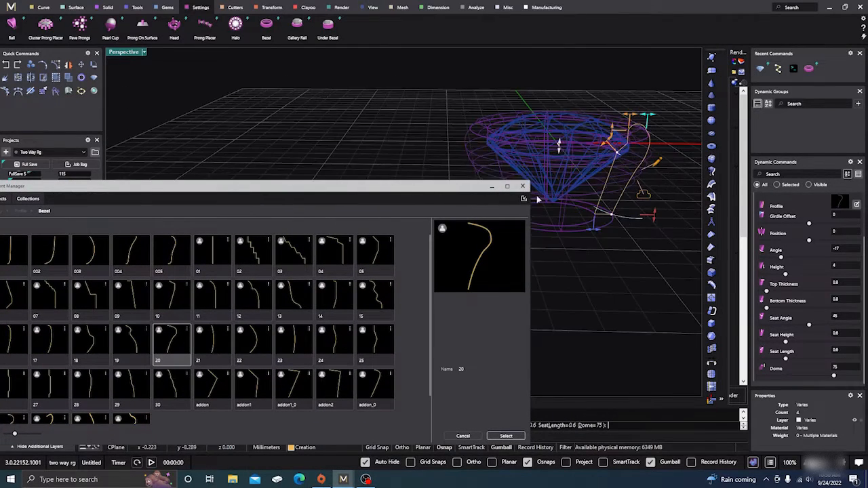
left_click_drag(377, 188, 358, 145)
Try the library profiles 02, addon1_0 and 15 in turn on the gem bezel.
left_click(239, 212)
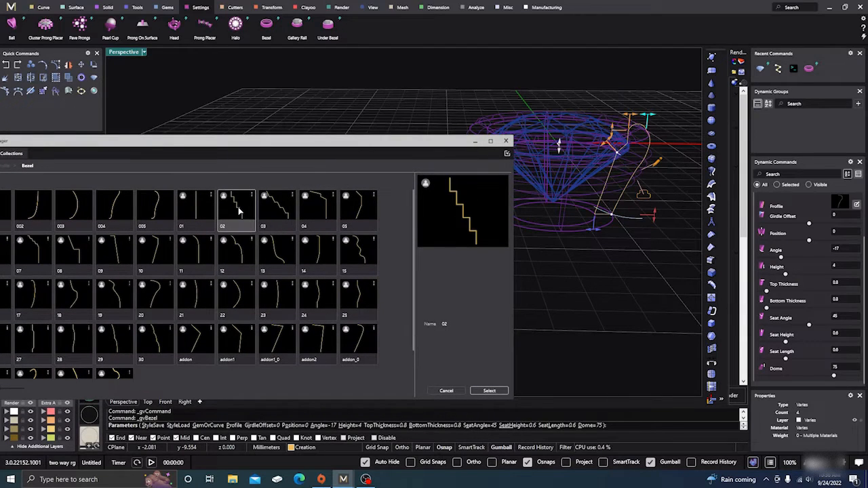
left_click(489, 390)
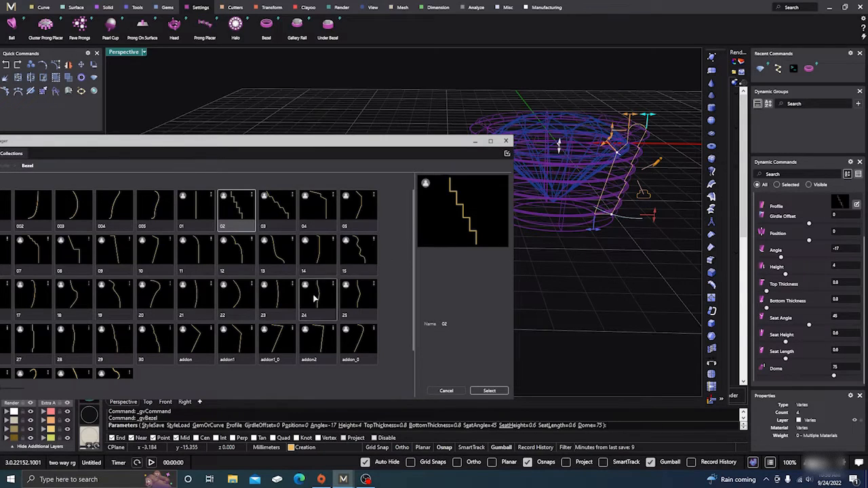
left_click(278, 342)
left_click(490, 390)
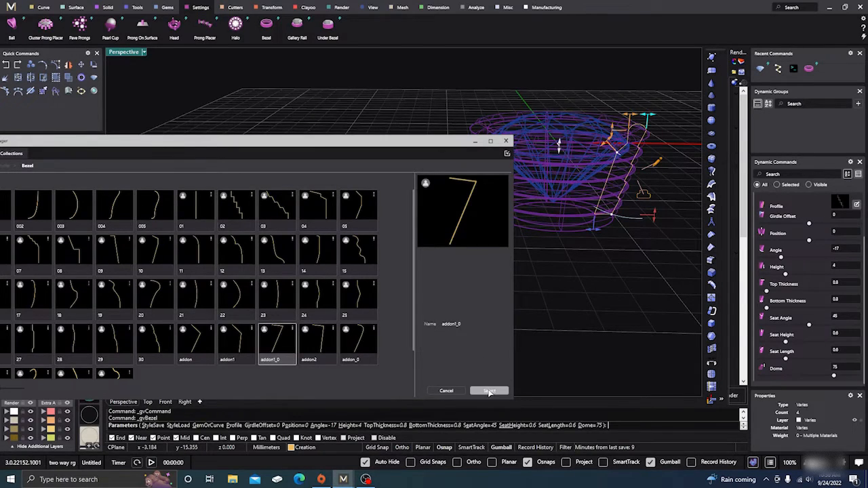
left_click(360, 257)
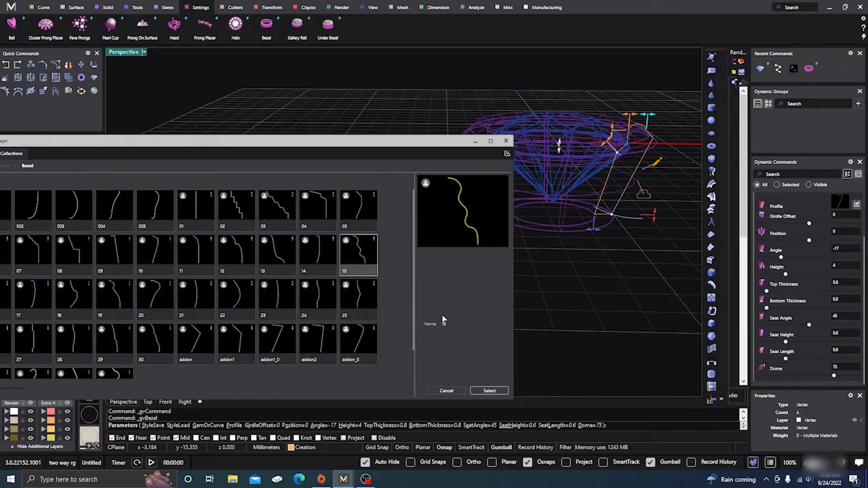
left_click(491, 392)
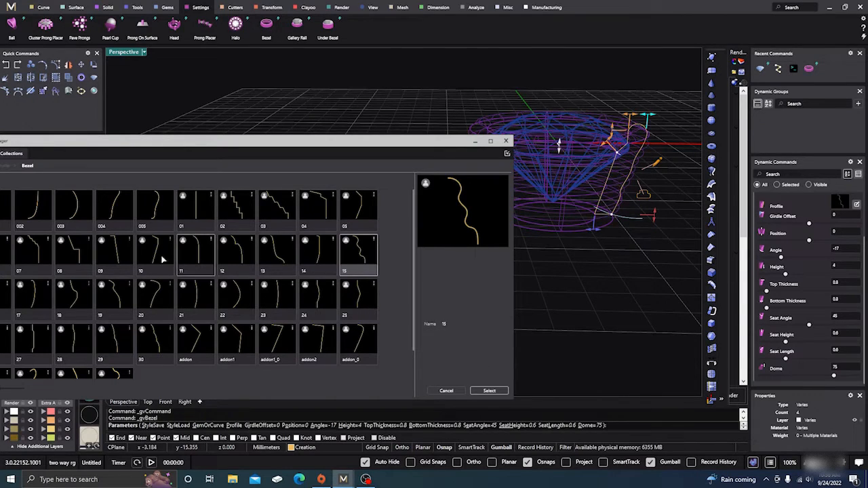
Apply profile 28 to the gem bezel and close the profile library.
left_click(65, 344)
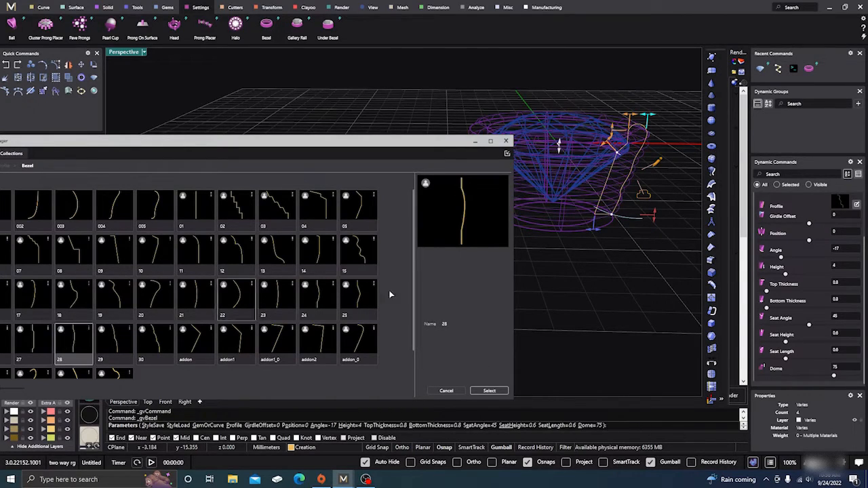
left_click(490, 391)
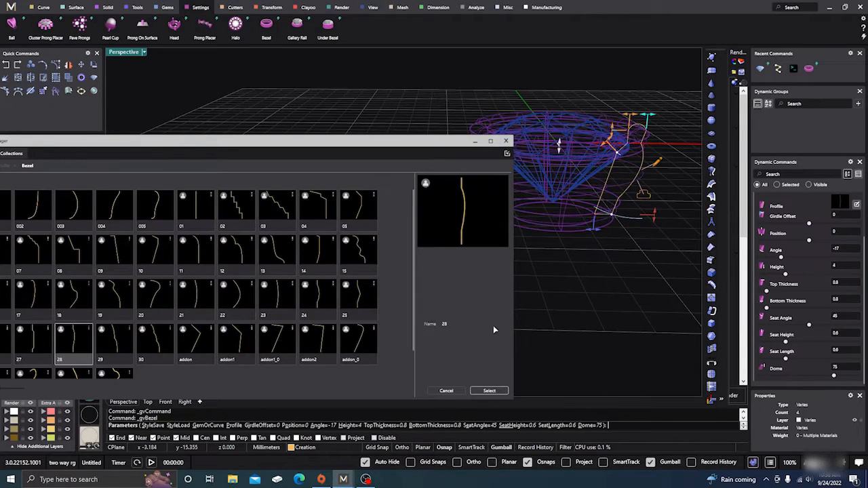
left_click(505, 140)
scroll(311, 251, "down", 5)
scroll(463, 195, "up", 7)
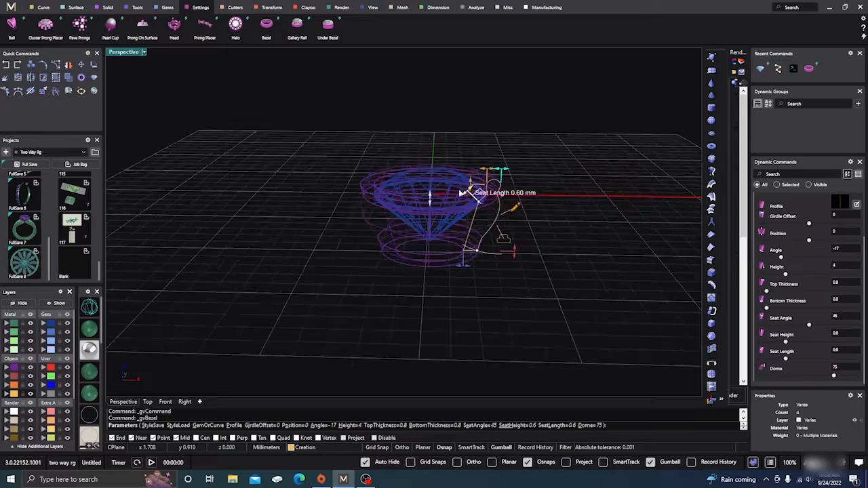
mouse_move(392, 259)
right_mouse_down()
mouse_move(423, 245)
mouse_move(400, 248)
right_mouse_up()
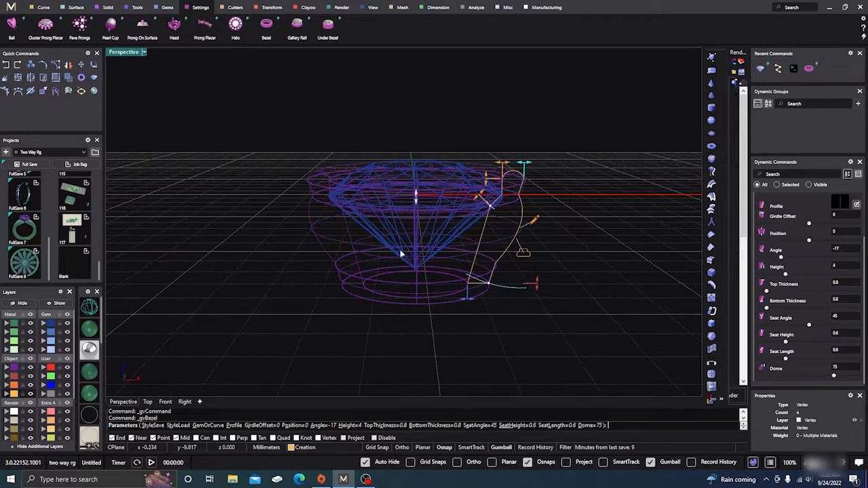
Change the viewport to a shaded display of the gem and its bezel.
left_click(90, 330)
right_click_drag(325, 275, 319, 277)
scroll(810, 289, "up", 2)
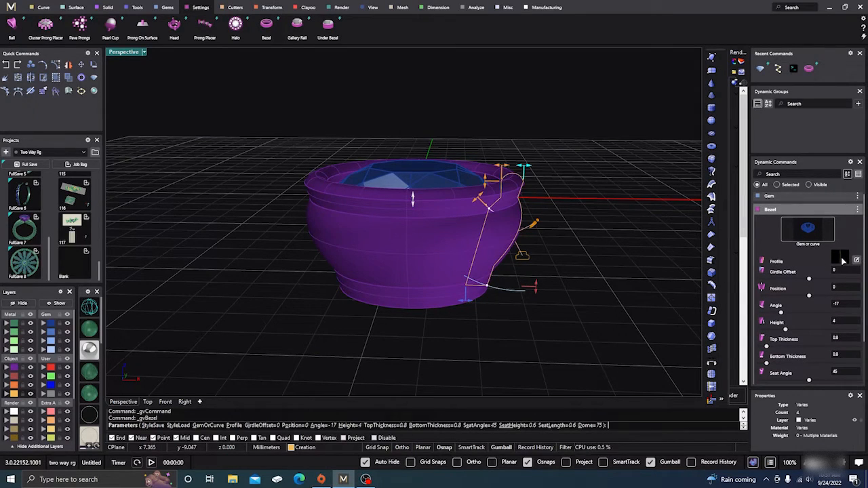
left_click(857, 260)
left_click(650, 109)
left_click(521, 217)
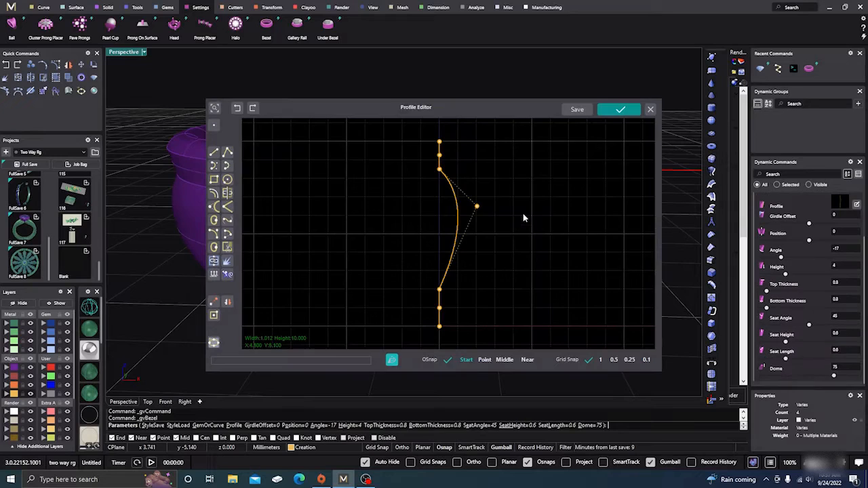
scroll(507, 221, "down", 3)
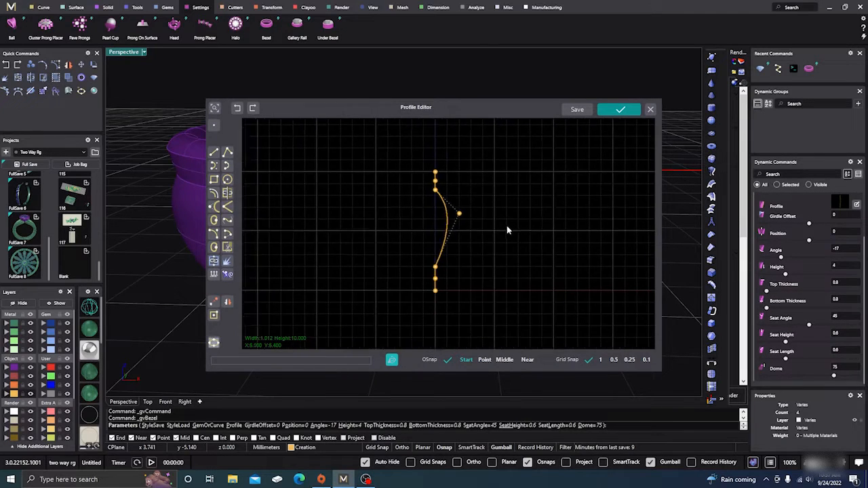
left_click(471, 288)
left_click_drag(397, 321, 446, 226)
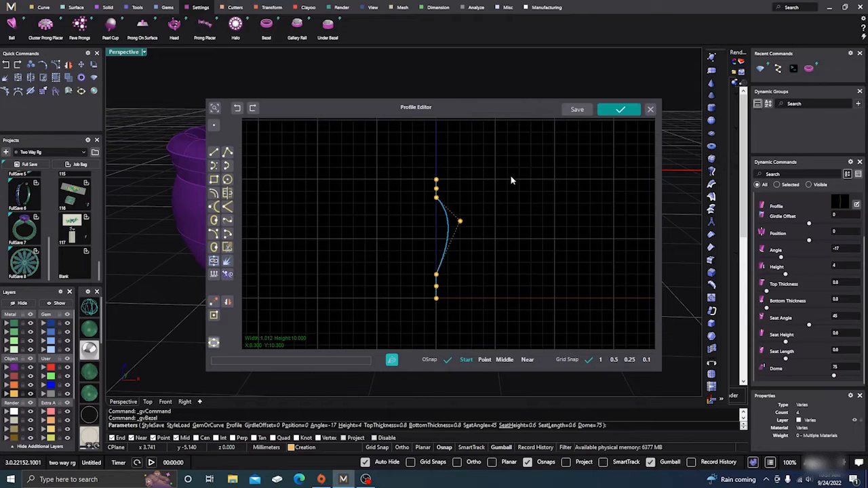
key("Delete")
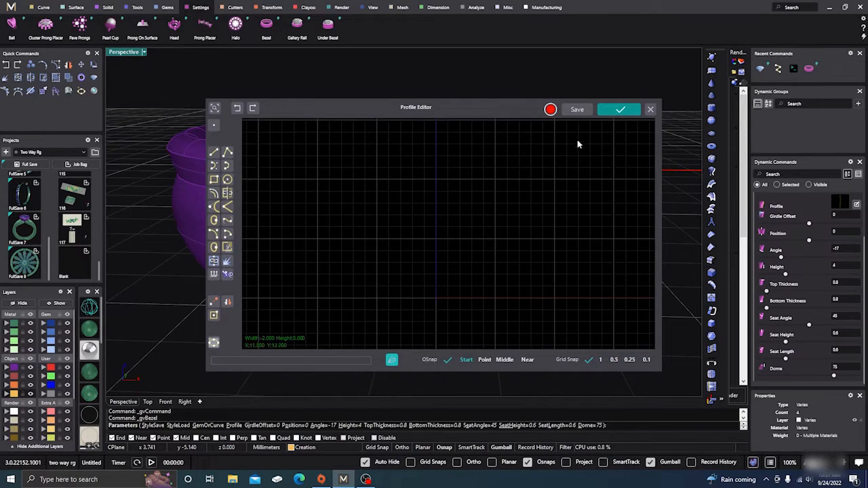
left_click(651, 110)
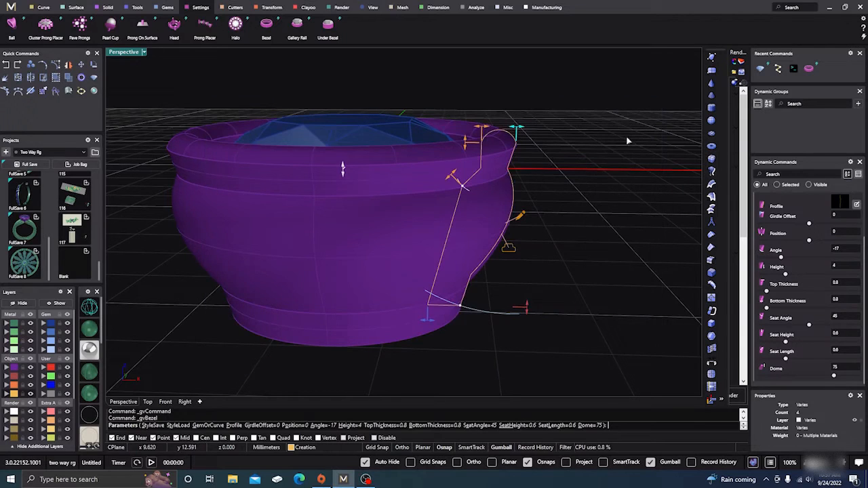
Open the gem bezel's profile for editing and pull its middle point and the two ends of the bulge outward.
left_click(523, 219)
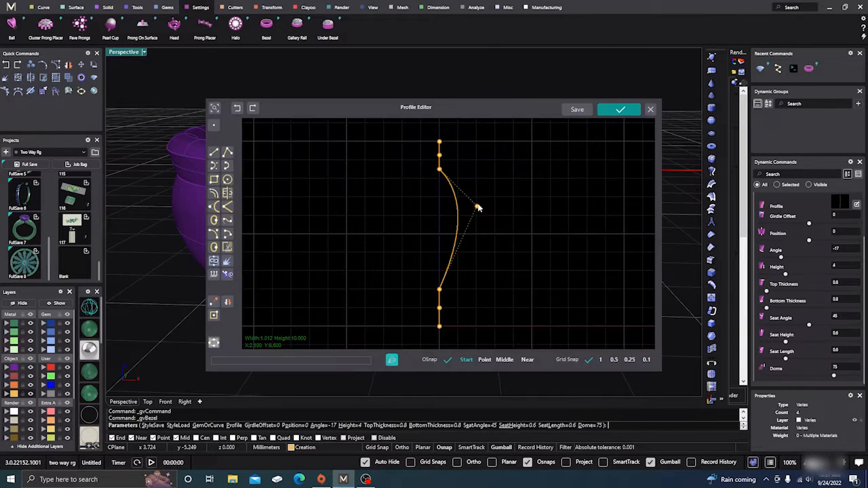
left_click_drag(478, 207, 515, 238)
left_click_drag(443, 174, 483, 174)
left_click_drag(441, 292, 465, 297)
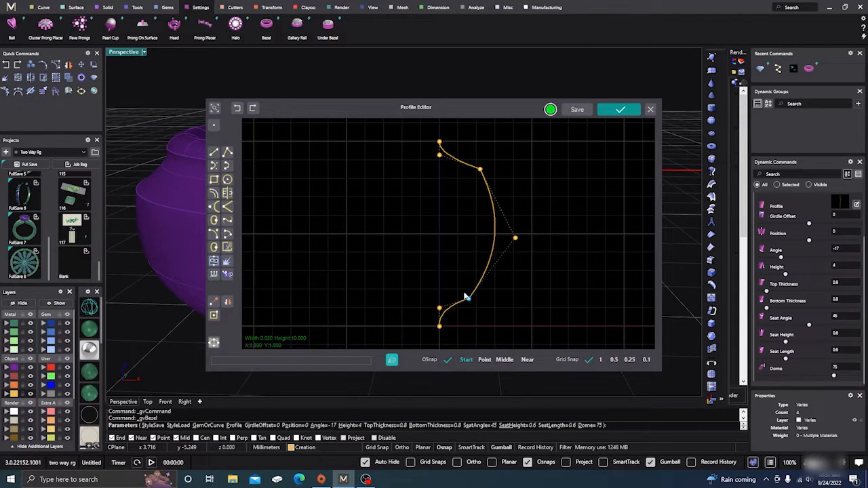
Reshape the profile curve by raising its lower points, reducing the middle bulge, and rounding the upper section outward.
left_click_drag(488, 106, 266, 103)
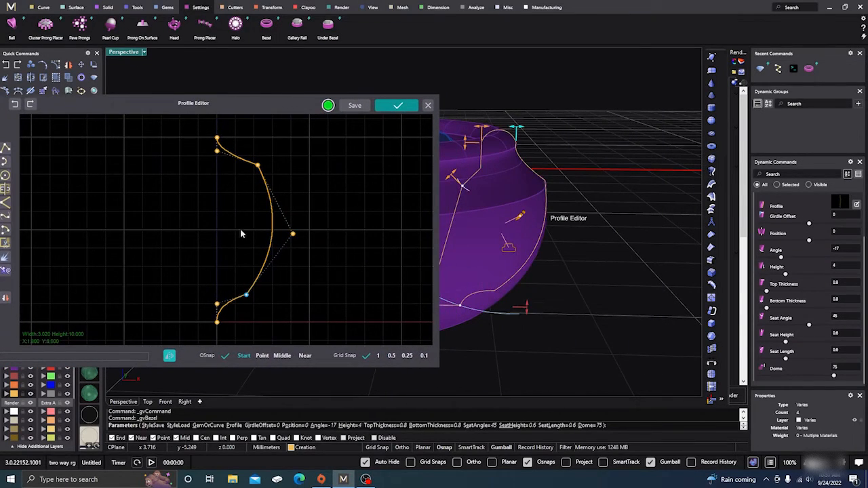
left_click_drag(218, 304, 219, 294)
right_click_drag(484, 271, 568, 250)
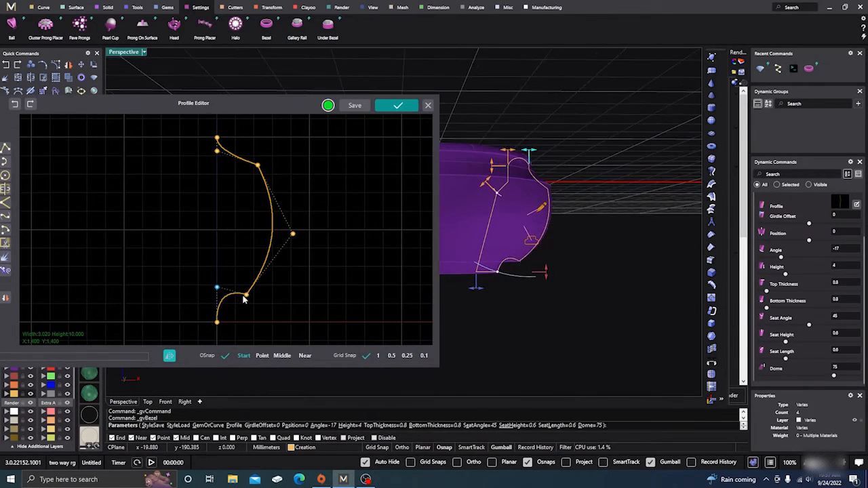
left_click_drag(244, 300, 256, 273)
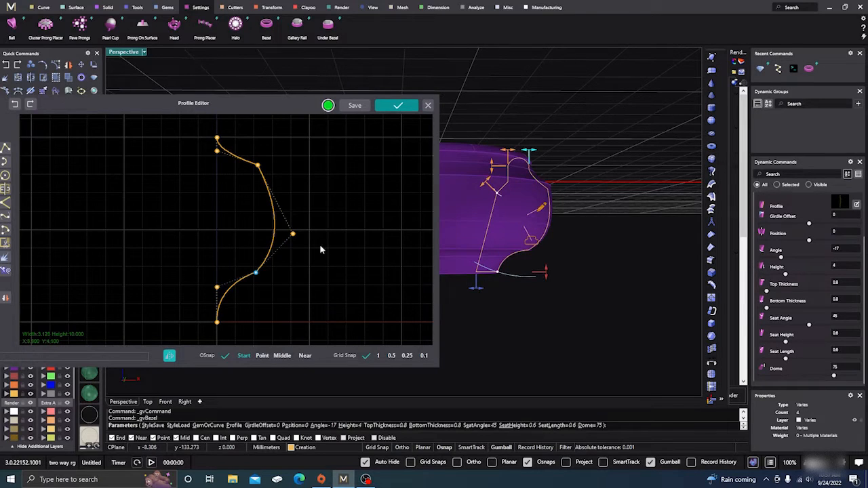
left_click_drag(291, 236, 270, 216)
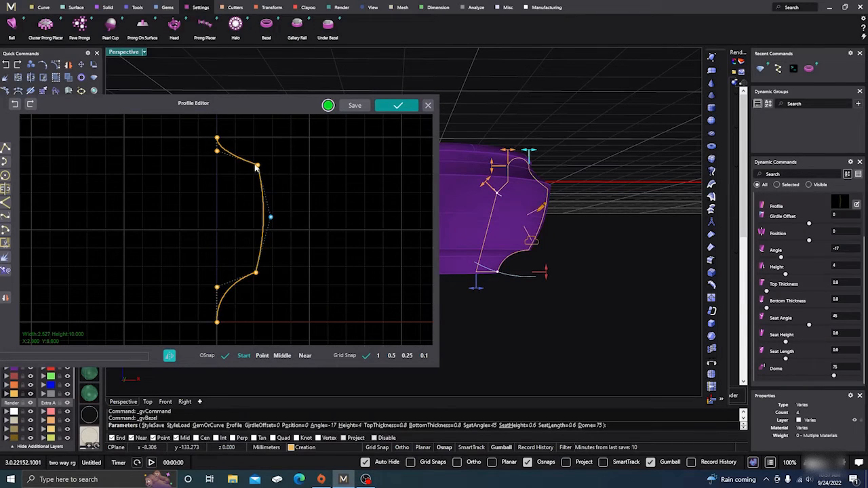
left_click_drag(257, 166, 246, 180)
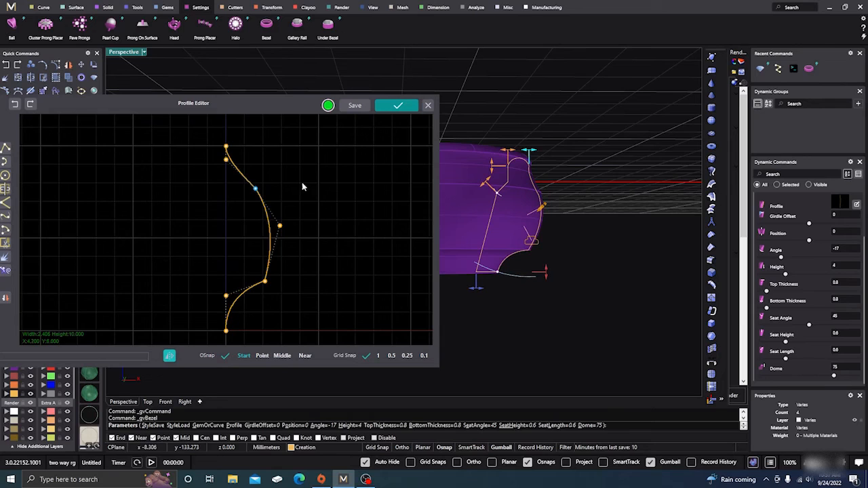
scroll(626, 212, "down", 5)
scroll(577, 209, "up", 5)
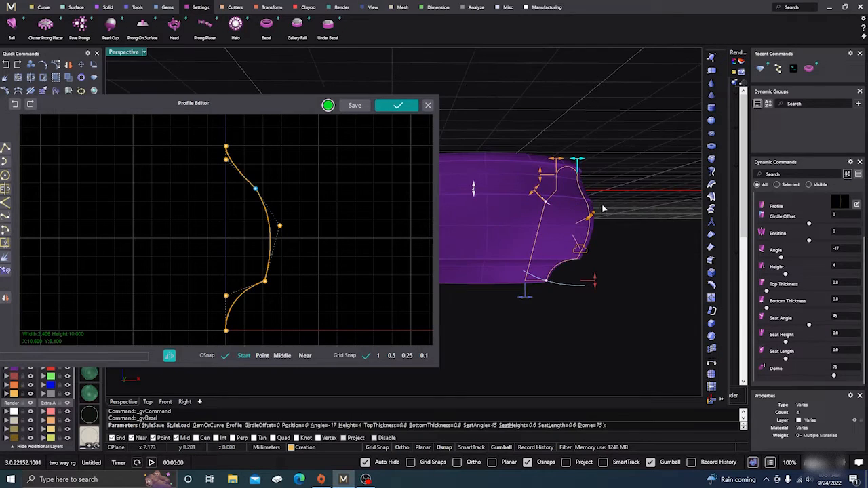
left_click_drag(225, 159, 255, 165)
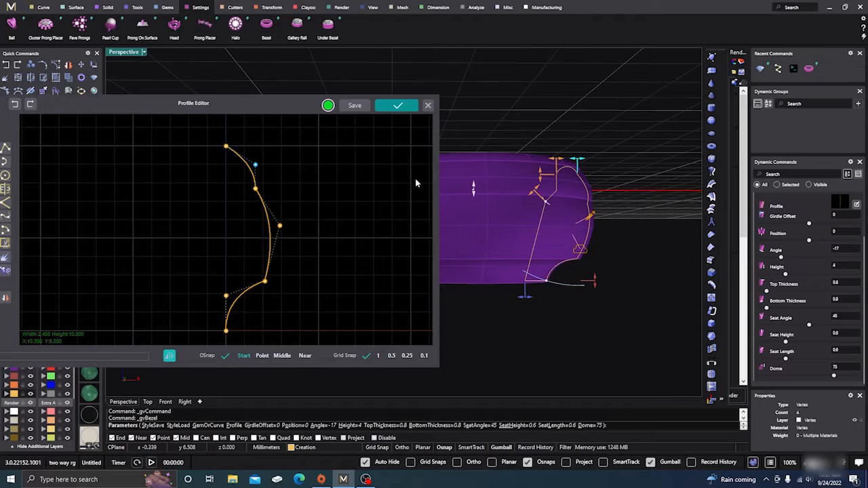
Delete the entire existing curve from the Profile Editor.
left_click_drag(274, 106, 380, 110)
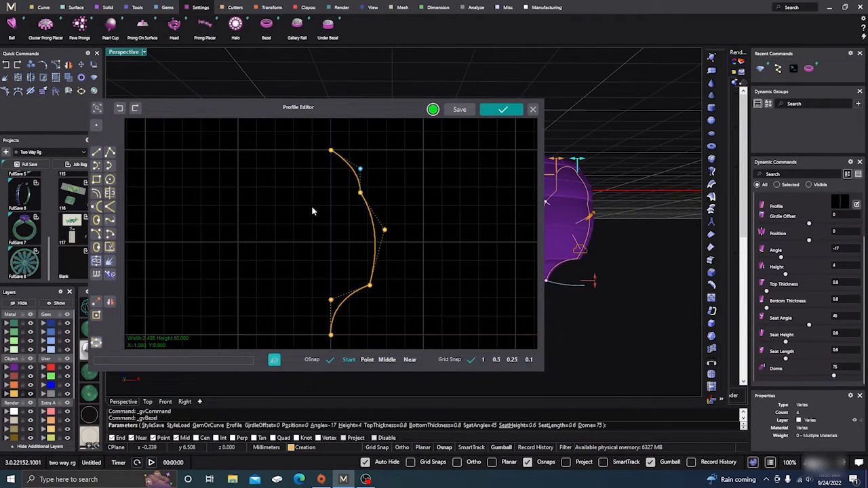
left_click(314, 233)
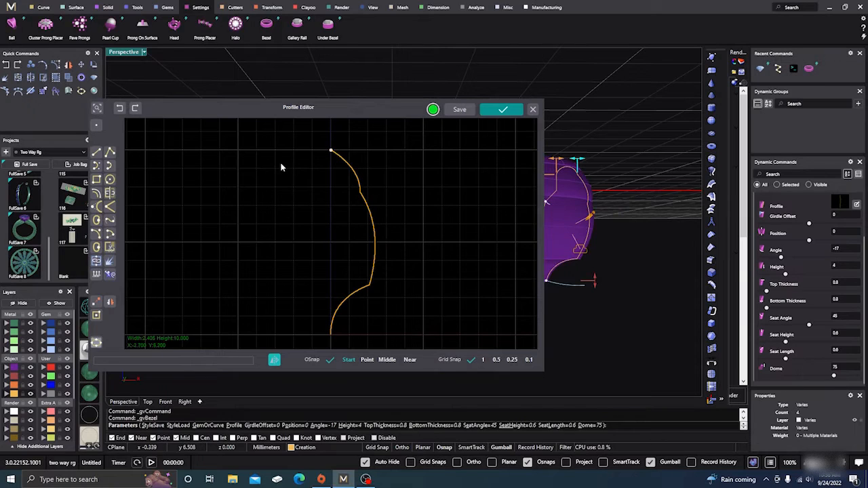
left_click_drag(266, 138, 440, 337)
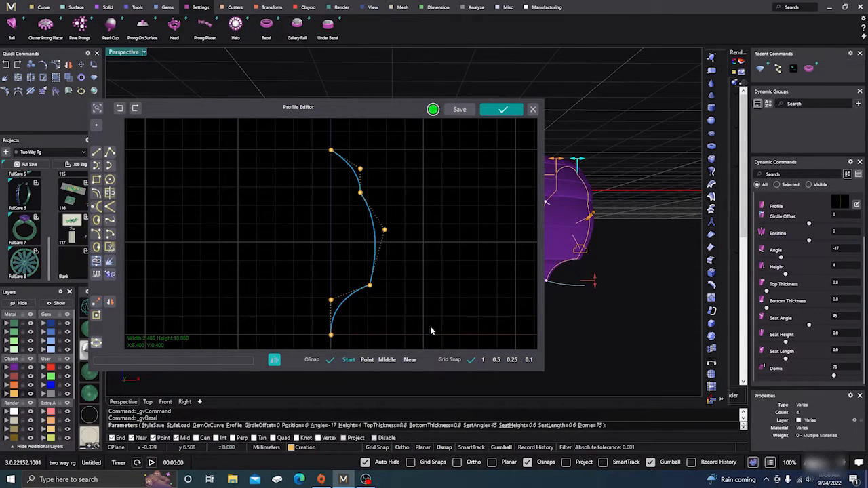
key("Delete")
Draw an angular polyline profile about 2.9 wide and 10 high, with a notch near its middle.
left_click(111, 153)
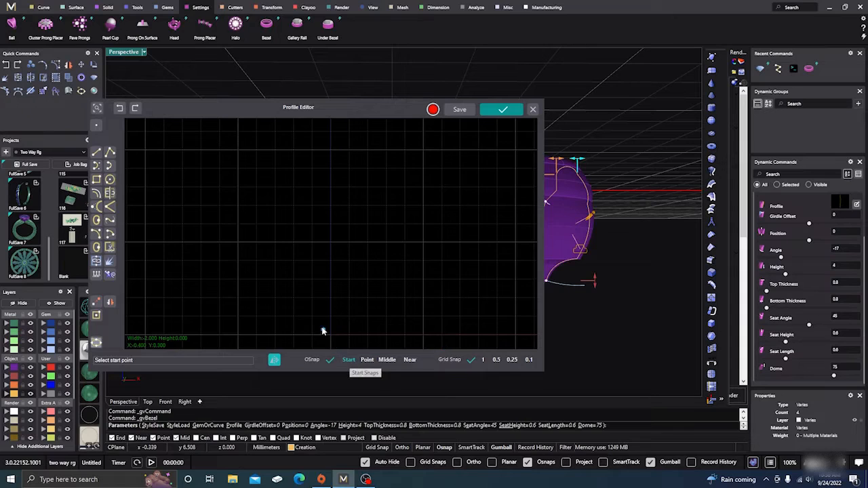
left_click(329, 150)
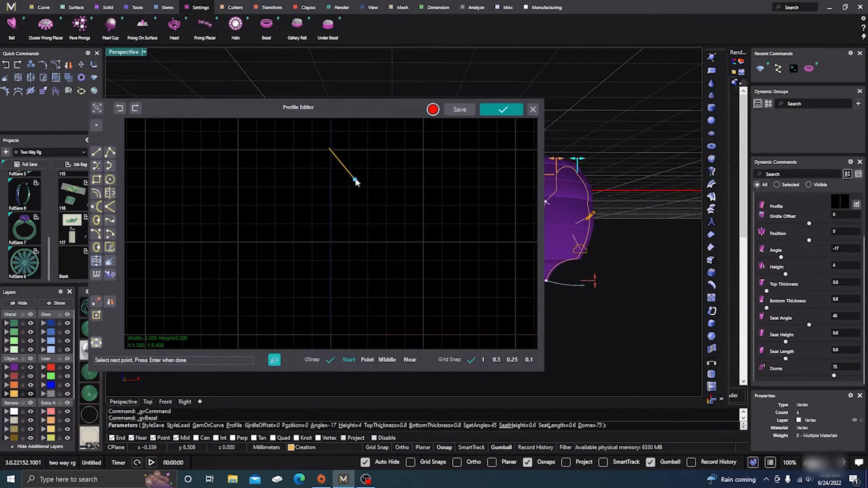
left_click(354, 179)
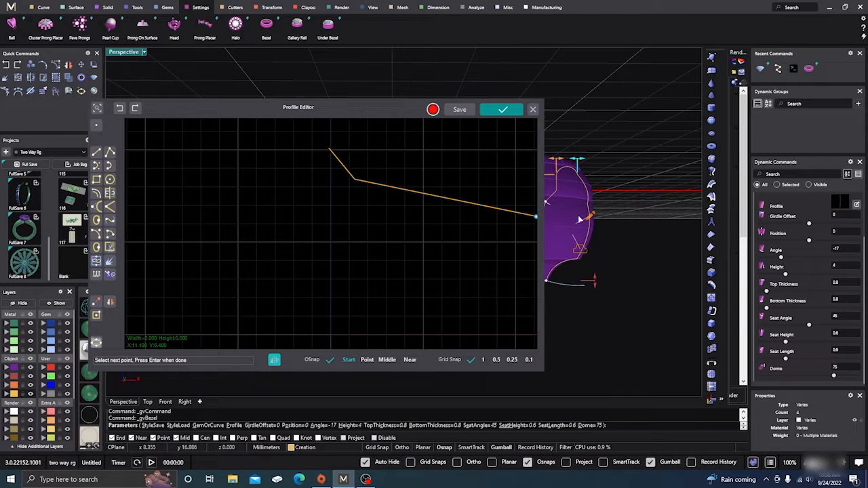
left_click(382, 214)
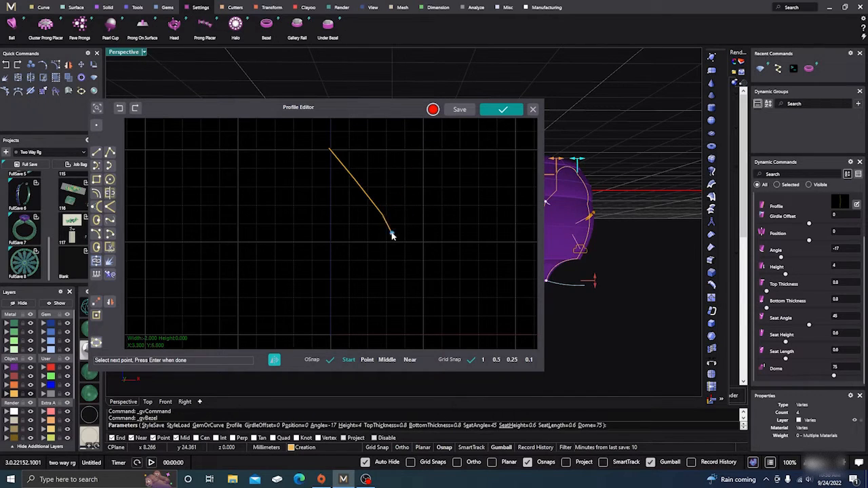
left_click(371, 242)
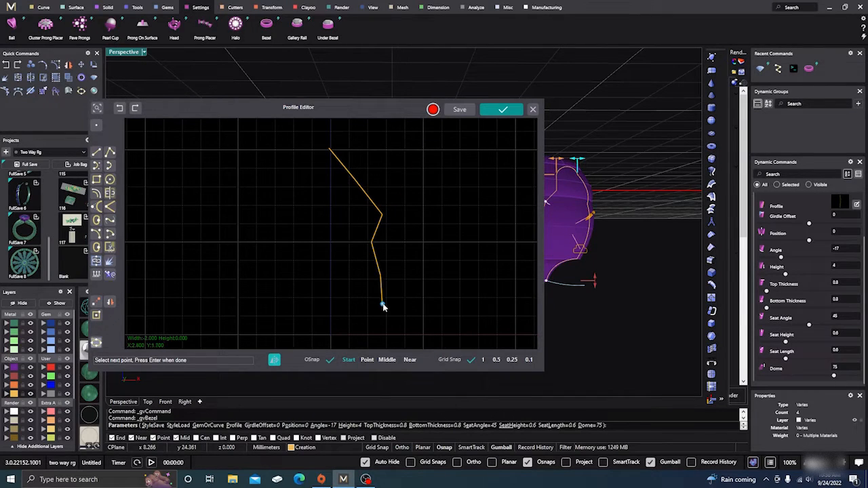
left_click(333, 333)
key("Return")
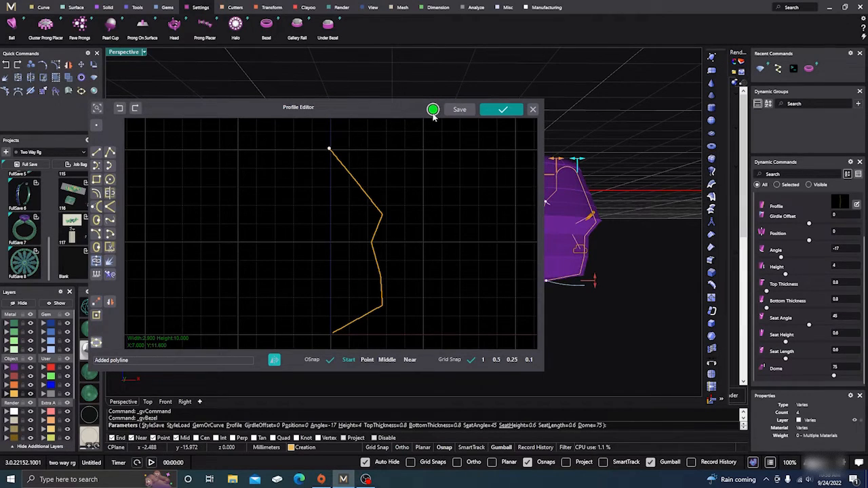
Check the angular profile on the bezel, save it to the profile library as "new" and close the Profile Editor.
scroll(623, 181, "down", 4)
right_click_drag(624, 182, 625, 258)
scroll(598, 198, "up", 2)
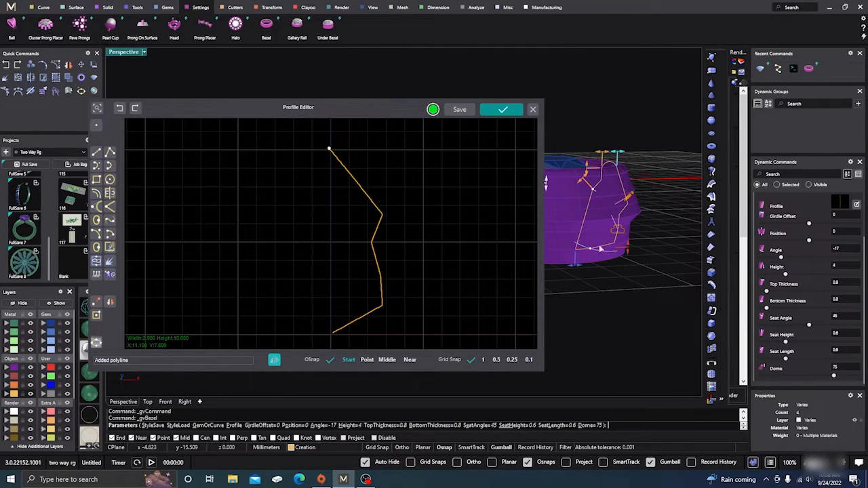
right_click_drag(625, 258, 607, 271)
scroll(617, 226, "up", 4)
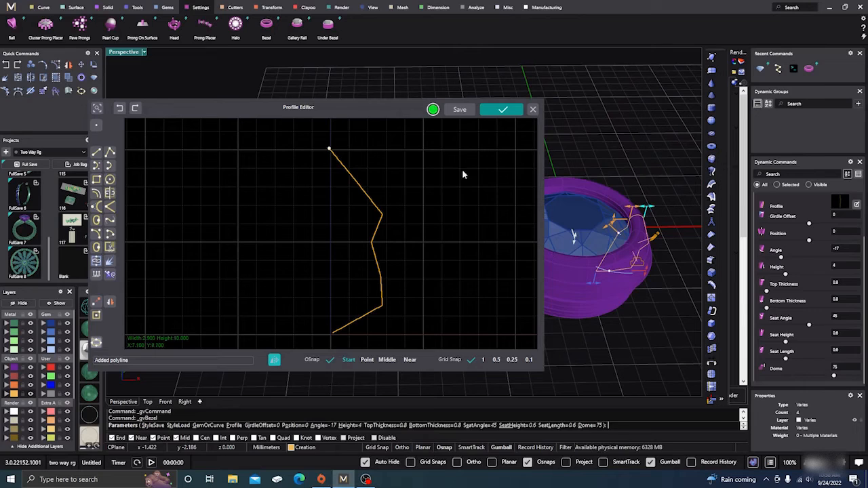
left_click(459, 111)
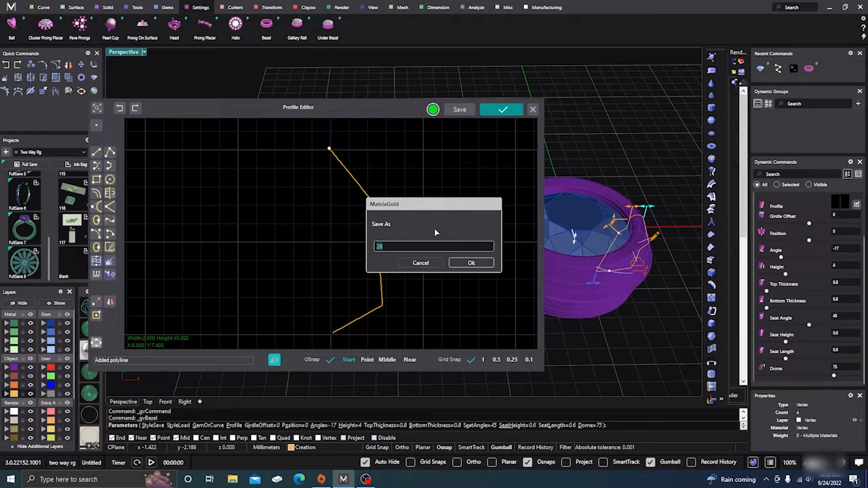
left_click(389, 249)
left_click(482, 262)
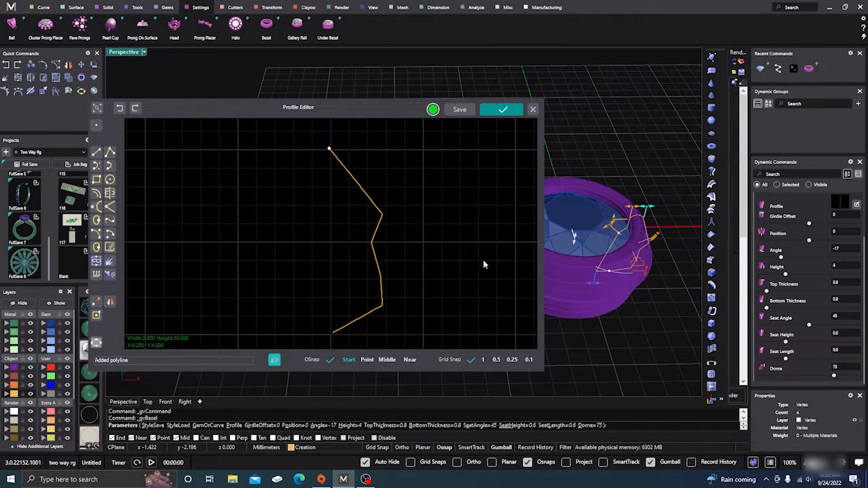
left_click(532, 112)
Edit the bezel and apply the saved angular profile "new" to it from the bezel profile library.
scroll(445, 215, "down", 3)
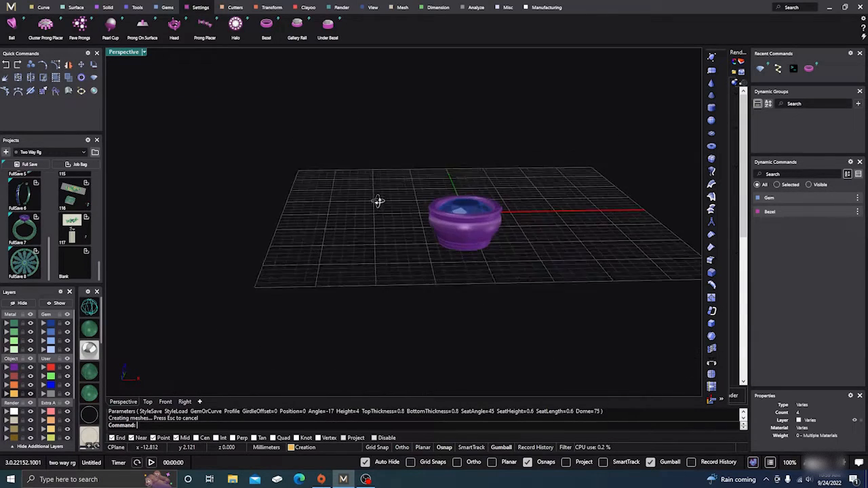
scroll(465, 231, "up", 3)
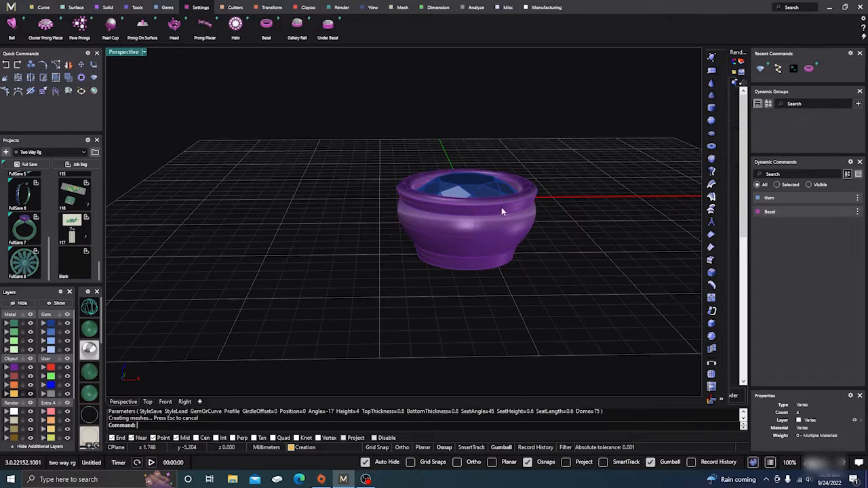
scroll(535, 168, "up", 2)
scroll(520, 171, "down", 2)
right_click_drag(493, 177, 476, 243)
right_click_drag(479, 145, 487, 164)
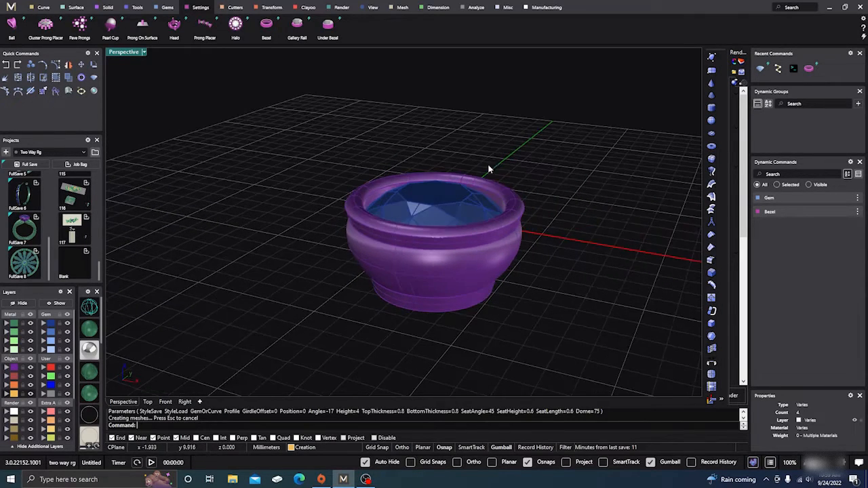
left_click(840, 213)
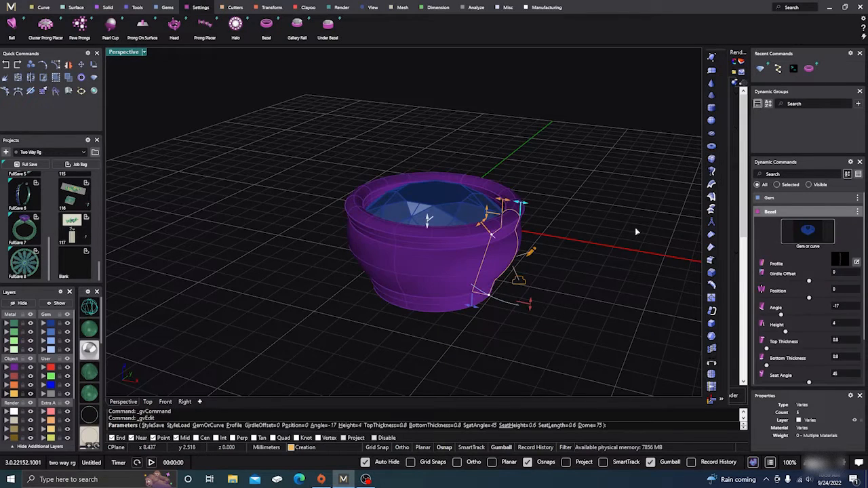
left_click(844, 259)
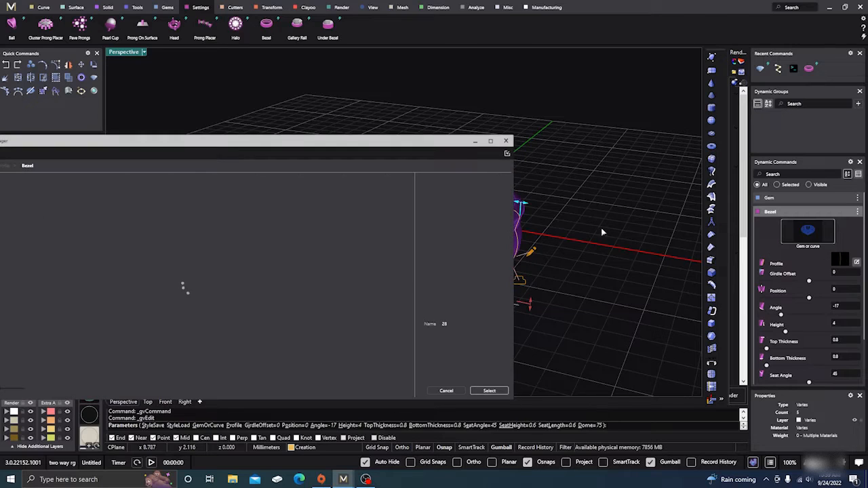
left_click_drag(383, 144, 515, 96)
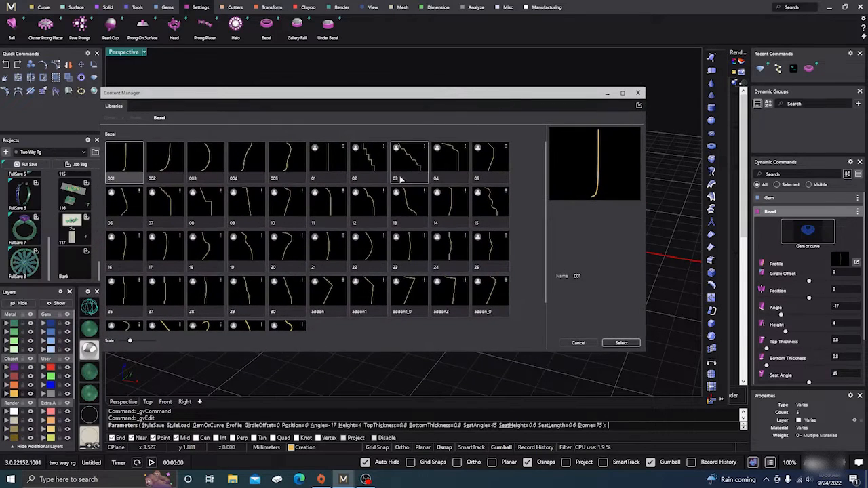
scroll(325, 205, "down", 2)
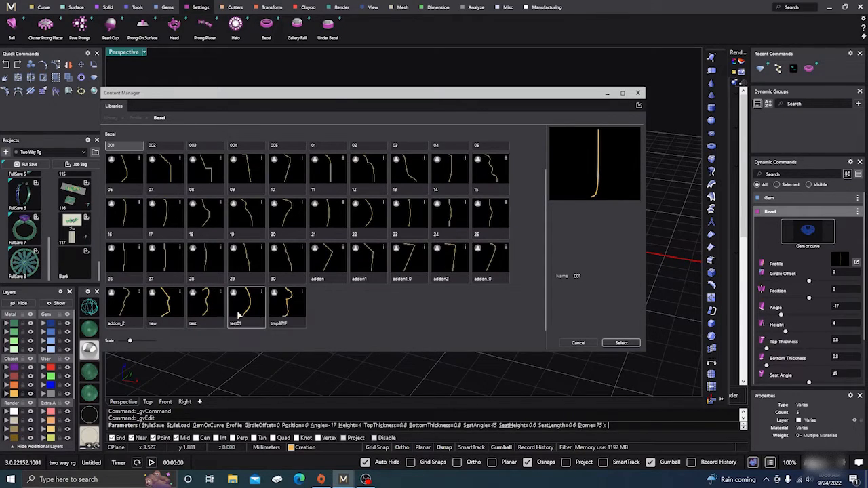
left_click(167, 307)
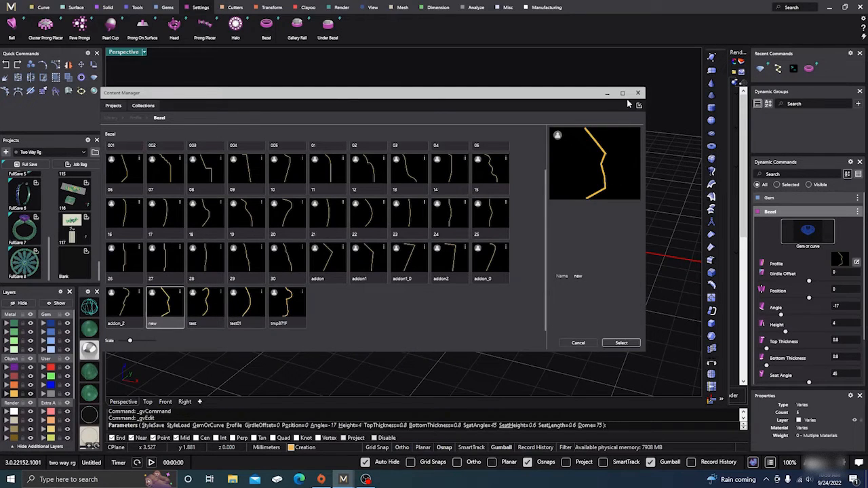
left_click(641, 93)
Inspect the angular bezel side up close, and undo the bezel edit by aborting the running command.
right_click_drag(562, 267, 579, 244)
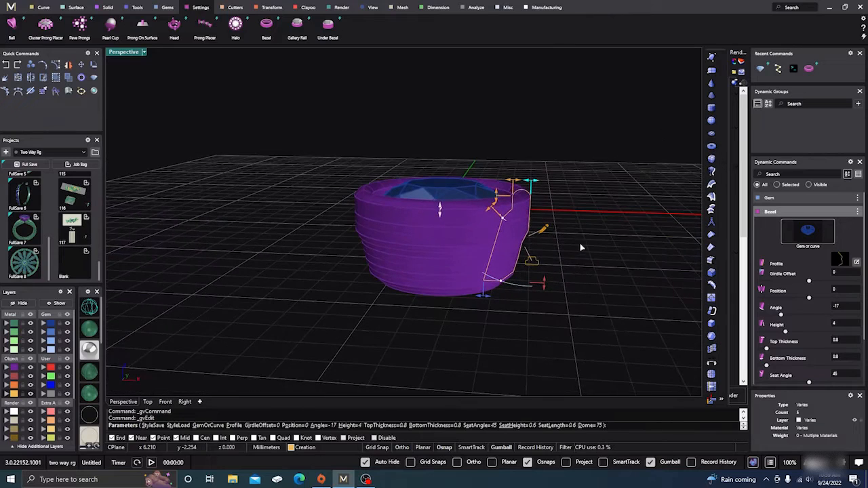
scroll(496, 252, "up", 2)
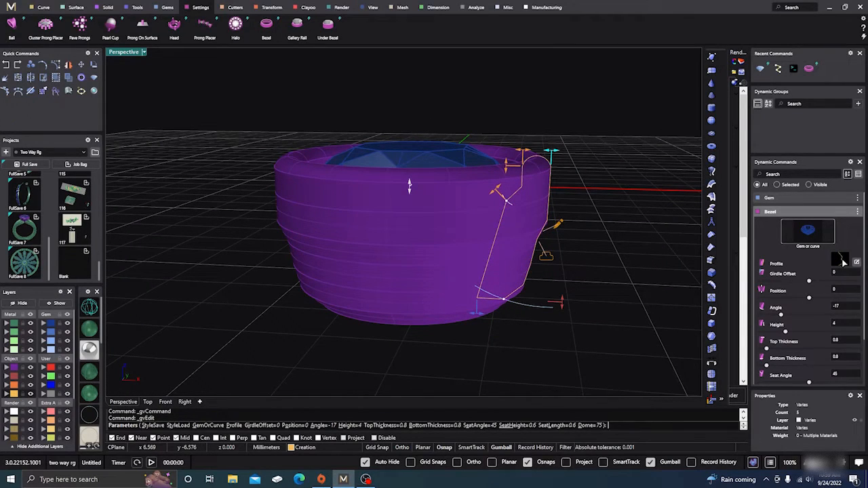
right_click_drag(615, 269, 589, 256)
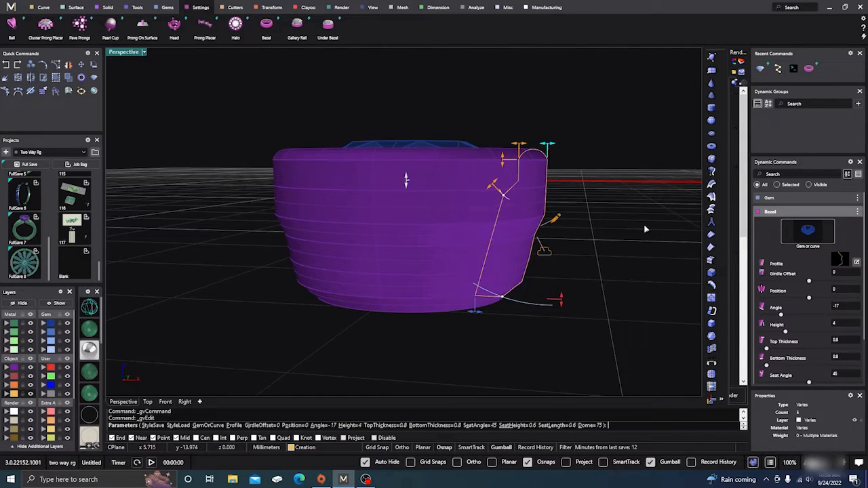
left_click(6, 66)
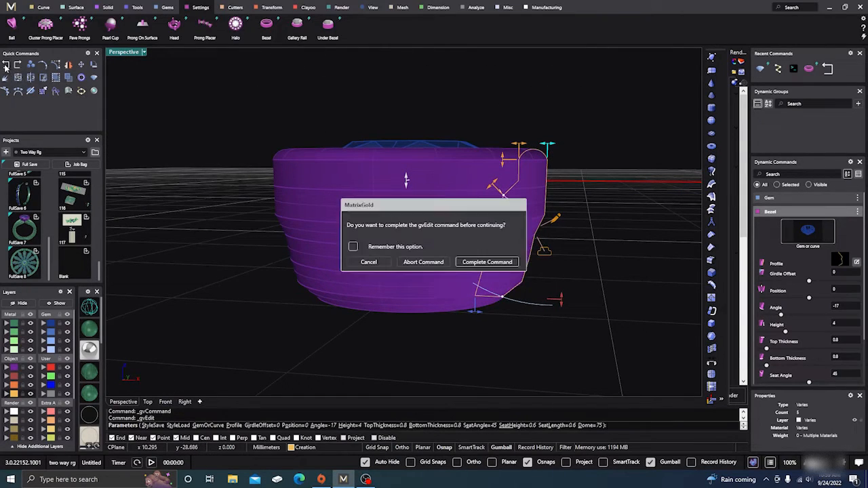
left_click(430, 262)
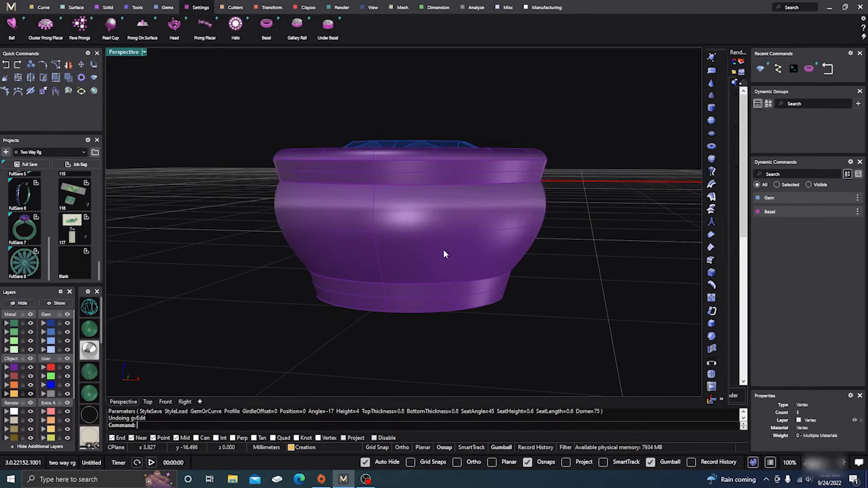
scroll(448, 221, "down", 6)
right_click_drag(448, 222, 488, 286)
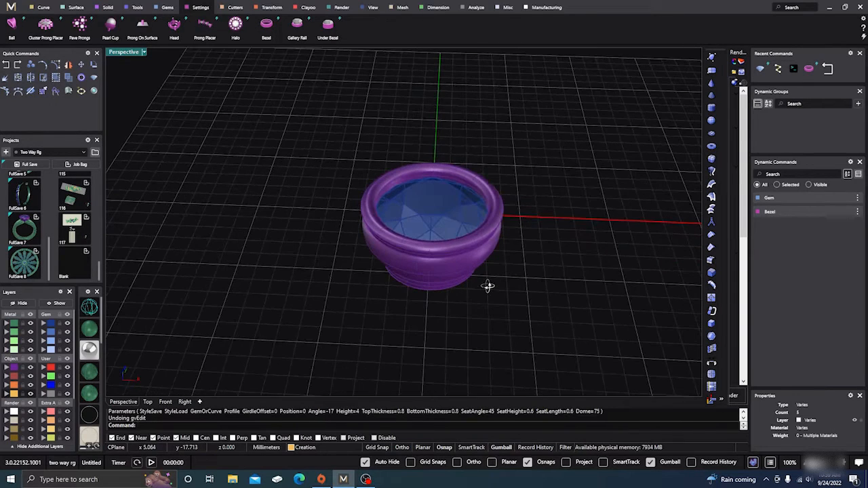
right_click_drag(577, 230, 573, 223)
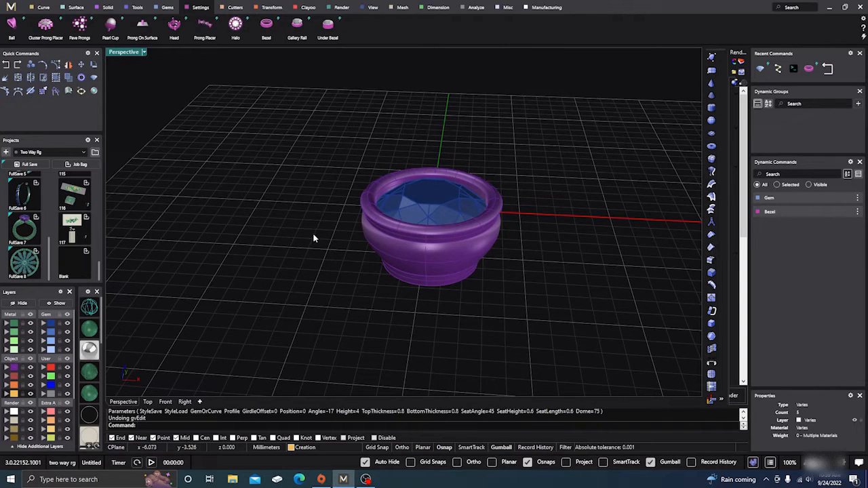
scroll(313, 234, "down", 4)
right_click_drag(355, 270, 343, 253)
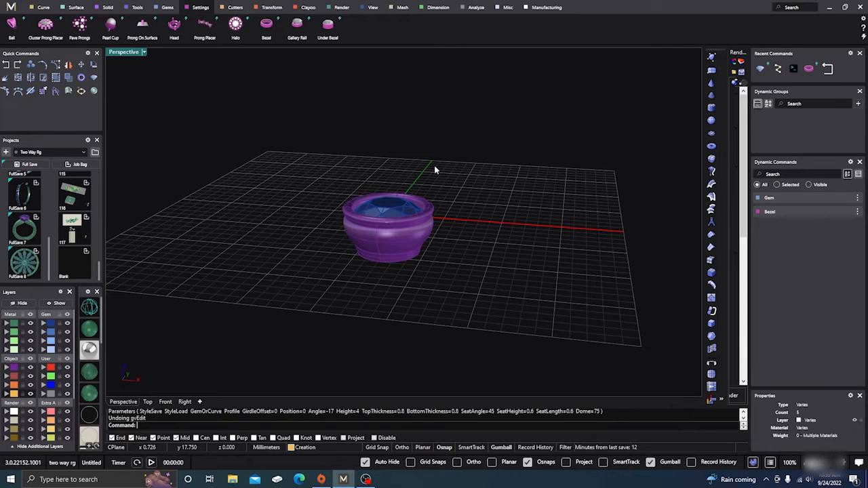
scroll(495, 201, "down", 3)
right_click_drag(495, 200, 485, 245)
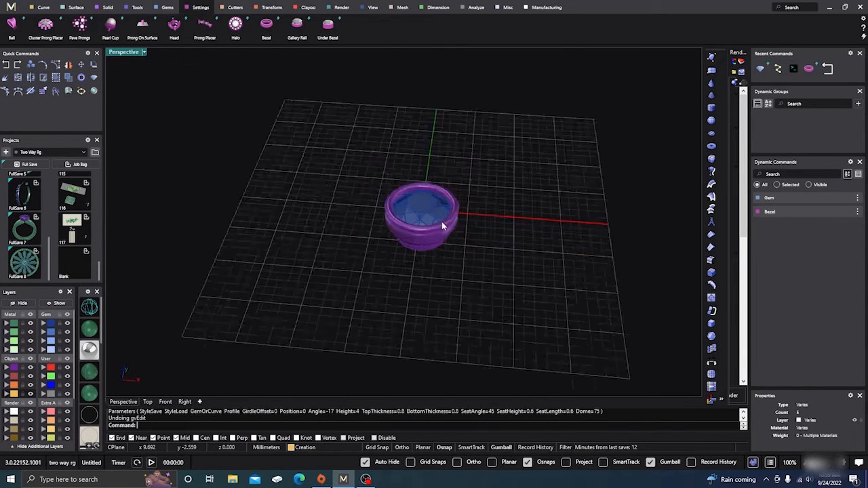
scroll(442, 227, "up", 6)
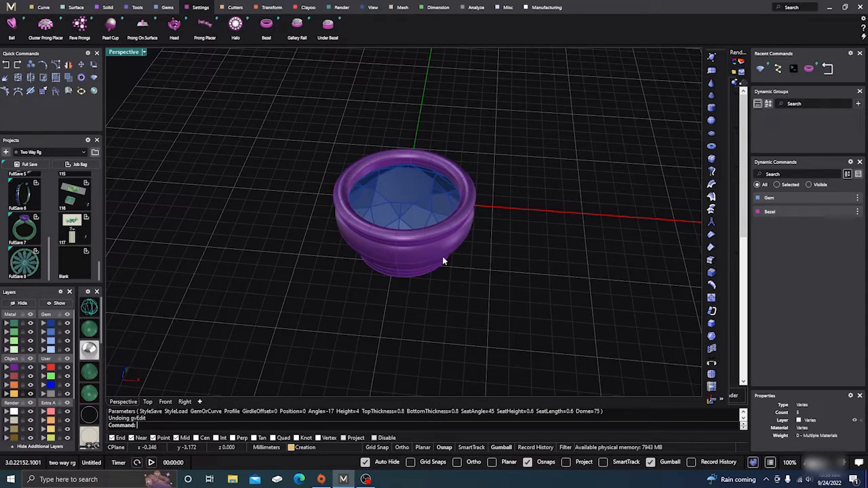
Edit the bezel around the gem and load the saved style 11.json onto it.
left_click(396, 241)
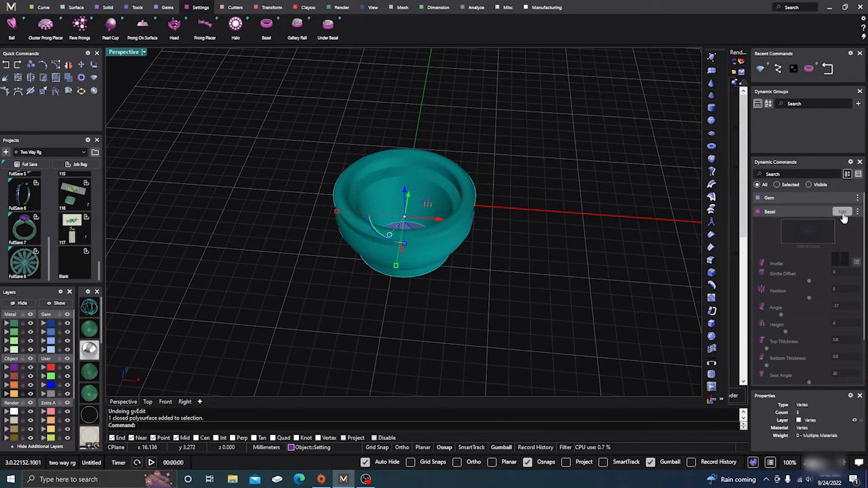
left_click(843, 214)
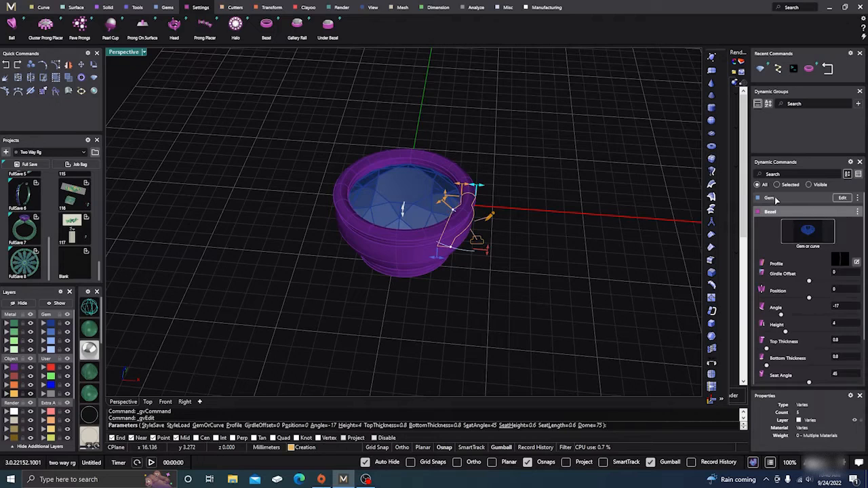
left_click(857, 211)
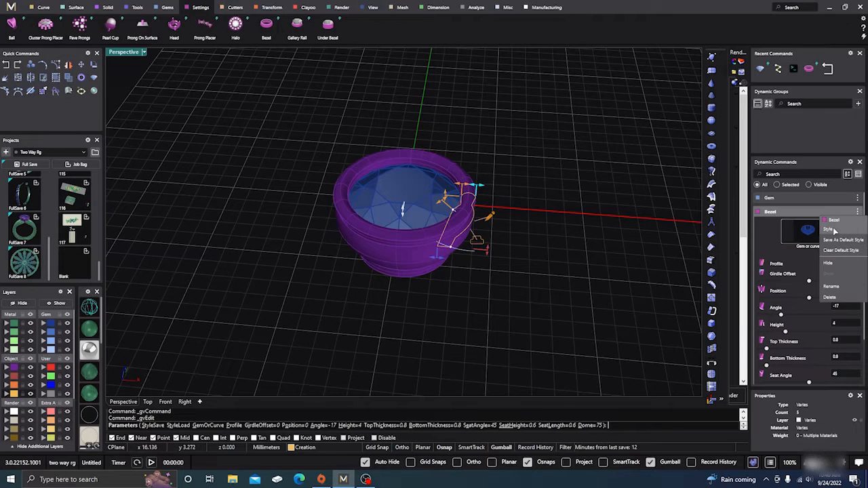
left_click(834, 230)
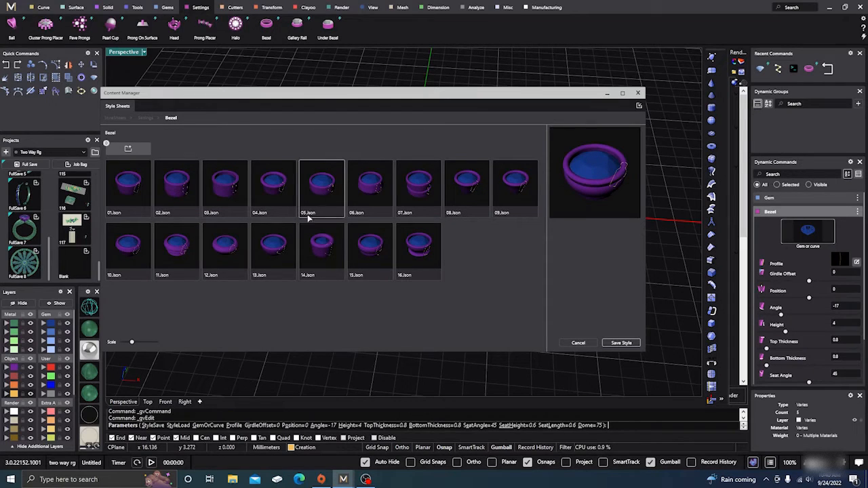
left_click(175, 247)
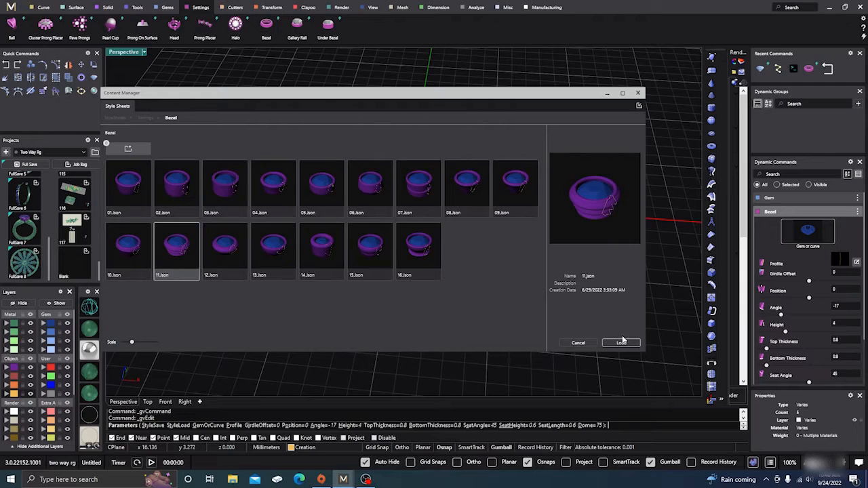
left_click(621, 342)
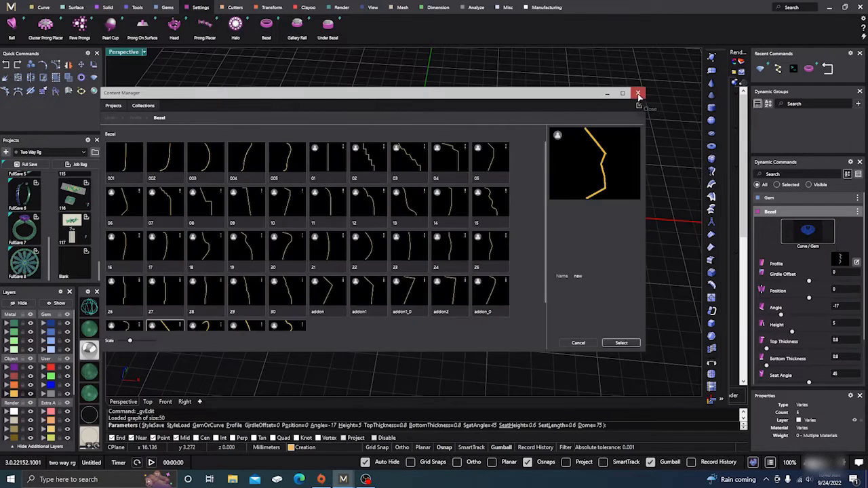
left_click(638, 94)
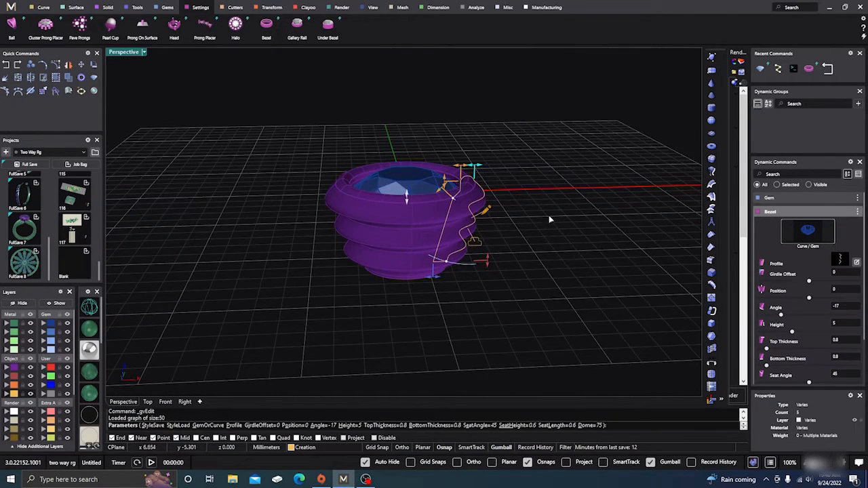
Check the ribbed bezel from above and from the side, and complete the bezel edit with nothing selected.
right_click_drag(549, 215, 549, 237)
scroll(543, 276, "up", 5)
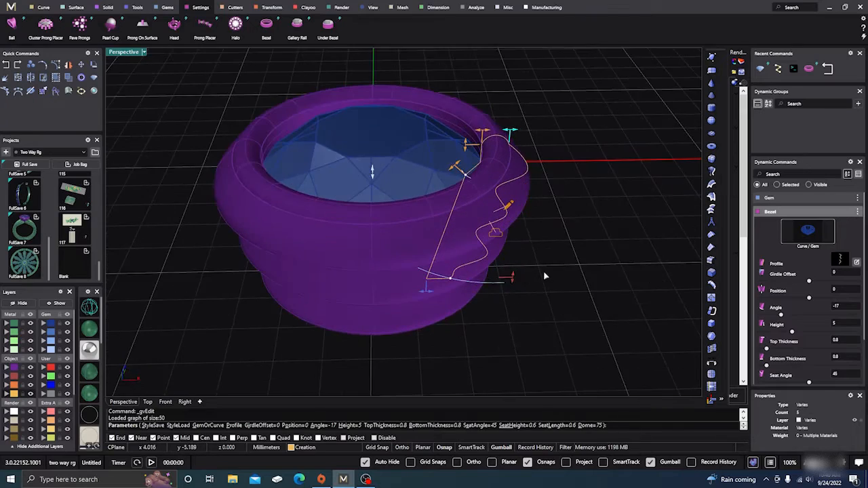
right_click_drag(545, 276, 407, 199)
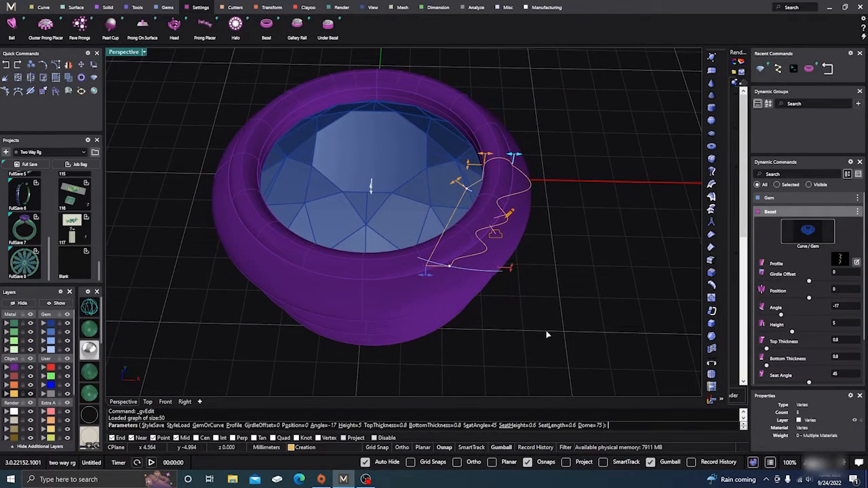
right_click_drag(548, 333, 552, 280)
scroll(554, 287, "down", 3)
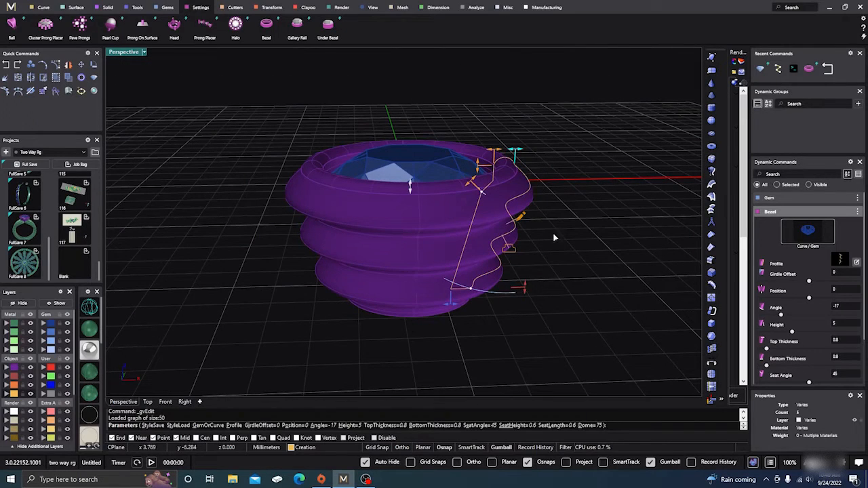
key("Return")
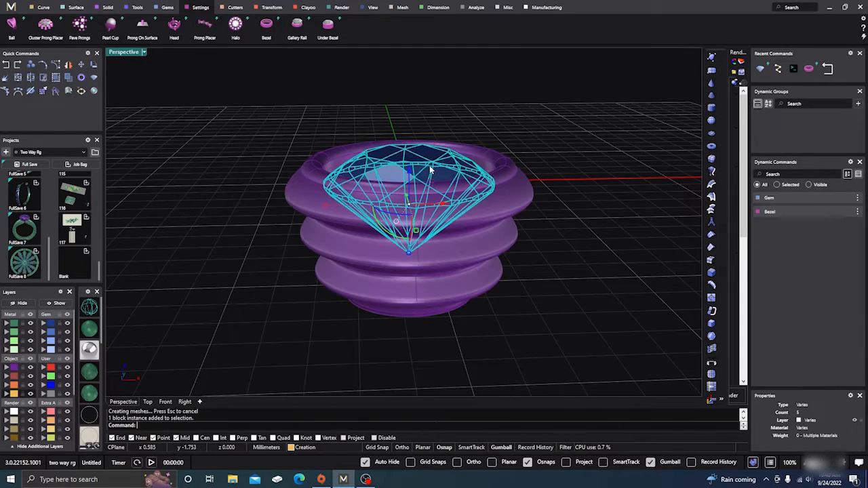
left_click(579, 208)
right_click_drag(580, 208, 563, 217)
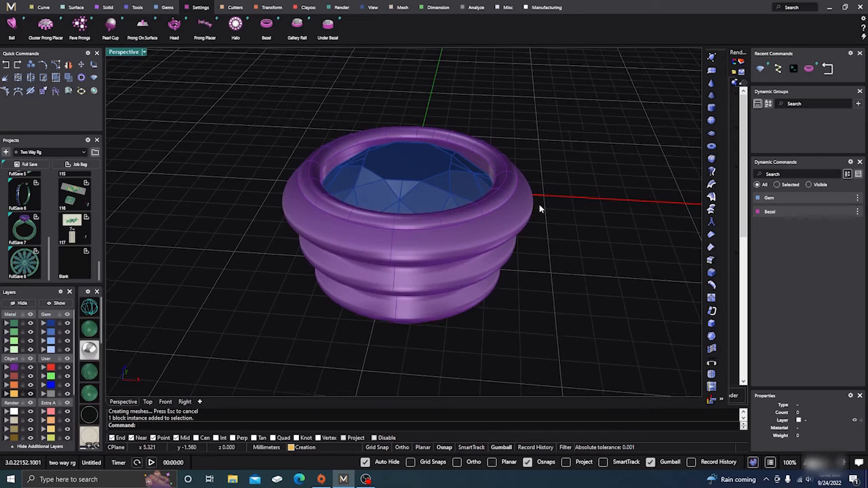
Edit the ribbed bezel's profile curve and delete its two inner control points between the bulges.
scroll(539, 209, "down", 2)
left_click(504, 228)
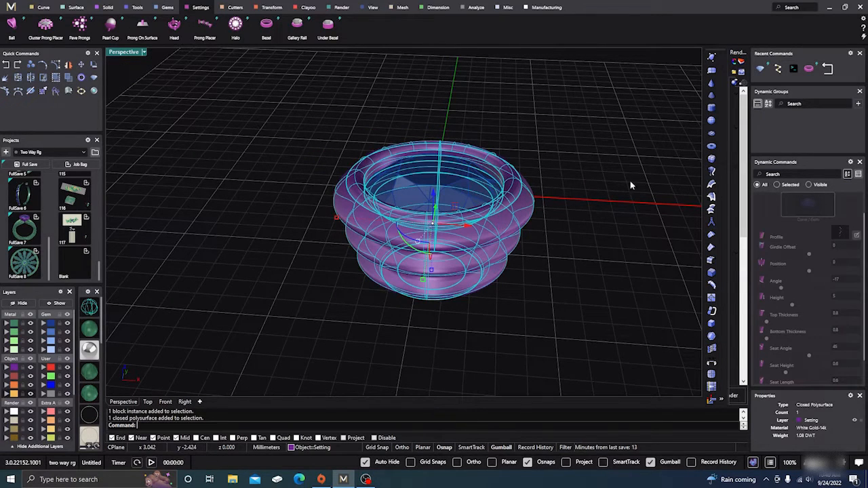
scroll(826, 207, "up", 1)
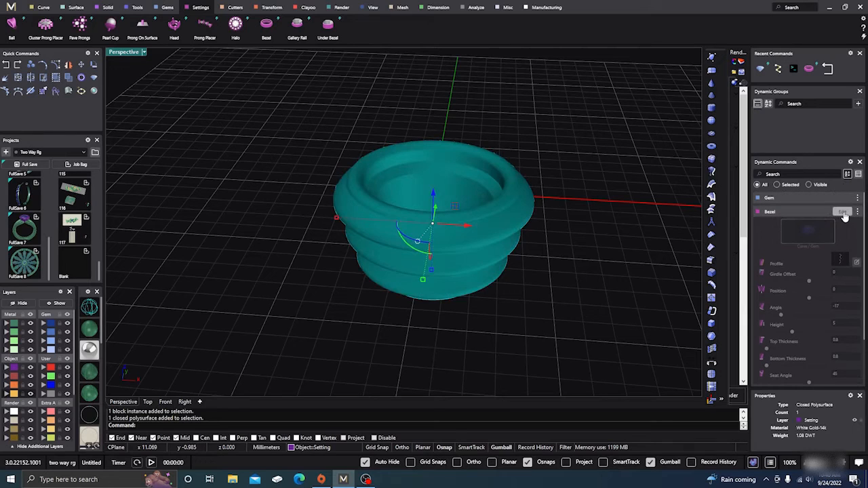
left_click(843, 213)
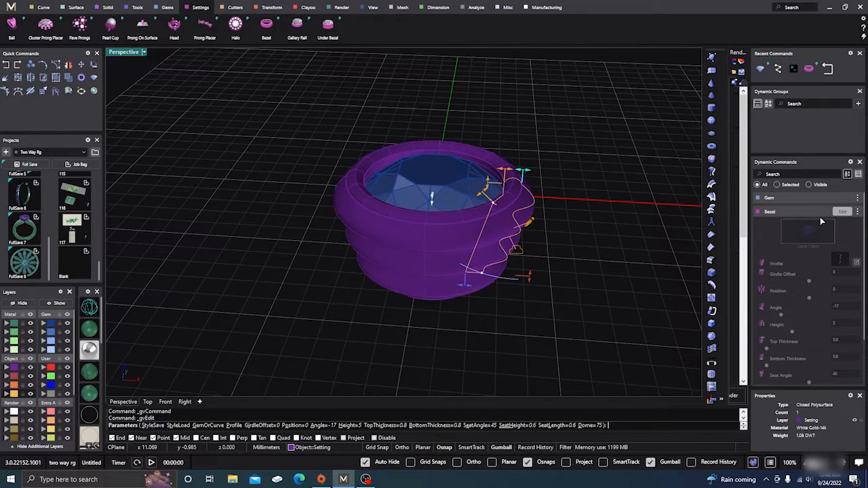
left_click(857, 263)
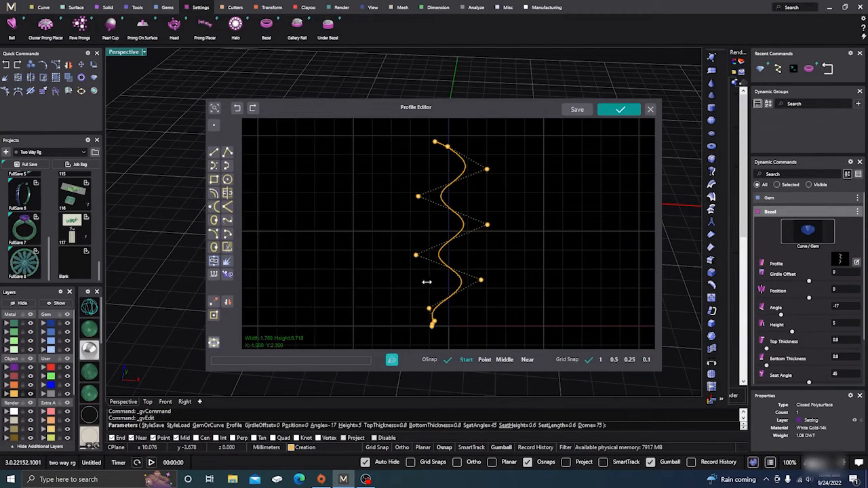
left_click_drag(406, 278, 420, 194)
key("Delete")
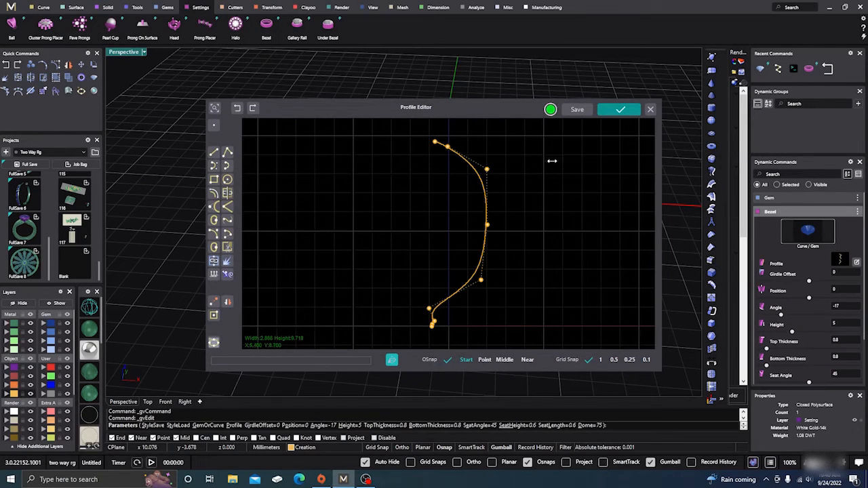
Apply the edited profile curve to the bezel and complete the bezel edit.
left_click(622, 110)
right_click_drag(594, 232, 542, 263)
right_click(563, 248)
scroll(562, 248, "down", 2)
scroll(401, 296, "down", 2)
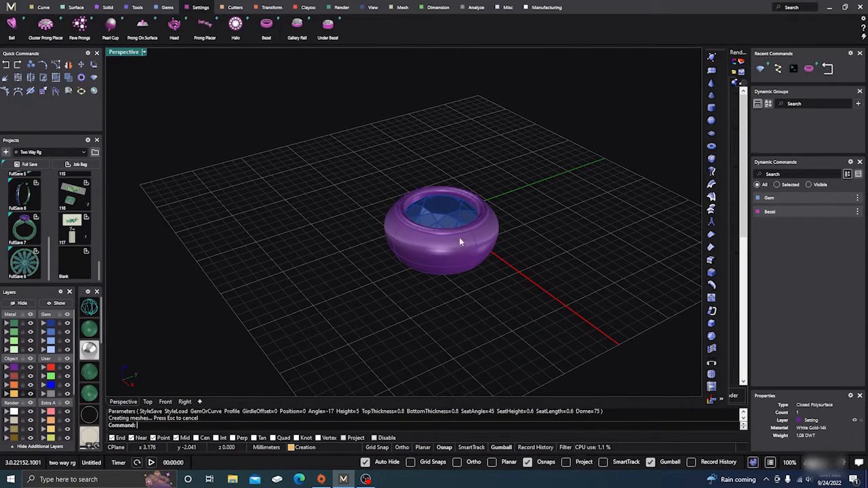
Select the gem and bezel, and open the parametric heads collection in the Content Manager.
left_click_drag(350, 316, 531, 142)
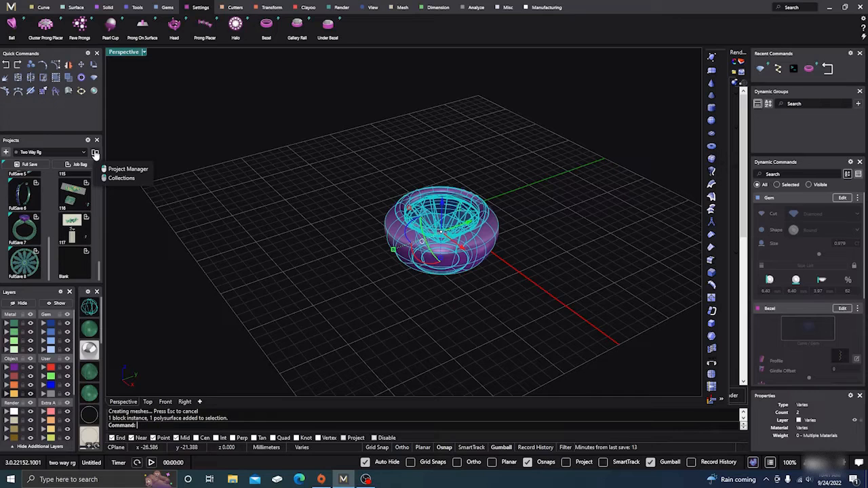
left_click(95, 154)
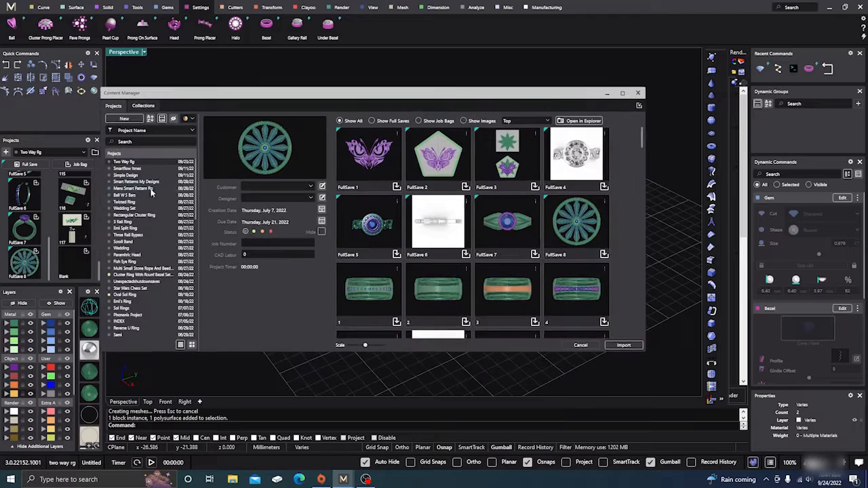
left_click(143, 106)
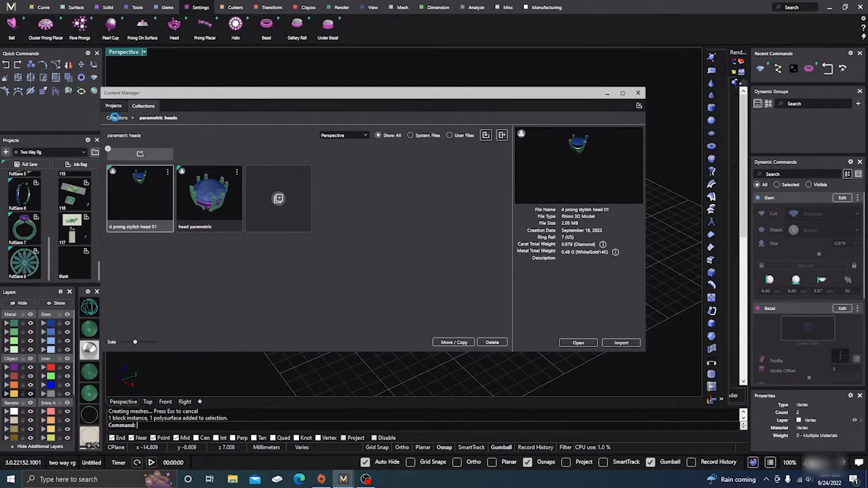
left_click(116, 118)
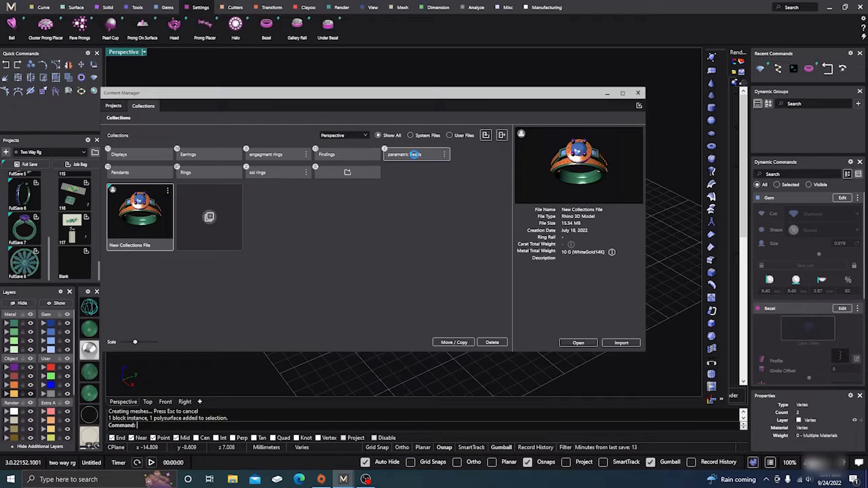
left_click(414, 154)
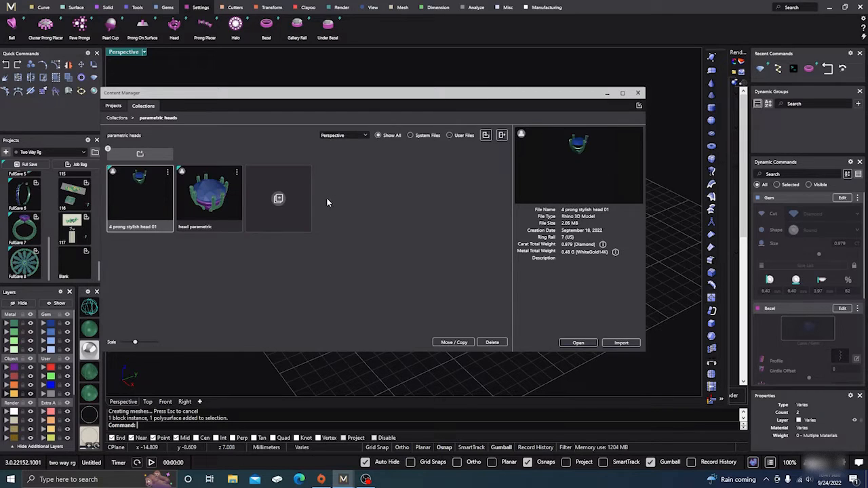
left_click_drag(366, 97, 396, 96)
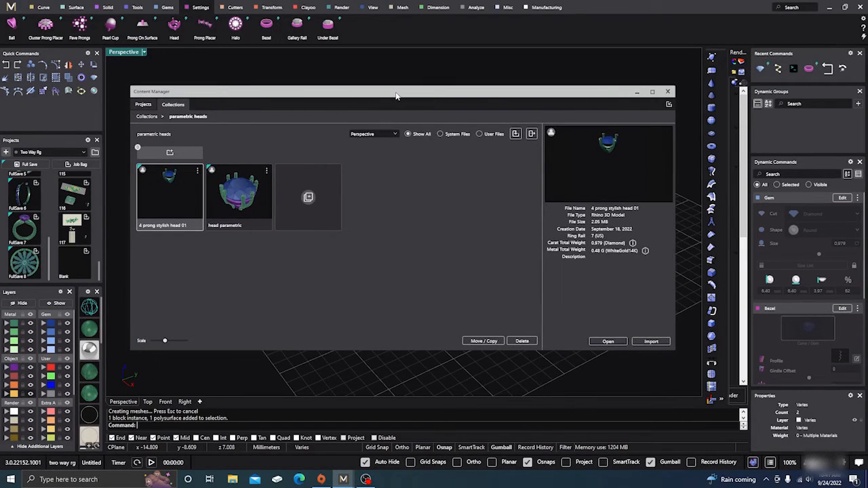
Save the model to the collection as New Collections File, and export the selected gem and bezel as New Collections File1.
left_click(515, 135)
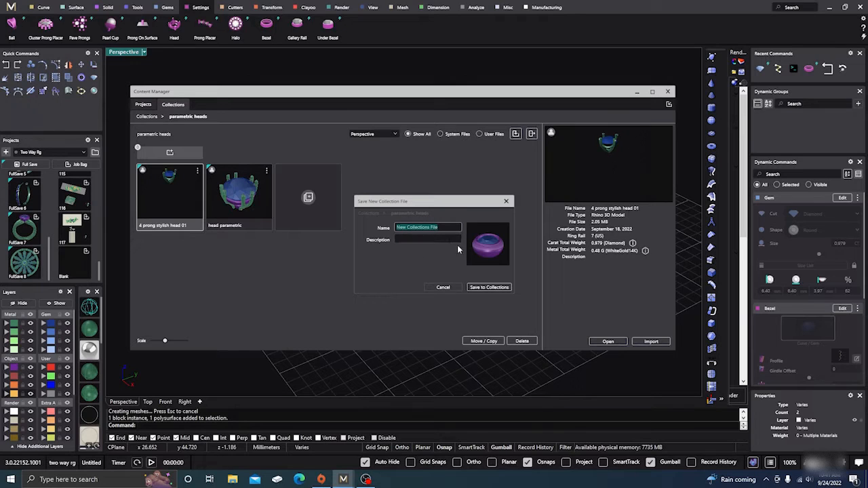
left_click(486, 287)
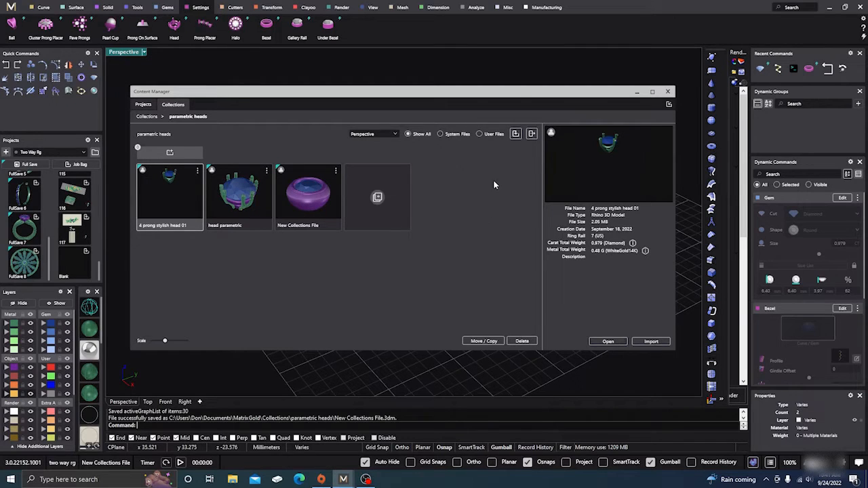
left_click(532, 133)
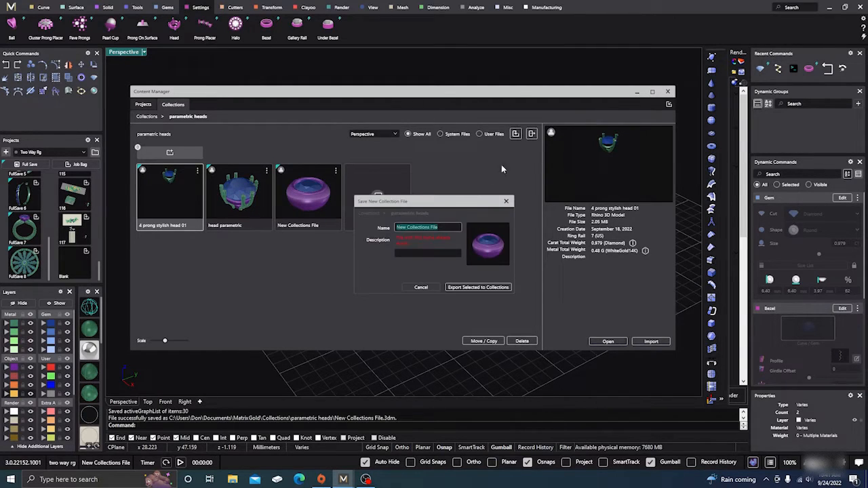
left_click(448, 231)
type("1")
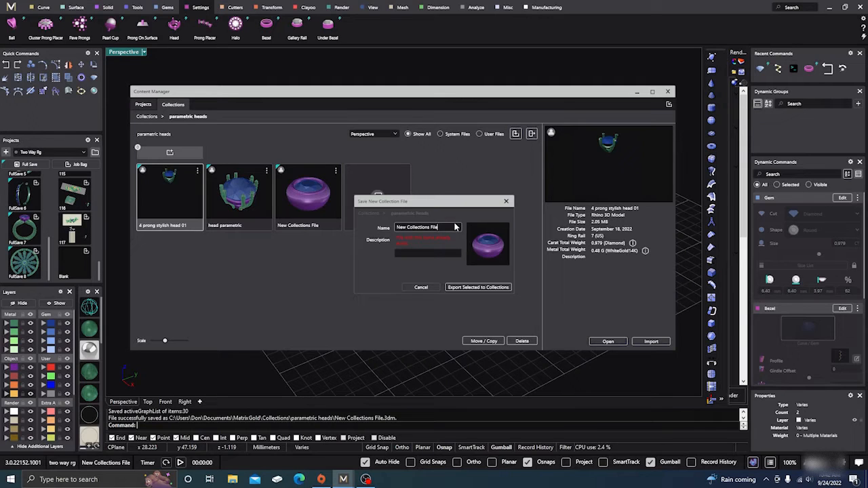
left_click(476, 289)
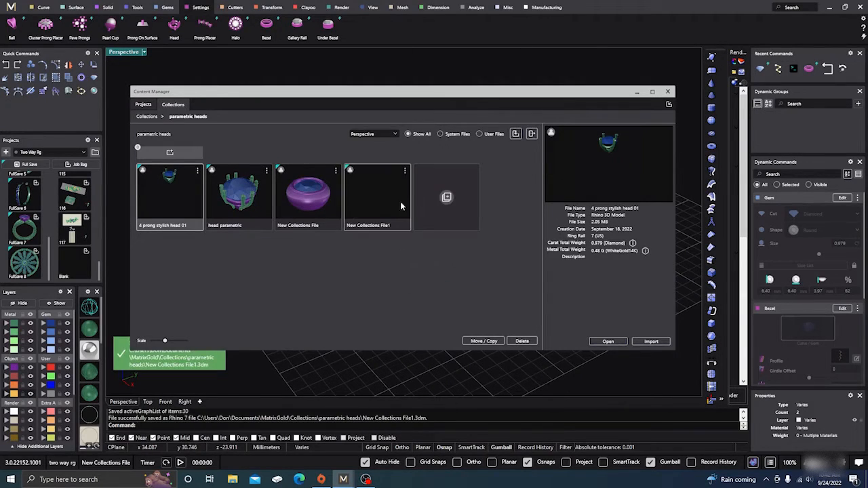
Preview New Collections File in the collection and open the options of New Collections File1.
left_click(476, 271)
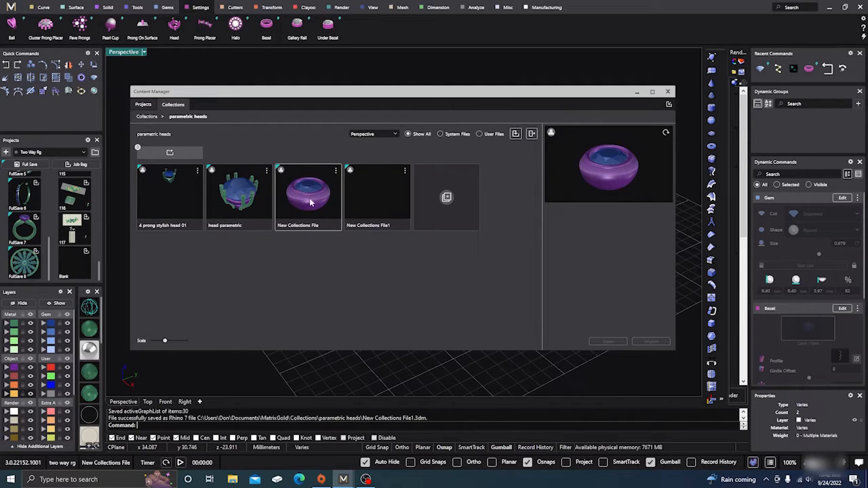
left_click(531, 134)
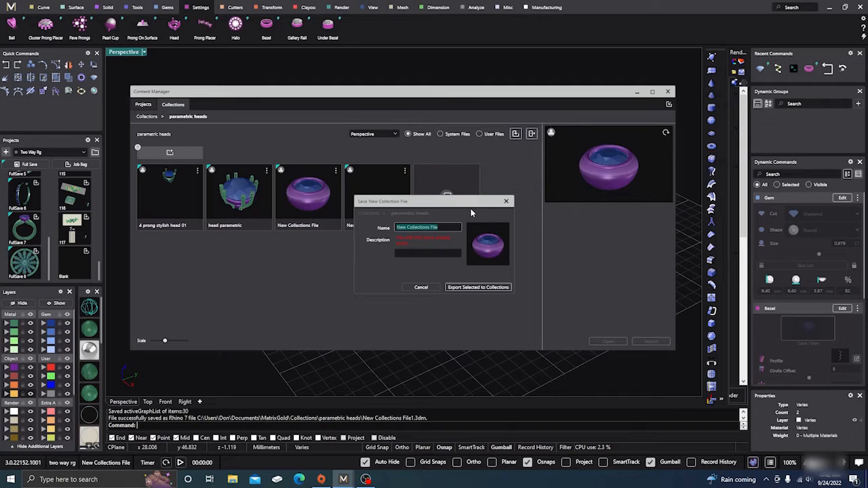
left_click(507, 200)
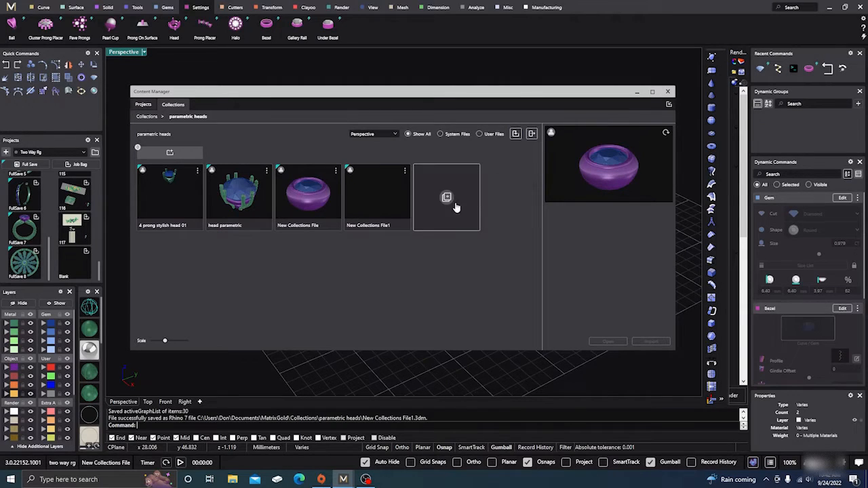
left_click(405, 173)
left_click(398, 195)
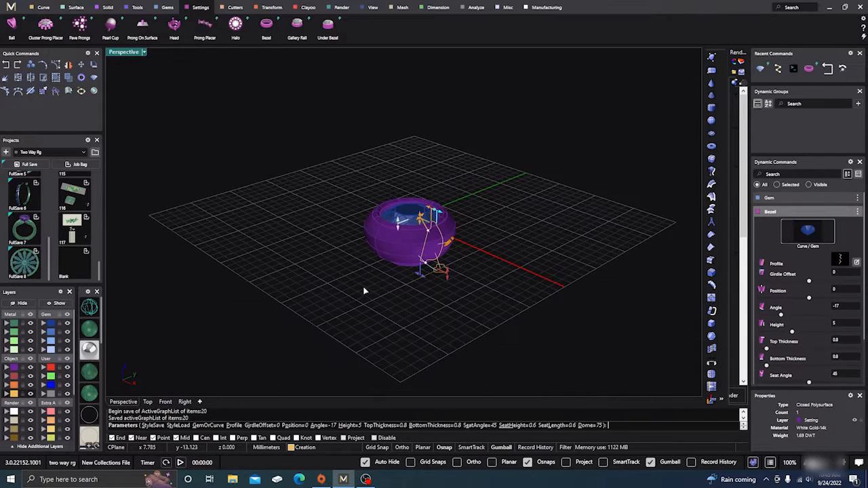
Save the rounded bezel's settings as a bezel style named New Bezel Style and close the style sheets.
scroll(387, 237, "up", 3)
right_click_drag(366, 302, 393, 307)
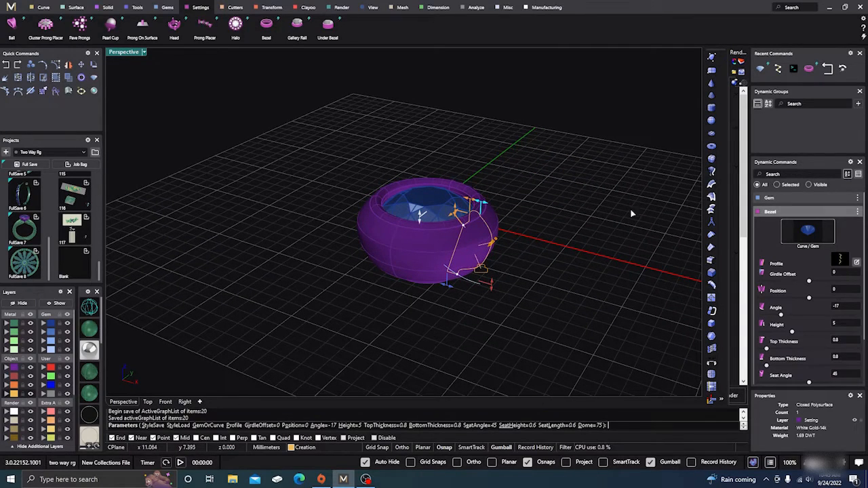
scroll(473, 210, "up", 2)
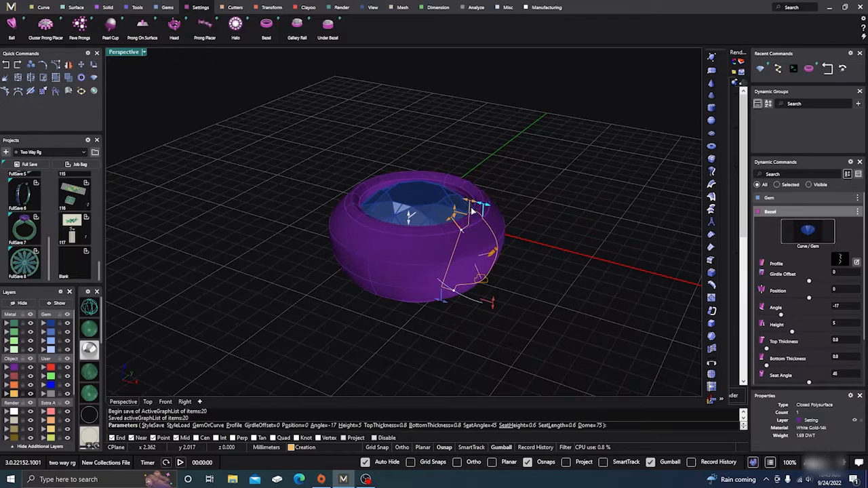
scroll(406, 227, "up", 2)
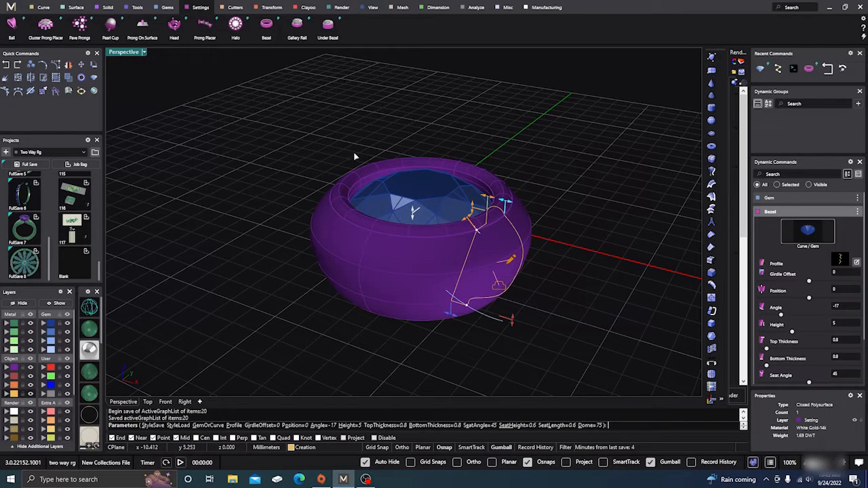
right_click_drag(527, 300, 561, 277)
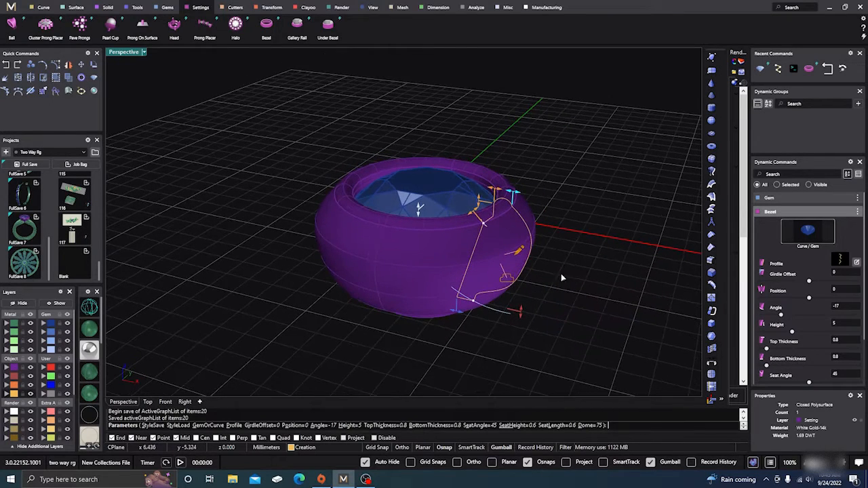
left_click(857, 212)
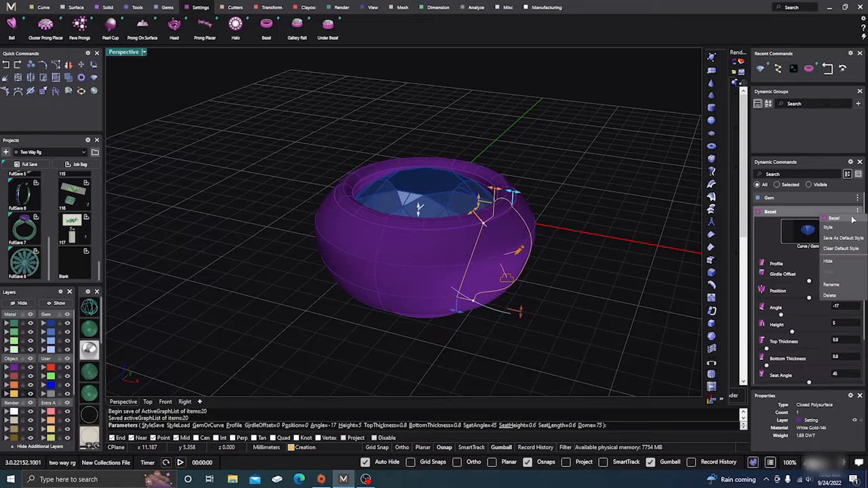
left_click(838, 227)
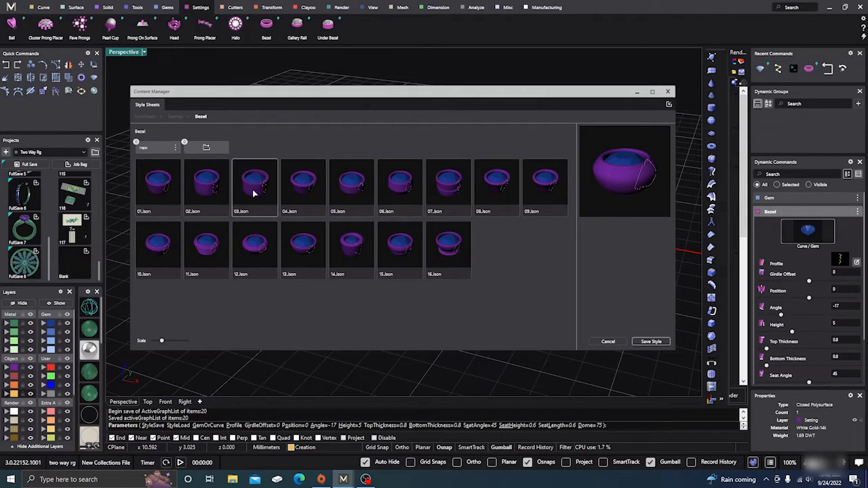
left_click(653, 343)
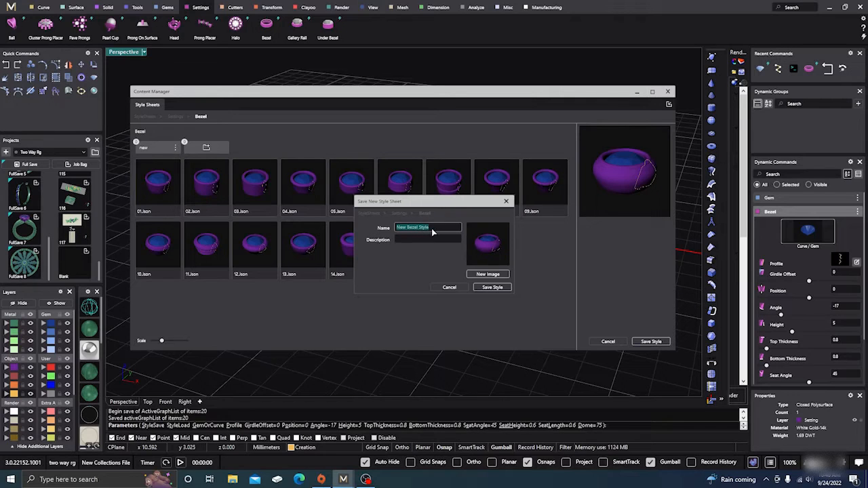
left_click(491, 288)
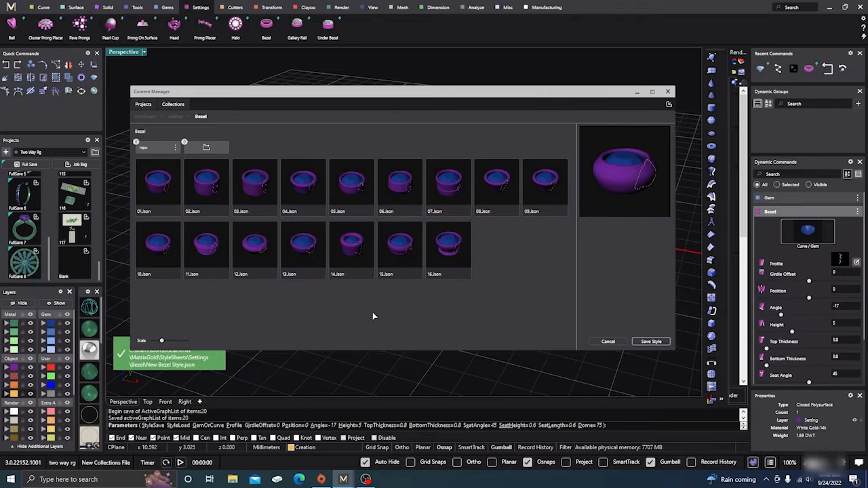
left_click(652, 342)
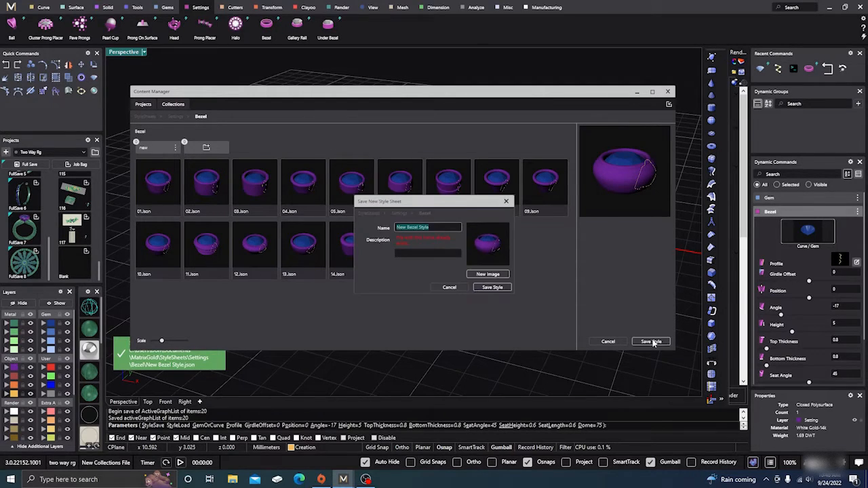
left_click(507, 199)
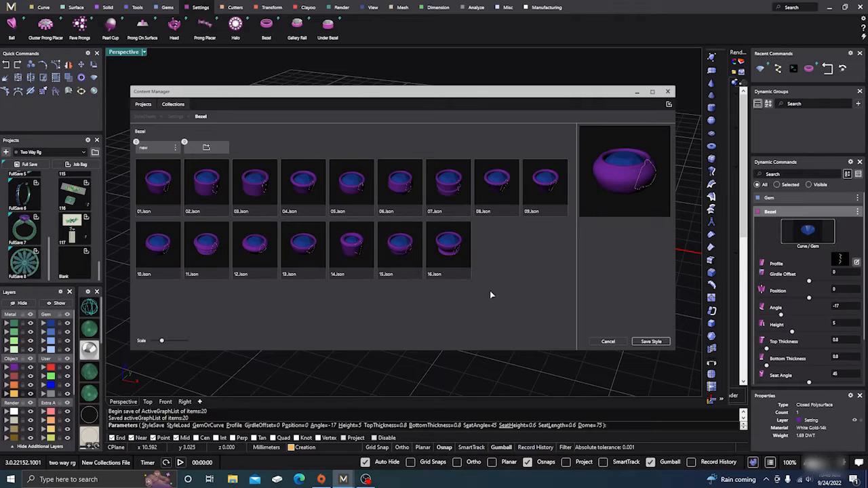
left_click(667, 91)
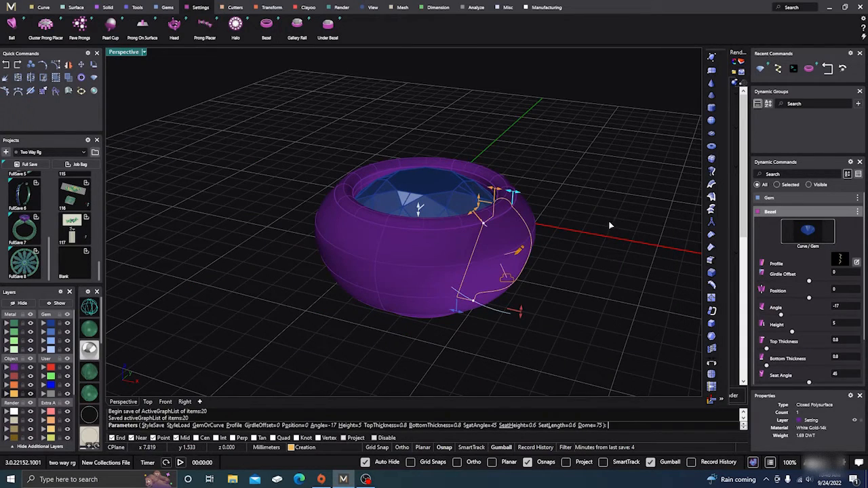
Complete the bezel edit and delete the bezel from around the gem.
key("Return")
left_click(509, 270)
key("Delete")
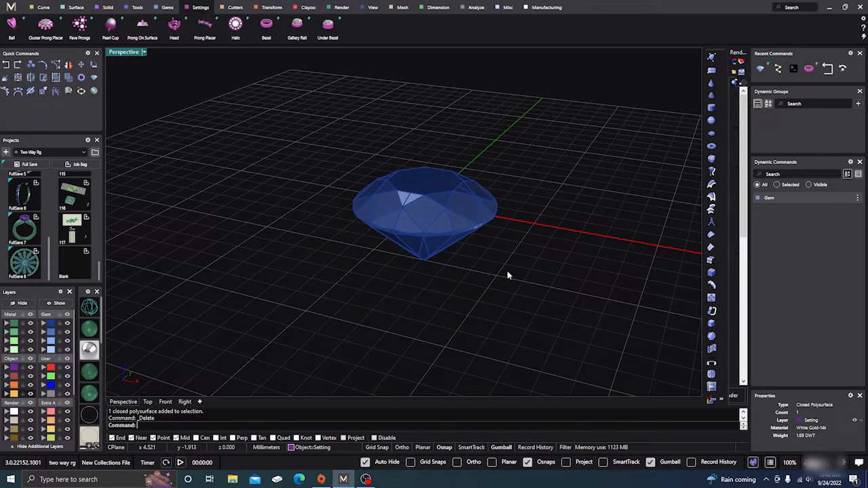
Create a new bezel on the gem and load the saved style New Bezel Style.json onto it.
left_click(442, 216)
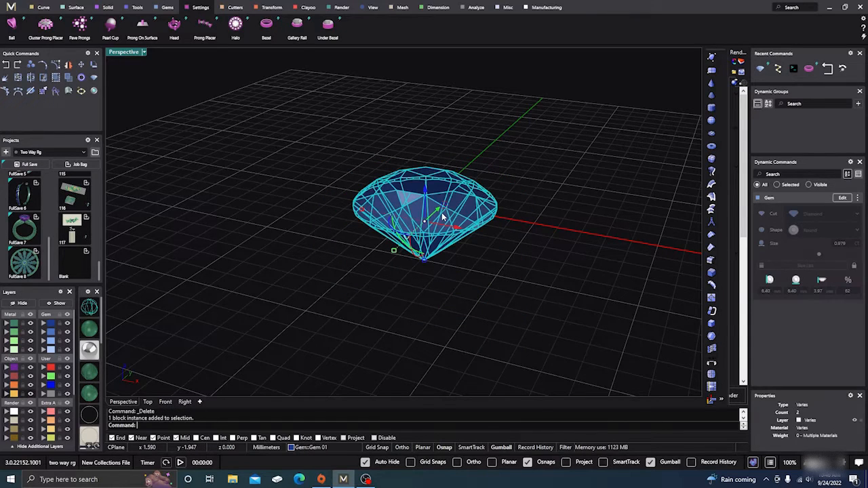
left_click(265, 28)
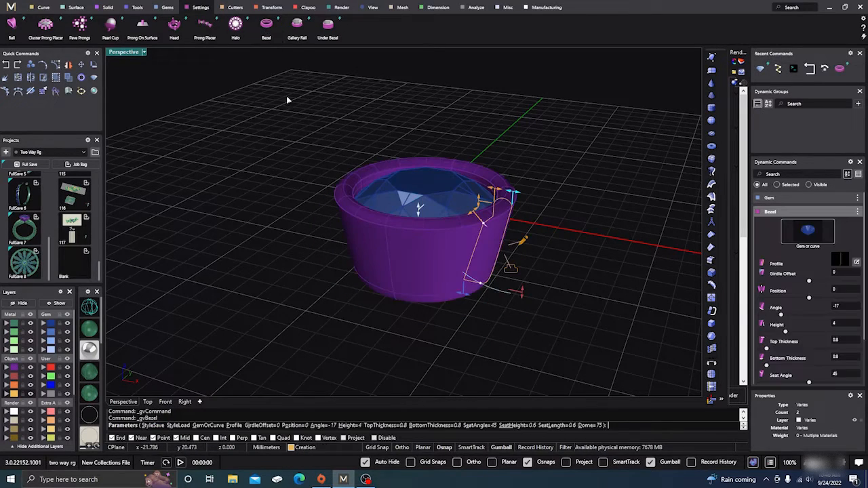
left_click(859, 212)
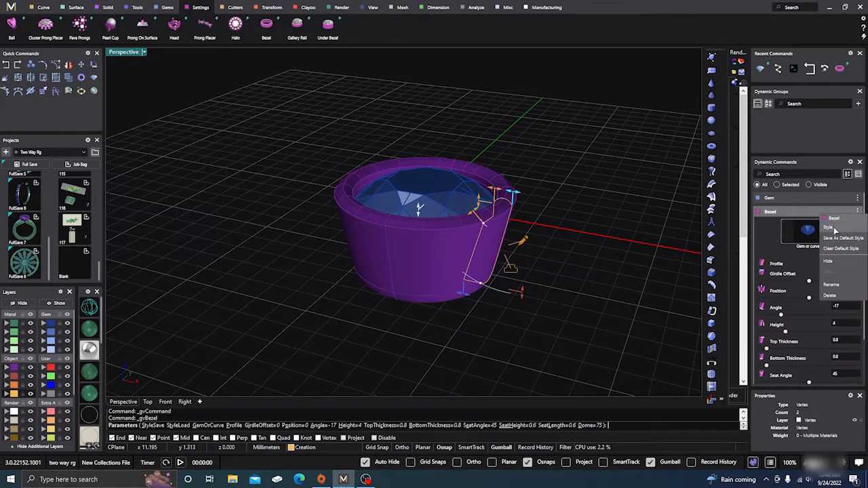
left_click(837, 232)
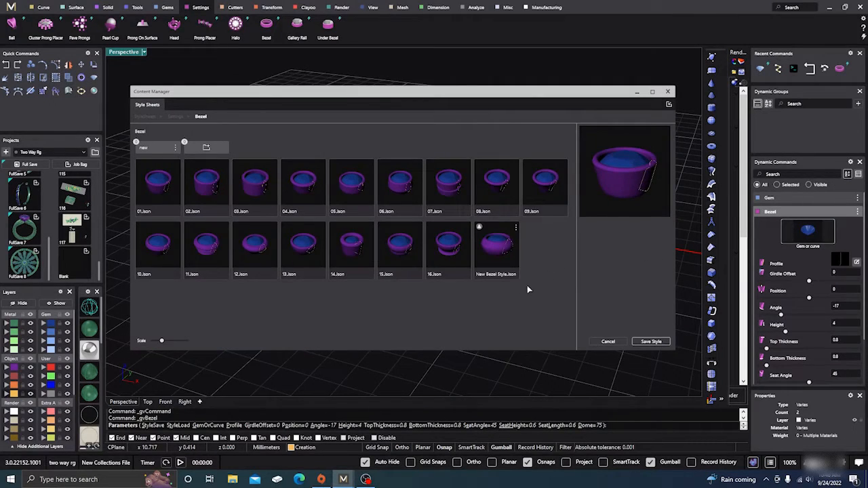
left_click(501, 257)
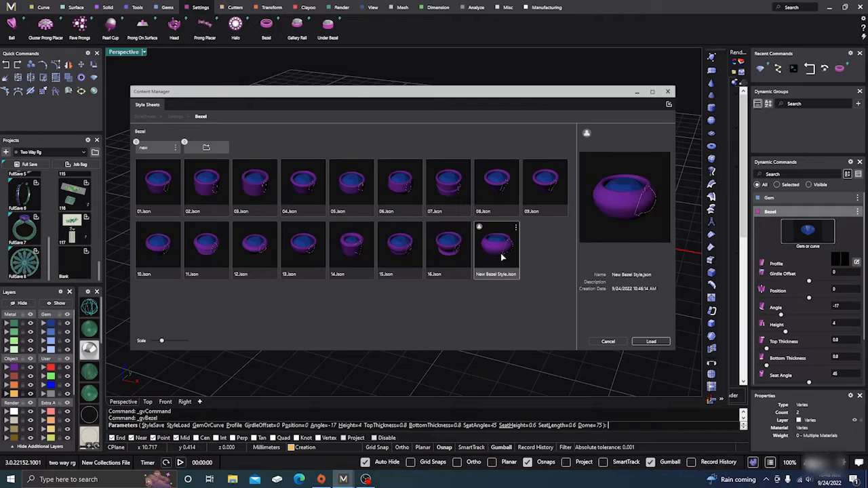
left_click(641, 343)
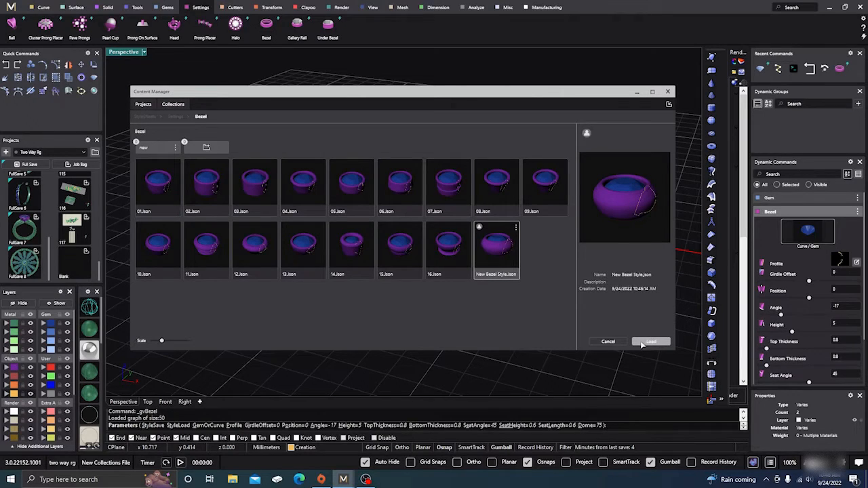
left_click(667, 92)
right_click_drag(578, 255, 528, 254)
scroll(410, 209, "down", 4)
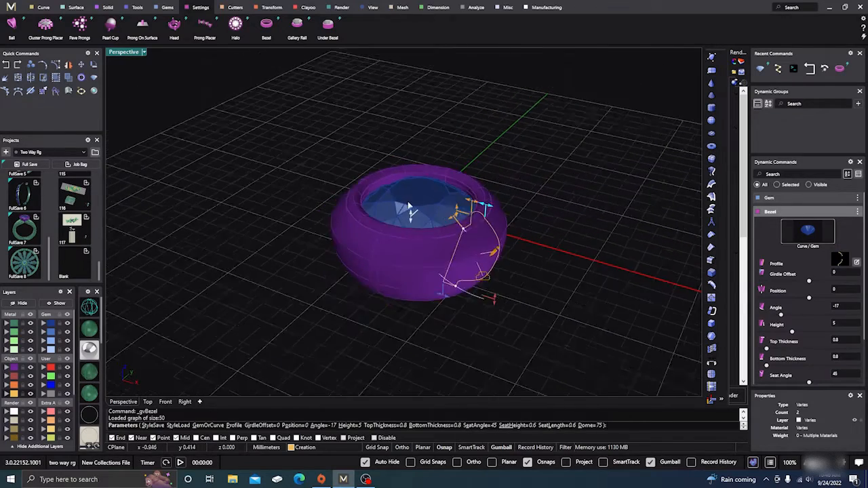
Examine the bezel around the gem from several angles, including its rim and outer wall.
right_click_drag(439, 305, 386, 190)
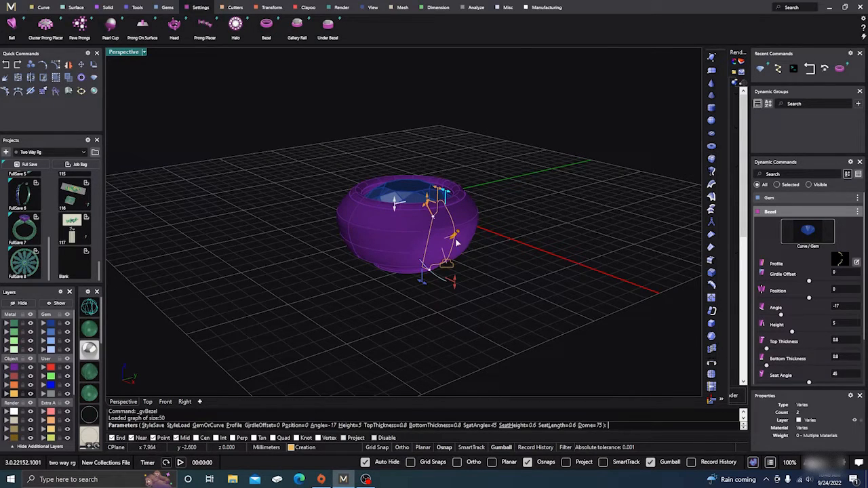
scroll(407, 246, "up", 2)
scroll(382, 296, "up", 1)
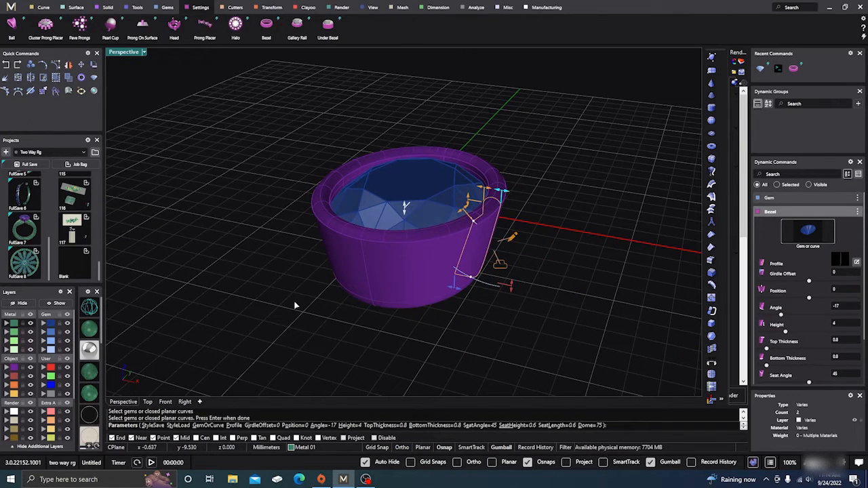
mouse_move(266, 251)
right_mouse_down()
mouse_move(296, 306)
mouse_move(277, 257)
right_mouse_up()
scroll(432, 224, "up", 4)
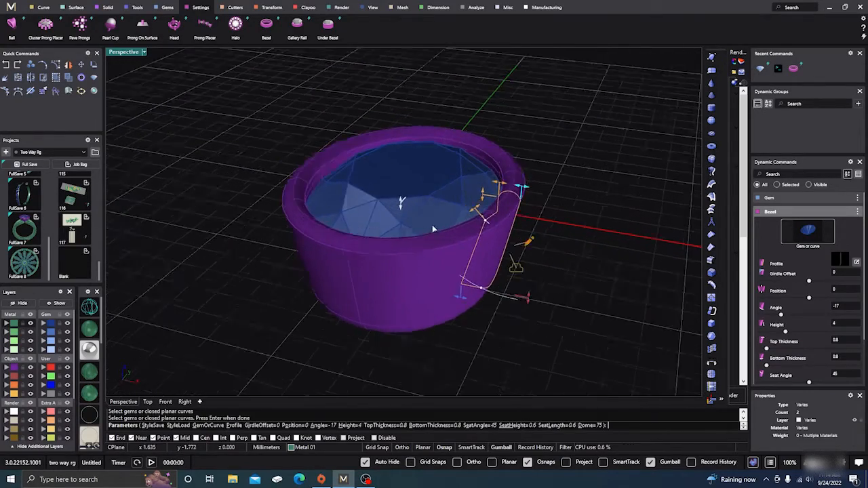
scroll(432, 228, "down", 2)
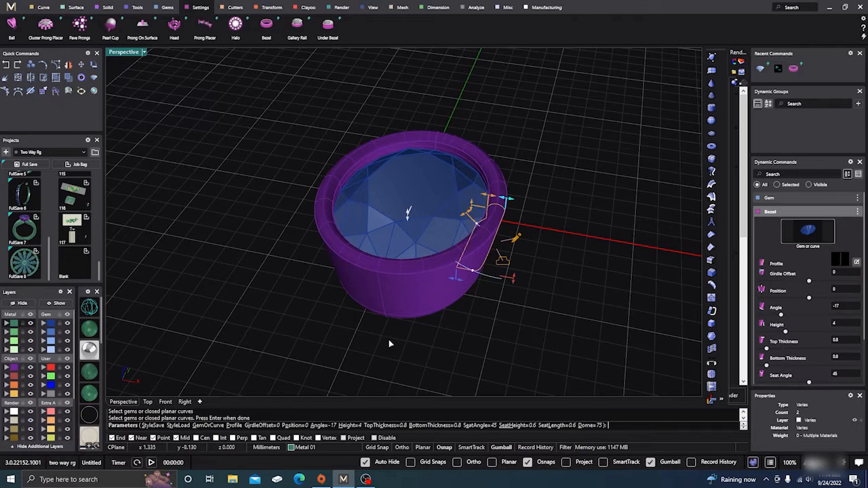
right_click_drag(389, 344, 393, 325)
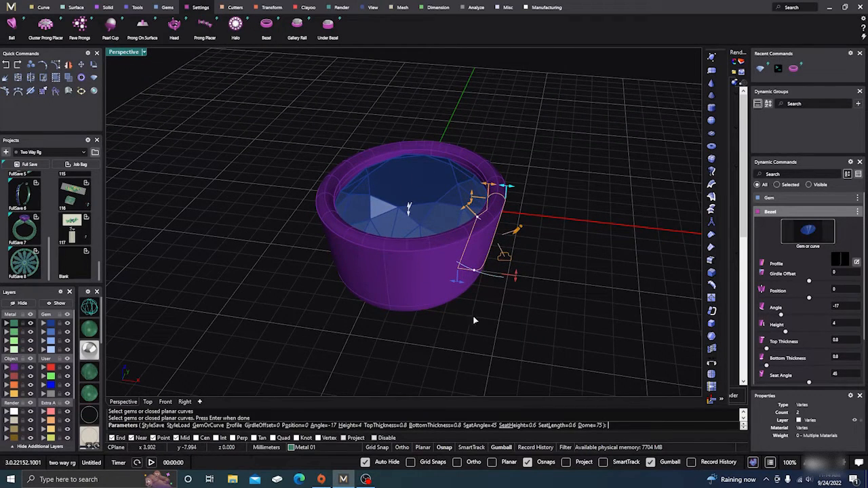
right_click_drag(474, 320, 479, 307)
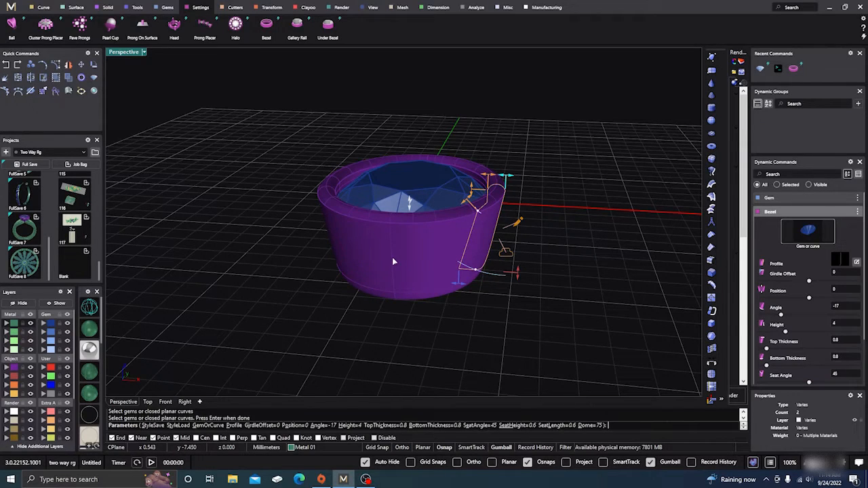
Complete the bezel and create a ring of scallop cutters around the gem with the Scallop Cutter tool.
key("Return")
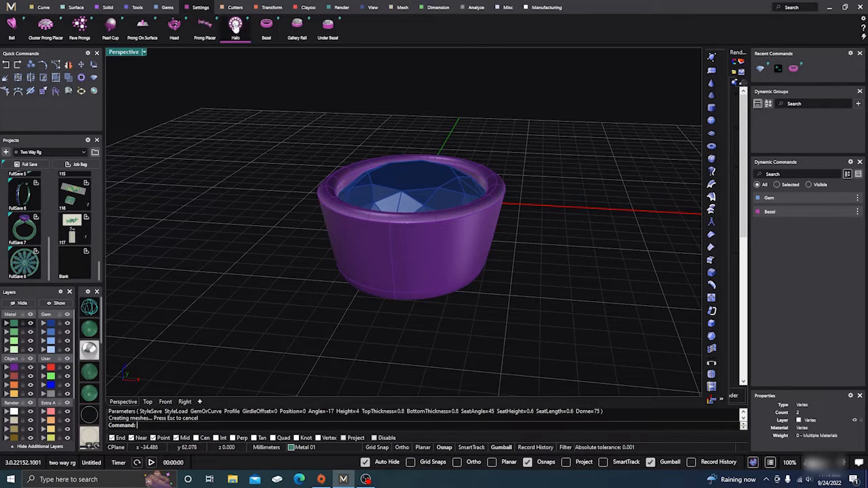
left_click(233, 8)
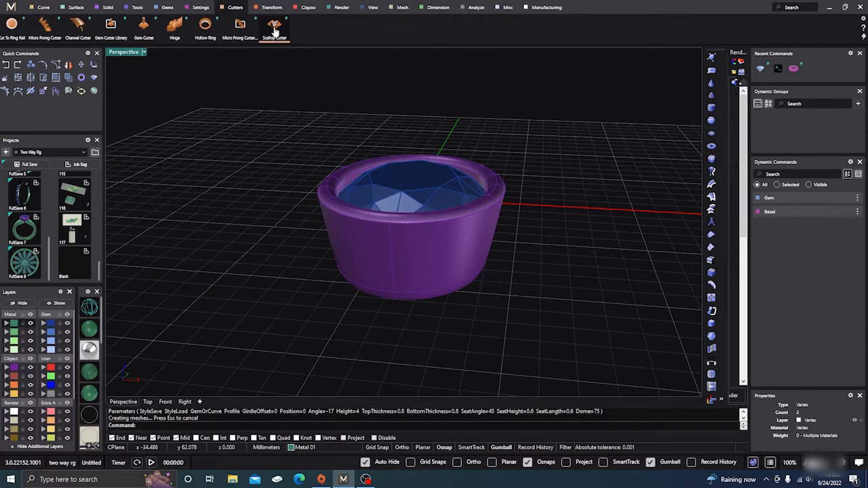
left_click(274, 24)
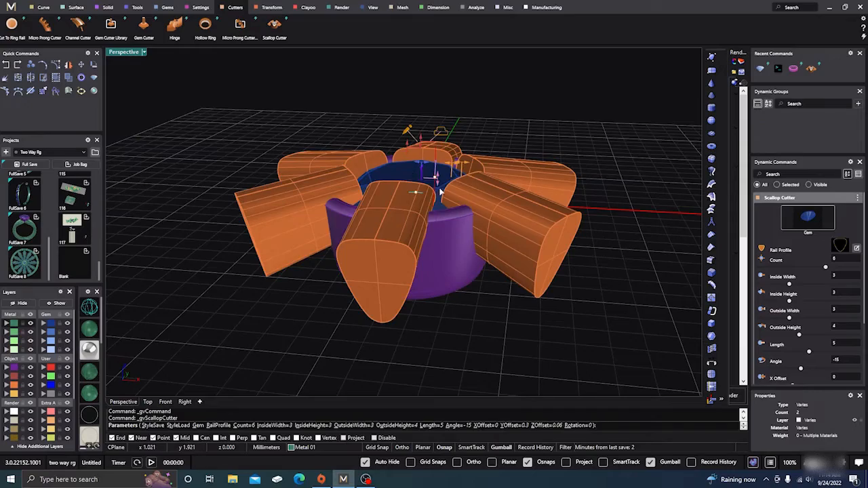
right_click_drag(434, 183, 433, 244)
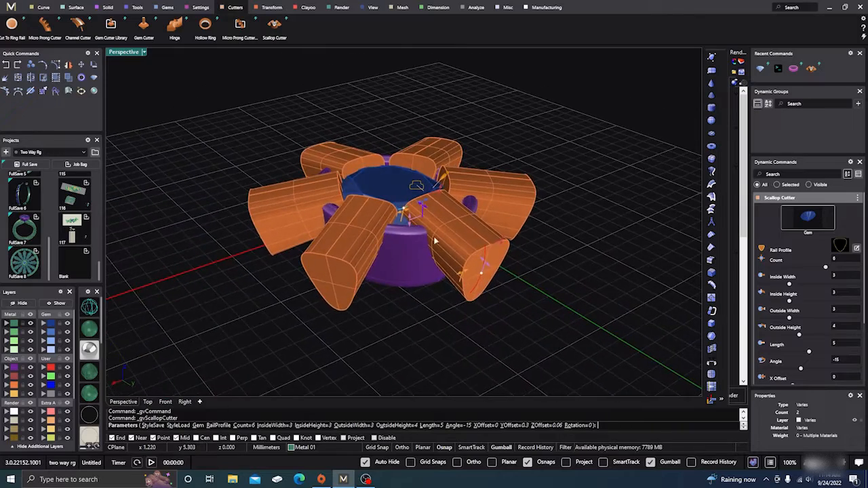
scroll(413, 209, "up", 3)
scroll(447, 182, "down", 2)
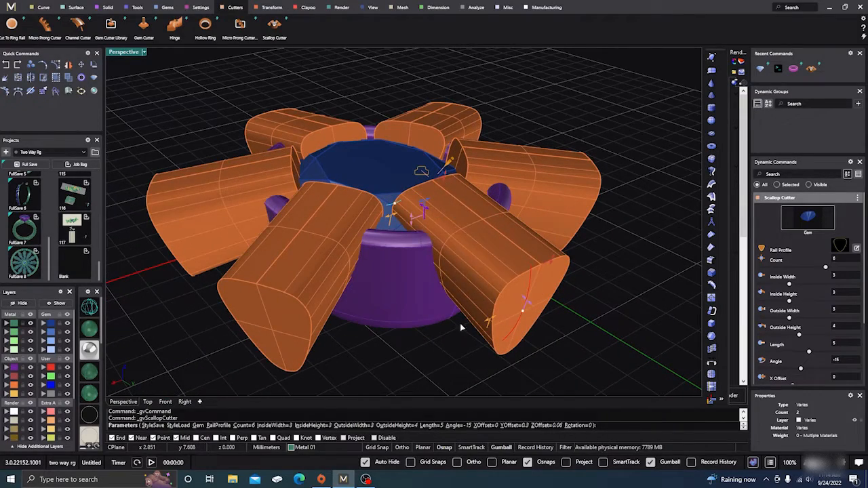
right_click_drag(426, 198, 434, 262)
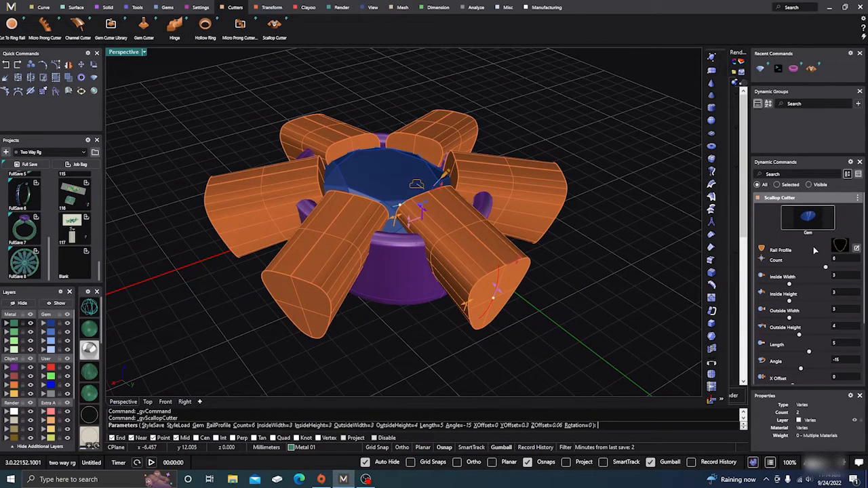
Replace the scallop cutters' rail profile with the heart shape from the ScallopCutter library.
scroll(787, 296, "down", 1)
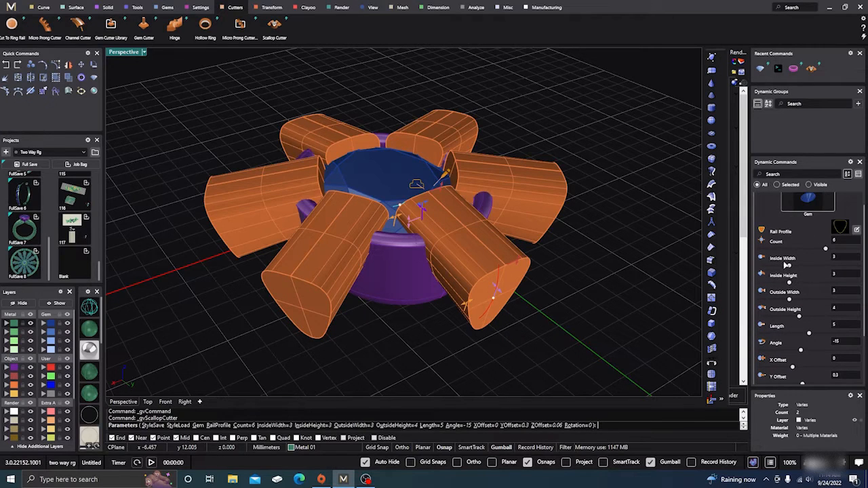
scroll(816, 244, "up", 1)
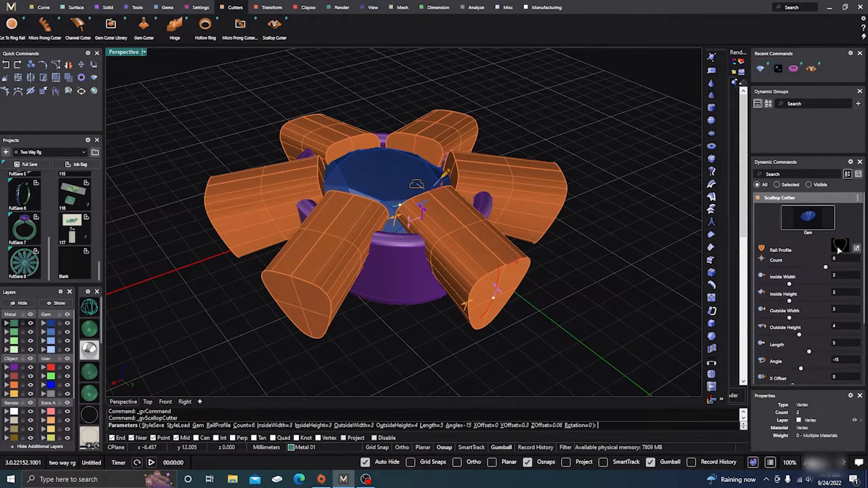
left_click(841, 245)
left_click(521, 157)
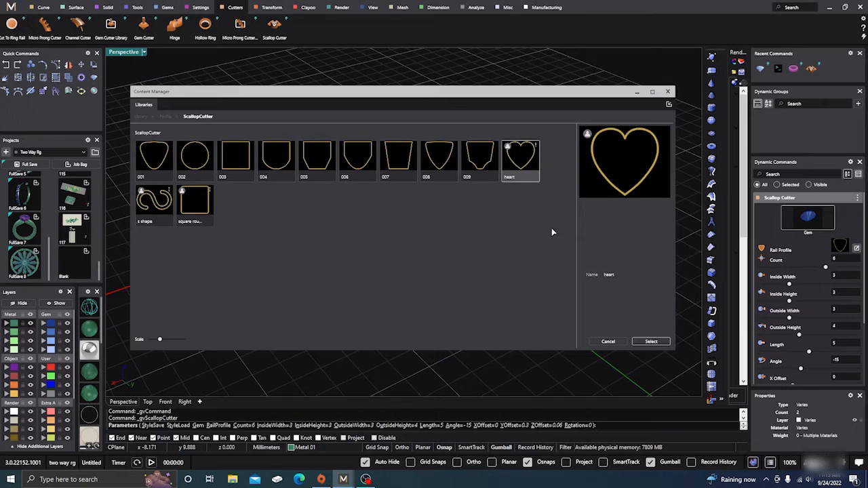
left_click(653, 342)
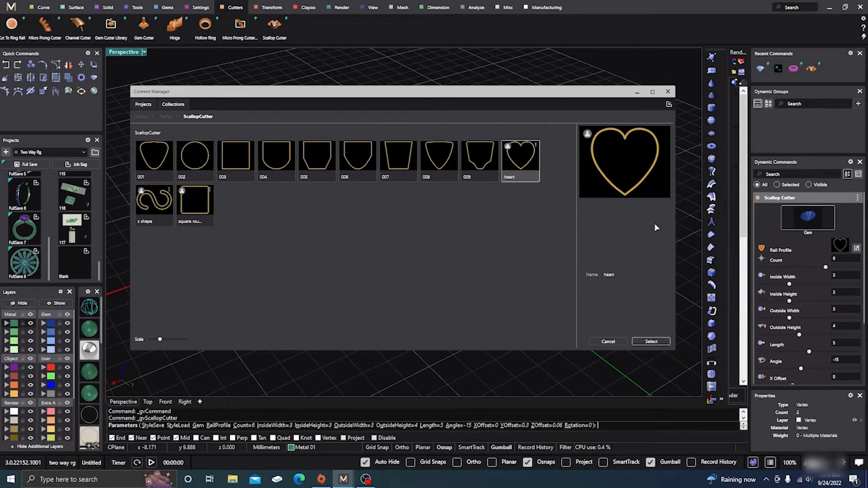
left_click(667, 91)
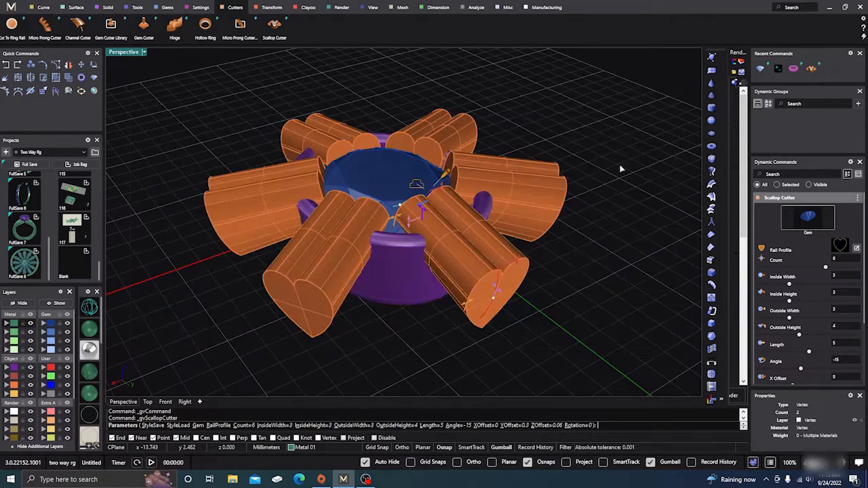
right_click_drag(562, 282, 549, 298)
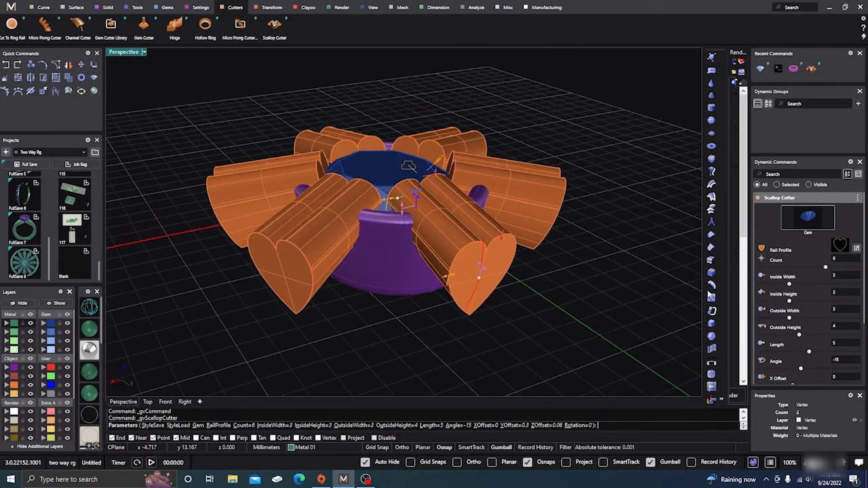
View the heart rail profile in the Profile Editor and close it without changes.
left_click(856, 249)
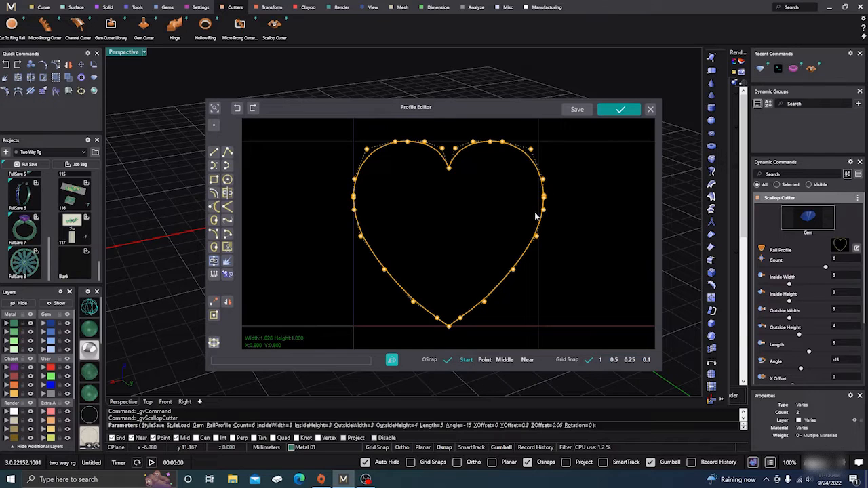
left_click(650, 110)
right_click_drag(594, 236, 578, 286)
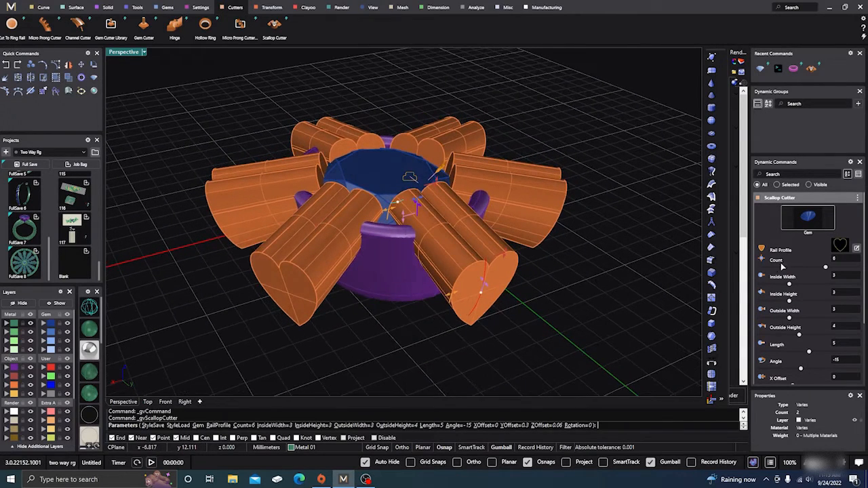
Set the scallop cutters' inside width and inside height to 3.65 each and their outside width to 3.8.
mouse_move(822, 270)
left_mouse_down()
mouse_move(841, 270)
mouse_move(804, 270)
mouse_move(824, 269)
left_mouse_up()
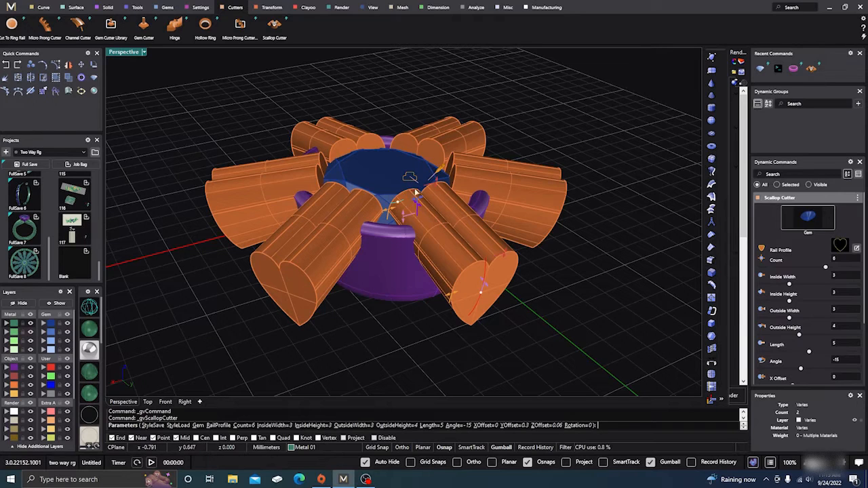
left_click_drag(783, 285, 797, 285)
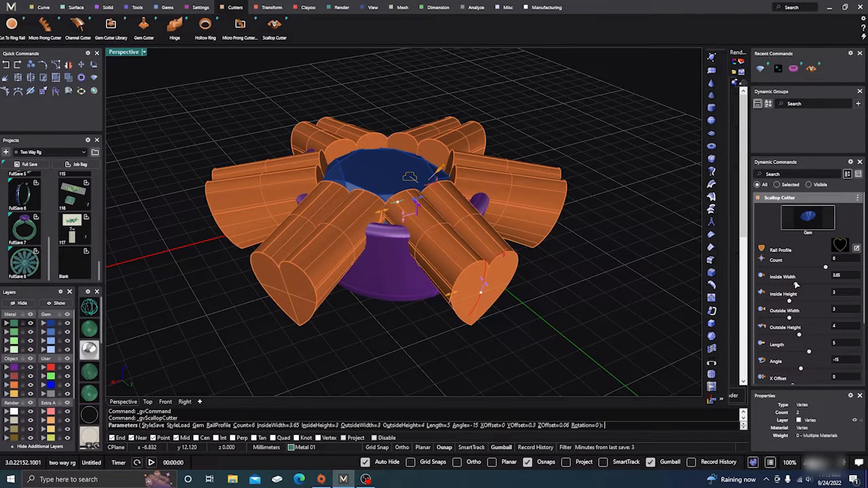
scroll(780, 274, "down", 1)
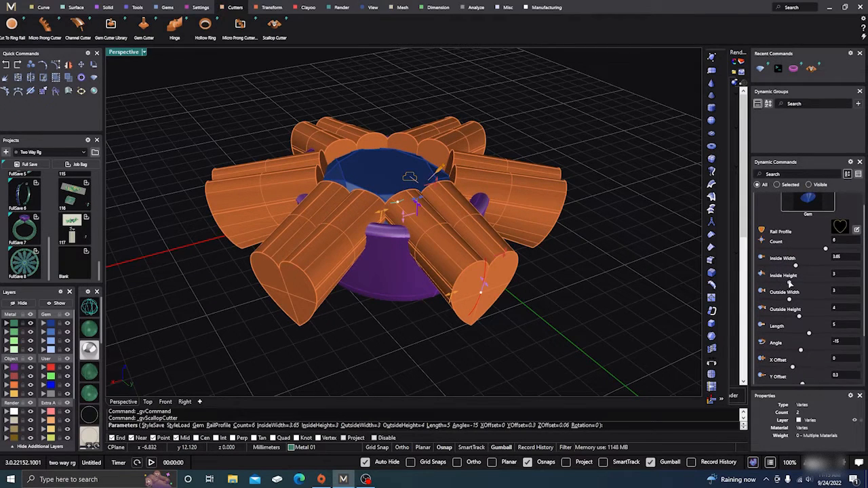
left_click_drag(789, 283, 798, 282)
scroll(781, 271, "down", 1)
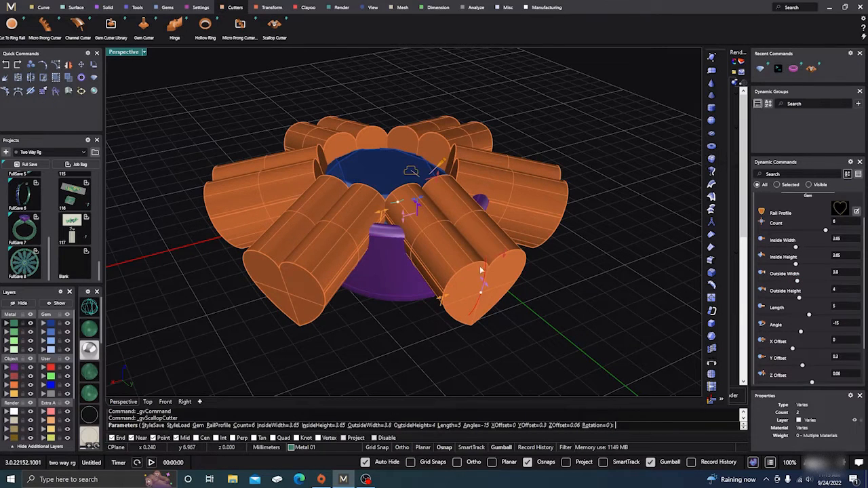
Set the scallop cutters' outside height to 3.7, outside width to 2.55 and length to 5.9.
left_click_drag(801, 300, 784, 284)
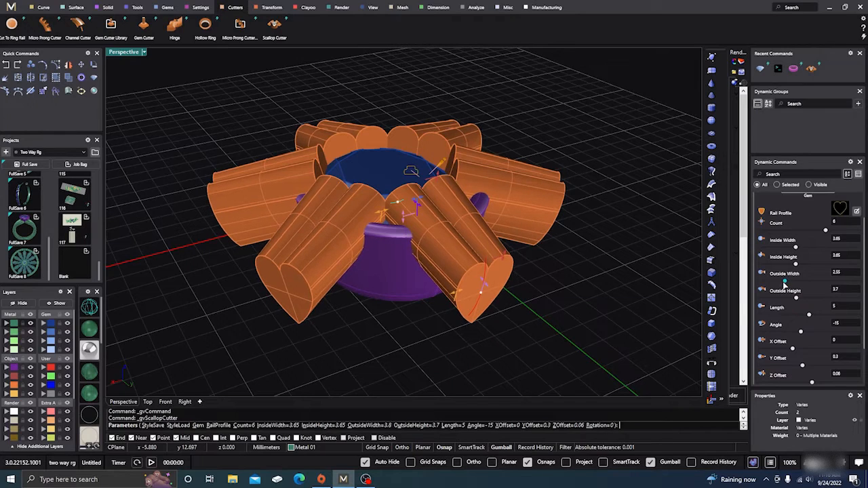
scroll(779, 273, "down", 1)
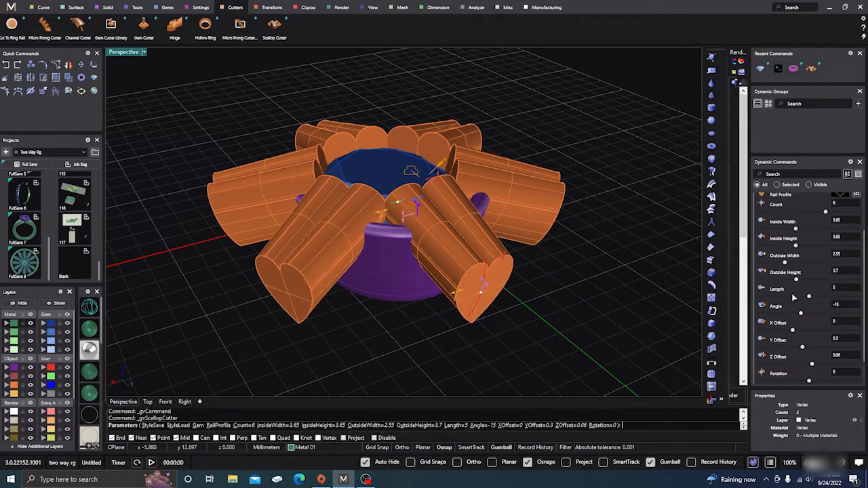
left_click_drag(808, 299, 818, 297)
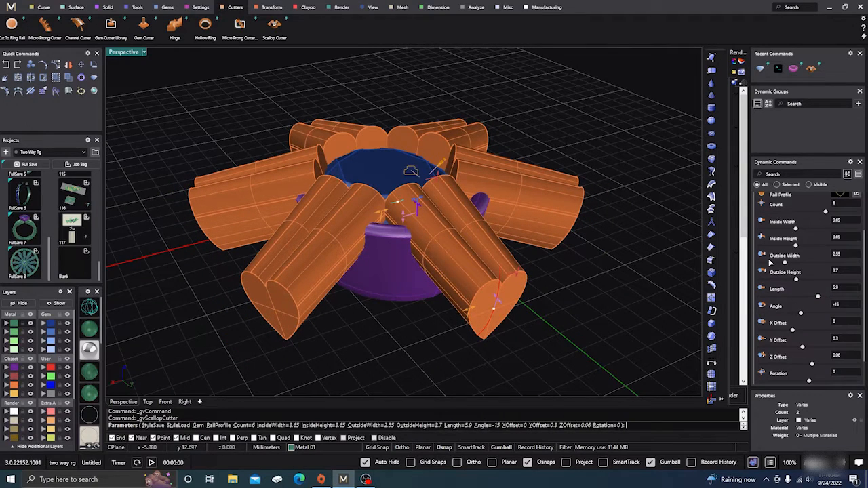
scroll(771, 263, "down", 1)
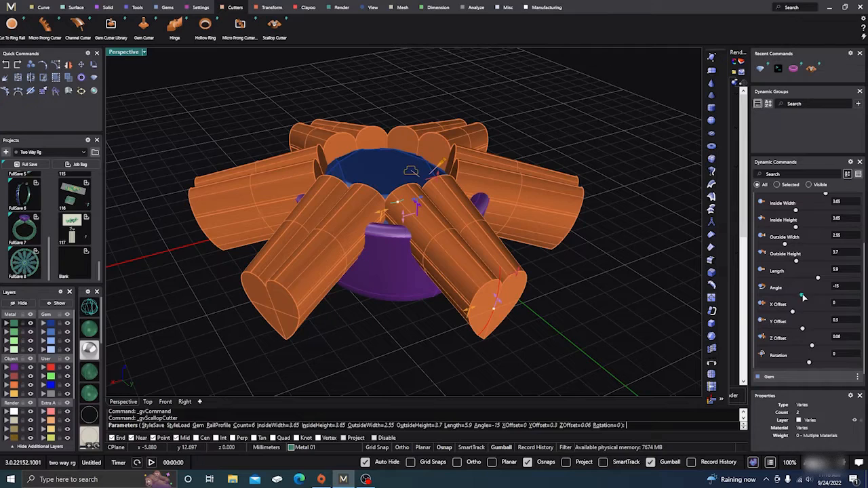
Set the scallop cutters' inside height to 5.05 and angle to -23, and reset their X offset to 0.
mouse_move(803, 297)
left_mouse_down()
mouse_move(813, 297)
mouse_move(793, 303)
mouse_move(814, 303)
mouse_move(795, 306)
left_mouse_up()
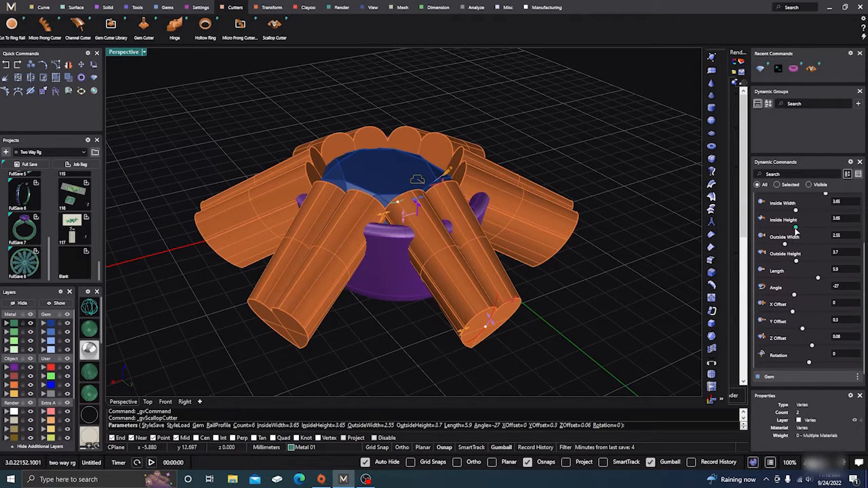
left_click_drag(796, 230, 807, 234)
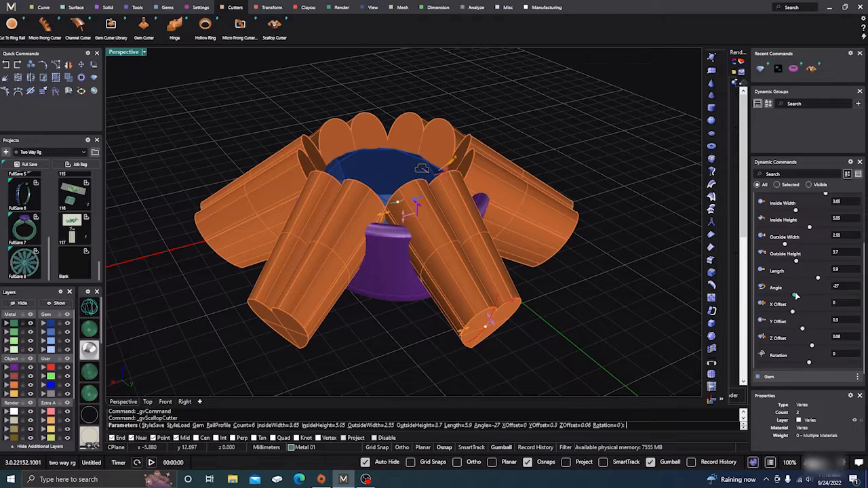
mouse_move(798, 297)
left_mouse_down()
mouse_move(800, 313)
mouse_move(789, 308)
left_mouse_up()
left_click(835, 305)
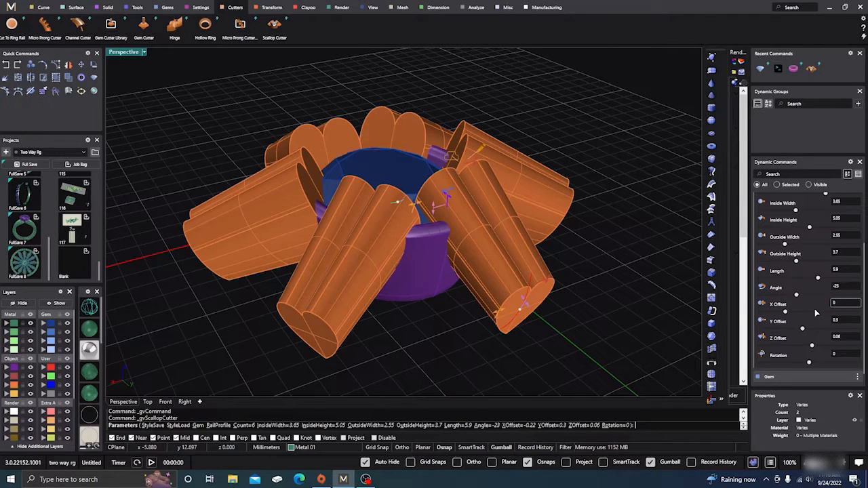
type("0")
key("Return")
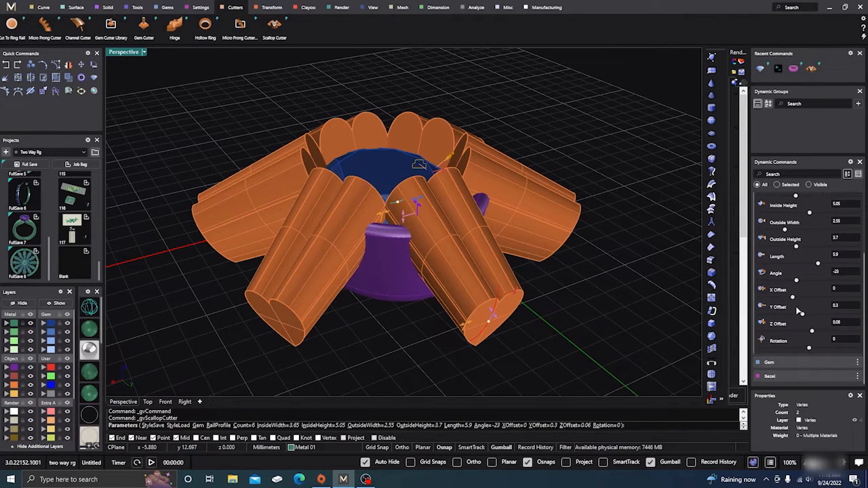
Set the scallop cutters' Y offset to 0.35 and Z offset to 0.01, and rotate the ring of cutters to -18.
left_click_drag(803, 316, 809, 329)
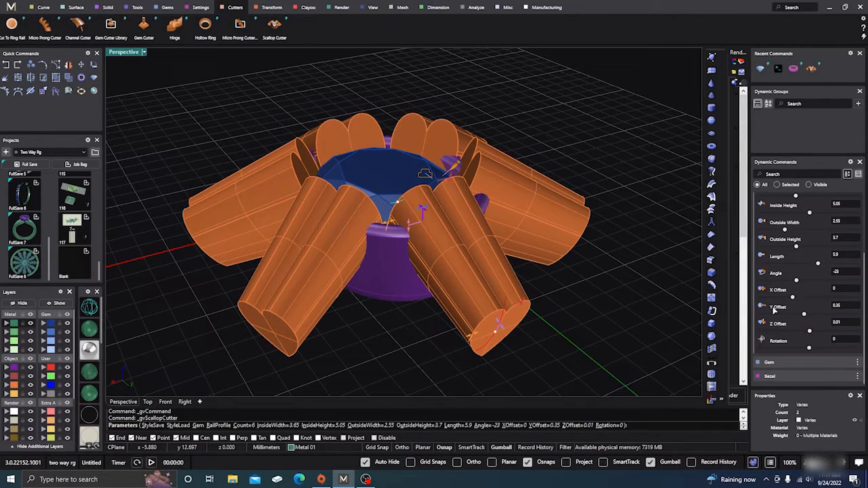
mouse_move(808, 349)
left_mouse_down()
mouse_move(767, 341)
mouse_move(801, 346)
left_mouse_up()
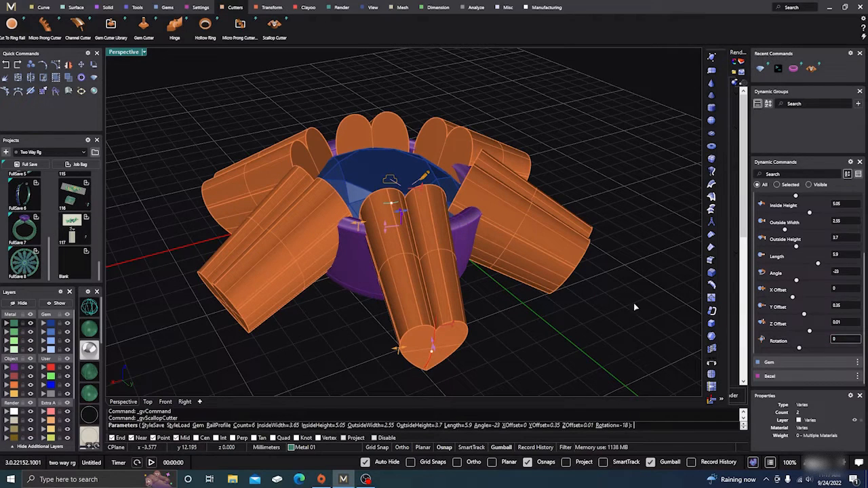
scroll(567, 281, "down", 2)
right_click_drag(500, 294, 515, 297)
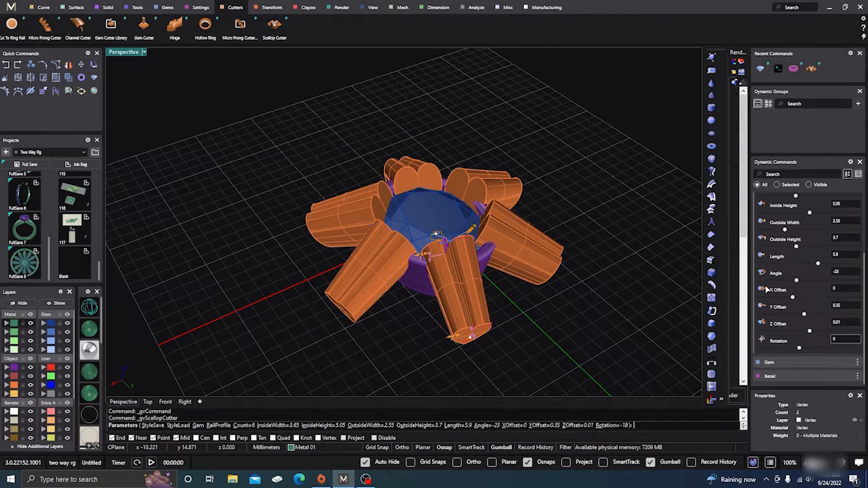
Set the scallop cutters' length to 6.4 and X offset to 0.03, and reset their rotation to 0.
scroll(767, 290, "up", 2)
scroll(790, 248, "up", 1)
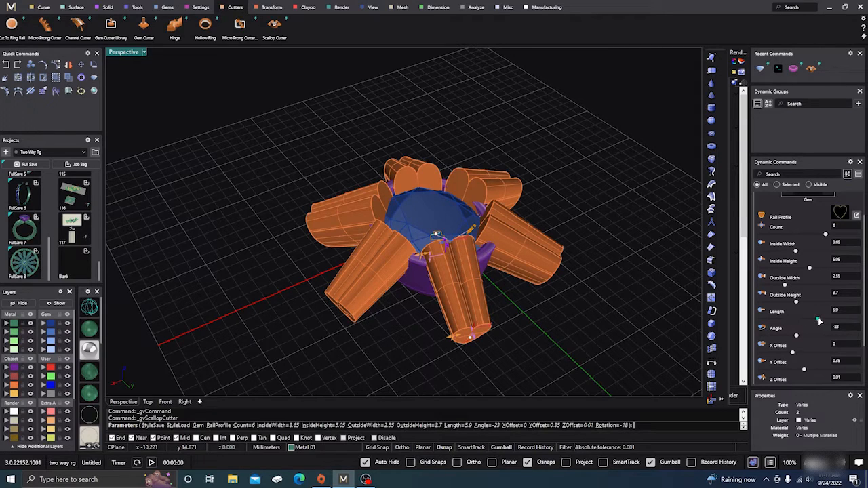
left_click_drag(819, 321, 824, 323)
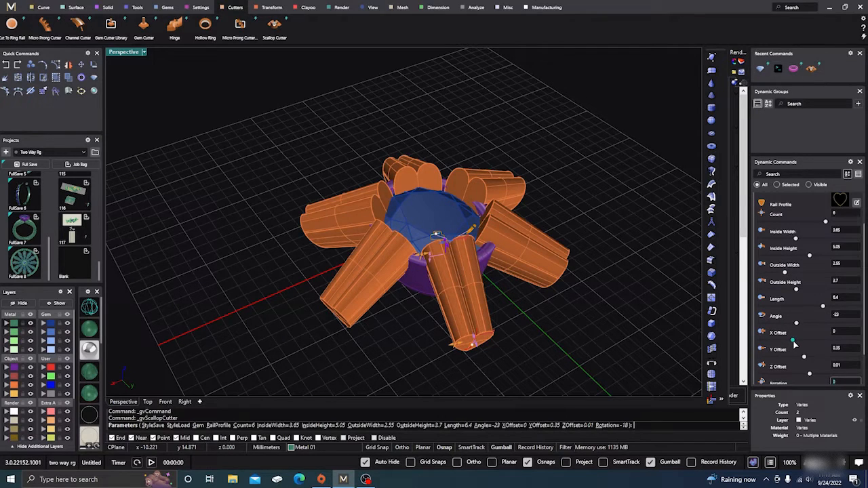
left_click_drag(795, 344, 794, 343)
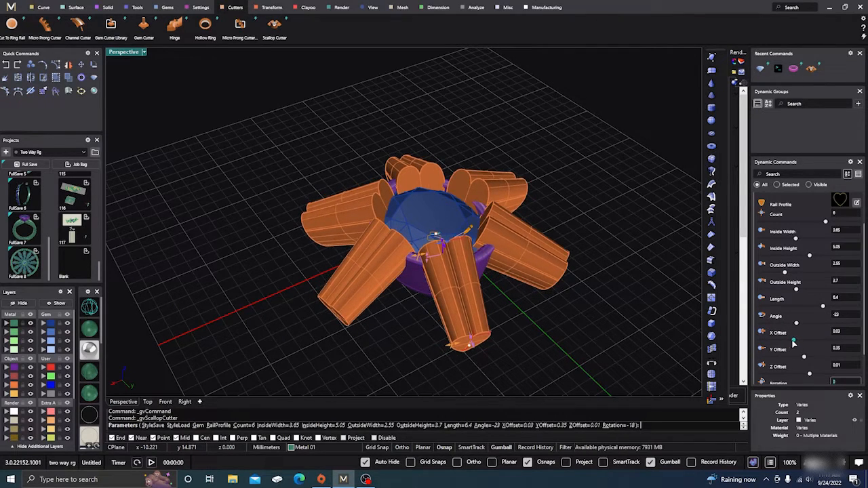
left_click(842, 336)
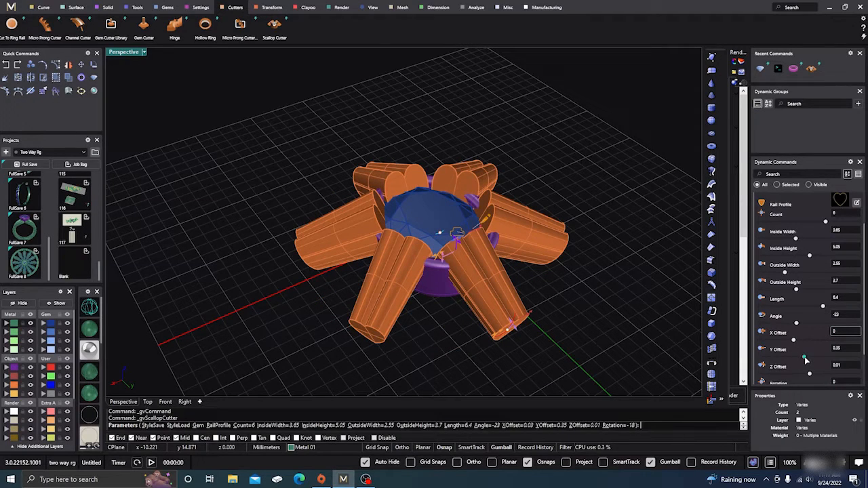
Set the scallop cutters' Y offset to 0.3 and accept the finished cutters.
left_click_drag(805, 360, 803, 360)
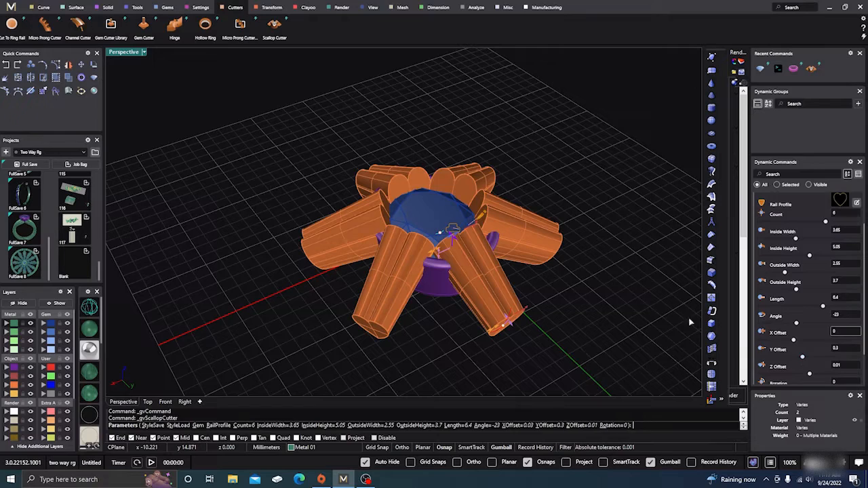
right_click_drag(688, 316, 550, 284)
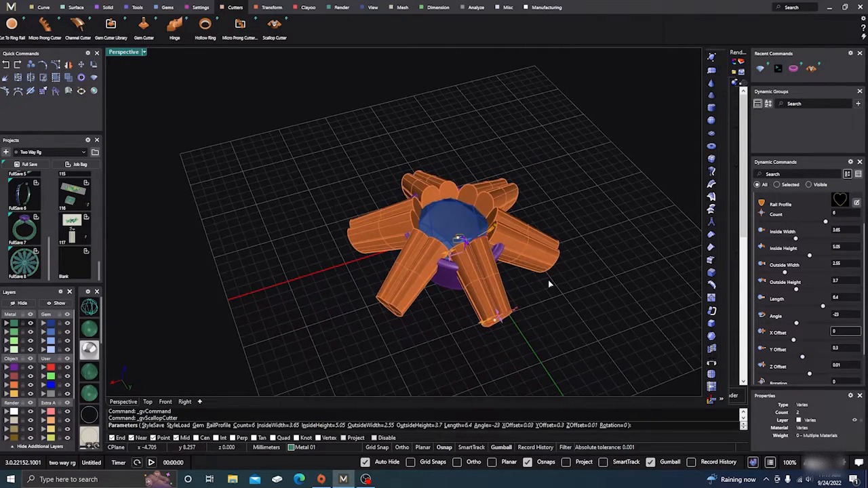
key("Return")
scroll(313, 164, "down", 2)
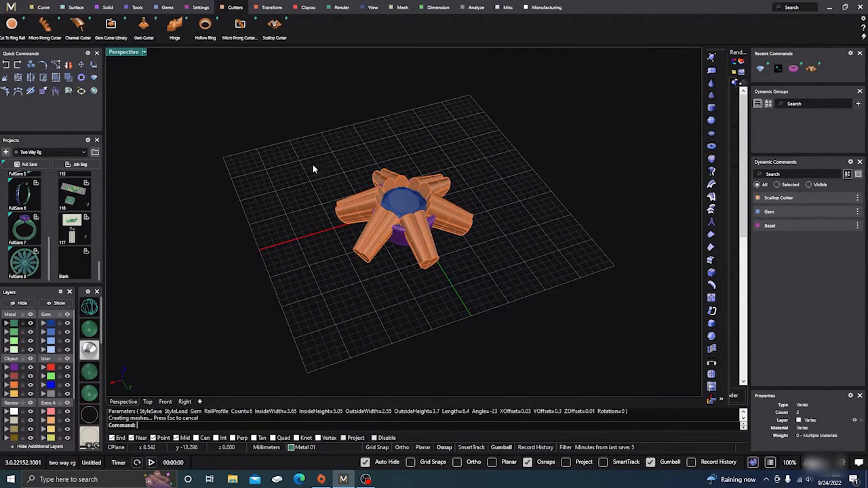
scroll(400, 264, "up", 4)
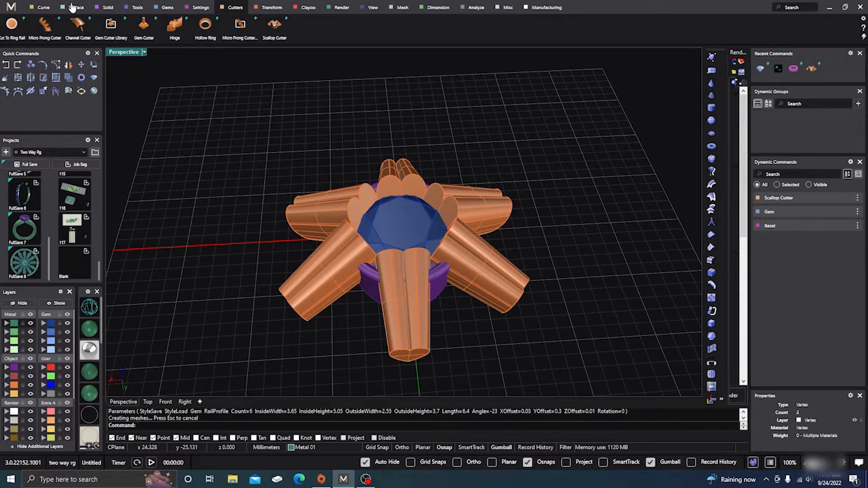
Subtract the scallop cutters from the bezel with a Boolean Difference and accept the result.
left_click(136, 9)
left_click(107, 8)
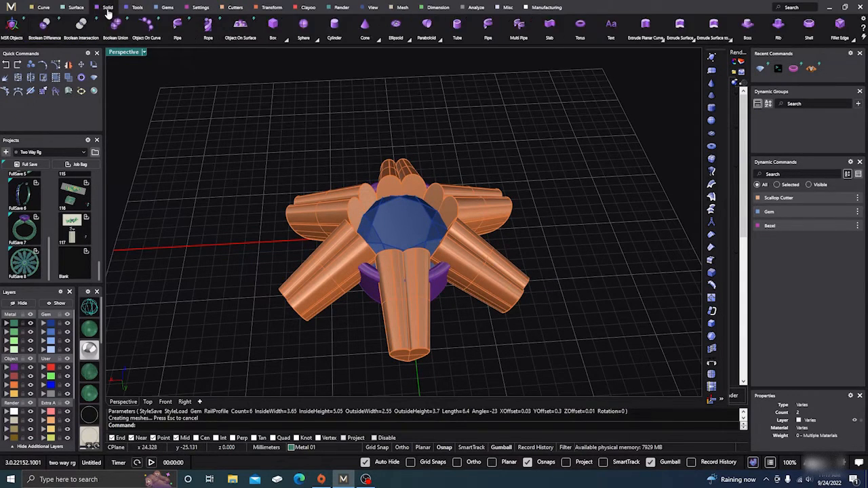
left_click(43, 24)
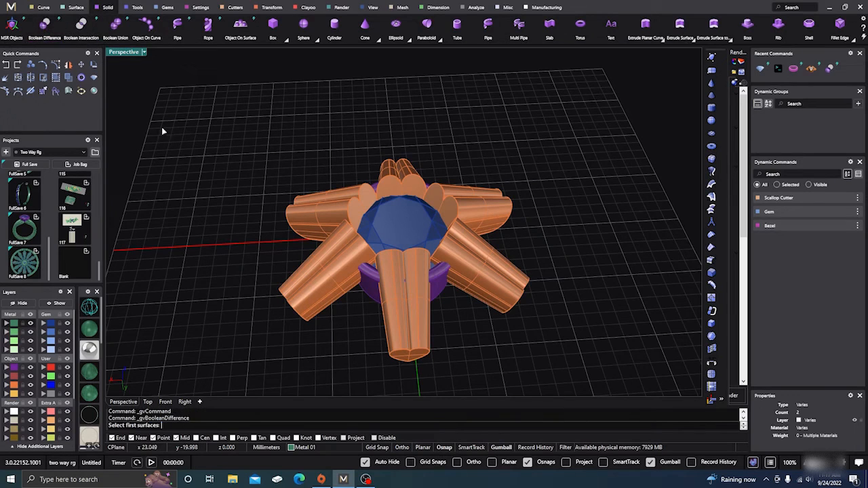
left_click(373, 286)
key("Return")
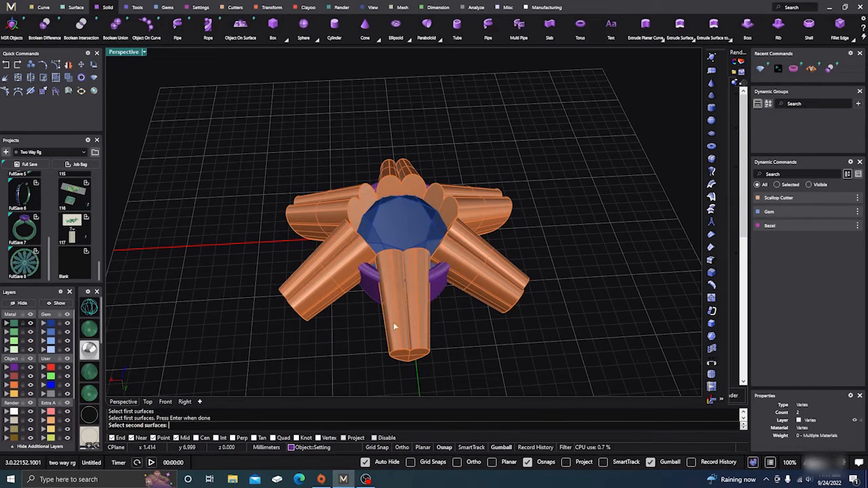
left_click(393, 322)
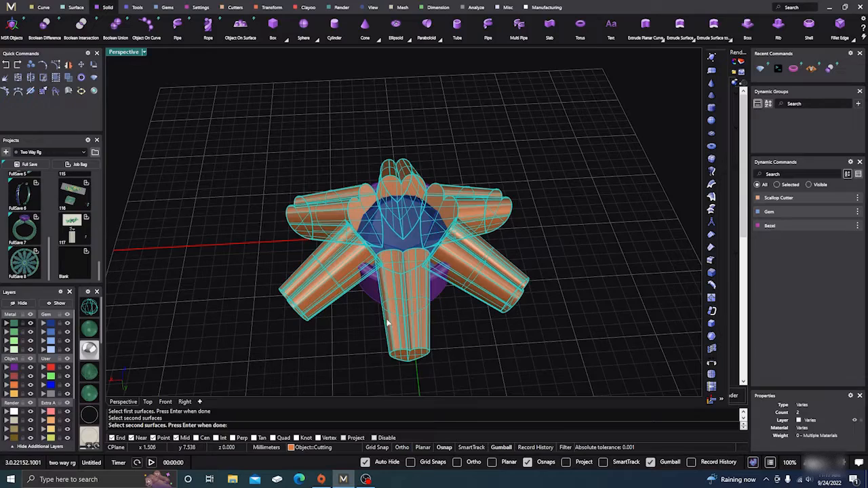
key("Return")
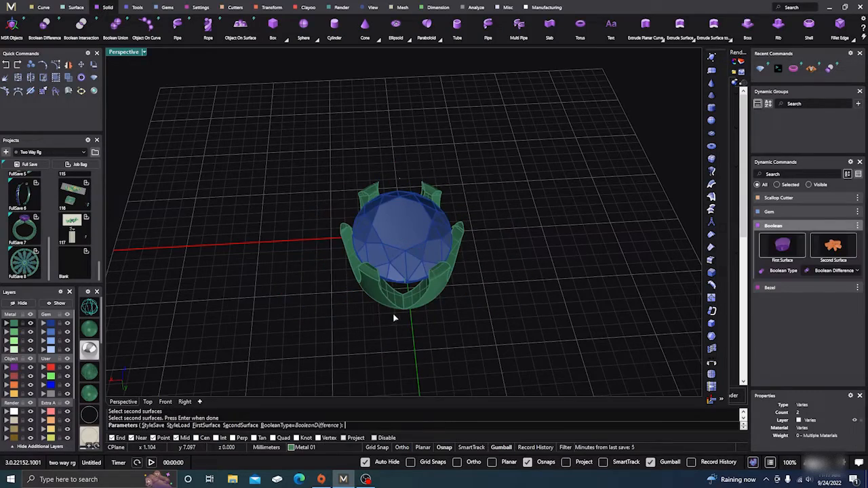
right_click_drag(393, 313, 443, 274)
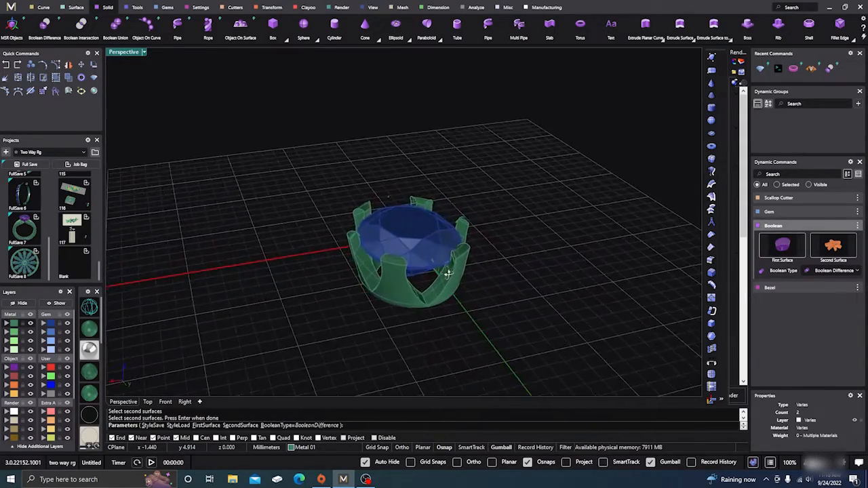
right_click(523, 262)
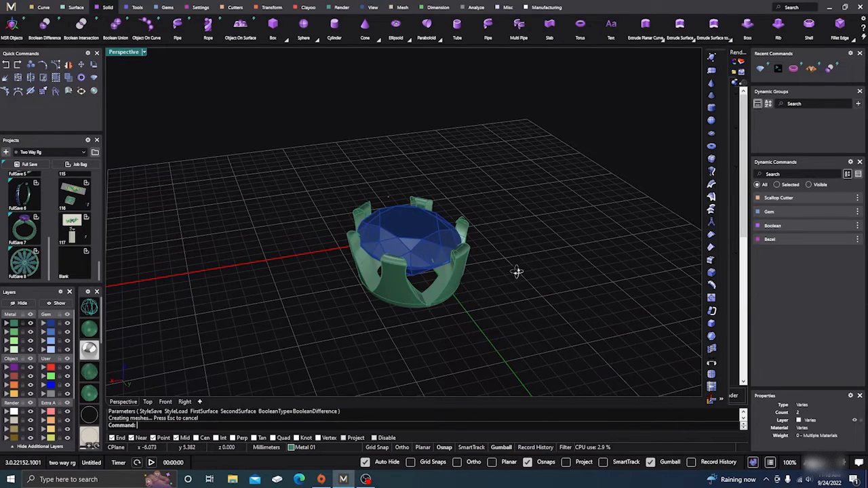
Edit the oval gem and change its shape to Princess.
right_click_drag(518, 271, 429, 242)
left_click(429, 242)
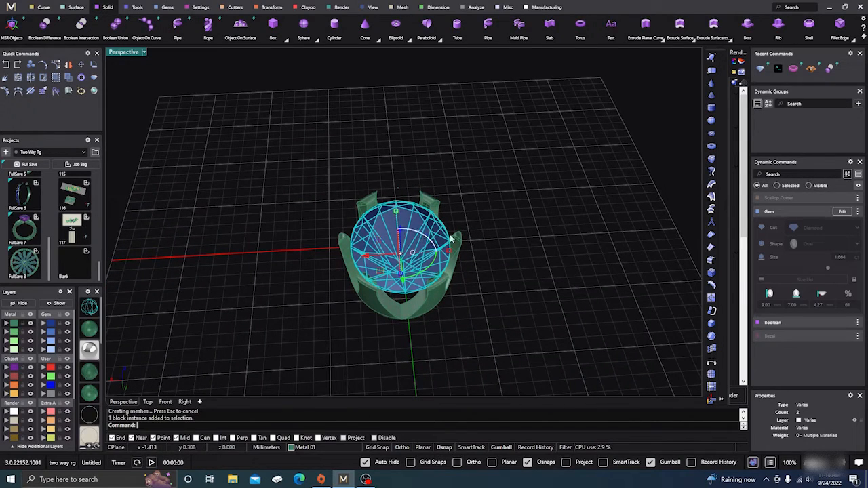
left_click(840, 213)
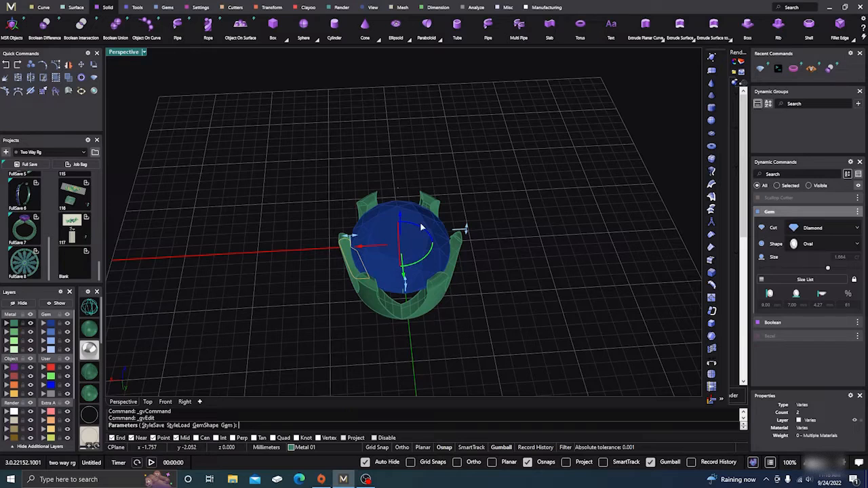
left_click(825, 244)
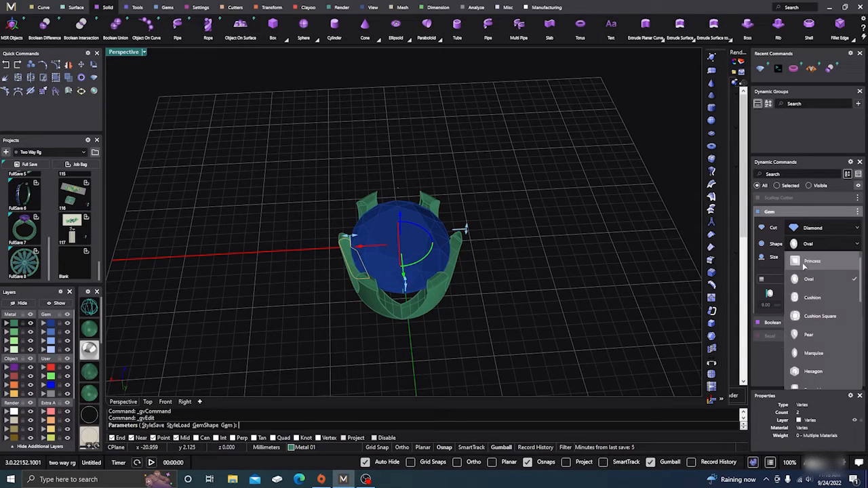
left_click(808, 267)
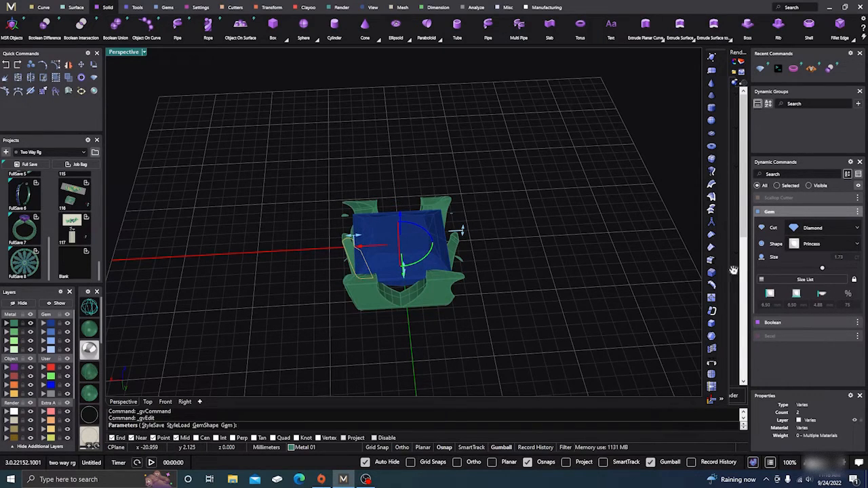
right_click_drag(635, 275, 583, 245)
Change the gem's shape to Round.
left_click(818, 244)
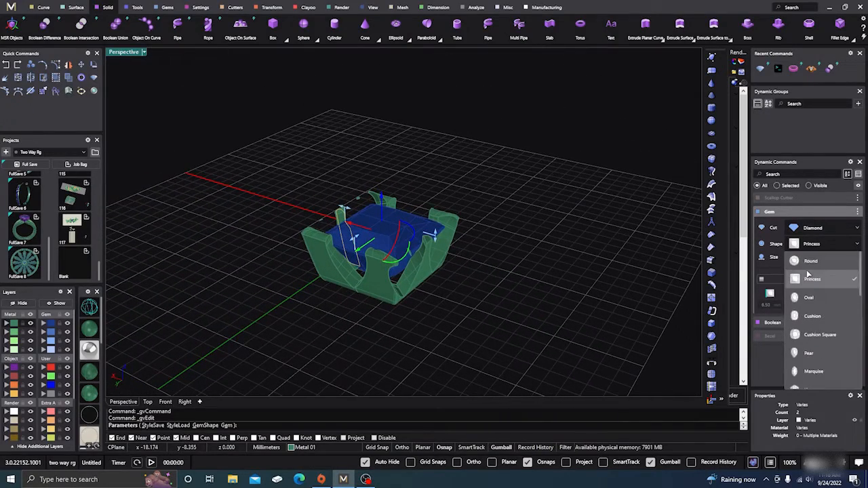
left_click(812, 261)
right_click_drag(554, 248, 667, 279)
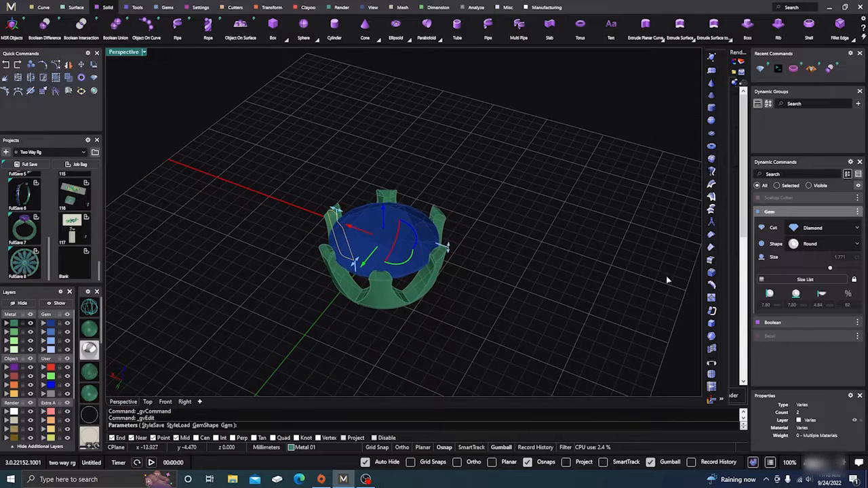
Change the gem's shape to Trillion Curved.
left_click(815, 245)
scroll(816, 323, "down", 1)
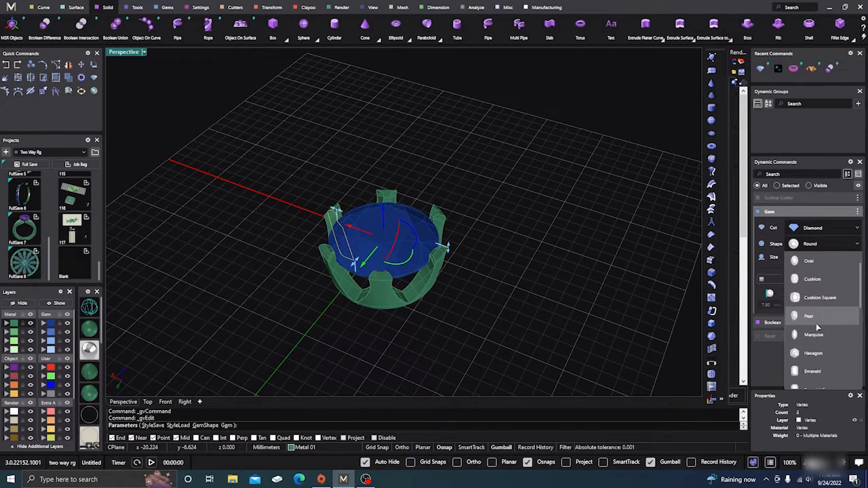
scroll(816, 326, "down", 1)
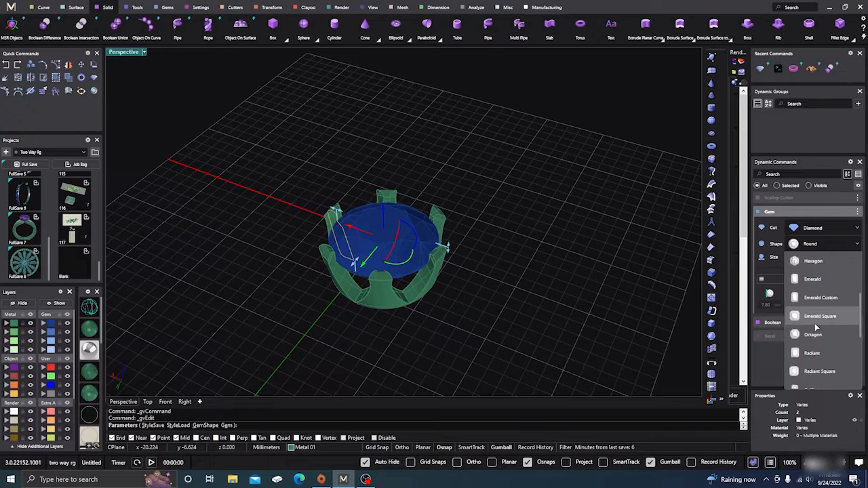
scroll(816, 328, "down", 2)
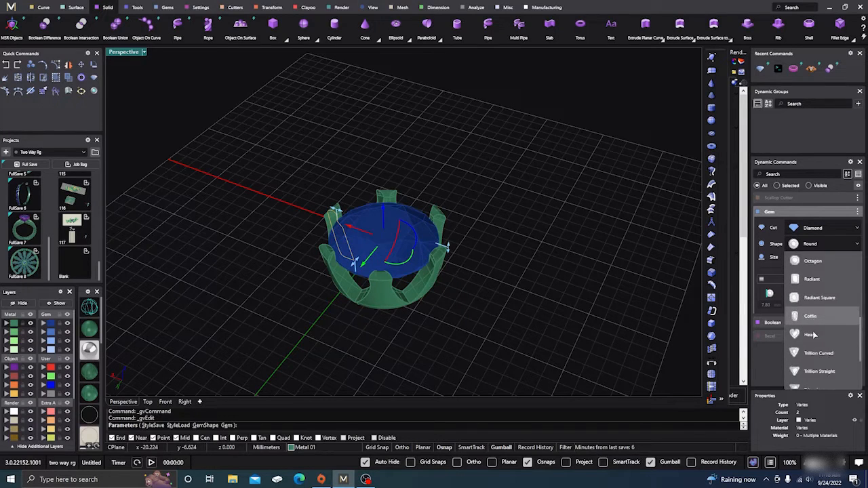
left_click(809, 355)
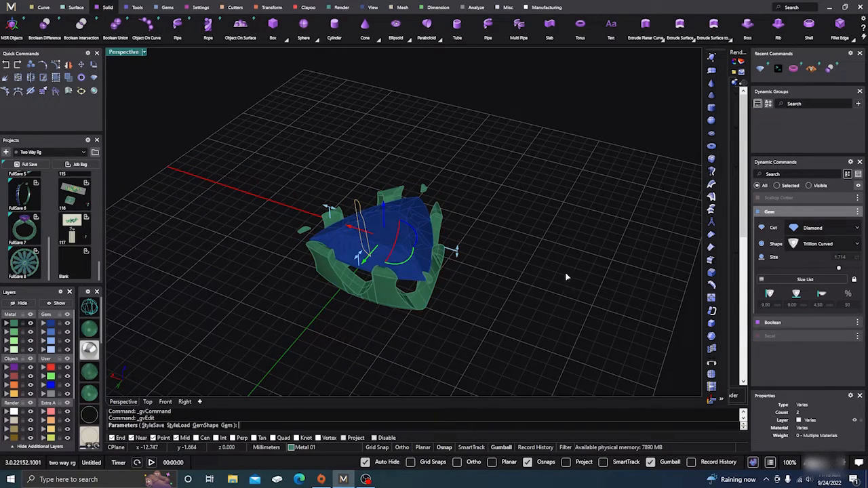
right_click_drag(565, 275, 636, 248)
left_click(799, 248)
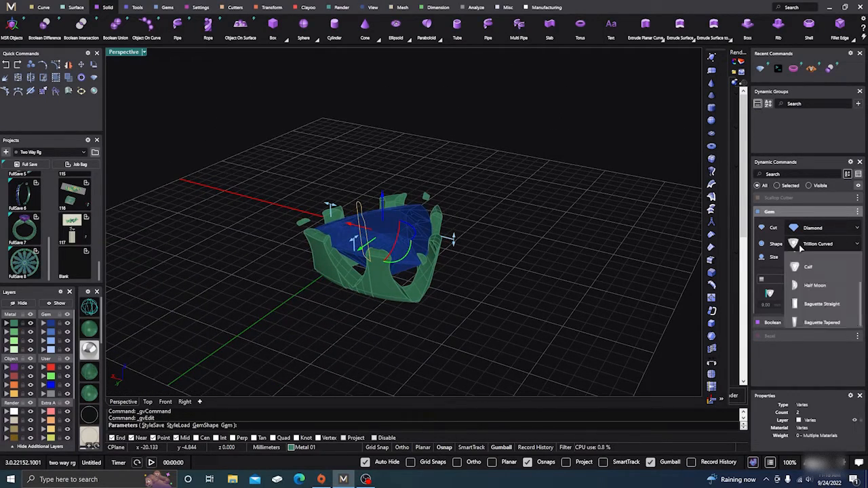
scroll(800, 297, "up", 1)
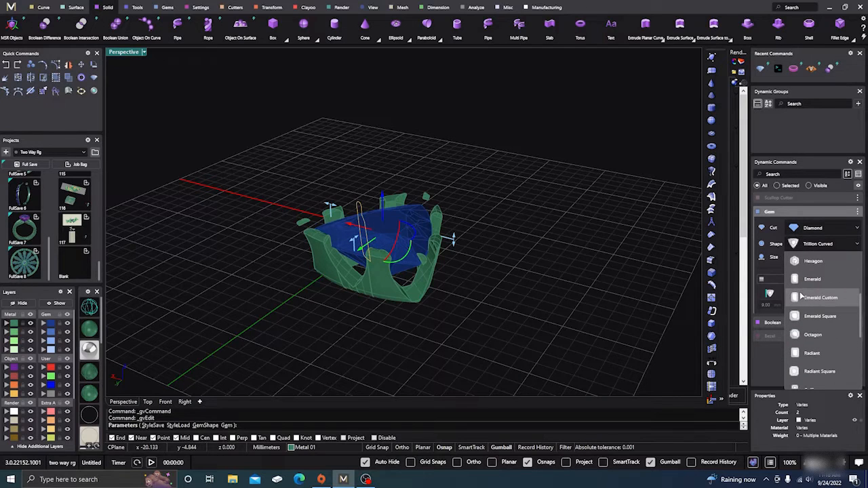
Examine the bezel around the gem, including its profile and side wall, from several angles and distances.
right_click_drag(564, 288, 552, 303)
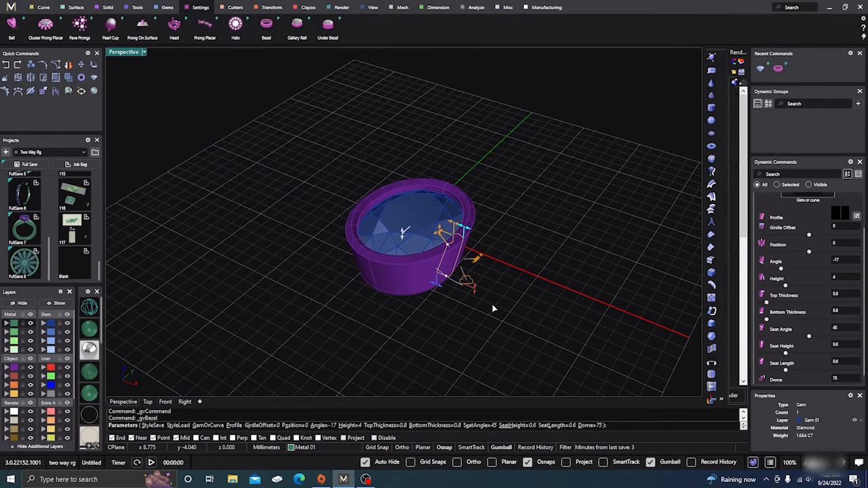
right_click_drag(491, 295, 510, 269)
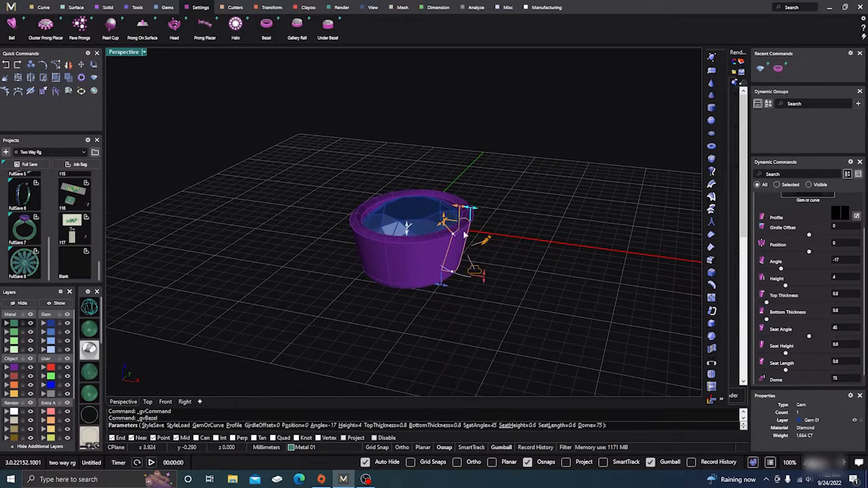
scroll(509, 268, "up", 3)
scroll(448, 270, "down", 1)
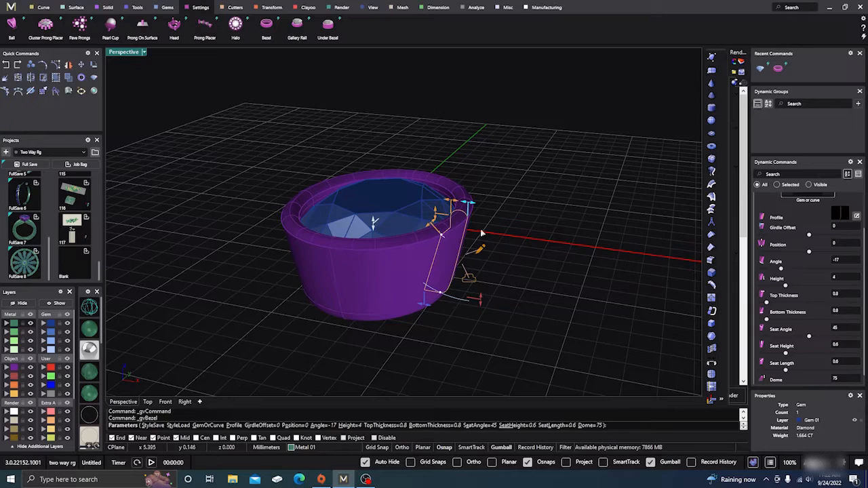
scroll(449, 270, "down", 2)
right_click_drag(409, 316, 413, 321)
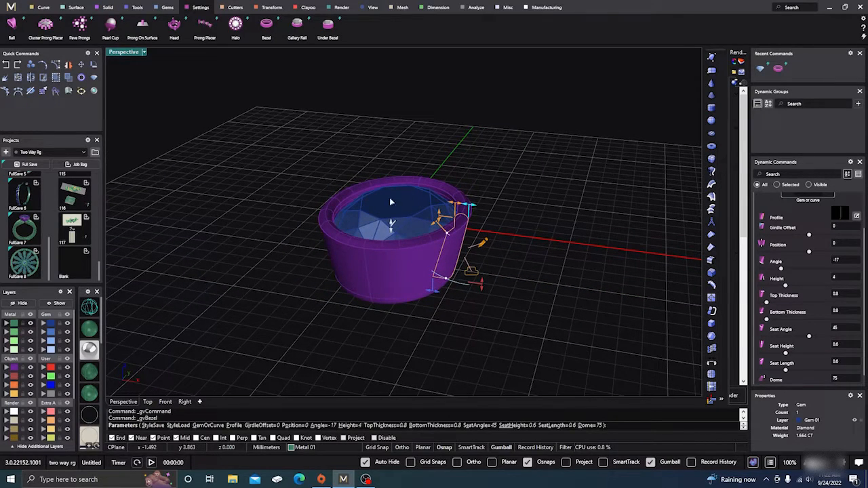
right_click_drag(390, 206, 418, 209)
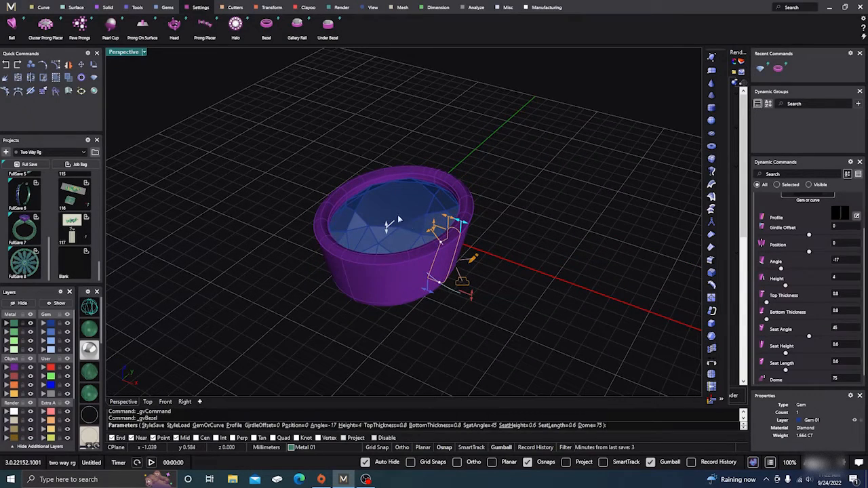
right_click_drag(519, 301, 484, 269)
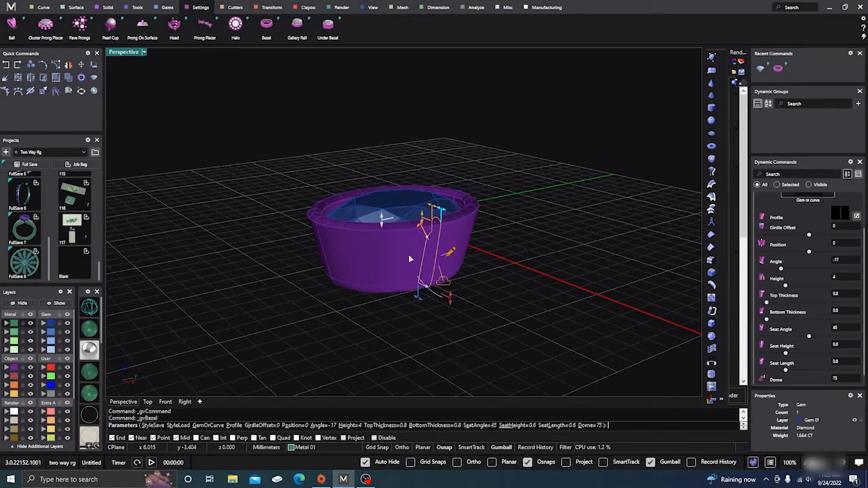
scroll(406, 255, "up", 3)
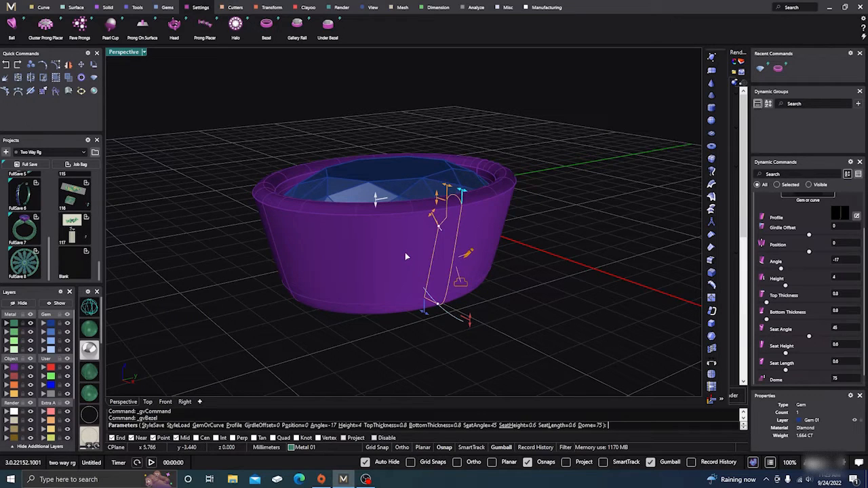
mouse_move(497, 298)
right_mouse_down()
mouse_move(506, 290)
mouse_move(494, 296)
right_mouse_up()
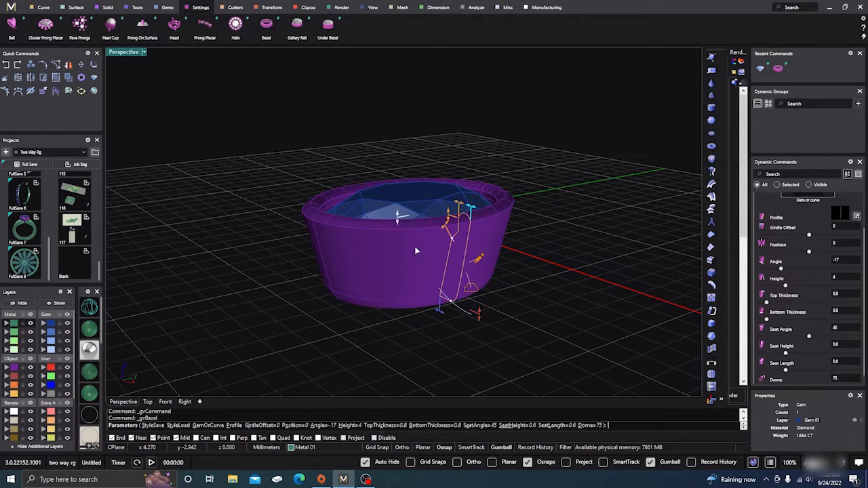
Examine the bezel's rim, outer wall and profile handles from several viewing angles and distances.
scroll(483, 291, "down", 2)
mouse_move(502, 314)
right_mouse_down()
mouse_move(484, 302)
mouse_move(498, 313)
right_mouse_up()
scroll(364, 270, "down", 2)
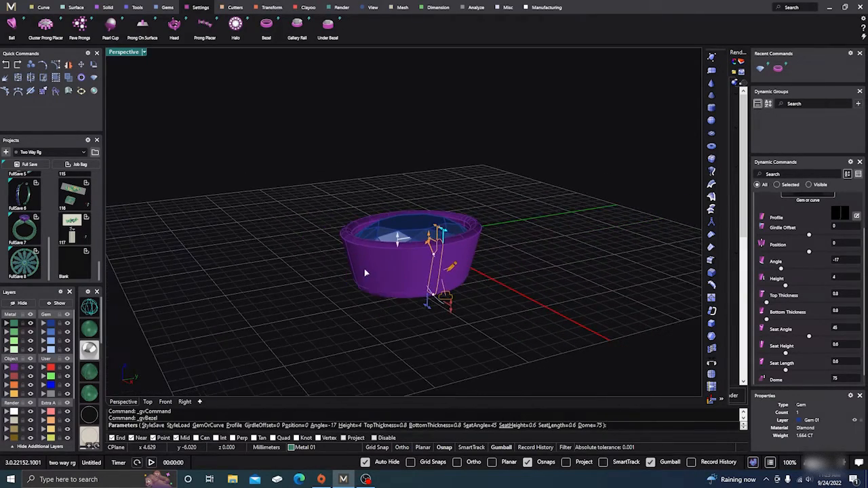
right_click_drag(364, 270, 404, 295)
scroll(455, 288, "up", 2)
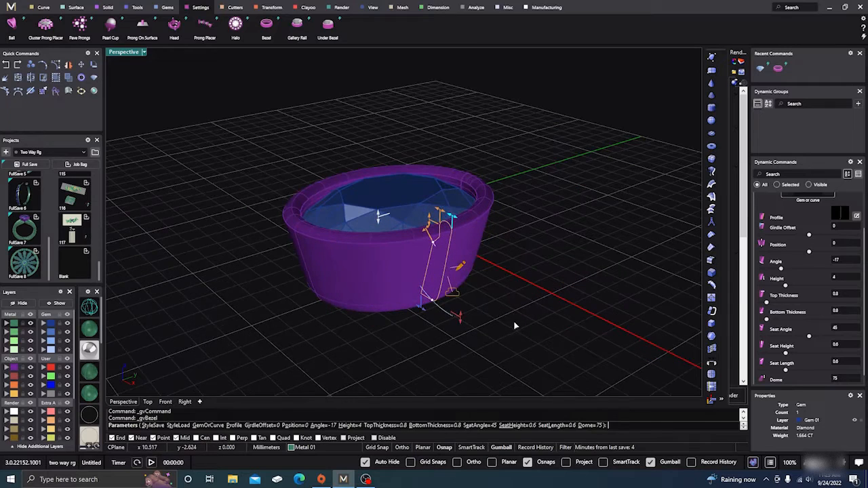
scroll(505, 314, "down", 1)
scroll(480, 252, "up", 2)
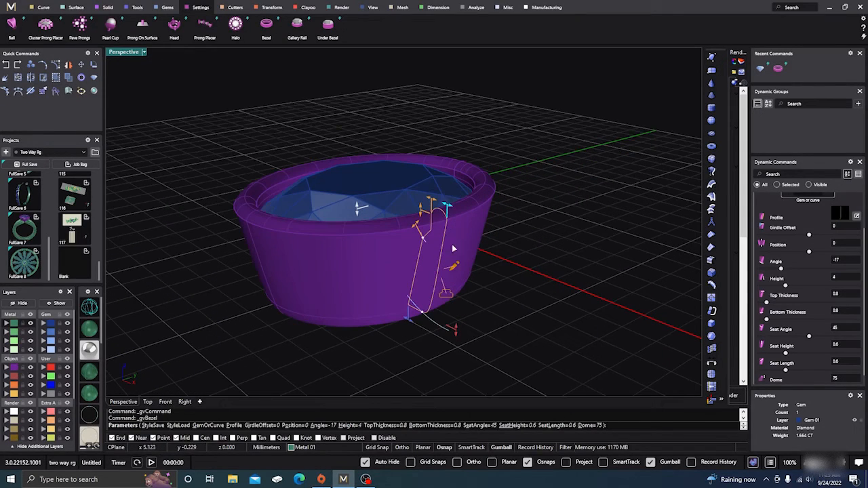
scroll(382, 274, "down", 3)
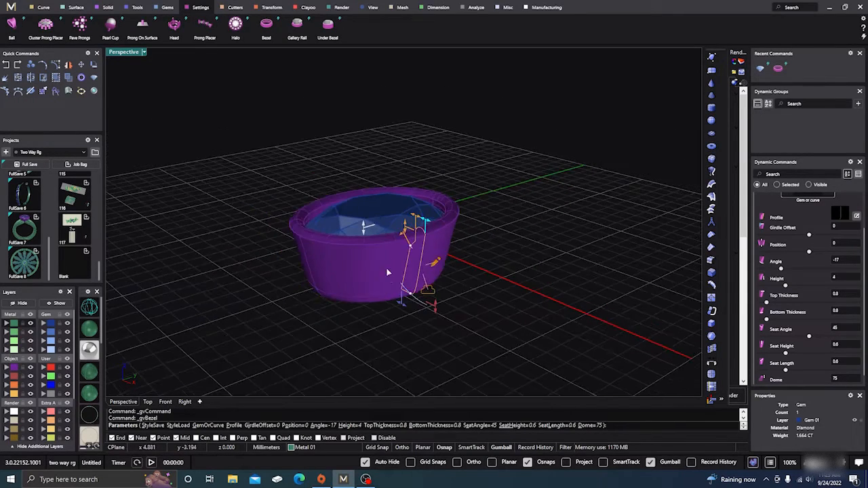
right_click_drag(388, 271, 428, 252)
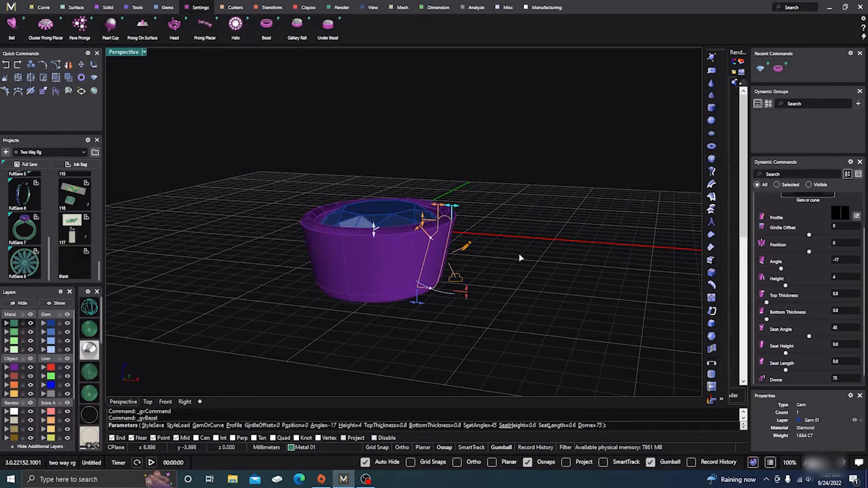
Set the bezel's top thickness to 1 mm and its seat height to 0.75 mm.
scroll(451, 229, "up", 3)
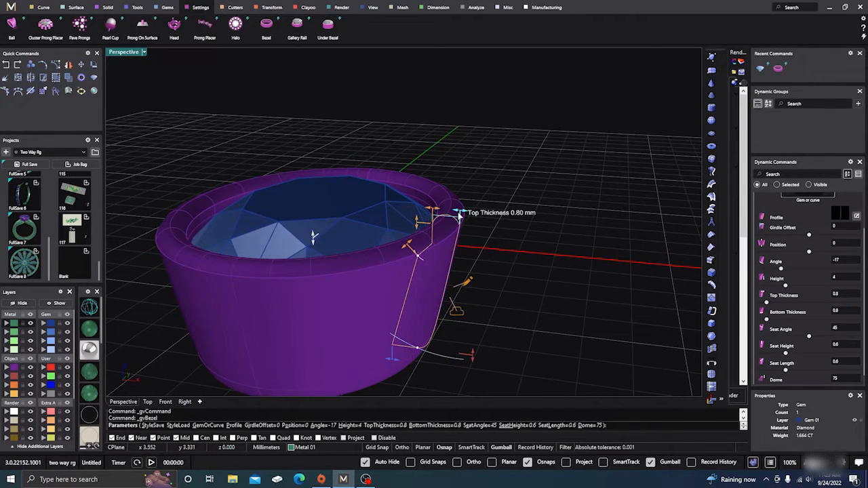
left_click_drag(459, 214, 469, 220)
scroll(496, 249, "down", 2)
right_click_drag(496, 248, 509, 232)
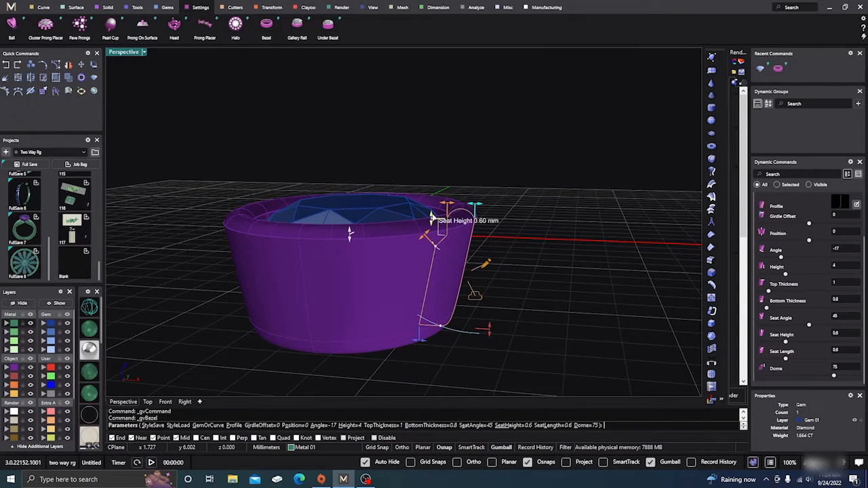
left_click_drag(432, 217, 432, 213)
right_click_drag(432, 213, 571, 268)
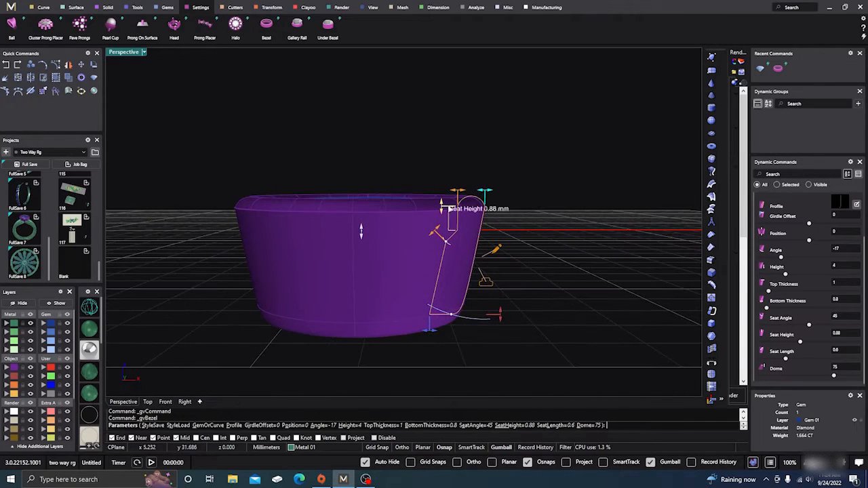
left_click_drag(442, 206, 444, 211)
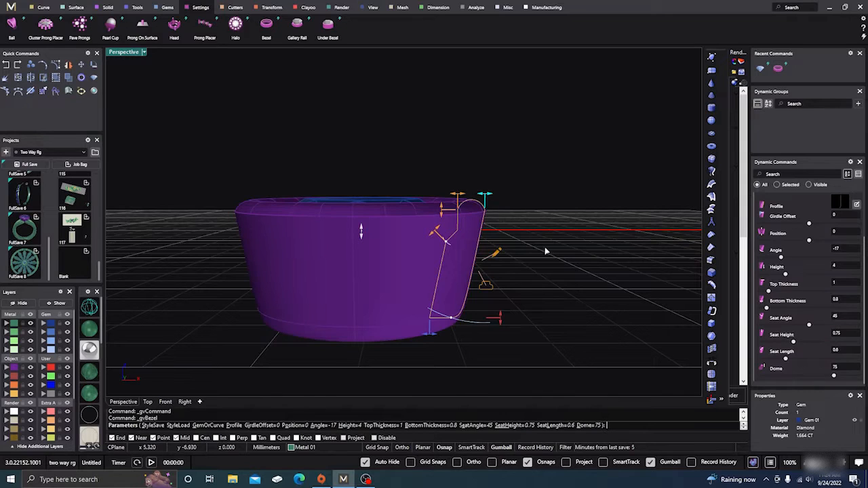
Show the bezel and gem as wireframe in the Front view and set the bezel's angle to -11.
right_click_drag(545, 250, 513, 255)
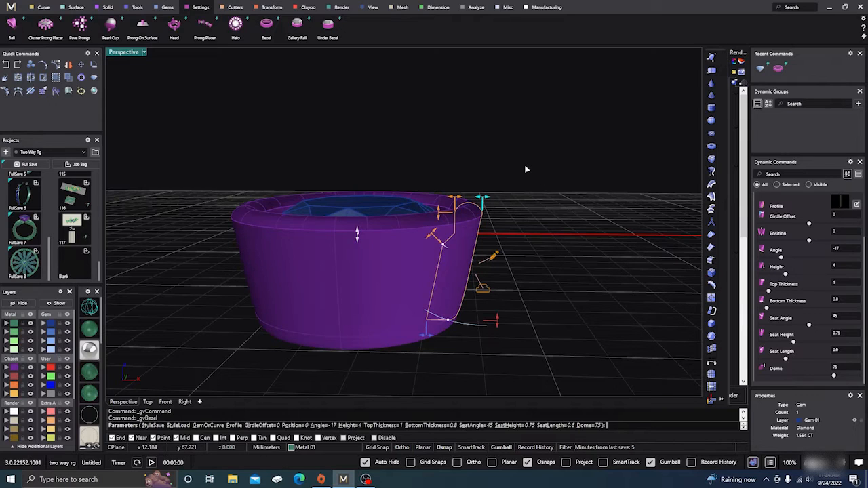
mouse_move(526, 169)
right_mouse_down()
mouse_move(526, 196)
mouse_move(526, 186)
right_mouse_up()
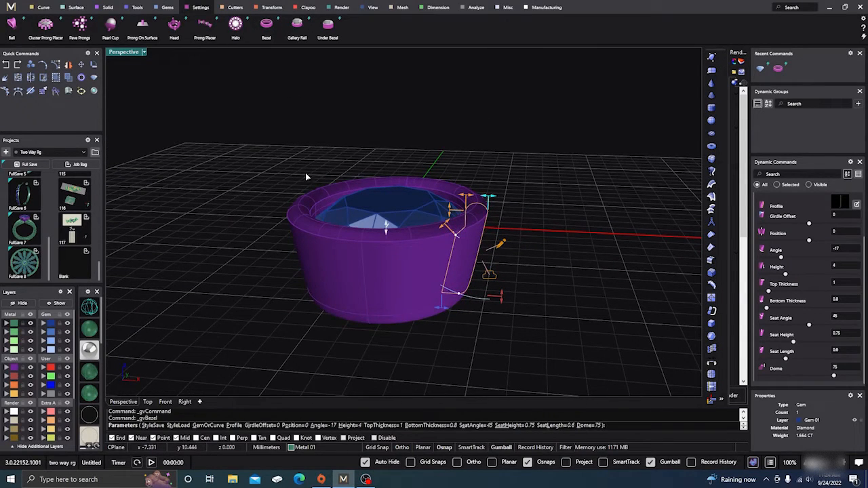
right_click_drag(557, 240, 556, 240)
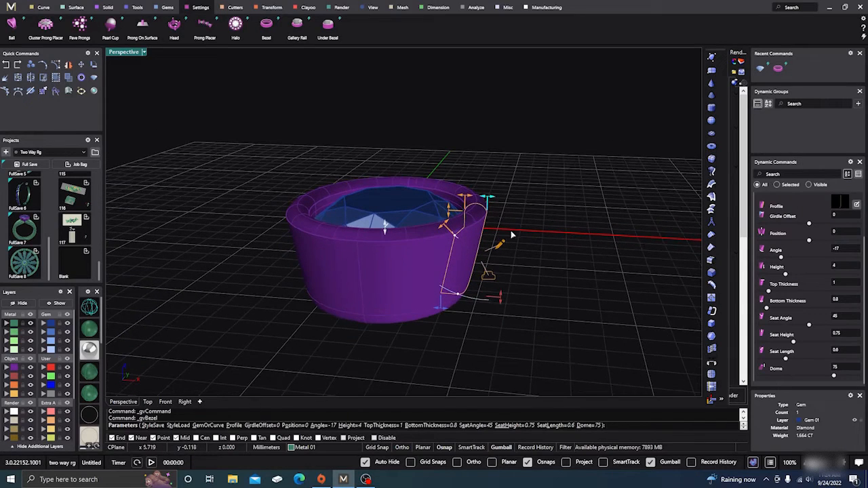
scroll(501, 228, "up", 2)
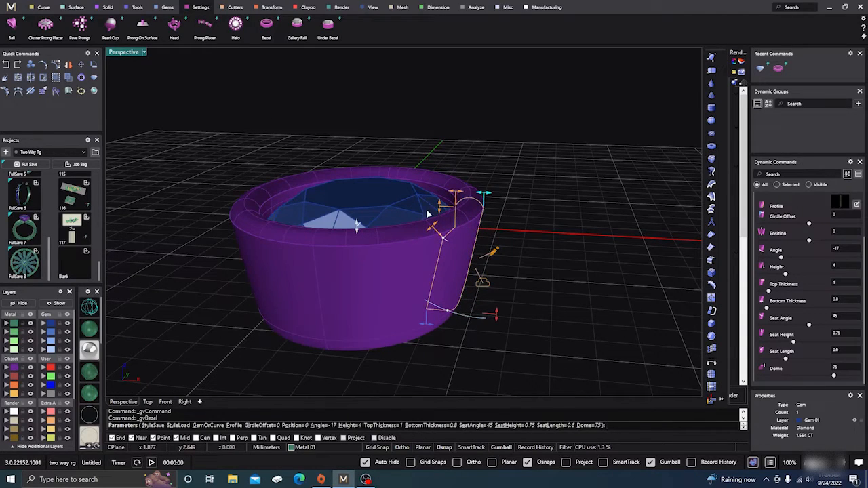
scroll(523, 237, "down", 1)
mouse_move(522, 237)
right_mouse_down()
mouse_move(523, 258)
mouse_move(524, 234)
right_mouse_up()
mouse_move(465, 298)
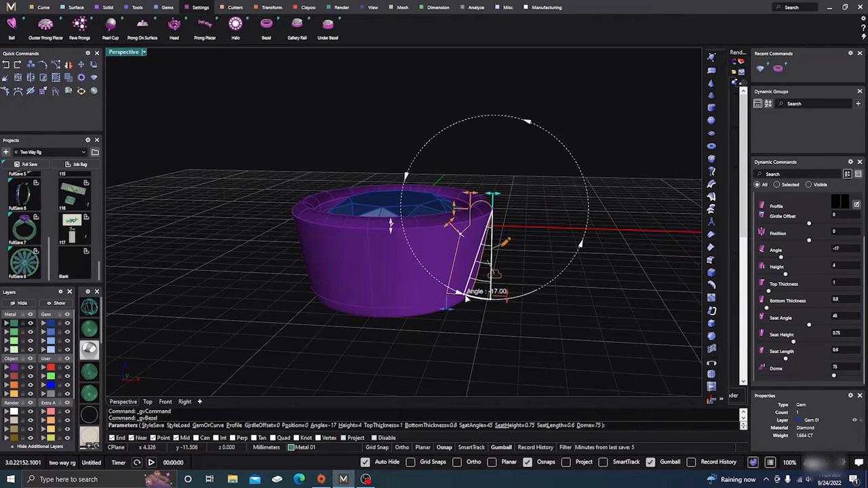
left_click(165, 401)
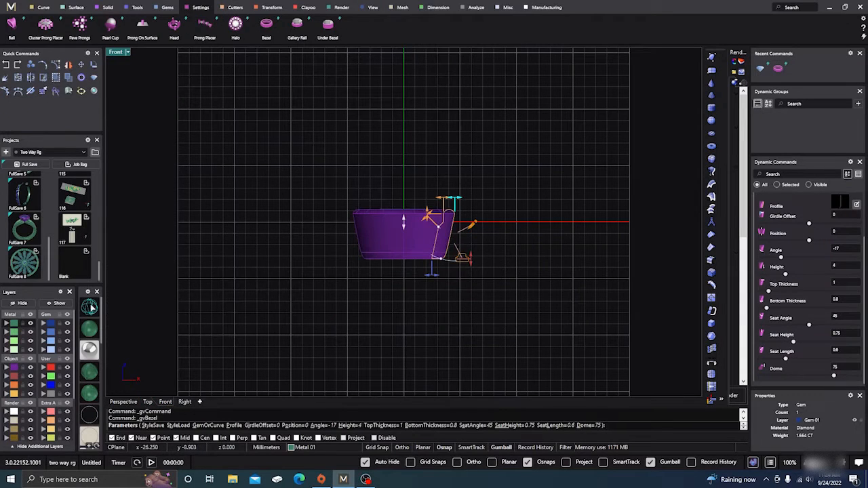
scroll(393, 220, "up", 3)
scroll(406, 234, "up", 1)
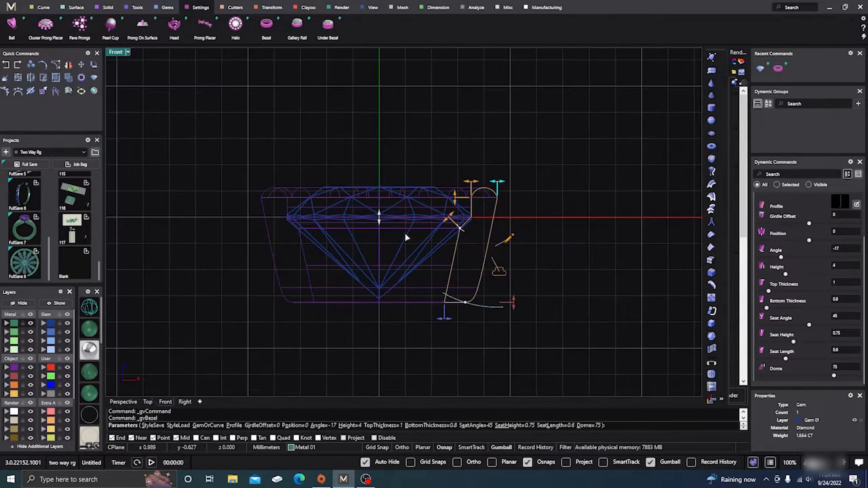
mouse_move(466, 304)
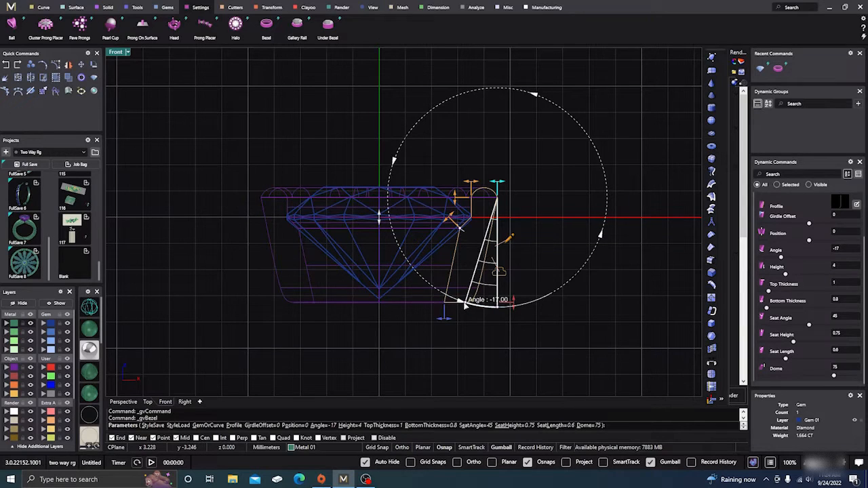
left_click_drag(466, 305, 477, 309)
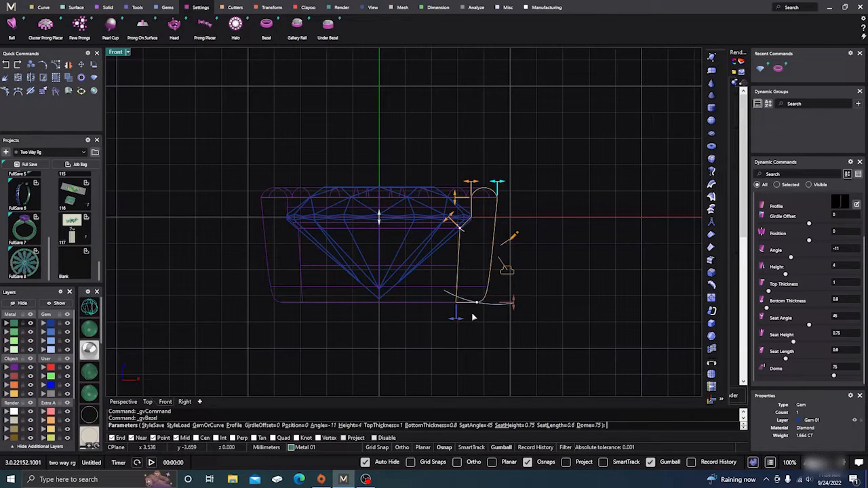
Set the bezel's bottom thickness to 1 mm, height to 5.24 mm and angle to -6.
mouse_move(459, 320)
left_click_drag(457, 320, 452, 320)
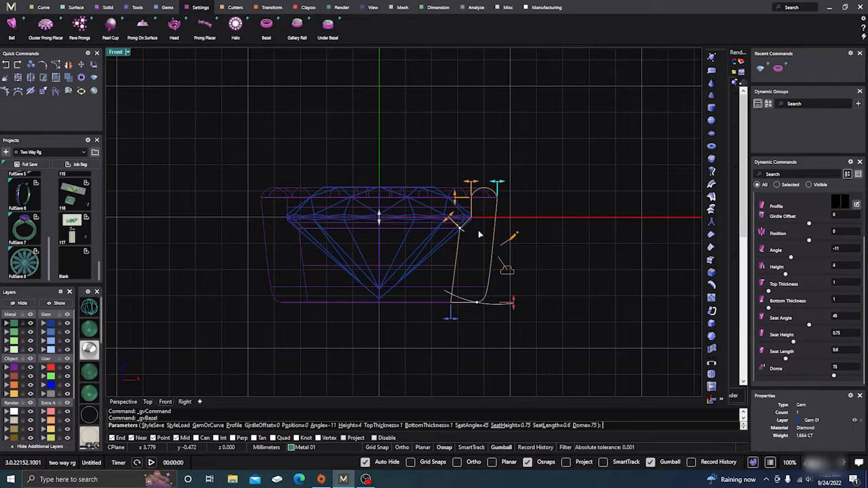
left_click_drag(513, 303, 512, 335)
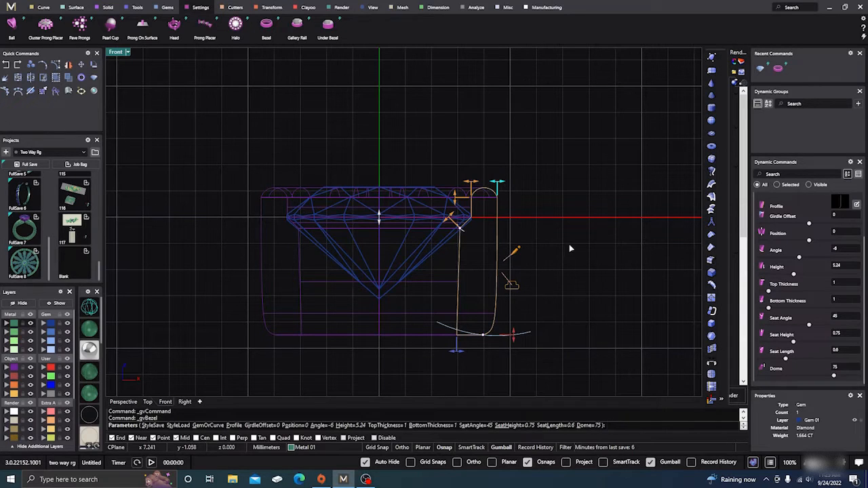
Replace the bezel's profile with the curved profile 003 from the Bezel library.
scroll(569, 246, "down", 2)
right_click_drag(572, 291, 556, 292)
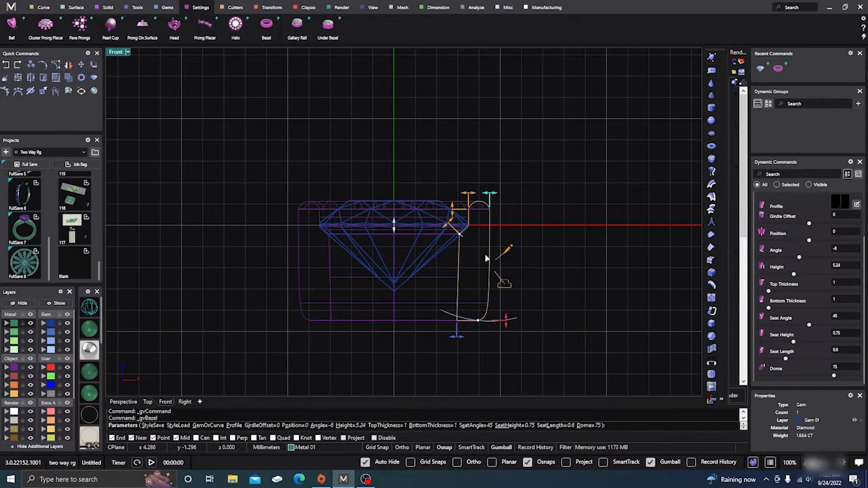
scroll(805, 287, "up", 1)
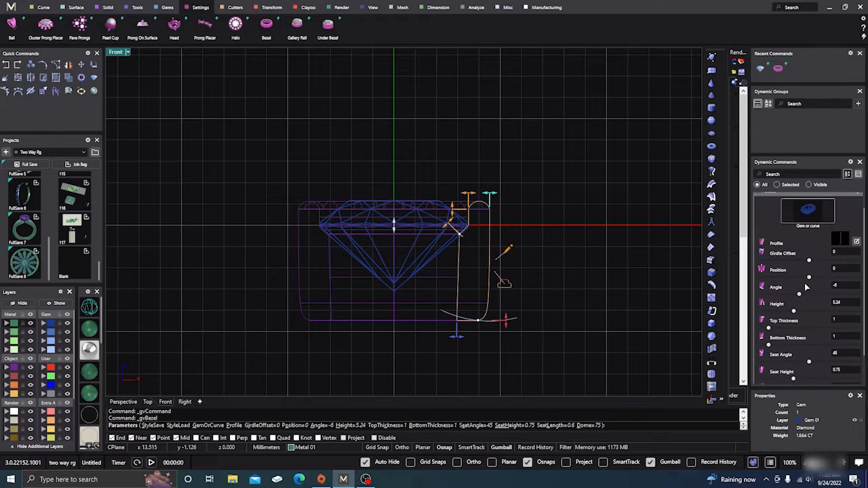
left_click(839, 241)
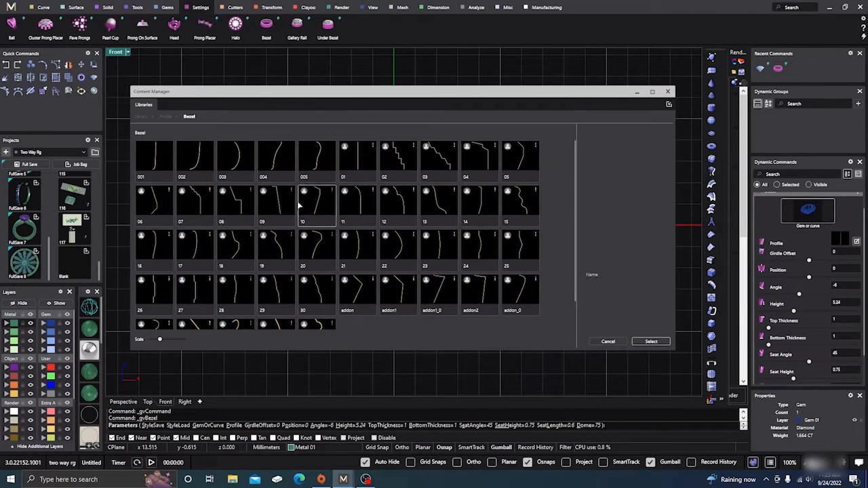
left_click(237, 160)
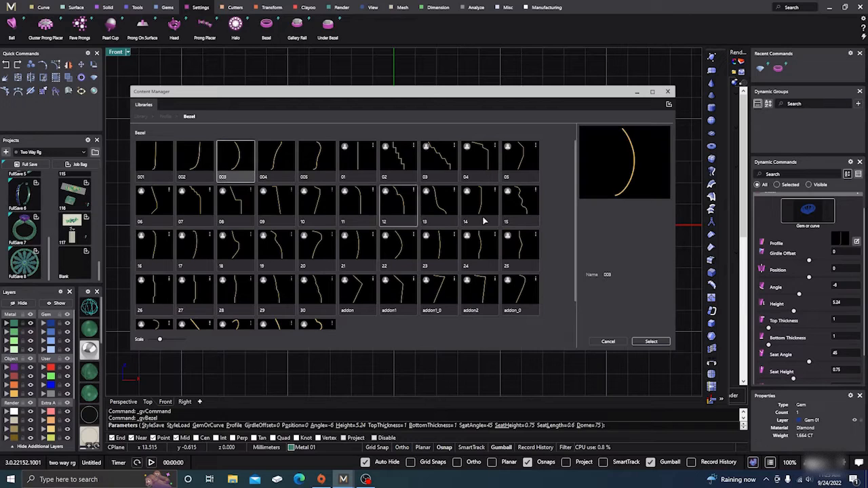
left_click(651, 341)
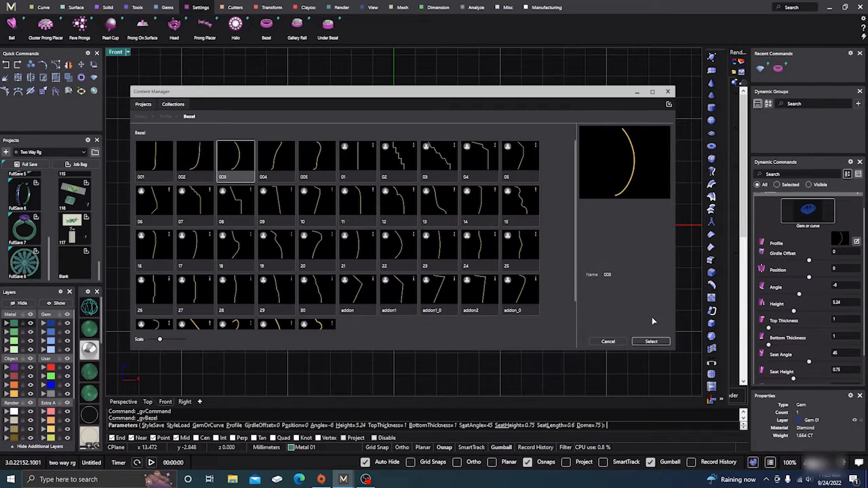
left_click(668, 93)
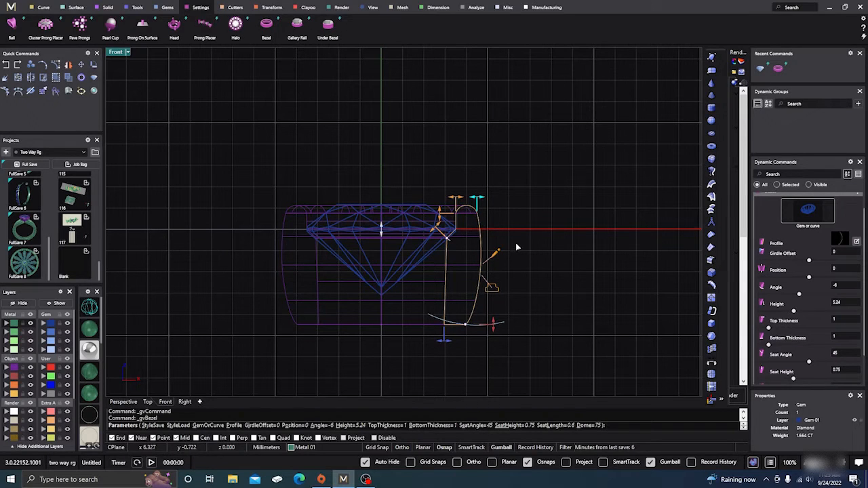
Set the bezel's dome value to 66 and finish the bezel.
scroll(527, 202, "down", 2)
right_click_drag(562, 237, 533, 238)
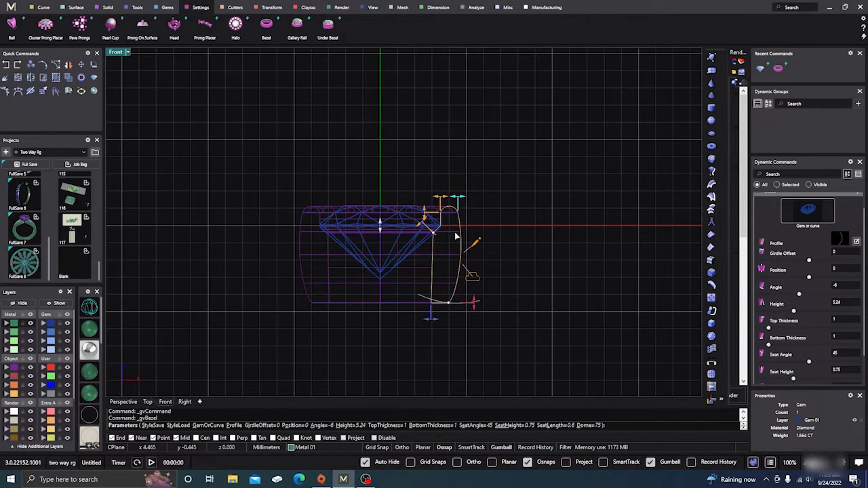
scroll(455, 236, "up", 2)
left_click_drag(477, 339, 461, 349)
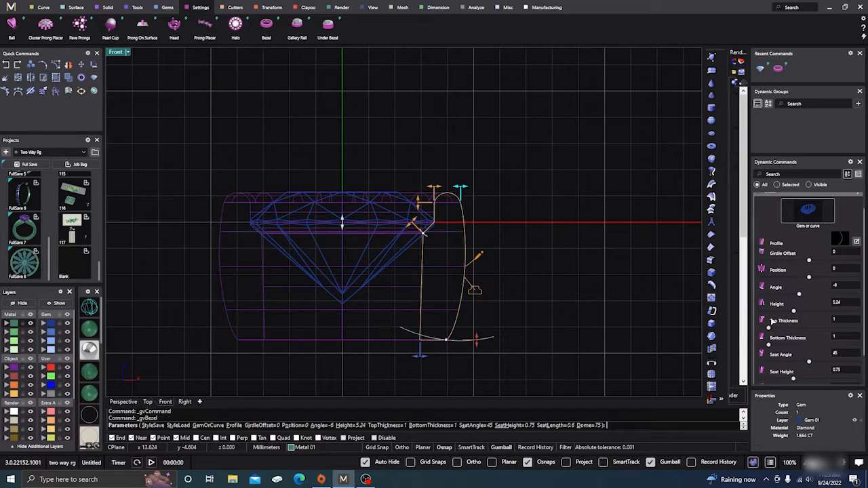
scroll(805, 317, "down", 1)
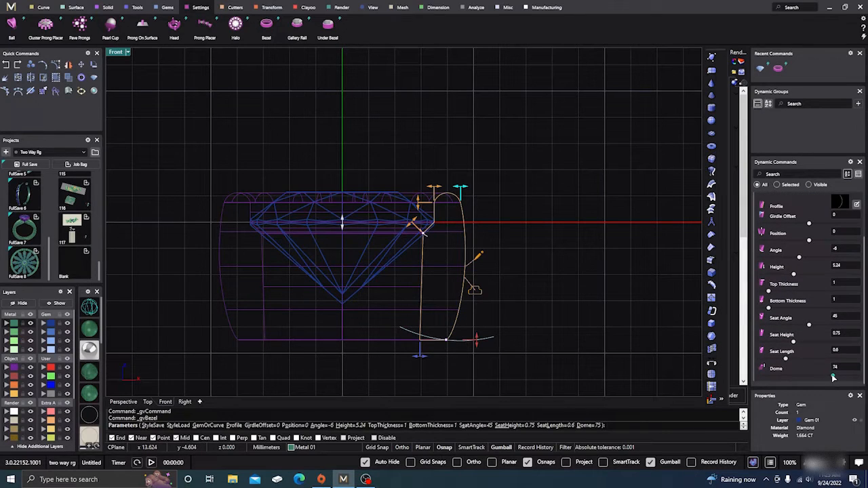
left_click_drag(834, 378, 825, 378)
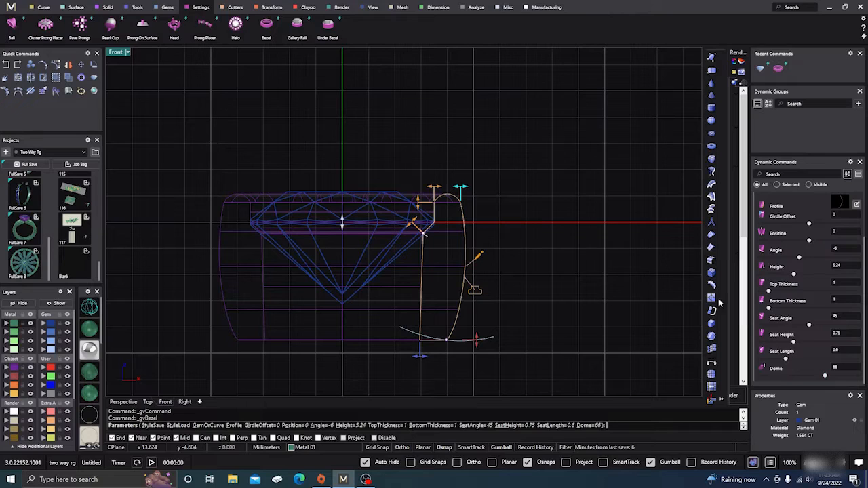
right_click(565, 223)
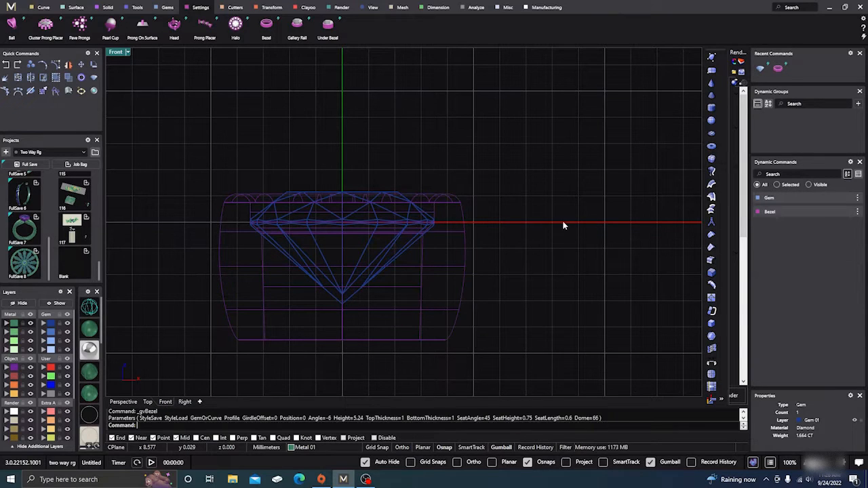
Display the finished bezel shaded in the Perspective view and inspect its curved wall and rim.
left_click(90, 330)
scroll(428, 227, "down", 3)
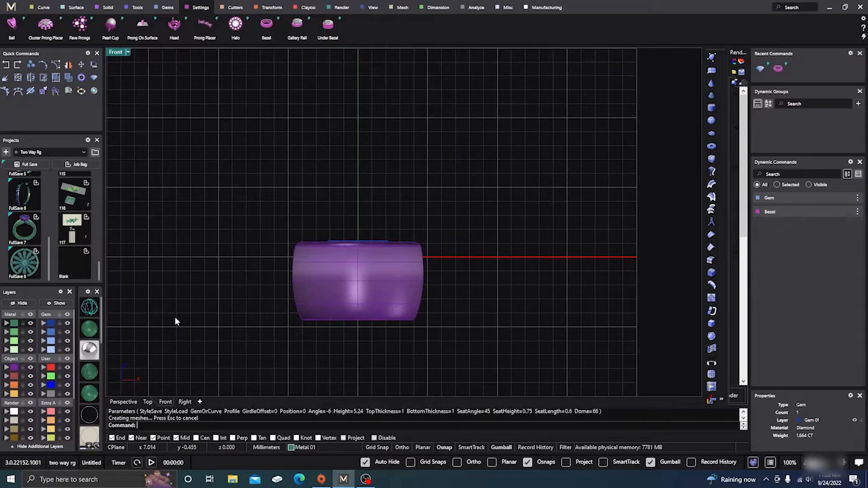
left_click(123, 402)
right_click_drag(430, 254, 519, 306)
right_click_drag(470, 221, 435, 196)
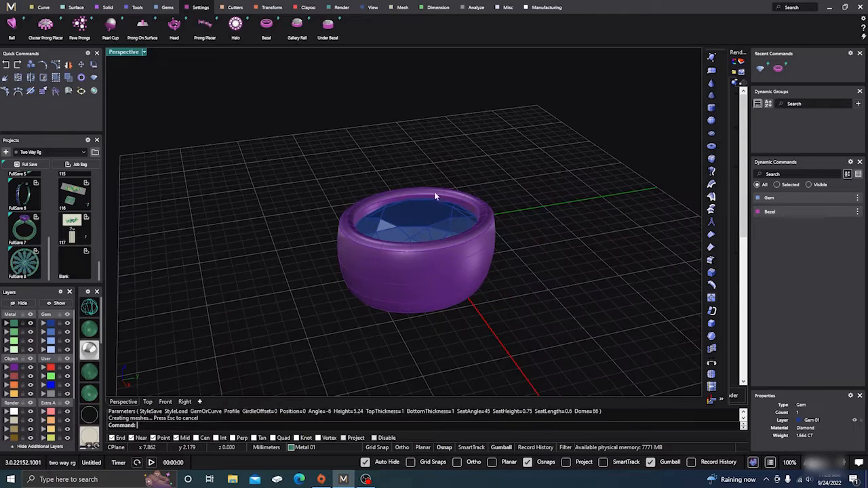
Add scallop cutters around the gem's bezel and set their count to 2.
left_click(236, 7)
left_click(275, 26)
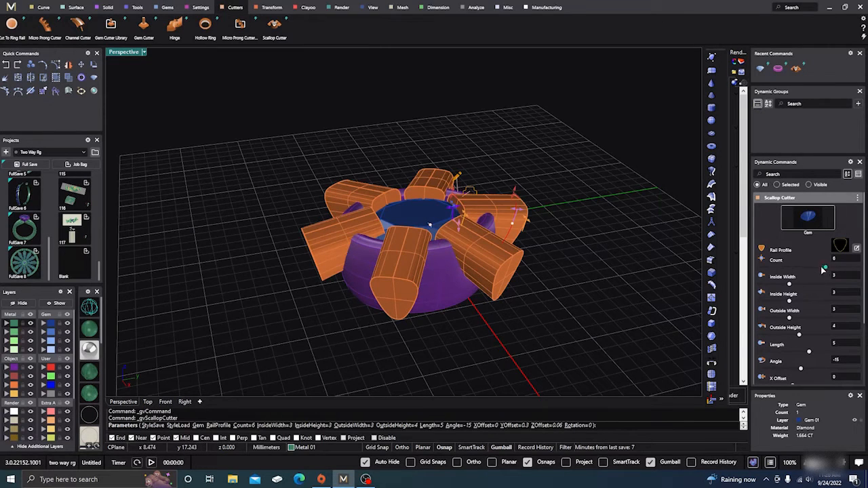
left_click_drag(822, 269, 763, 273)
right_click_drag(519, 237, 694, 266)
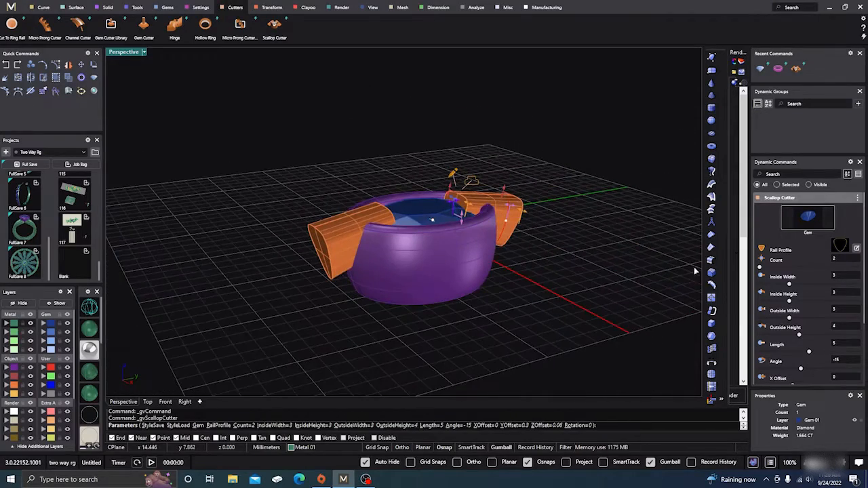
Set the rotation of the two scallop cutters to 90.
scroll(781, 265, "down", 5)
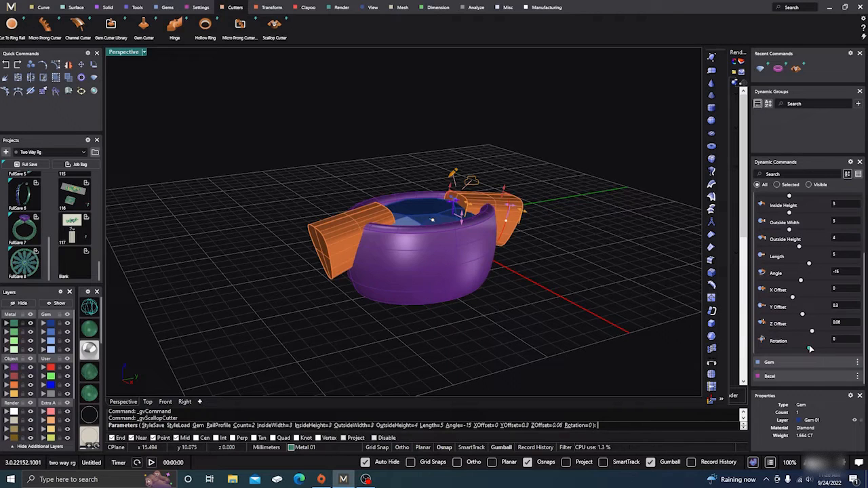
left_click_drag(819, 346, 859, 349)
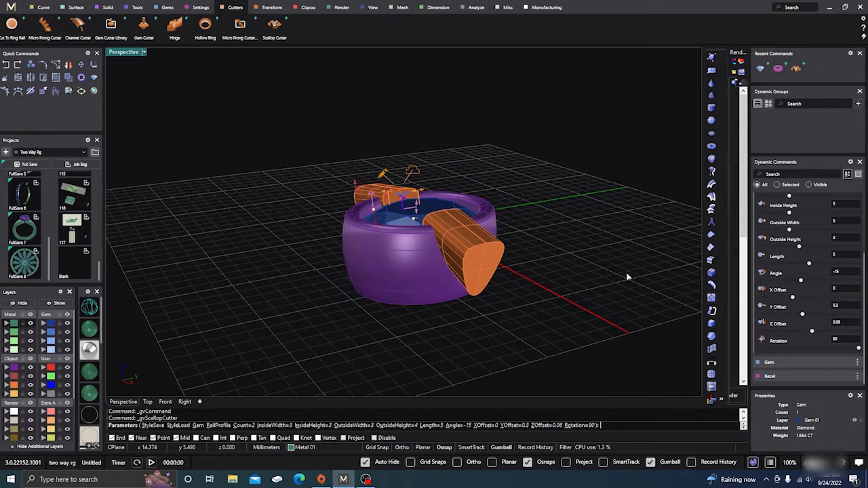
right_click_drag(626, 277, 583, 284)
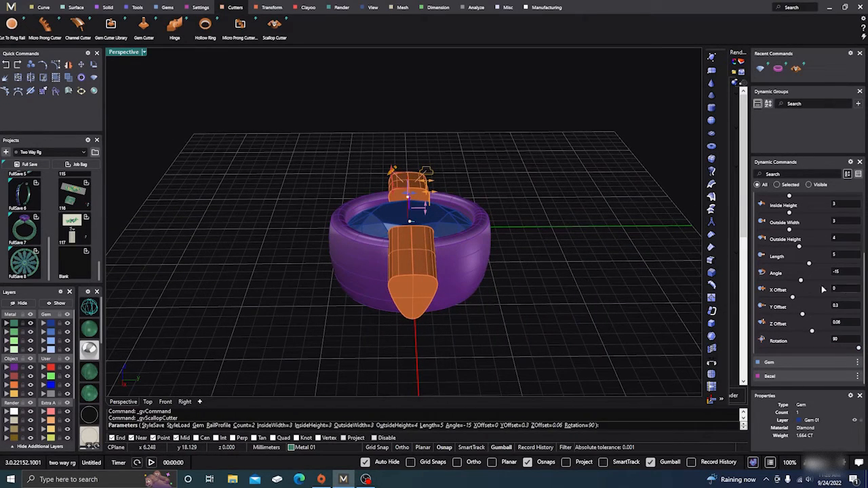
Replace the scallop cutters' rail profile with the square rounded corners profile from the ScallopCutter library.
scroll(797, 287, "up", 3)
left_click(840, 232)
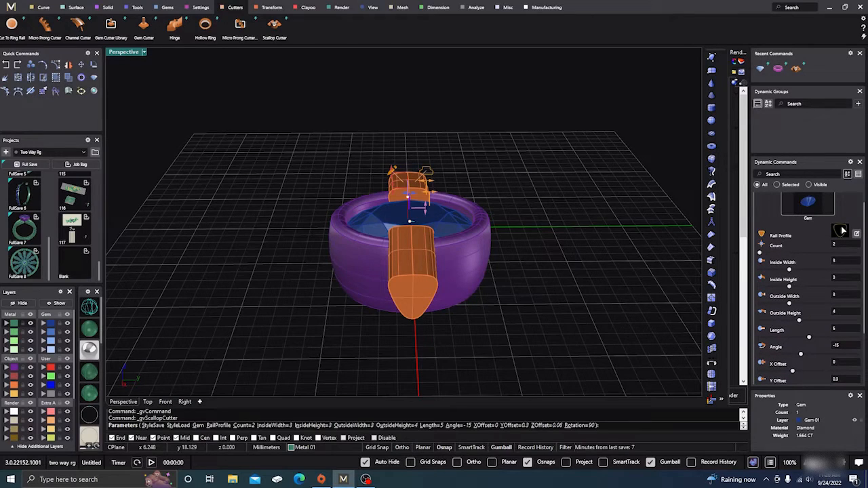
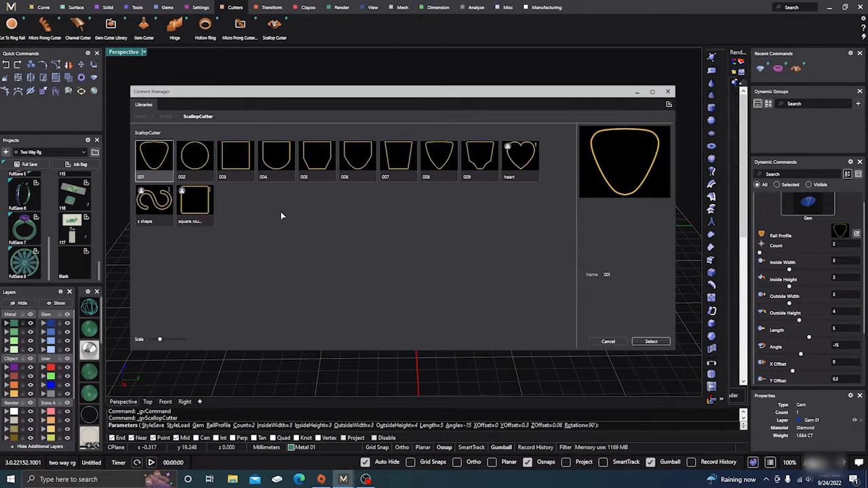
left_click(196, 200)
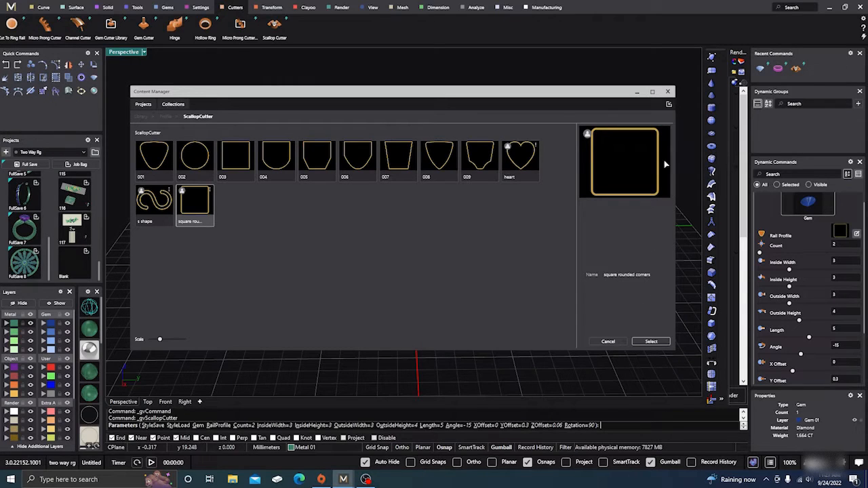
left_click(668, 93)
Level the scallop cutters to an angle of 0 and set their outside height to 3 mm.
right_click_drag(556, 254, 494, 293)
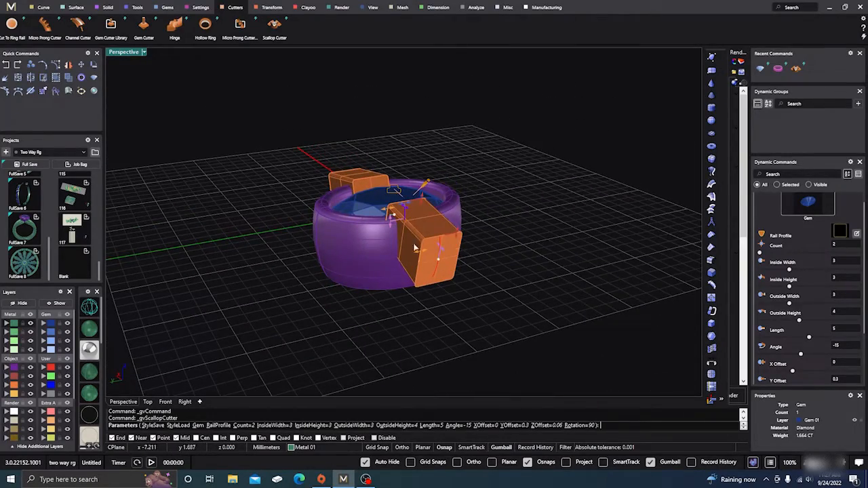
scroll(392, 207, "up", 3)
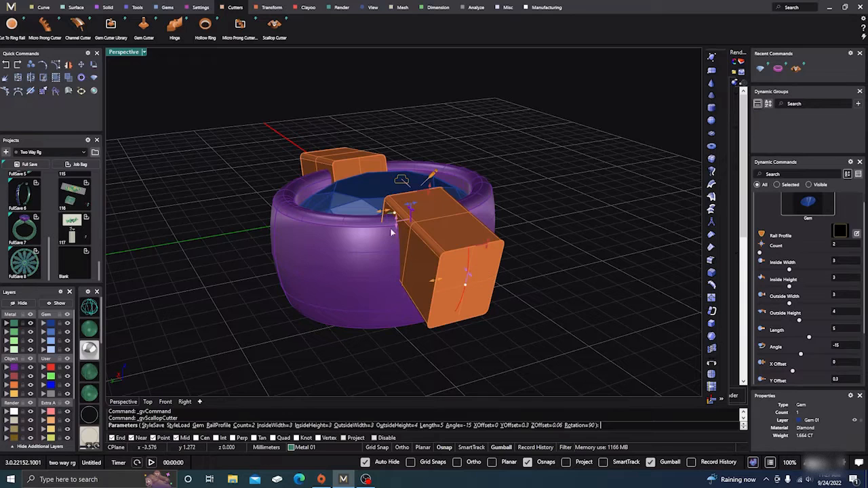
right_click_drag(562, 319, 466, 331)
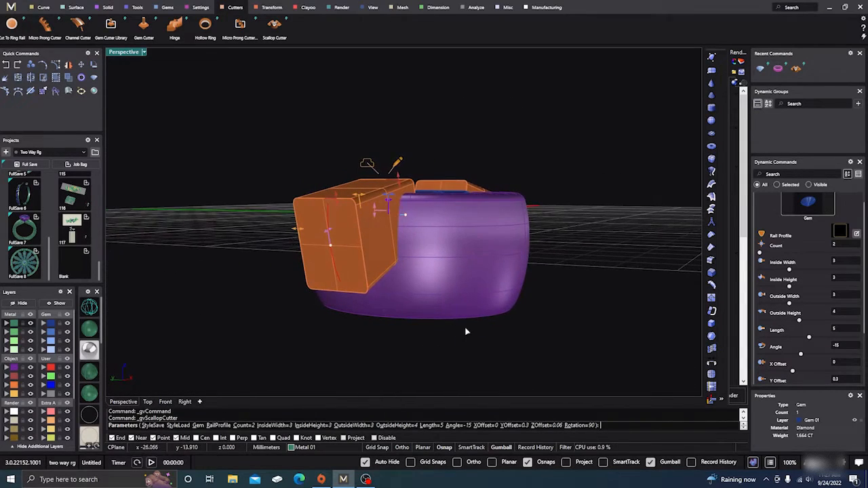
right_click_drag(544, 356, 443, 344)
left_click_drag(277, 240, 274, 206)
right_click_drag(294, 268, 388, 203)
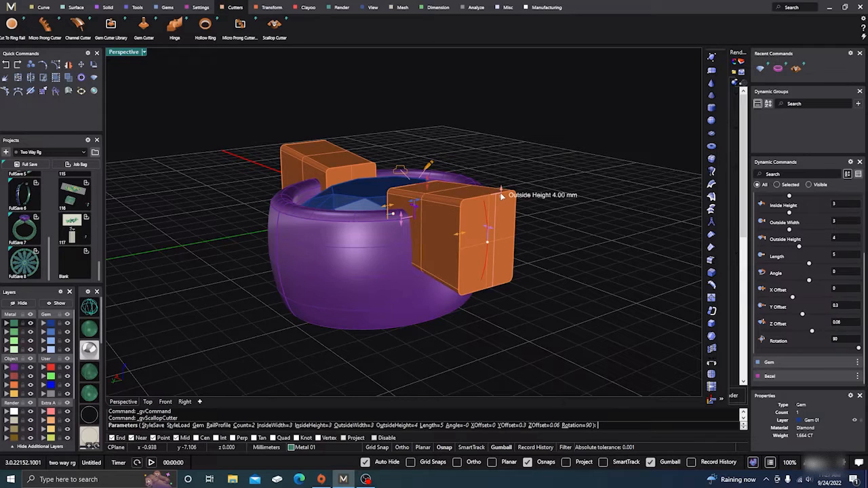
left_click_drag(502, 196, 498, 215)
right_click_drag(498, 216, 432, 217)
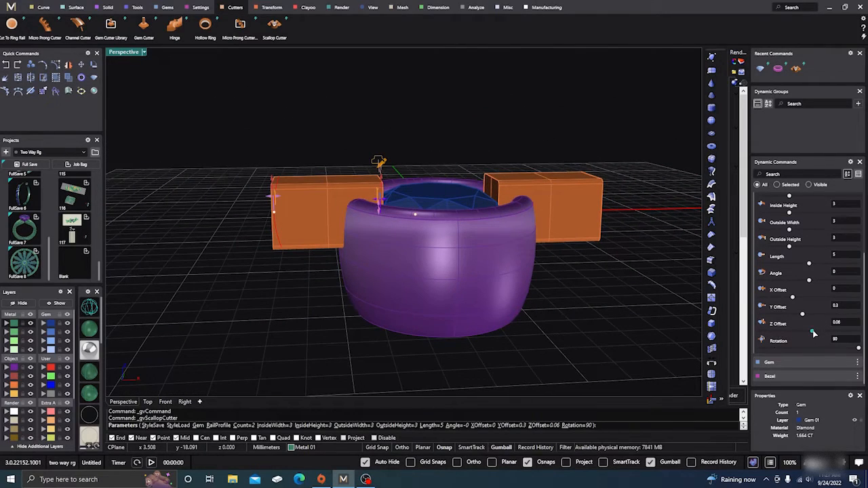
Lower the scallop cutters to a Z offset of -0.55 and widen their outside width to 8.7 mm, checking the fit in the Right view.
left_click_drag(814, 333, 788, 335)
right_click_drag(304, 310, 421, 298)
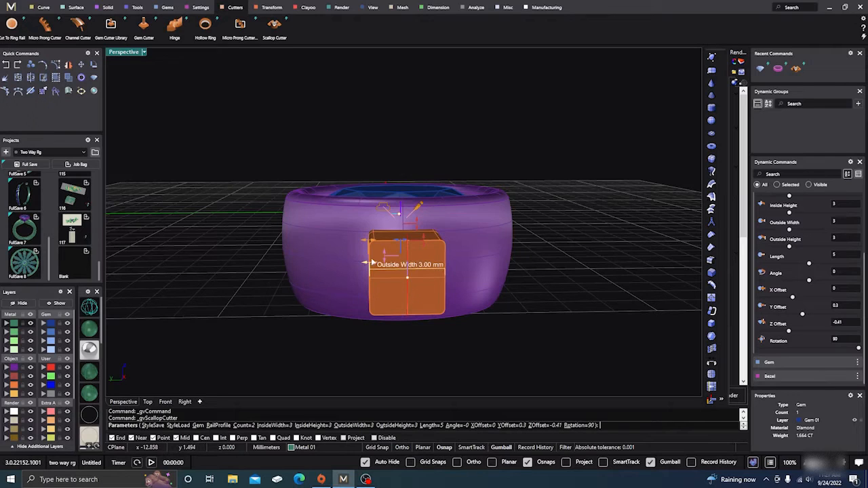
left_click_drag(369, 264, 308, 267)
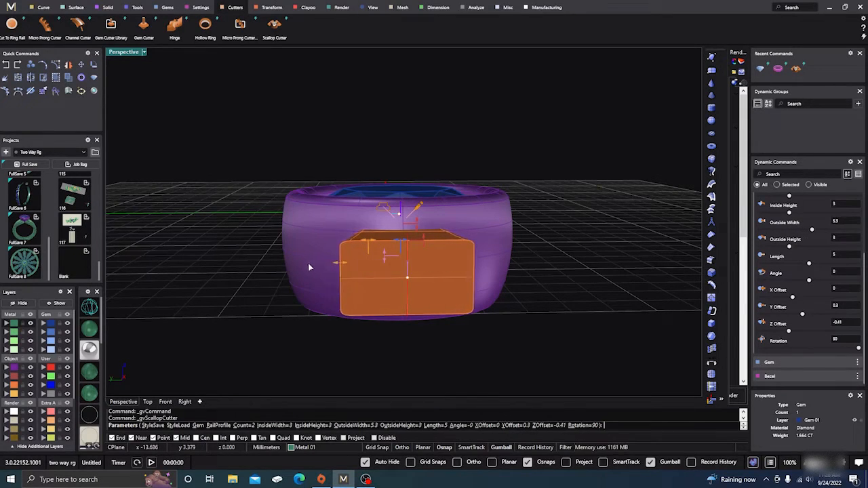
left_click(185, 402)
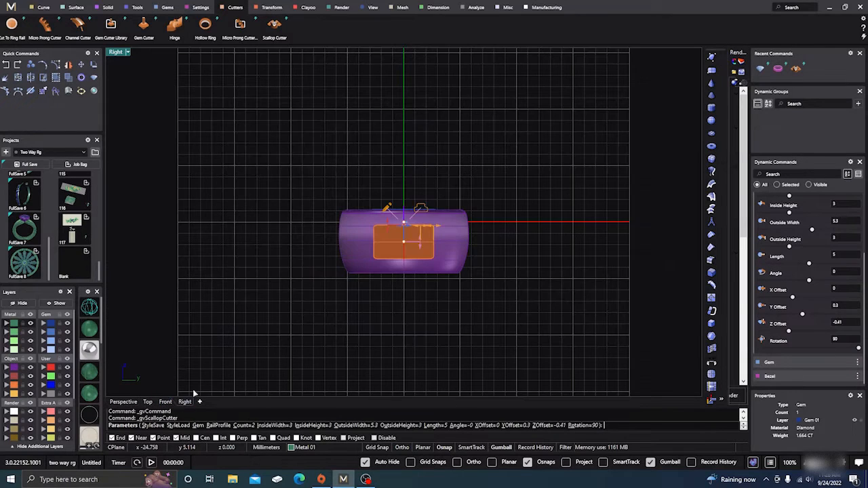
scroll(393, 251, "up", 4)
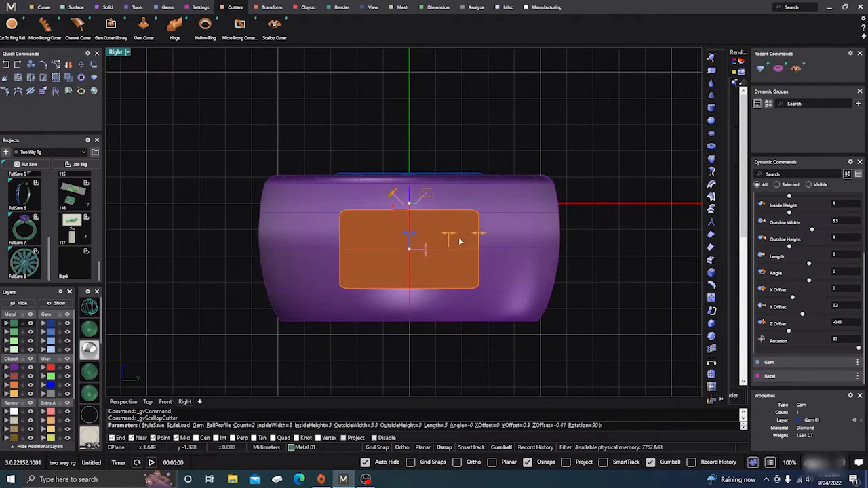
left_click_drag(480, 235, 549, 237)
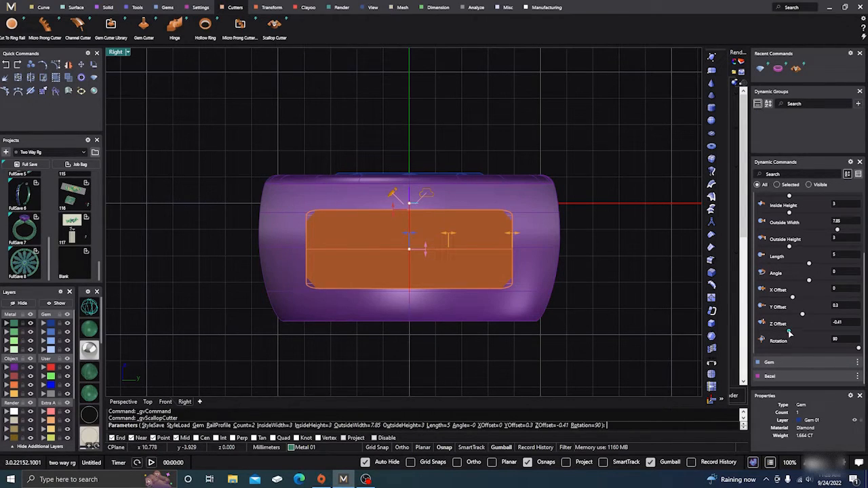
left_click_drag(788, 332, 783, 333)
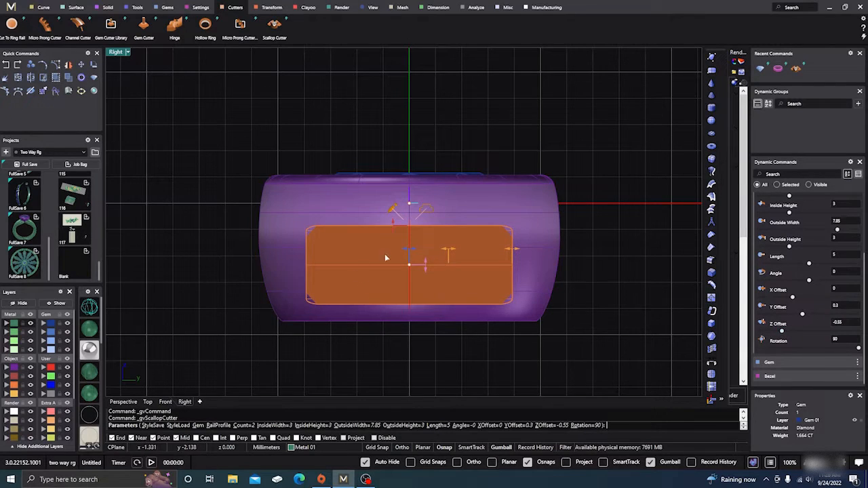
scroll(397, 245, "up", 1)
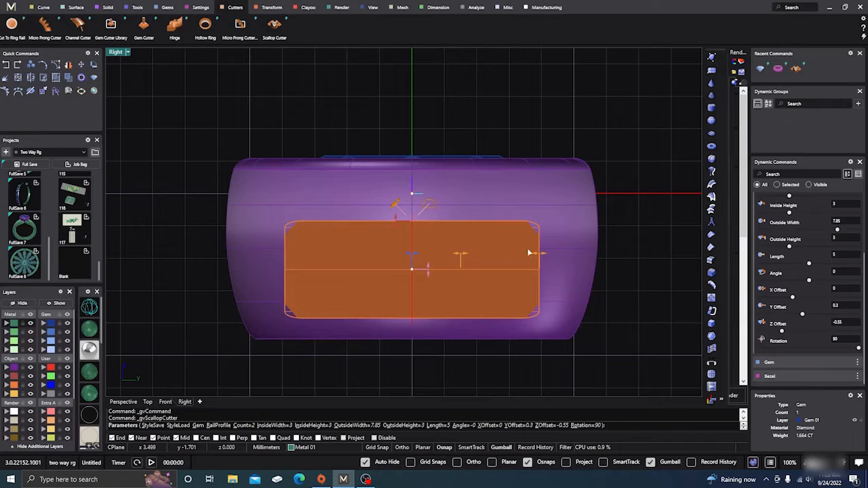
left_click_drag(541, 256, 568, 255)
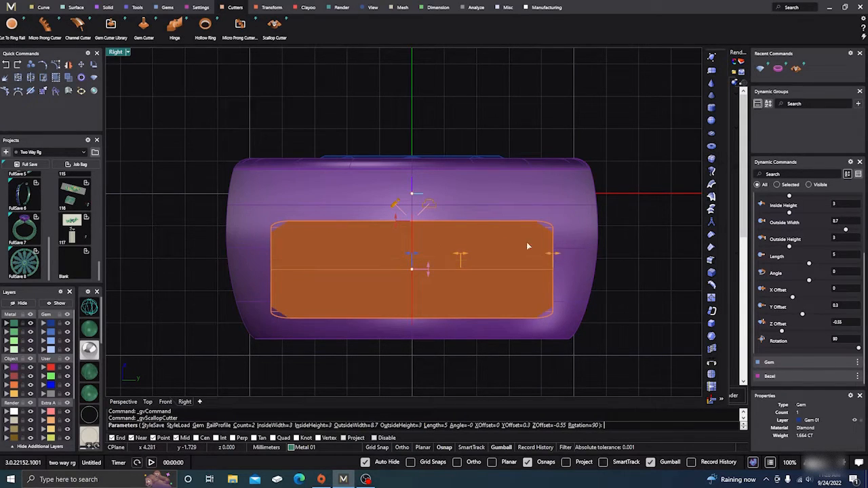
Return to the Perspective view and set the scallop cutters' inside width to 8.7 mm.
scroll(429, 206, "down", 6)
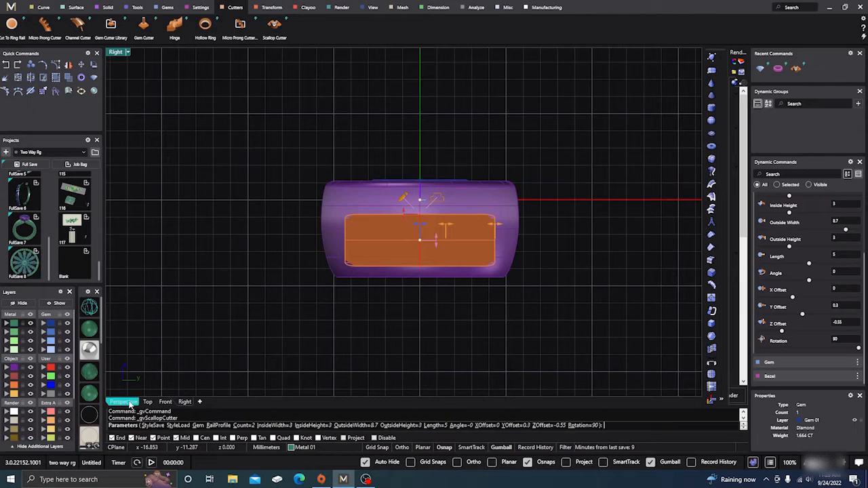
left_click(123, 401)
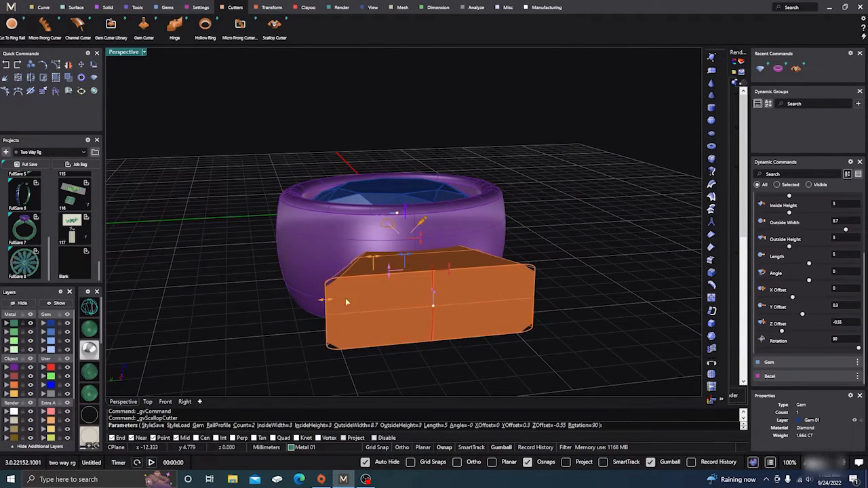
scroll(779, 307, "up", 2)
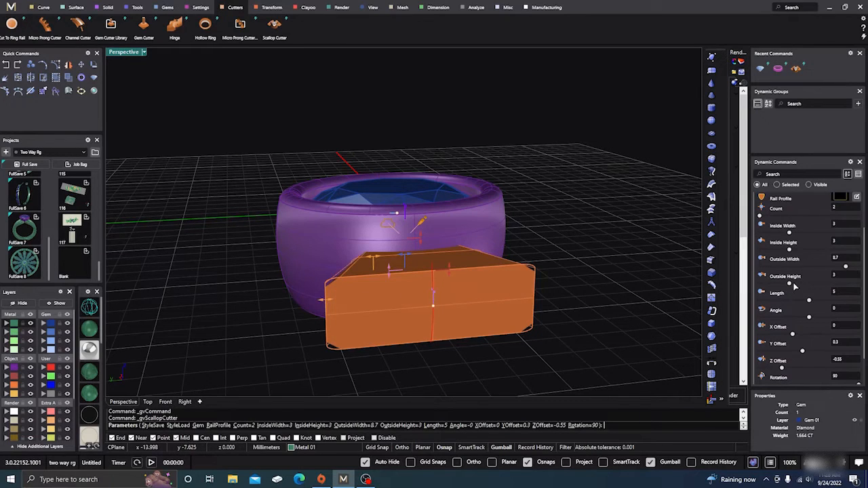
right_click_drag(590, 321, 572, 309)
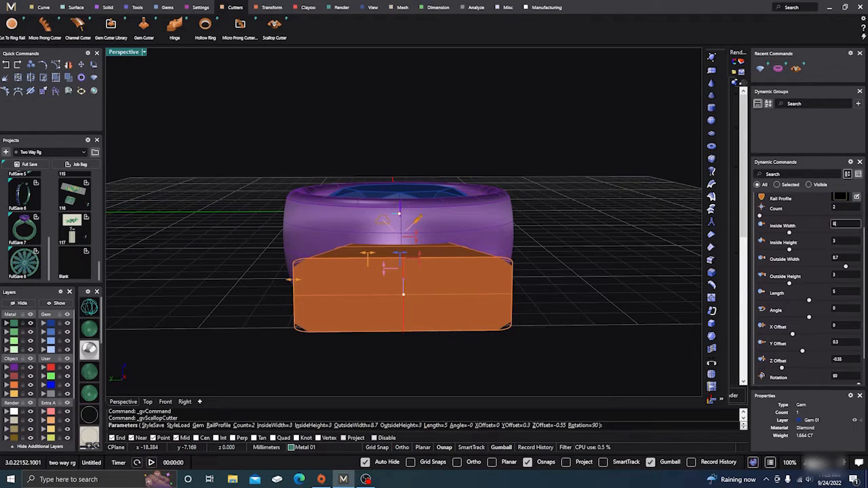
key("Return")
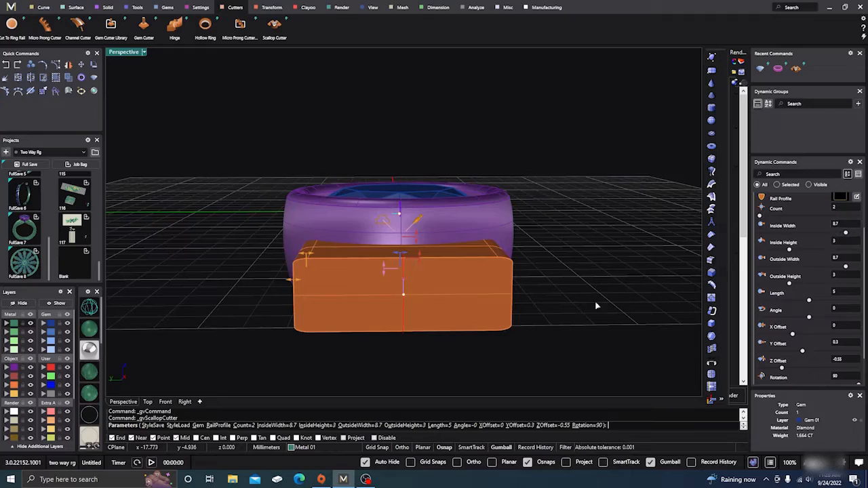
Display the model in wireframe, then set the scallop cutters' length to 9.65 mm and their Y offset to 0.05.
right_click_drag(586, 306, 503, 349)
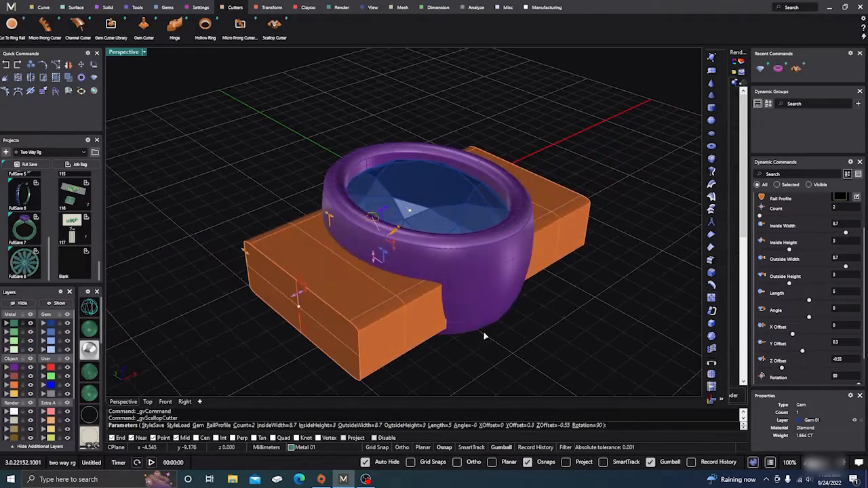
left_click(91, 308)
mouse_move(428, 272)
right_mouse_down()
mouse_move(468, 298)
mouse_move(515, 312)
mouse_move(477, 314)
mouse_move(468, 306)
right_mouse_up()
scroll(328, 178, "up", 5)
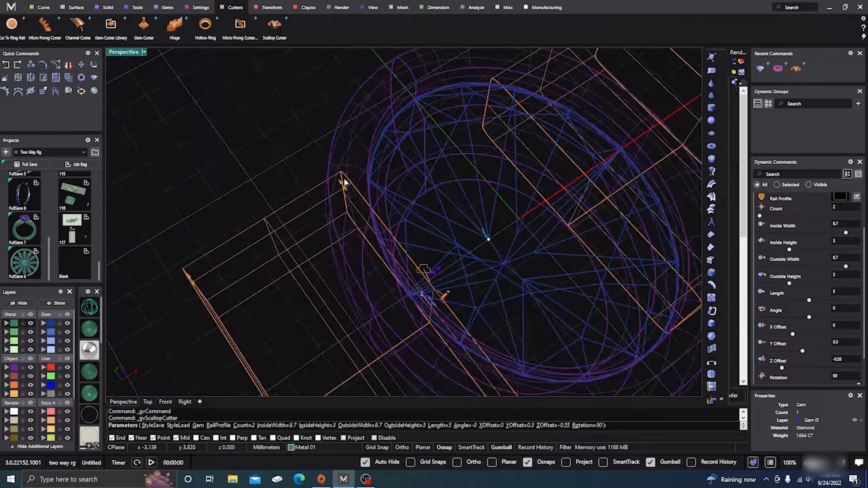
scroll(379, 178, "down", 6)
right_click_drag(396, 173, 444, 224)
scroll(411, 229, "up", 1)
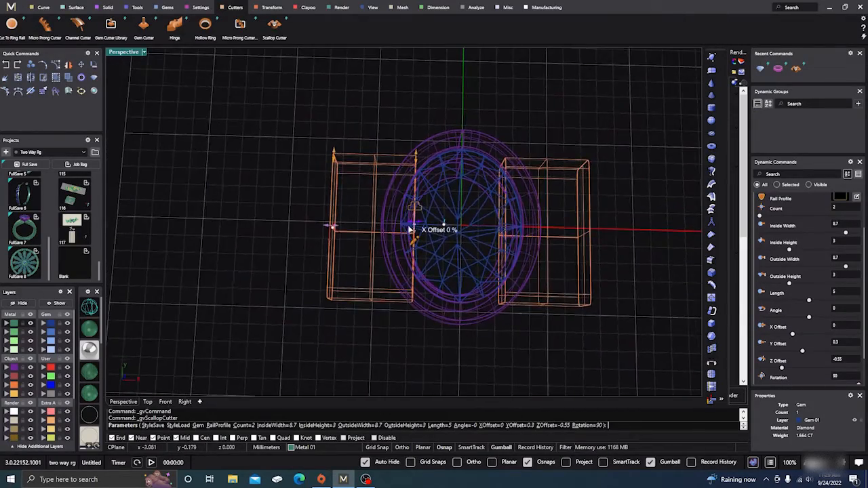
scroll(411, 232, "up", 1)
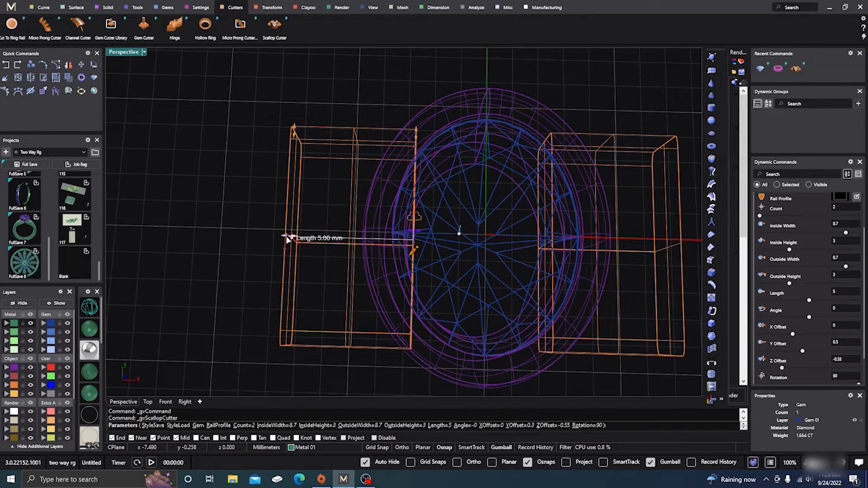
scroll(372, 260, "down", 2)
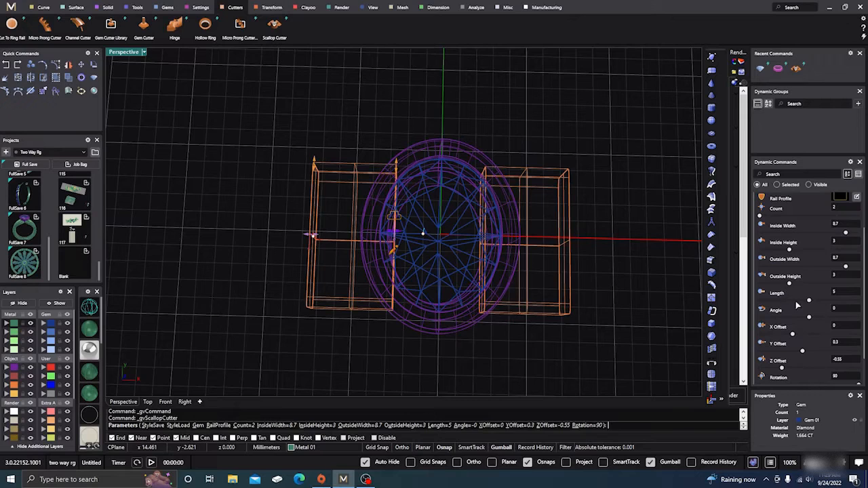
left_click_drag(809, 303, 856, 309)
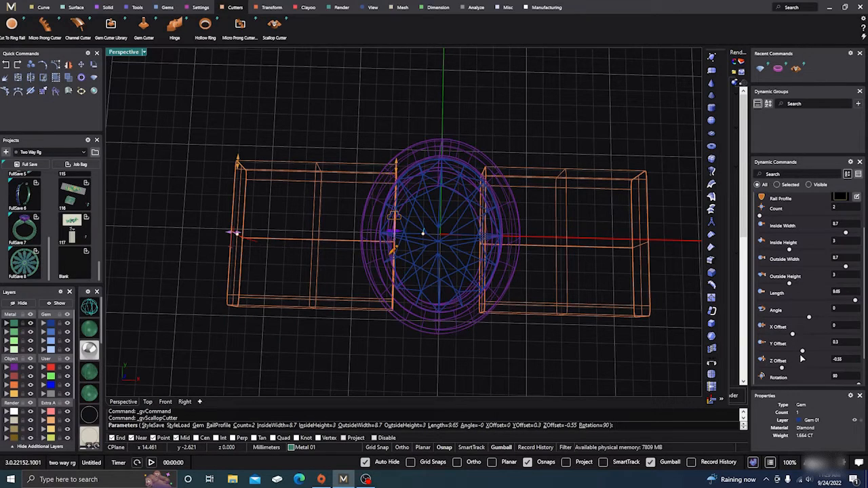
left_click_drag(803, 353, 794, 353)
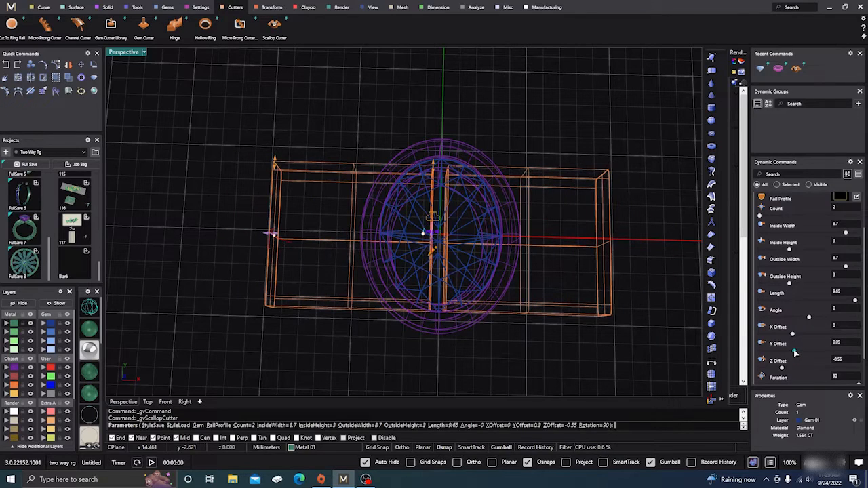
In a wireframe Top view, narrow the scallop cutters to an inside width and an outside width of 6.5 mm.
left_click(147, 401)
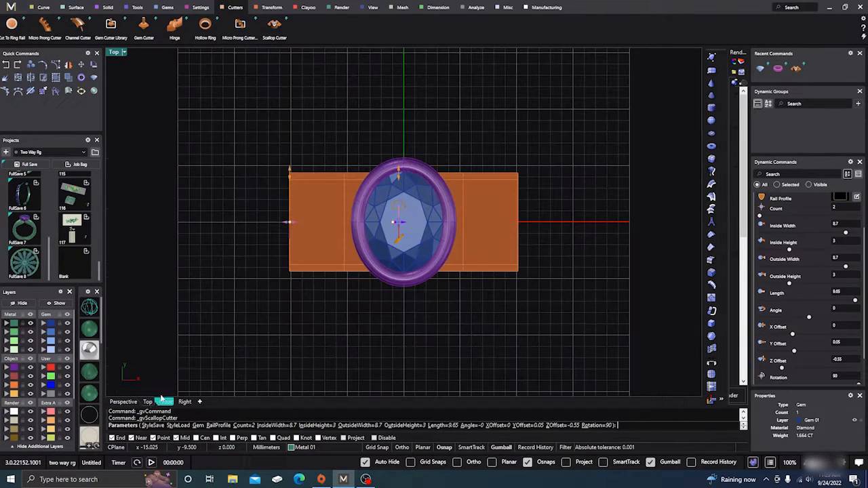
left_click(89, 308)
scroll(382, 183, "up", 3)
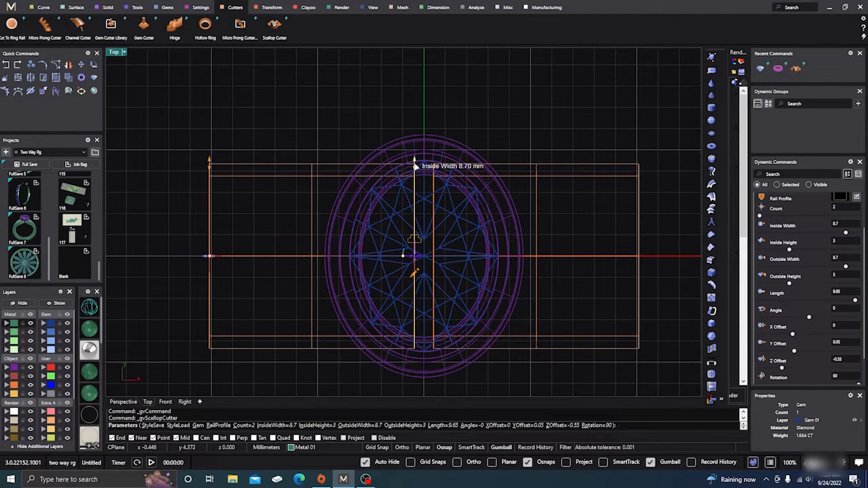
left_click_drag(415, 165, 416, 214)
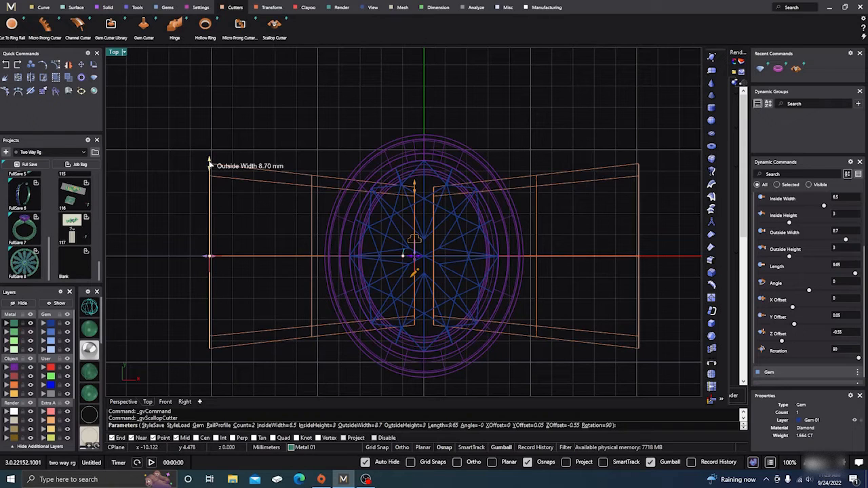
left_click(210, 164)
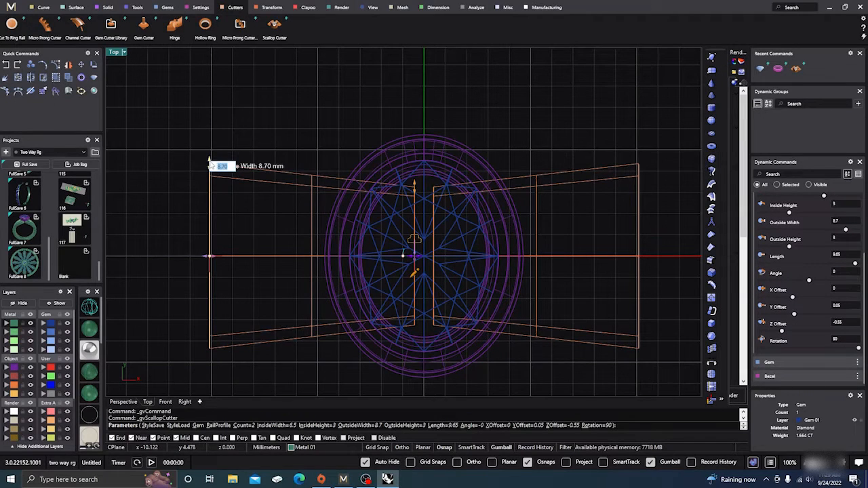
type("6")
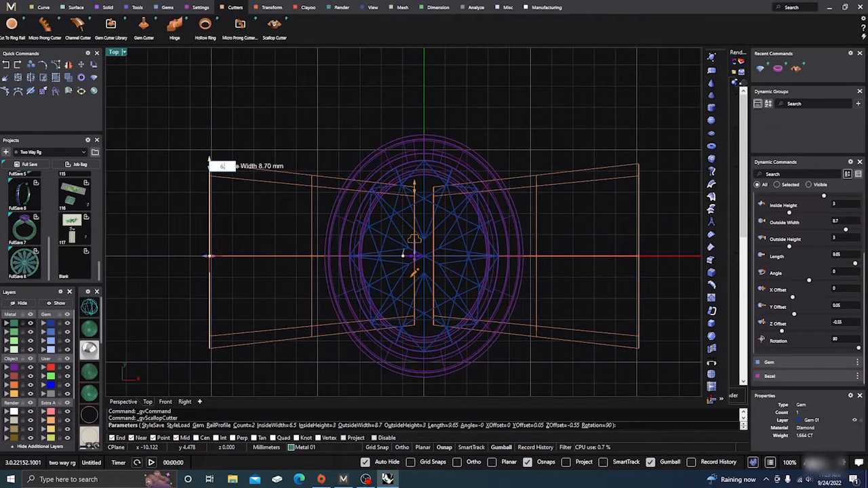
type(".5")
key("Return")
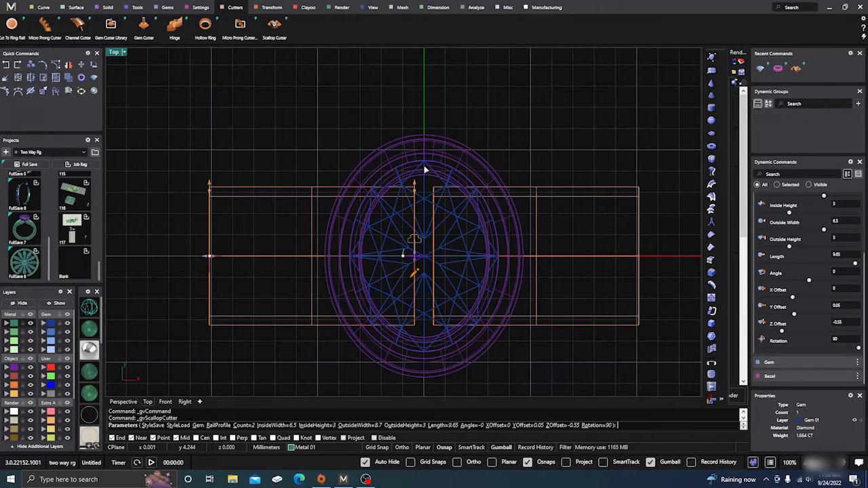
Raise the scallop cutters to a Z offset of -0.52 in the Right view and finish the cutter command.
left_click(123, 402)
right_click_drag(229, 339, 130, 348)
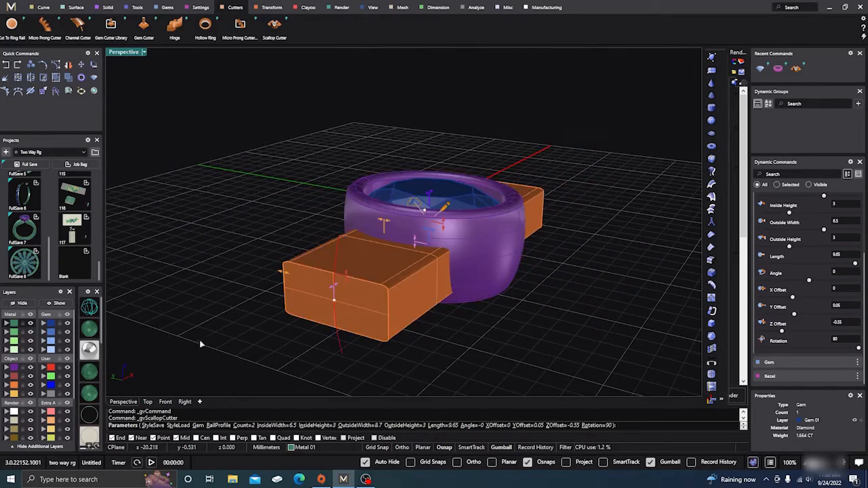
mouse_move(199, 345)
right_mouse_down()
mouse_move(258, 324)
mouse_move(285, 297)
mouse_move(271, 295)
mouse_move(244, 319)
right_mouse_up()
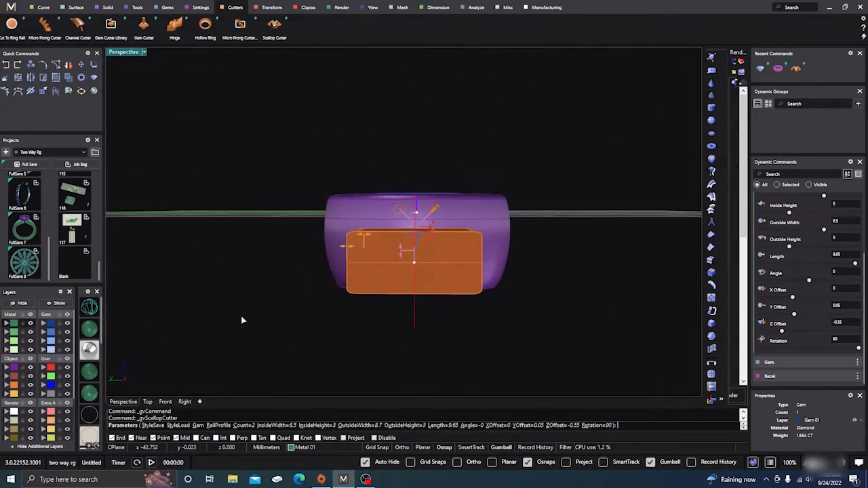
left_click(184, 401)
scroll(426, 271, "up", 3)
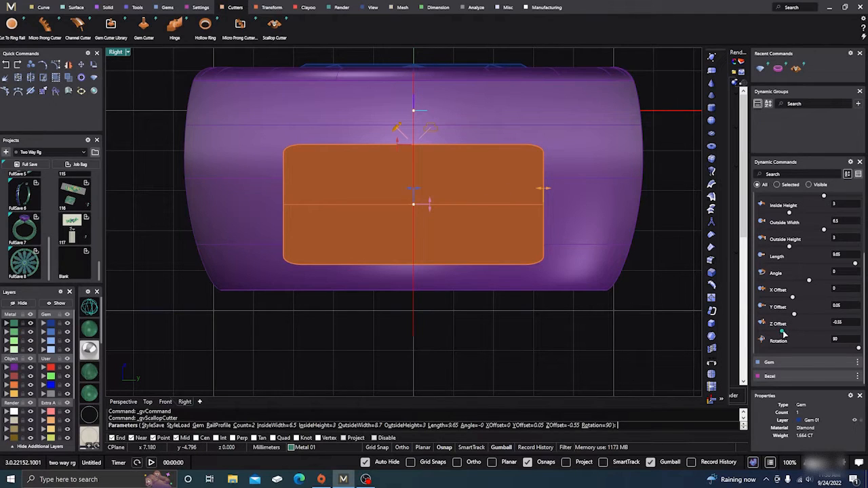
left_click_drag(783, 334, 785, 335)
scroll(462, 298, "down", 3)
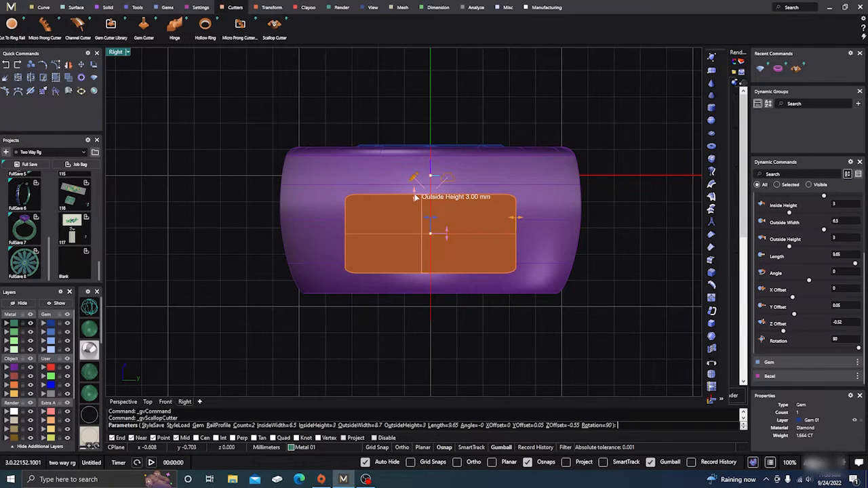
right_click(249, 305)
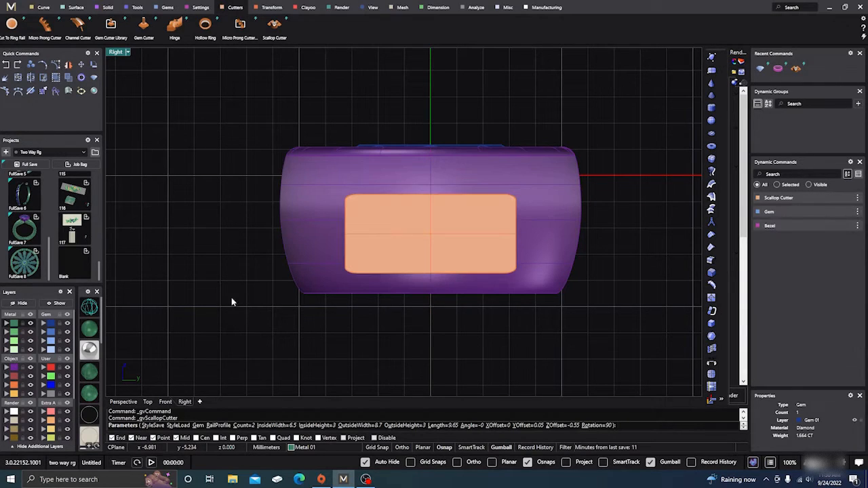
Return to the Perspective view in wireframe and examine how the scallop cutters pass through the bezel.
left_click(124, 401)
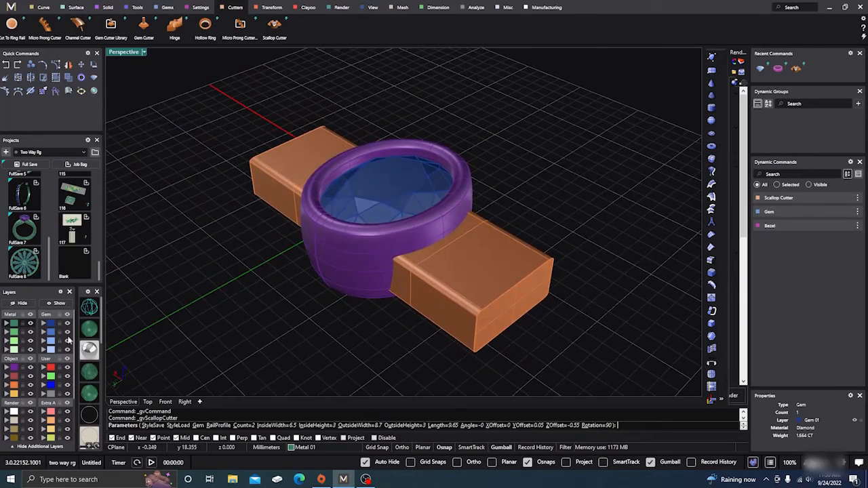
left_click(89, 307)
scroll(393, 231, "up", 4)
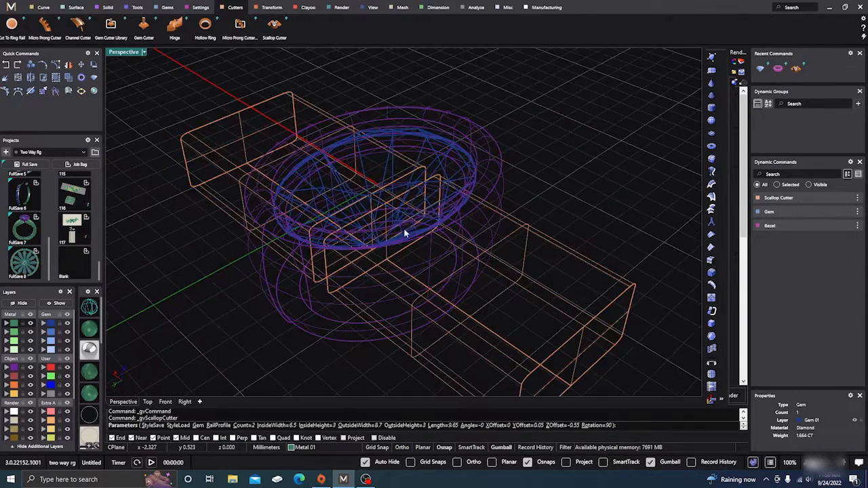
right_click_drag(404, 233, 452, 263)
scroll(451, 264, "down", 5)
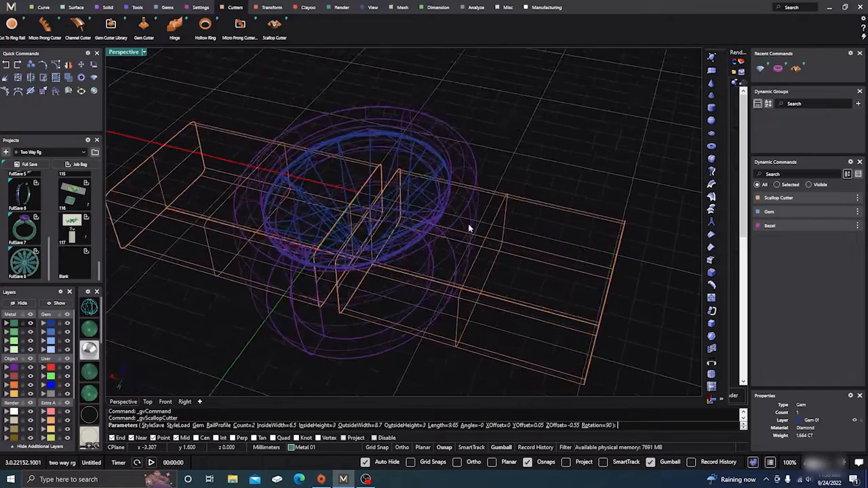
right_click_drag(321, 295, 264, 250)
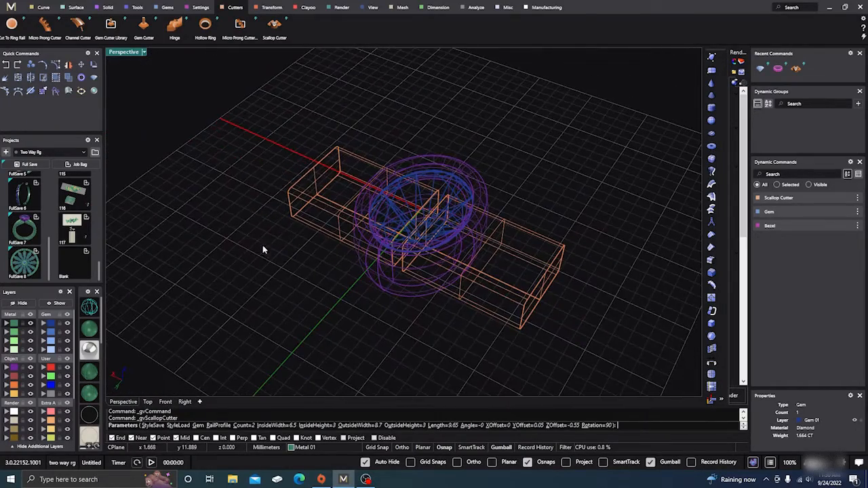
left_click(139, 9)
left_click(109, 8)
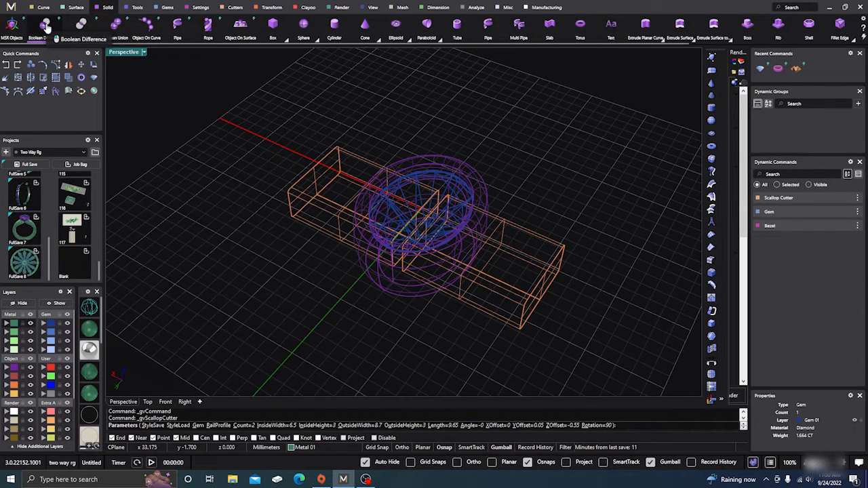
left_click(45, 25)
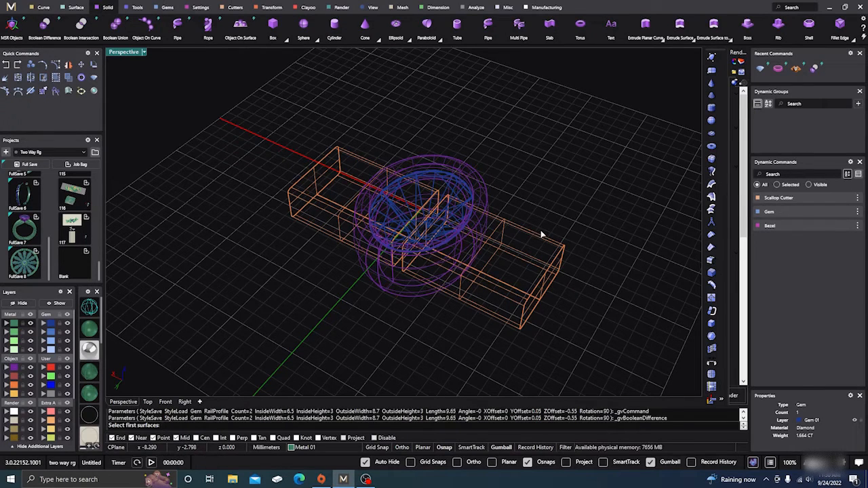
key("Escape")
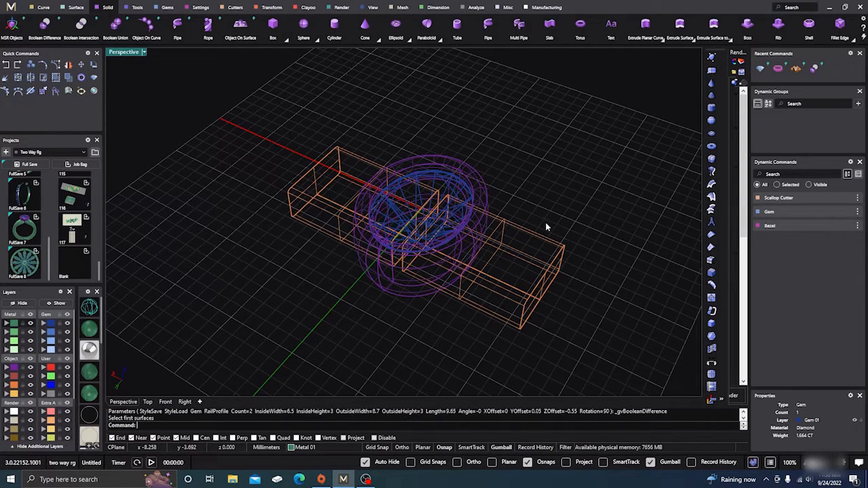
Copy the bezel in place and move one of the two overlapping bezels to the Metal 04 layer.
left_click(479, 179)
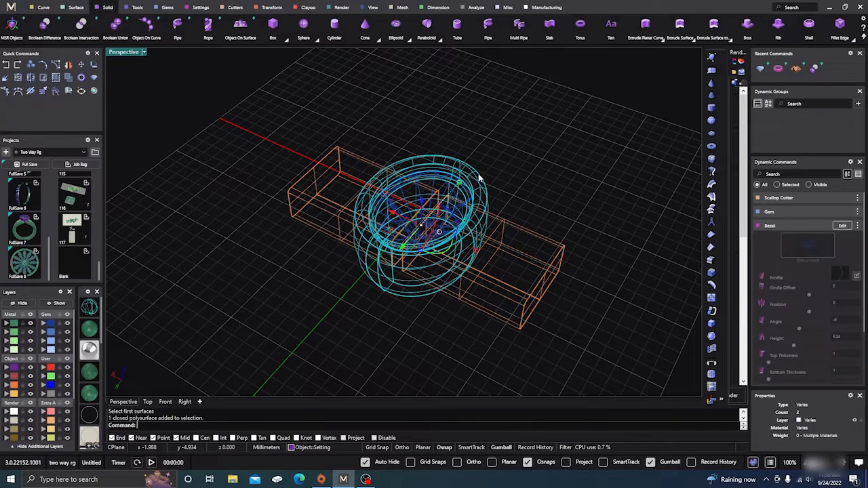
left_click(31, 76)
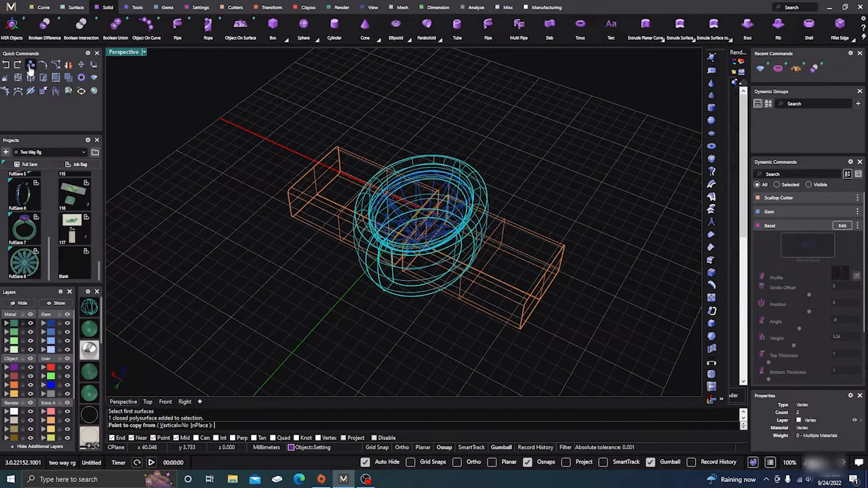
left_click(201, 429)
left_click(383, 308)
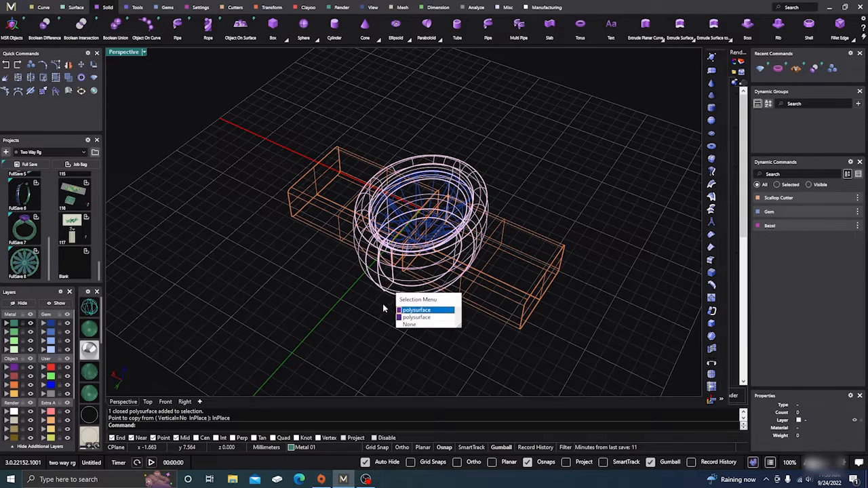
left_click(406, 318)
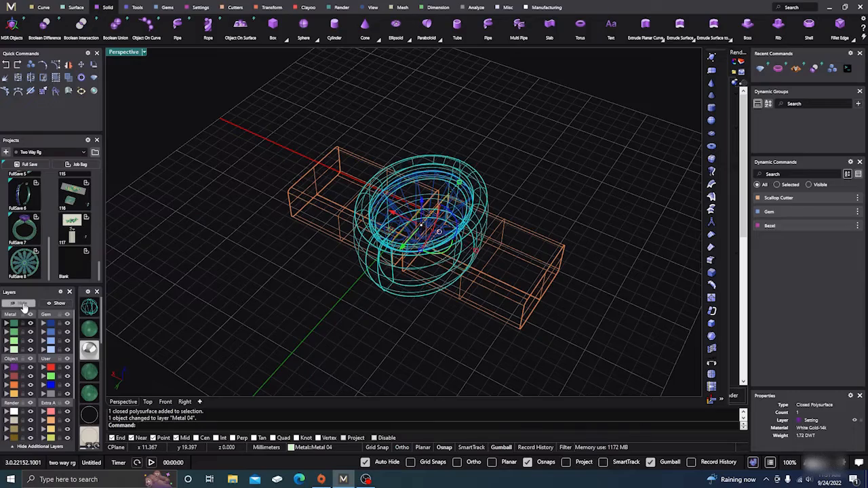
left_click(10, 349)
Subtract both scallop cutters from the bezel with Boolean Difference.
right_click_drag(273, 324, 251, 300)
scroll(505, 184, "up", 3)
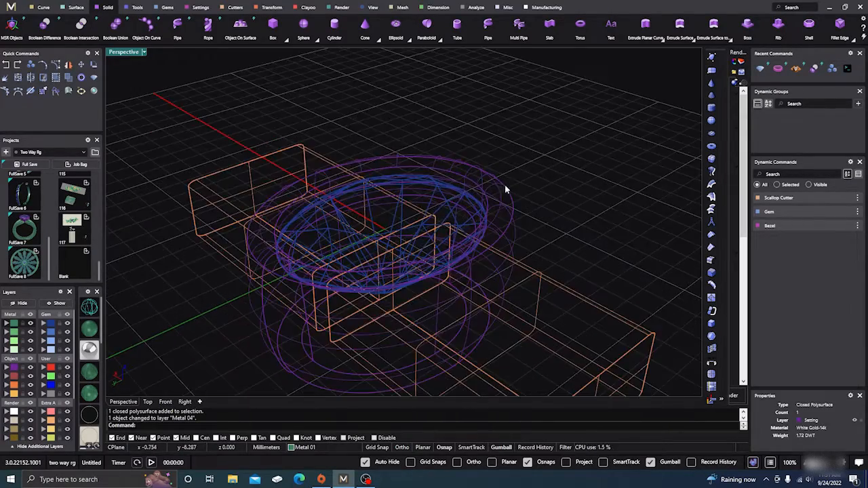
scroll(504, 189, "down", 6)
right_click_drag(522, 212, 519, 248)
scroll(453, 207, "up", 6)
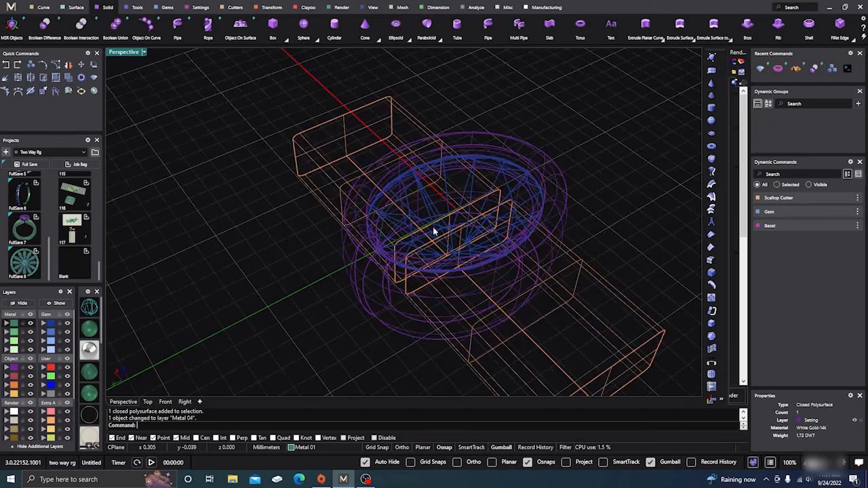
scroll(434, 231, "down", 4)
right_click_drag(397, 271, 343, 290)
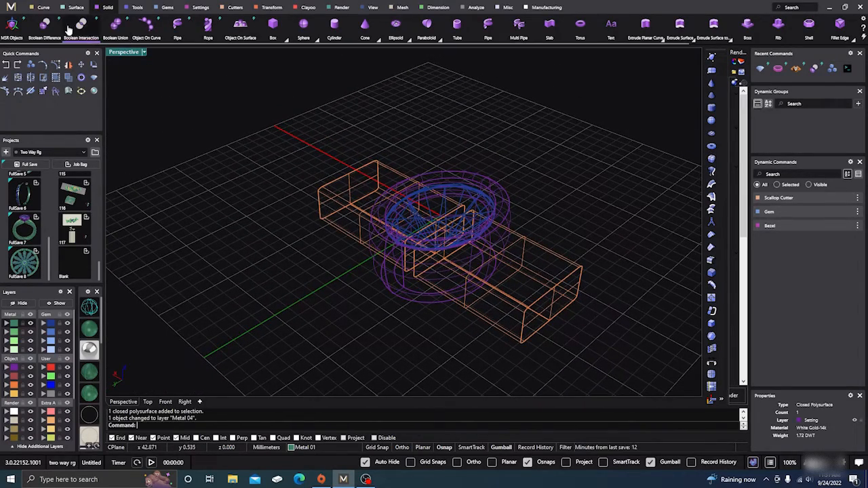
left_click(48, 31)
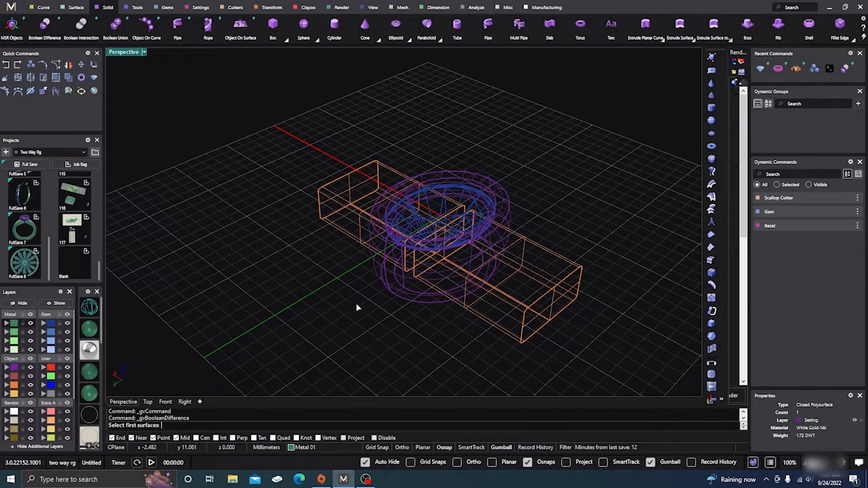
left_click(401, 293)
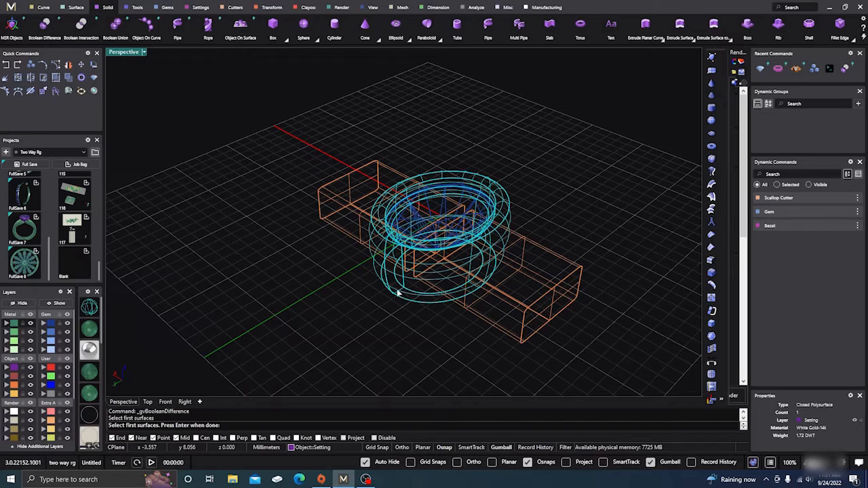
key("Return")
left_click(519, 339)
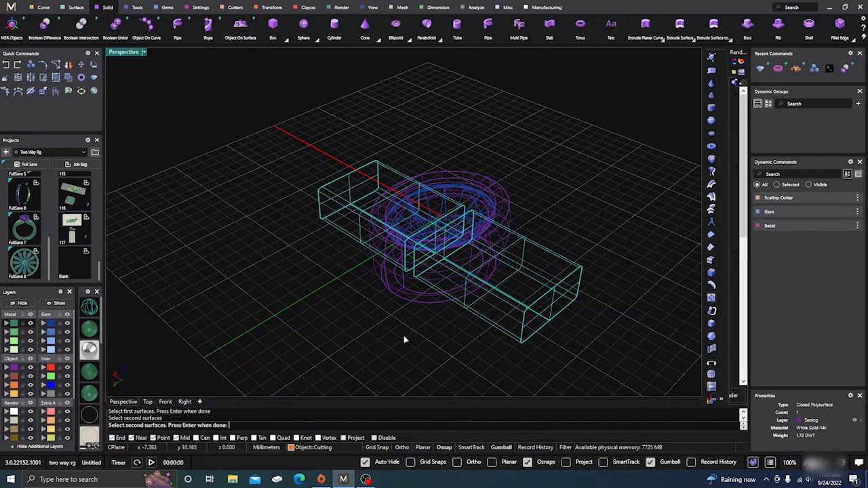
key("Return")
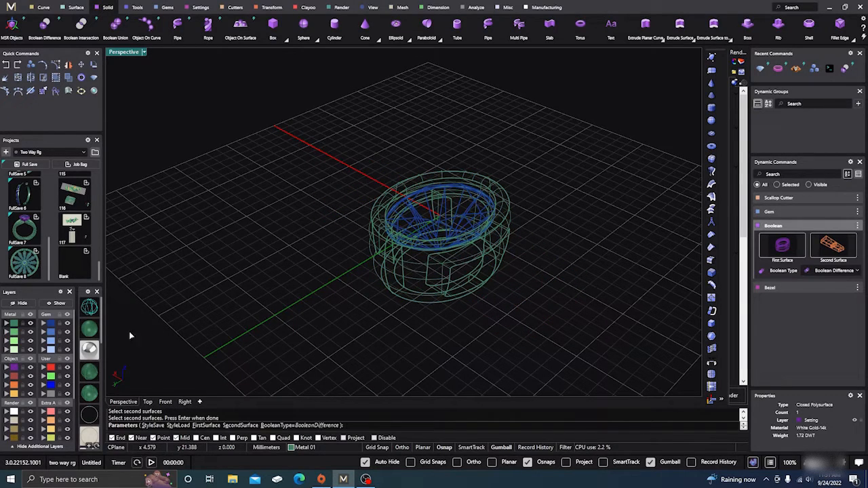
Display the model shaded and examine the openings in the bezel wall up close.
left_click(87, 329)
mouse_move(378, 325)
right_mouse_down()
mouse_move(380, 315)
mouse_move(323, 261)
mouse_move(273, 269)
right_mouse_up()
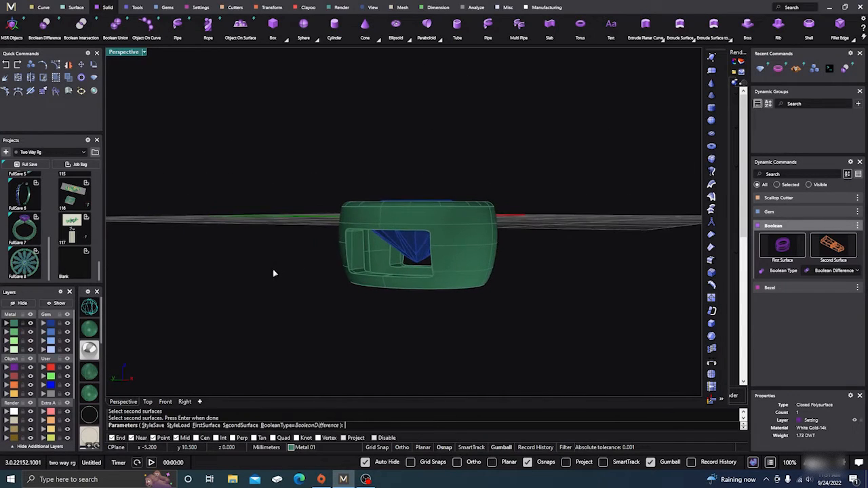
scroll(363, 243, "up", 6)
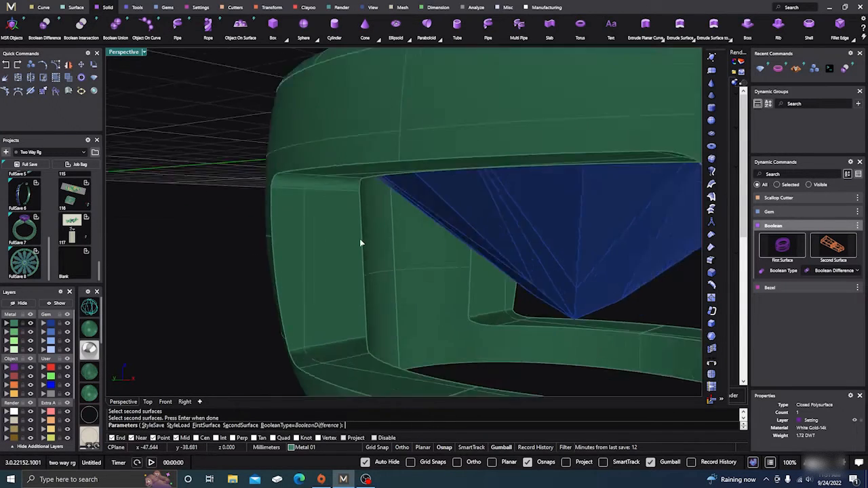
right_click_drag(380, 261, 372, 288)
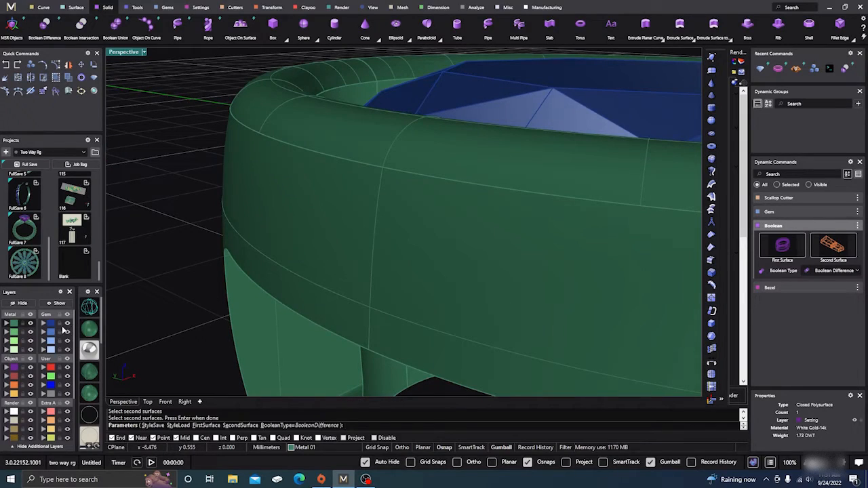
Hide the Gem 01 layer, examine the bezel without its stone from several sides, and show the layer again.
left_click(67, 323)
scroll(489, 210, "down", 7)
right_click_drag(489, 210, 474, 261)
scroll(388, 293, "down", 6)
scroll(367, 324, "down", 3)
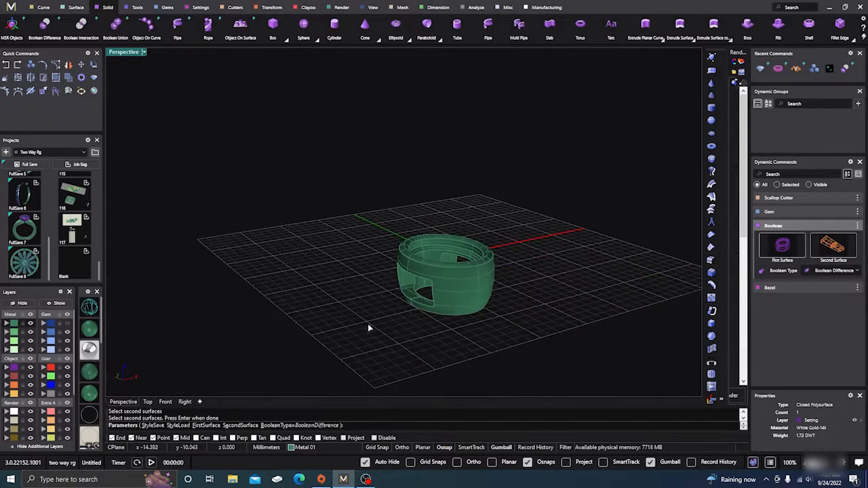
right_click_drag(368, 323, 303, 325)
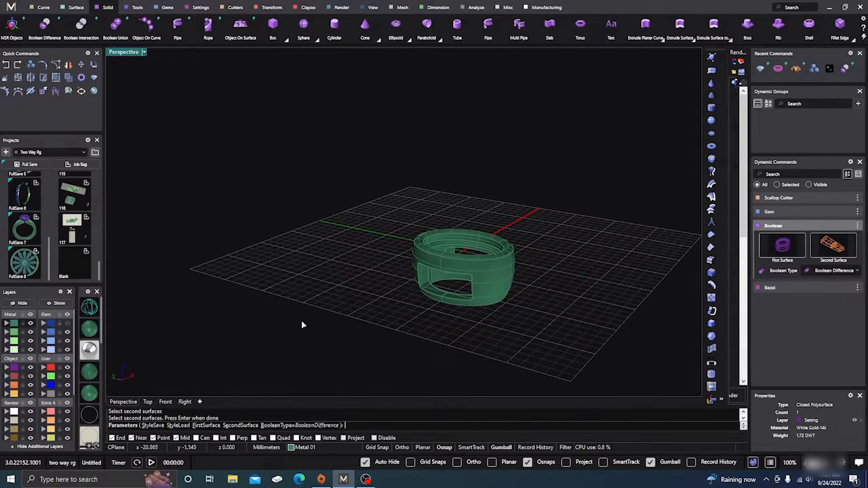
left_click(68, 323)
Check the gem within the cut bezel and accept the Boolean Difference.
mouse_move(271, 270)
right_mouse_down()
mouse_move(290, 288)
mouse_move(383, 304)
mouse_move(414, 281)
mouse_move(397, 267)
mouse_move(457, 271)
mouse_move(438, 274)
right_mouse_up()
scroll(292, 304, "down", 3)
scroll(413, 288, "up", 3)
scroll(417, 284, "up", 4)
scroll(440, 252, "down", 2)
right_click(515, 364)
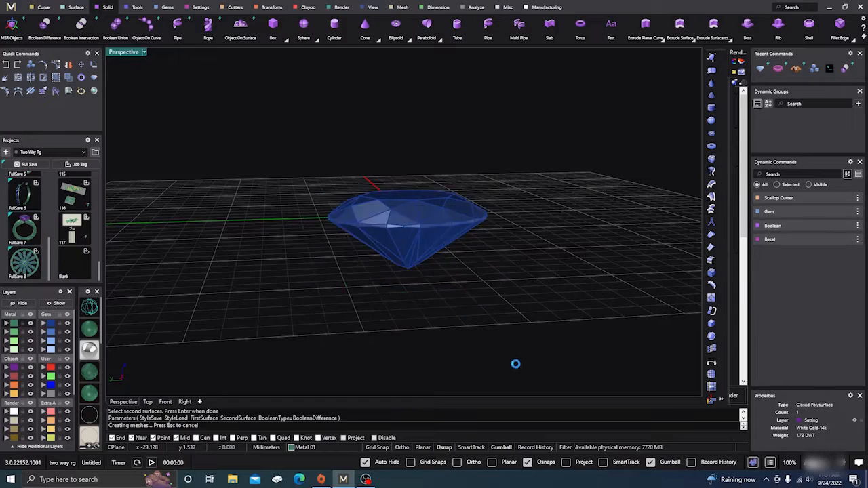
Examine the bezel with its cut wall openings and seated gem from low side angles and from above.
mouse_move(389, 342)
right_mouse_down()
mouse_move(374, 345)
mouse_move(385, 336)
right_mouse_up()
scroll(410, 272, "up", 3)
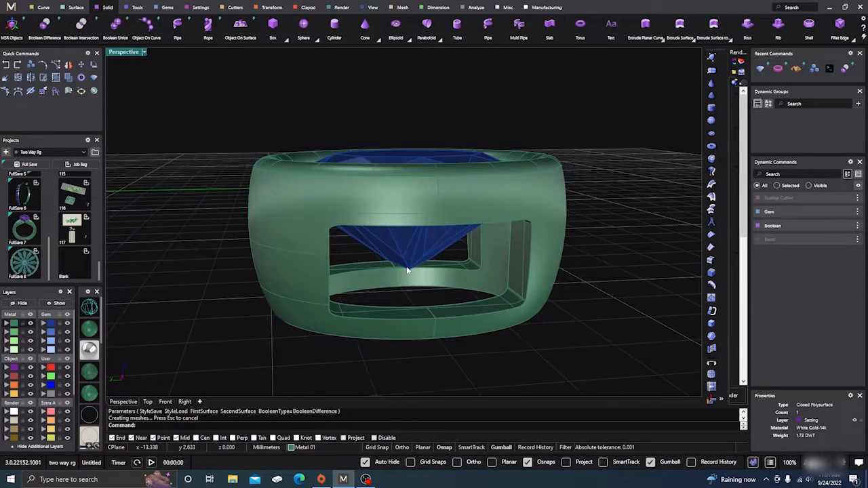
scroll(407, 270, "down", 3)
right_click_drag(407, 270, 413, 280)
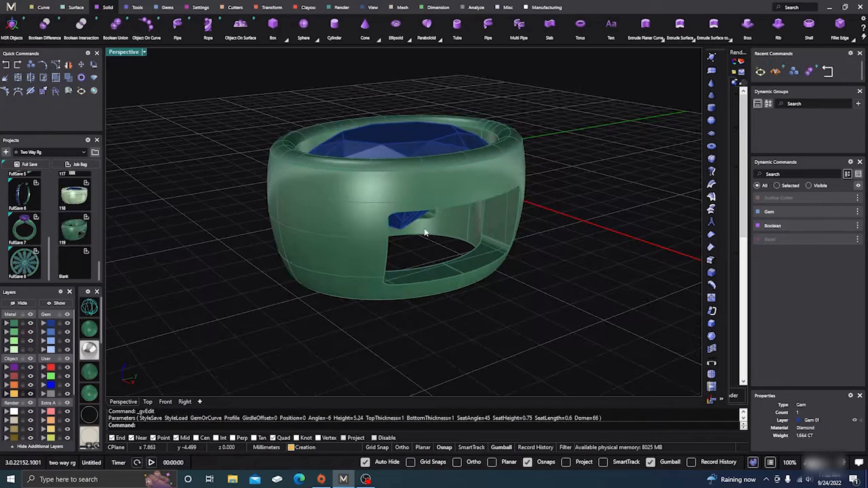
right_click_drag(425, 233, 459, 287)
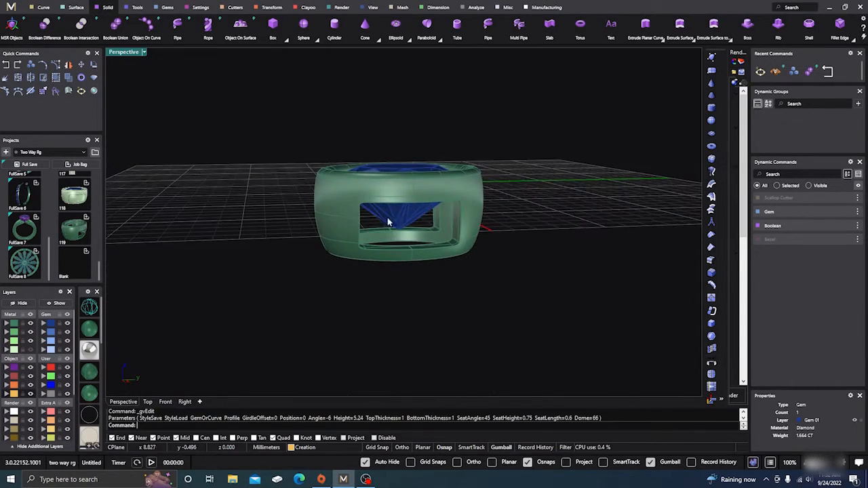
right_click_drag(388, 234, 424, 298)
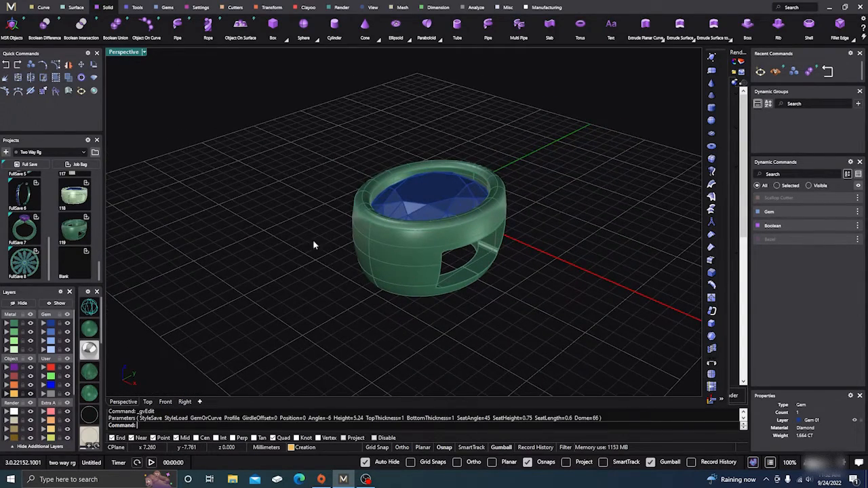
right_click_drag(312, 244, 349, 251)
right_click_drag(446, 319, 425, 288)
scroll(443, 237, "down", 3)
scroll(444, 240, "up", 7)
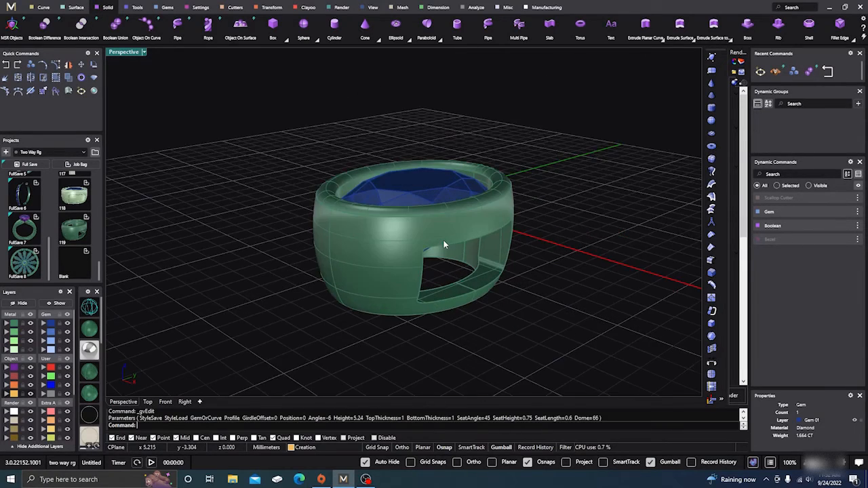
scroll(443, 244, "down", 5)
Switch to the Top view and display the bezel and gem shaded.
left_click(147, 402)
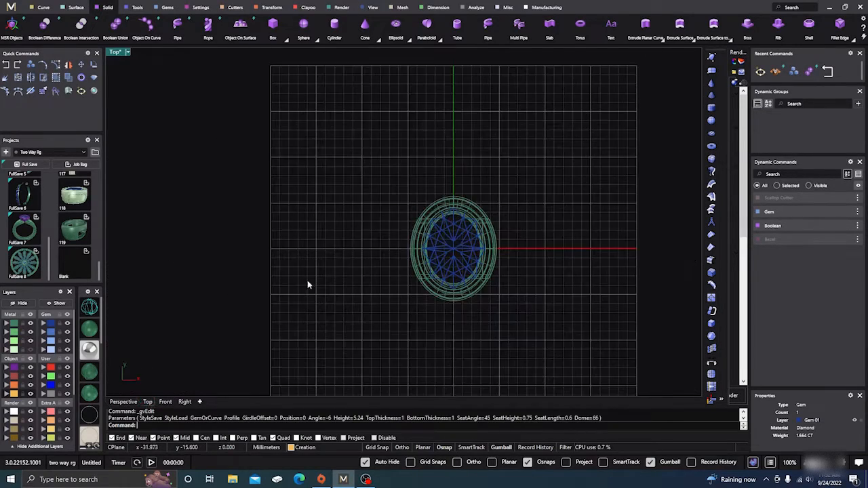
left_click(93, 330)
right_click_drag(278, 208, 298, 217)
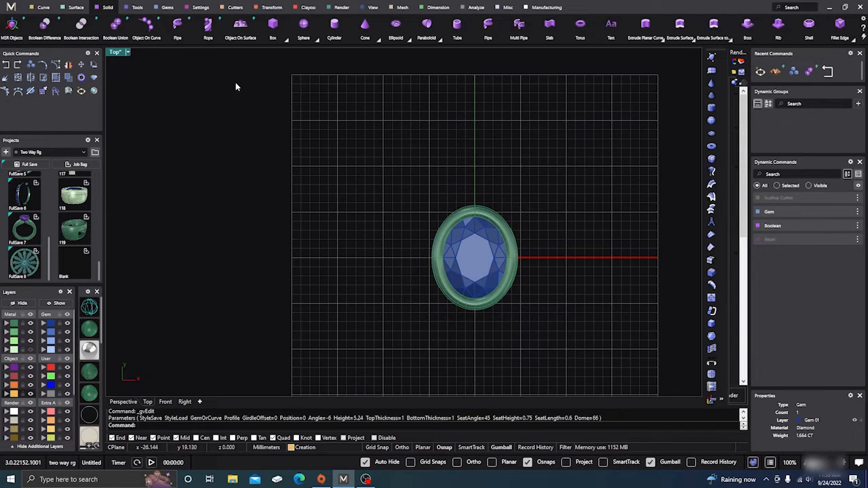
Draw a circle about 4.3 mm in diameter on the construction plane, well to the left of the bezel.
left_click(44, 8)
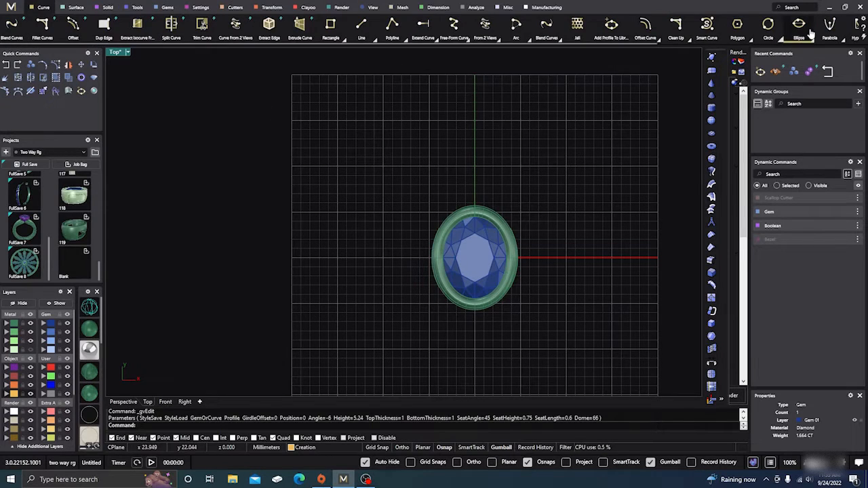
left_click(769, 27)
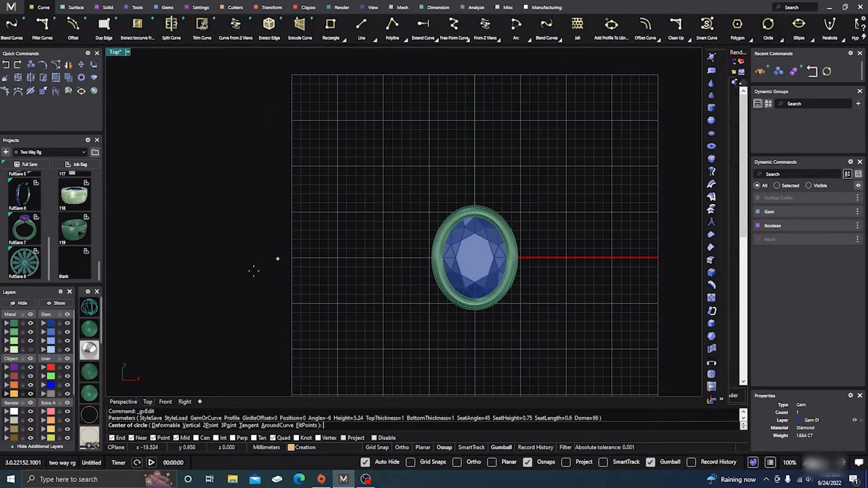
scroll(288, 245, "up", 2)
scroll(312, 240, "up", 2)
left_click(319, 226)
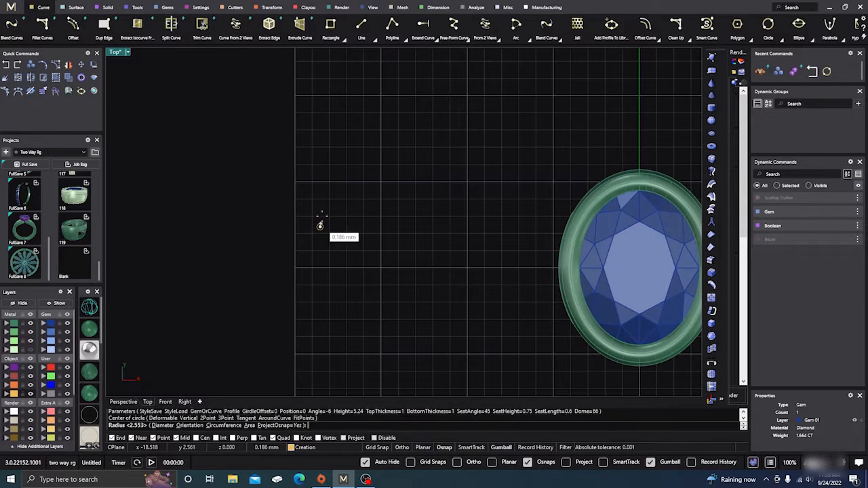
left_click(322, 190)
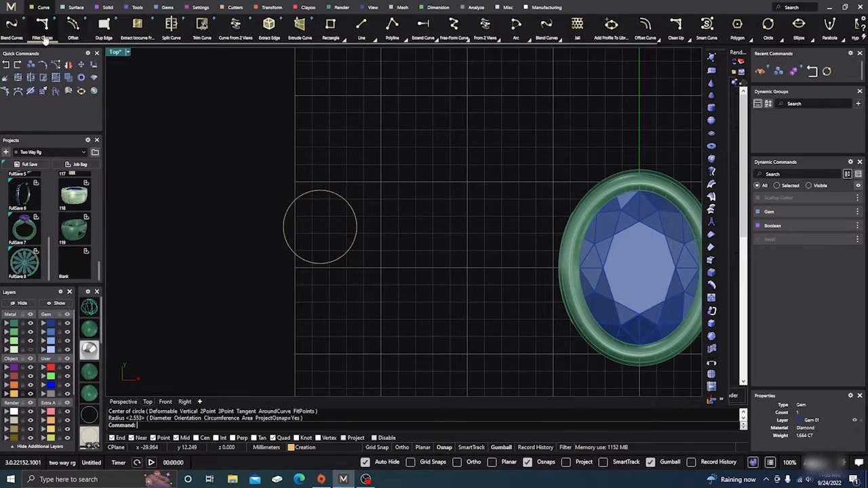
Try a line across the circle from its upper edge to its lowest point and delete it.
left_click(363, 27)
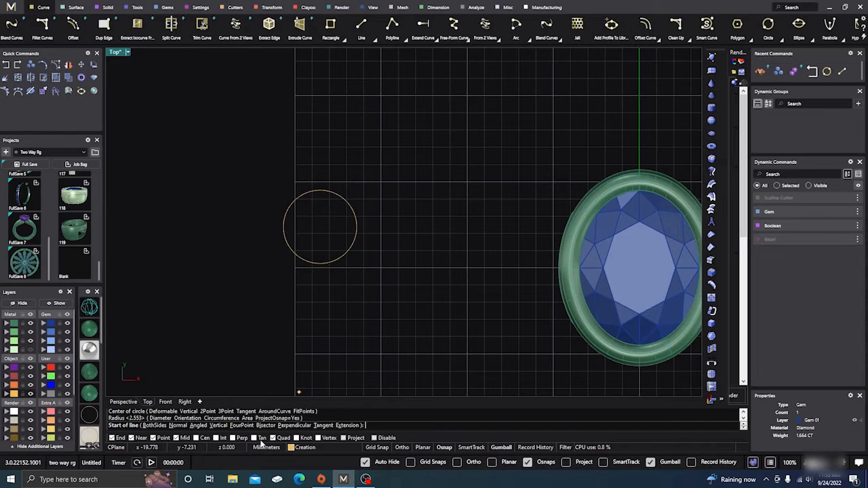
left_click(322, 191)
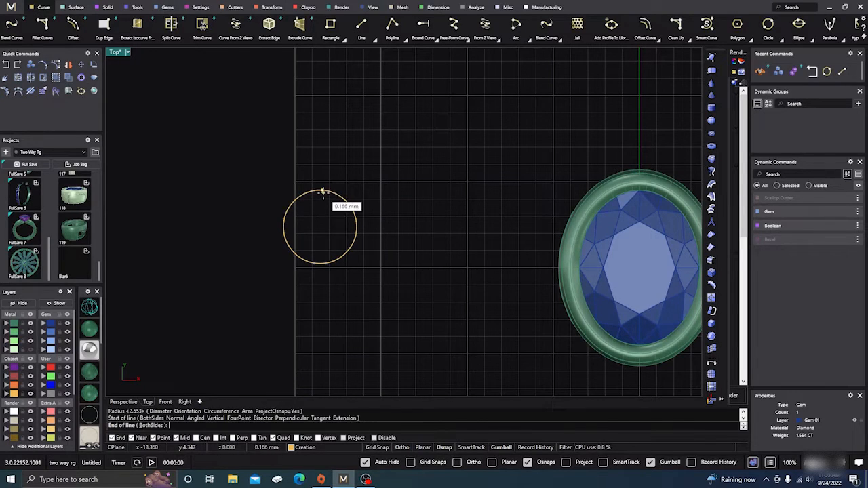
left_click(320, 263)
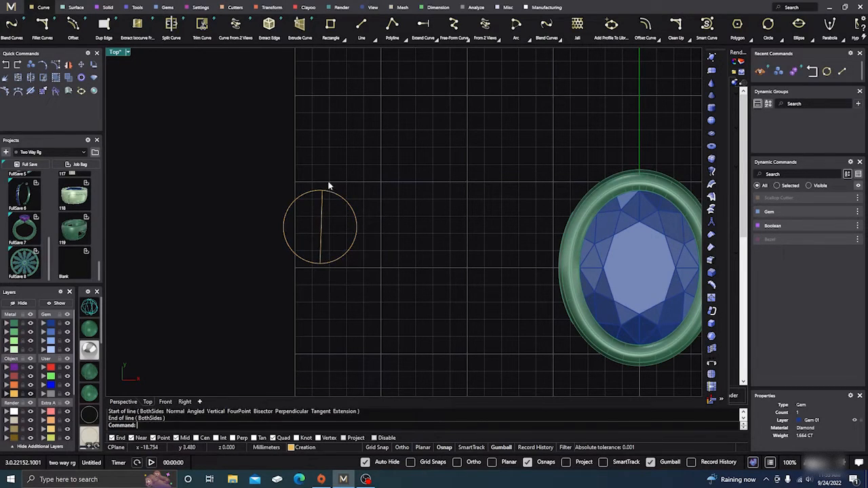
scroll(319, 227, "up", 3)
left_click(322, 230)
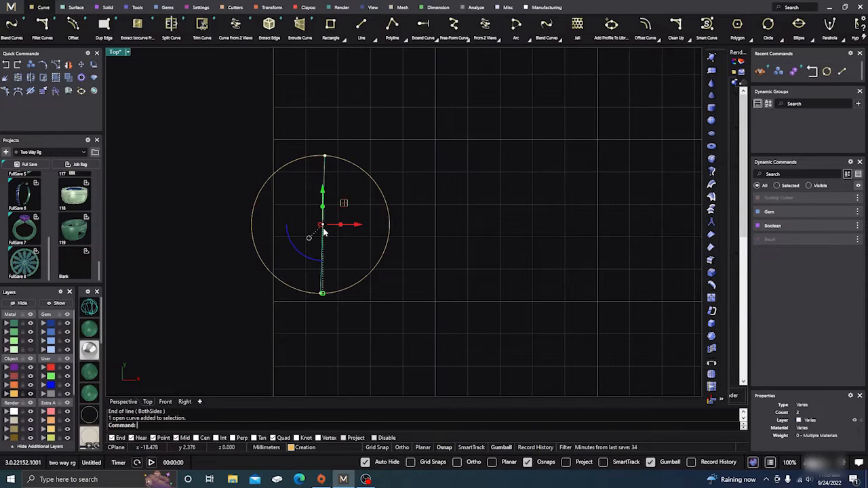
key("Delete")
Draw a vertical line across the circle from its upper quadrant point to its lower quadrant point.
key("Return")
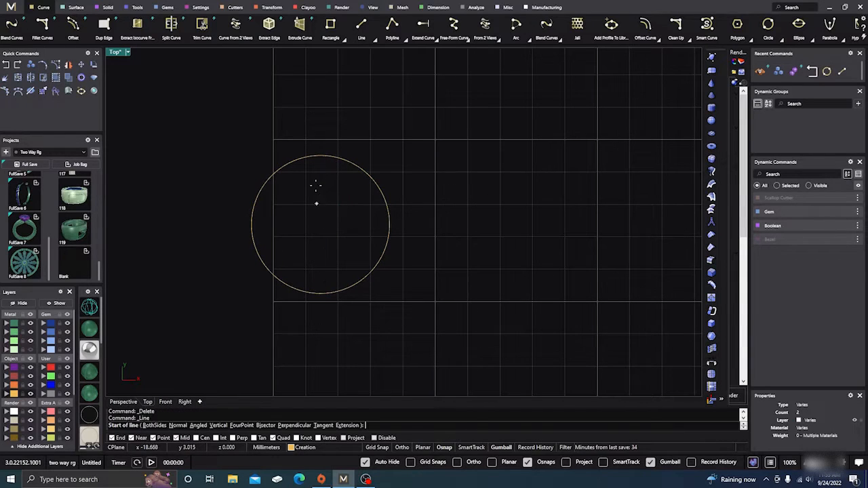
left_click(321, 157)
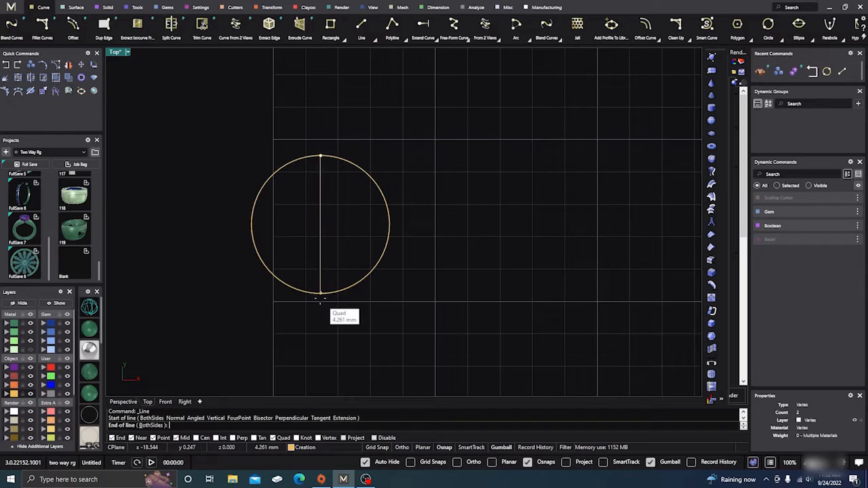
left_click(320, 294)
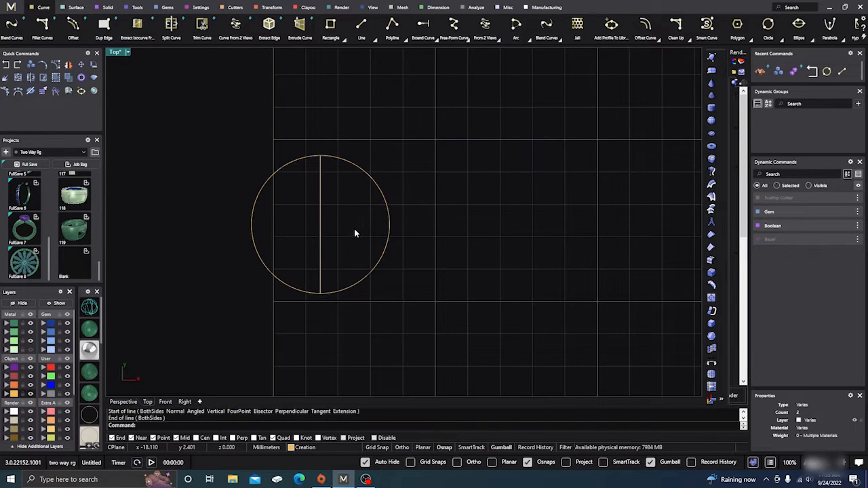
Split the circle into two halves with the vertical line and delete the line.
scroll(400, 207, "down", 2)
left_click(391, 214)
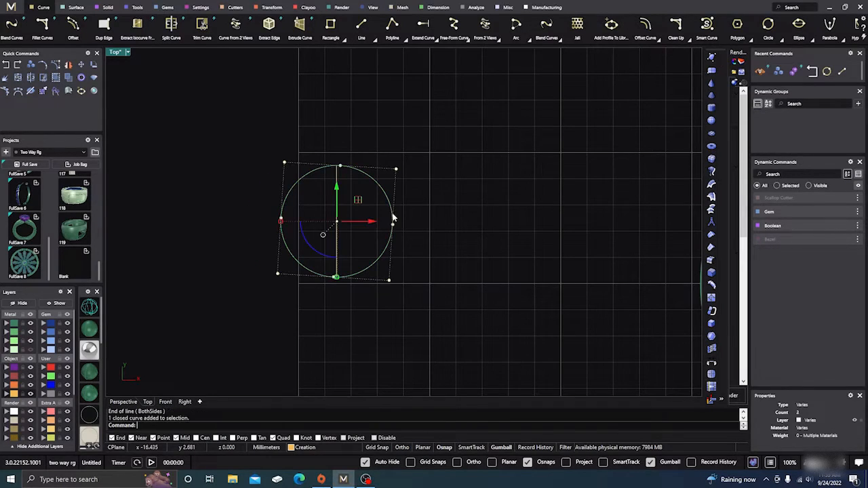
left_click(30, 77)
left_click(330, 218)
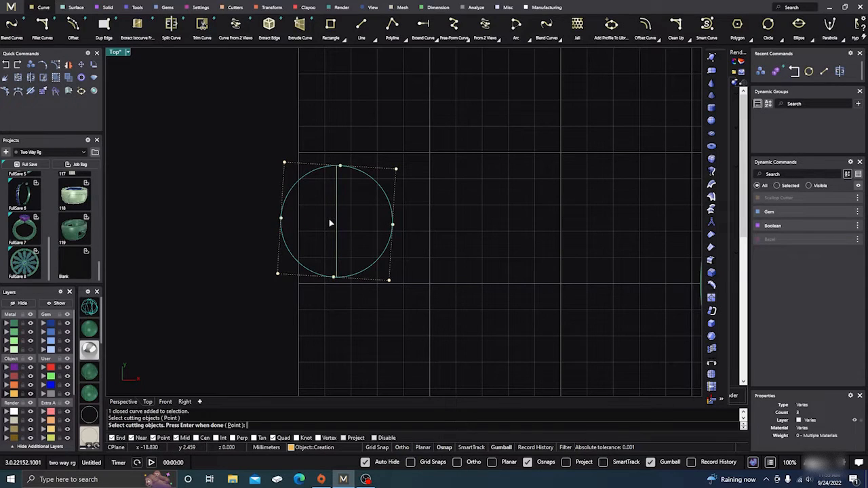
key("Return")
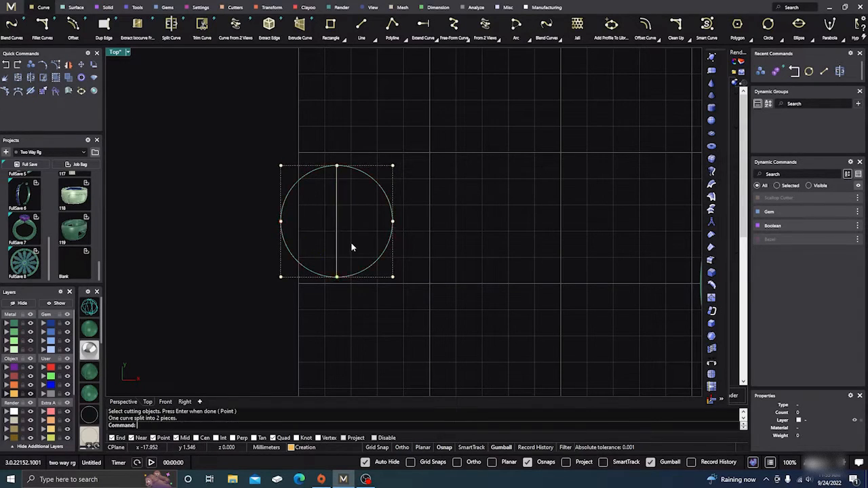
left_click(337, 238)
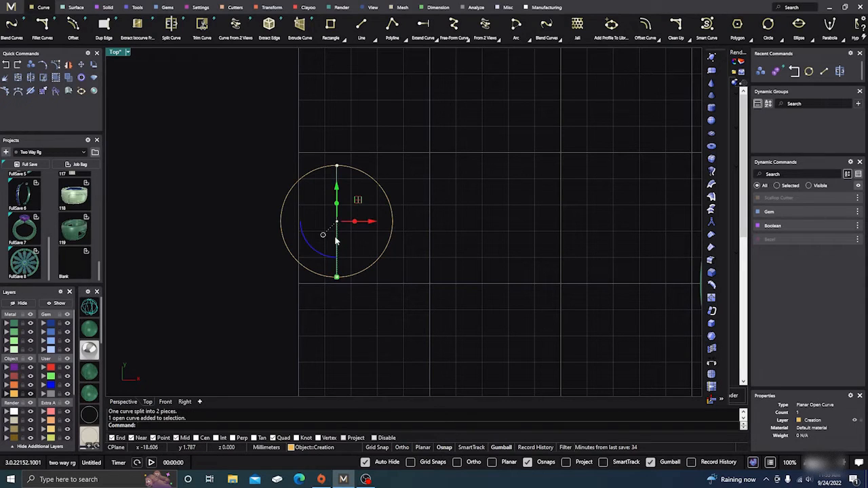
key("Delete")
Move the right half of the circle horizontally about 4 mm away from the left half.
left_click(385, 242)
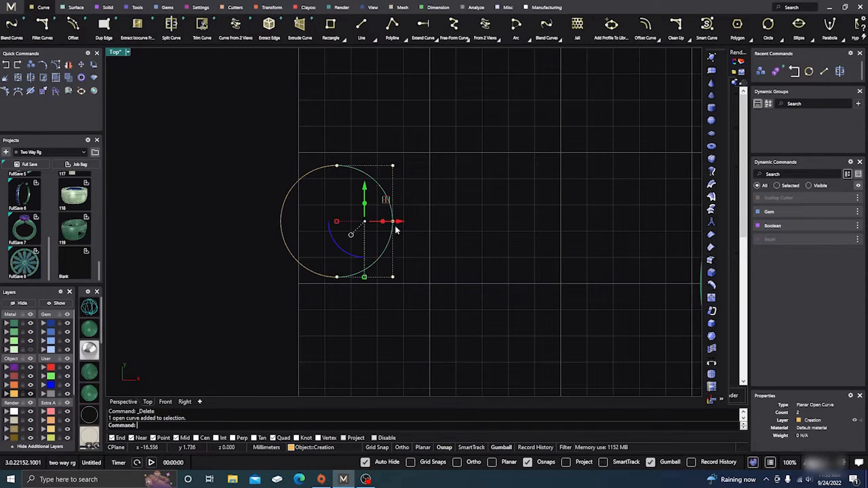
left_click_drag(400, 222, 502, 224)
left_click(391, 134)
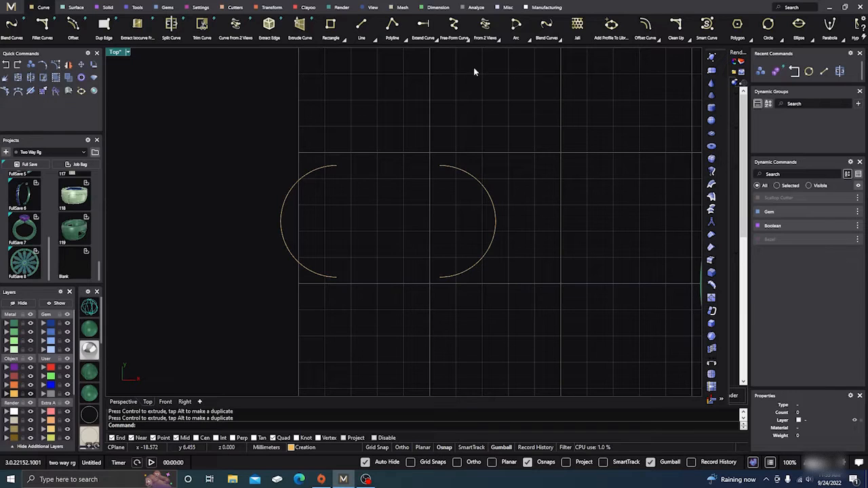
Blend the left arc's upper end to the right arc's lower end with Curvature continuity and join all three curves into one.
left_click(546, 26)
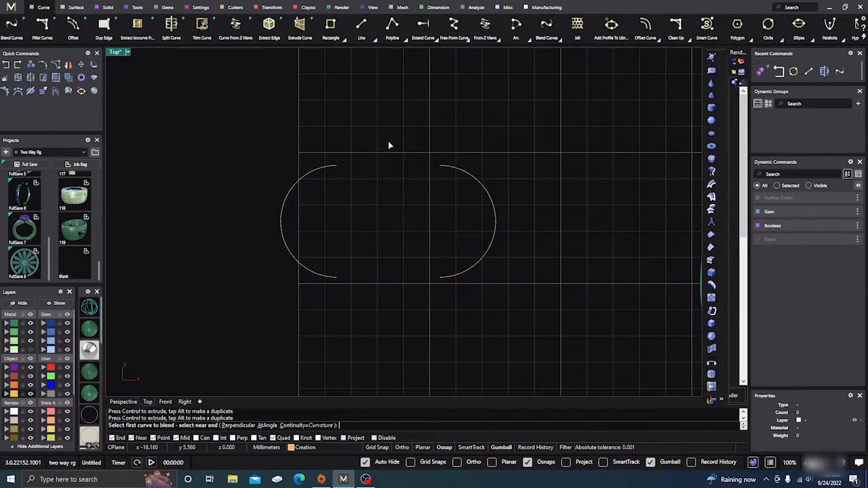
left_click(335, 167)
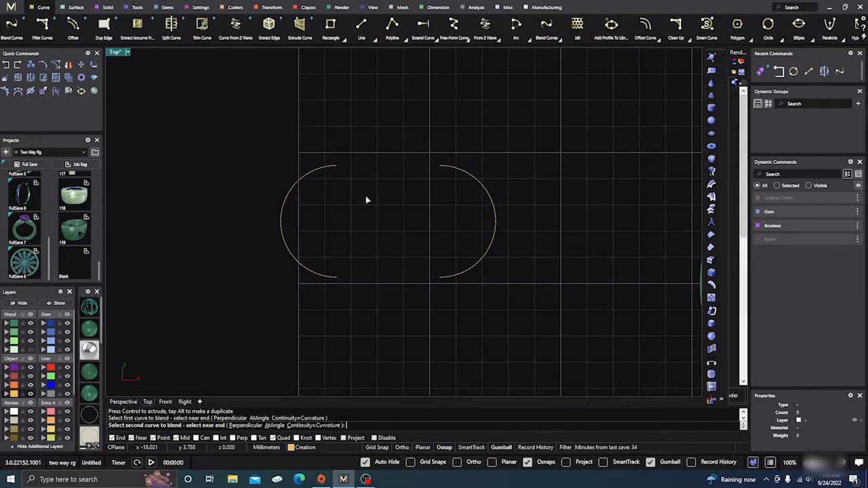
left_click(442, 282)
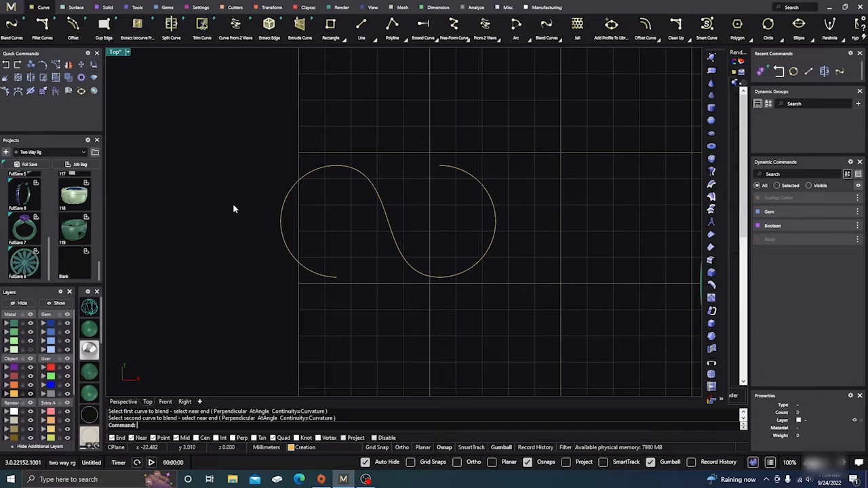
left_click_drag(226, 128, 477, 313)
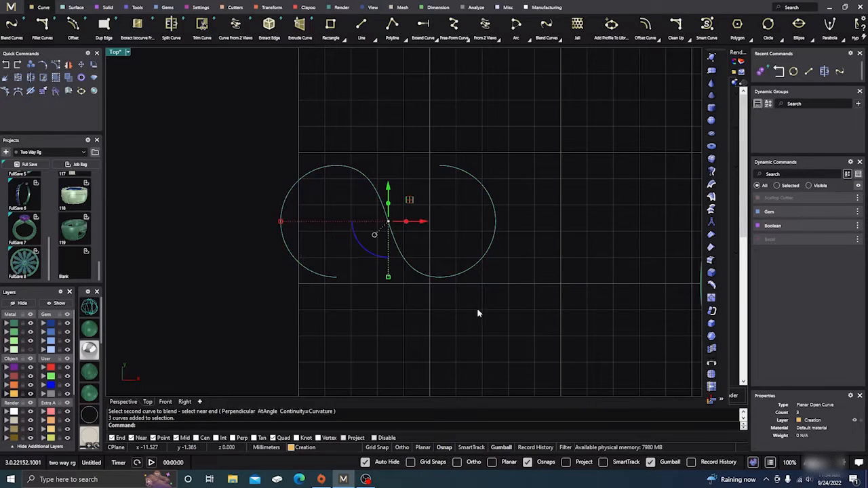
left_click(18, 78)
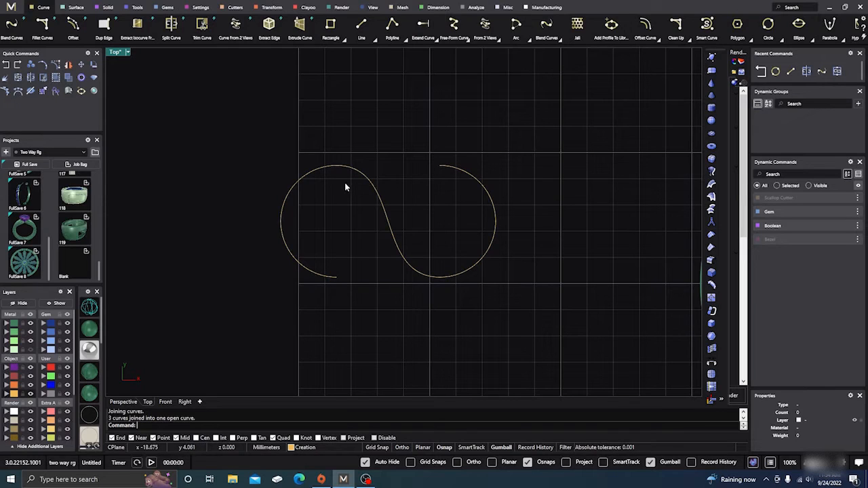
Offset the joined S-curve through a point about 0.5 mm away on both sides, with Round caps and InCPlane set to No.
left_click(390, 236)
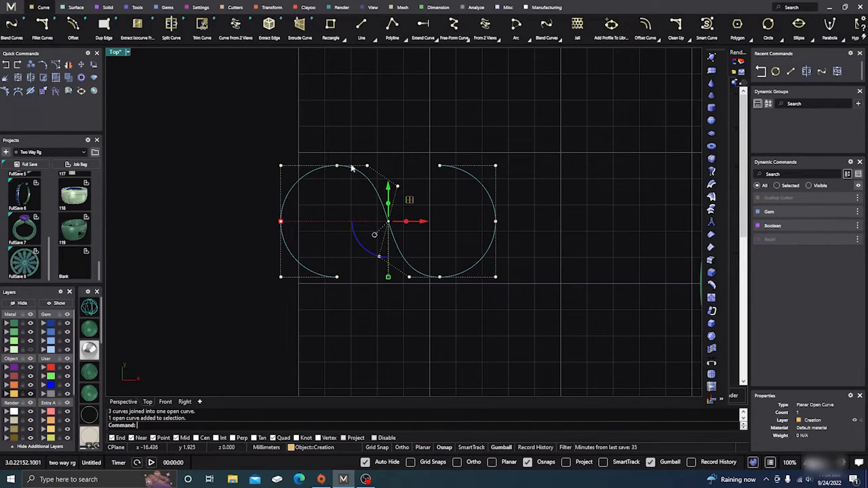
left_click(355, 97)
left_click(388, 213)
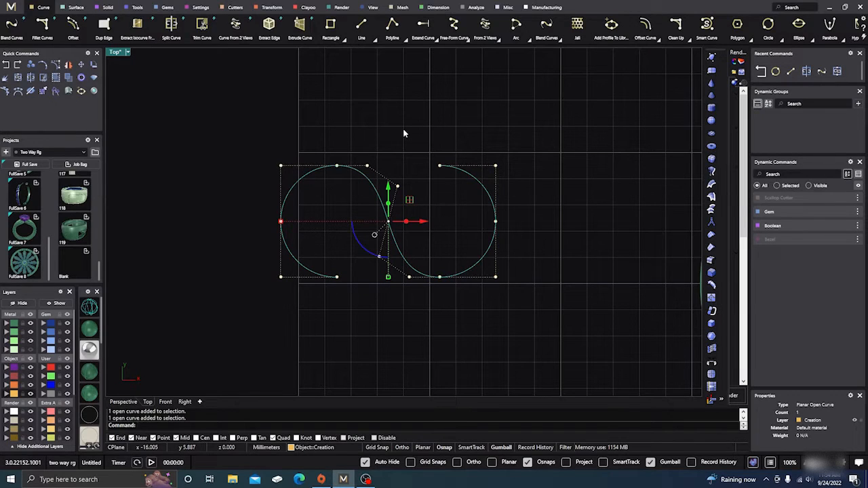
left_click(658, 41)
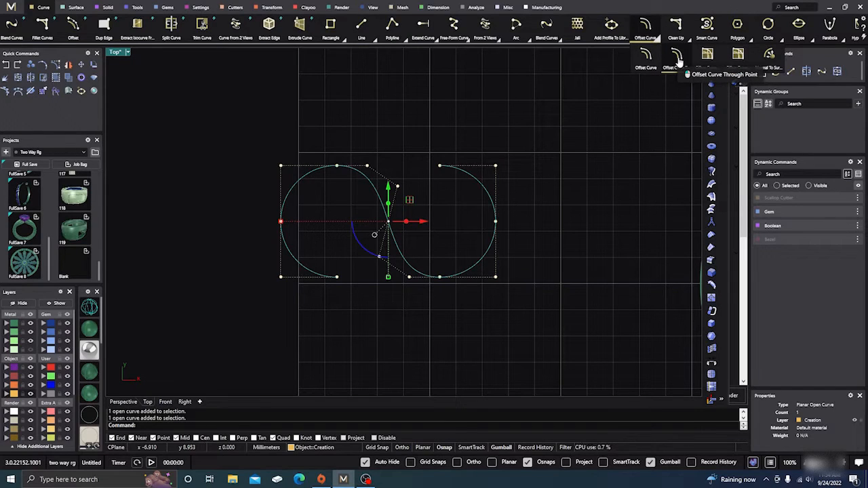
left_click(678, 61)
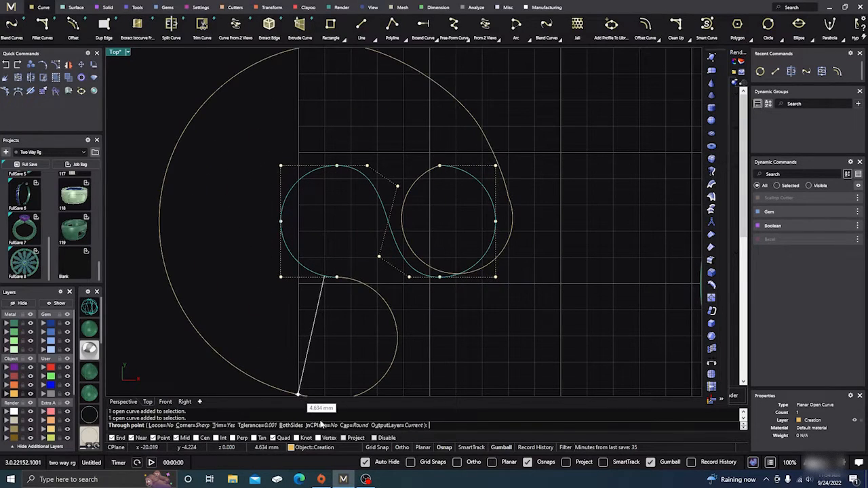
left_click(321, 425)
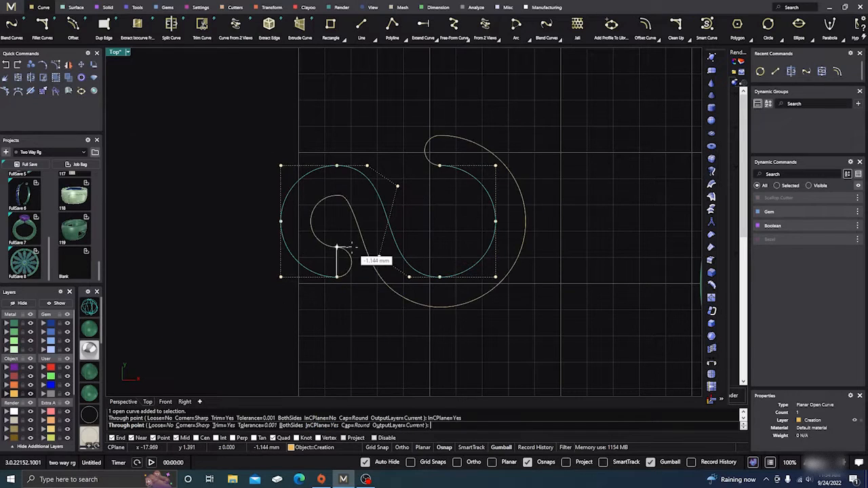
left_click(325, 427)
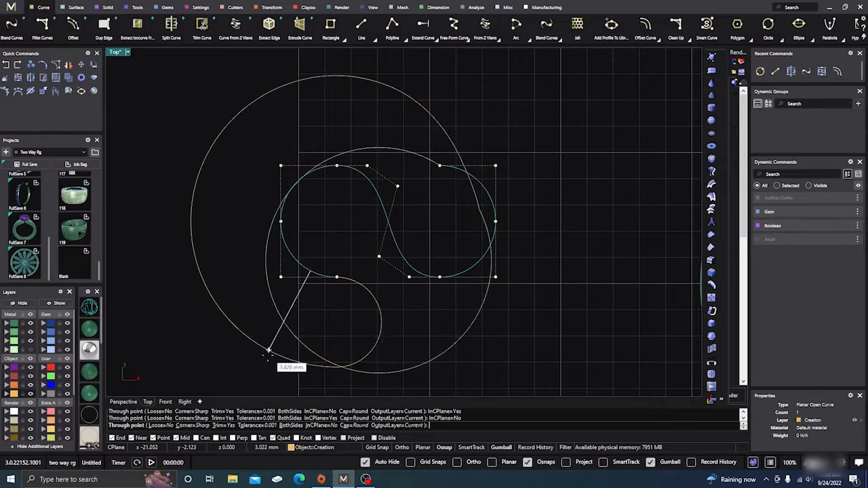
left_click(291, 426)
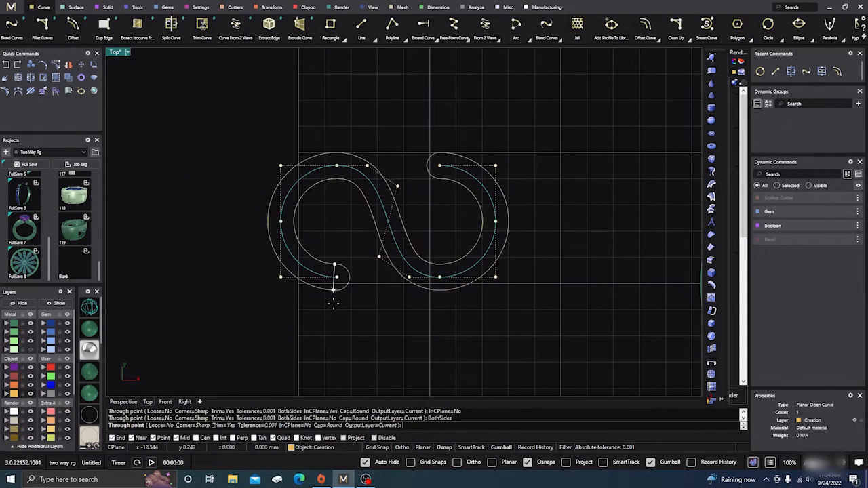
left_click(327, 426)
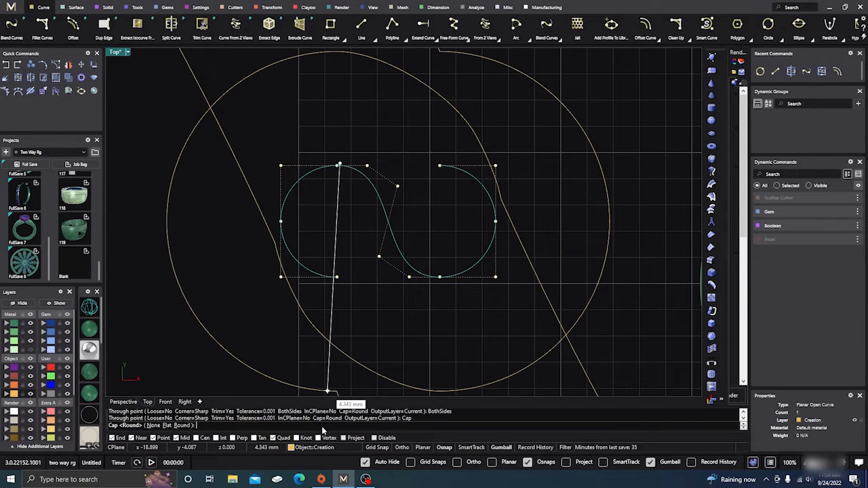
left_click(181, 426)
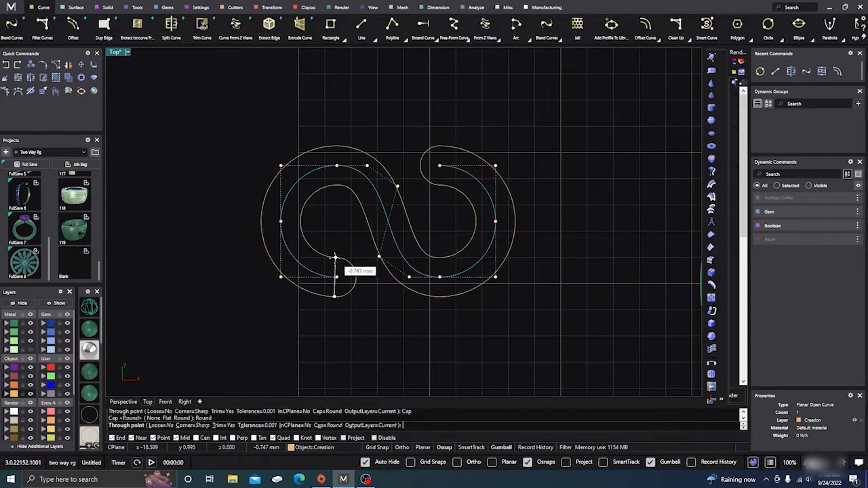
scroll(334, 258, "up", 4)
scroll(332, 258, "up", 2)
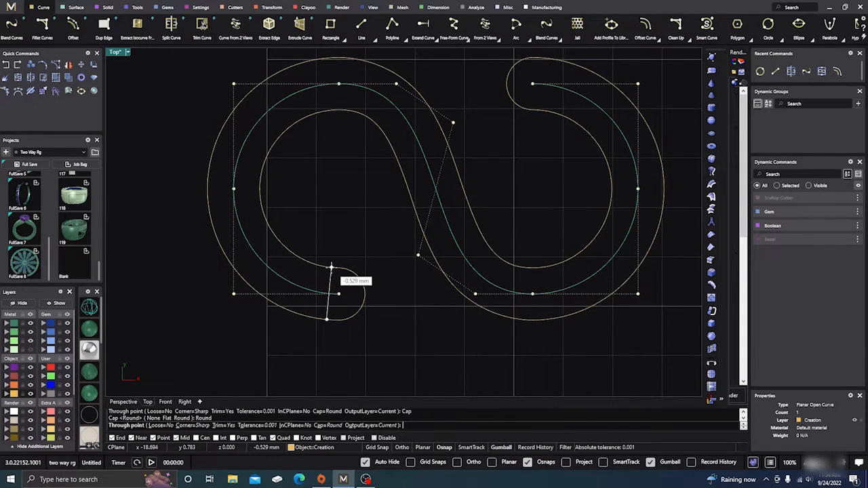
left_click(332, 266)
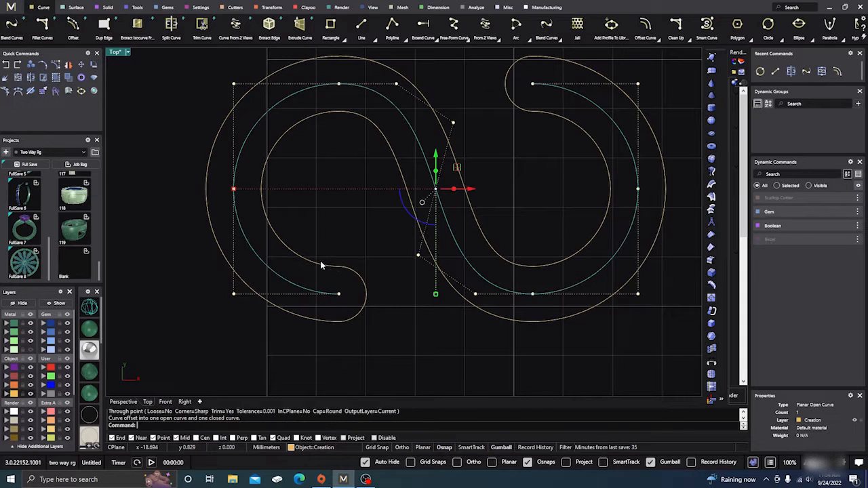
Delete the original centre S-curve from inside the round-capped offset outline.
scroll(319, 264, "down", 4)
left_click(375, 312)
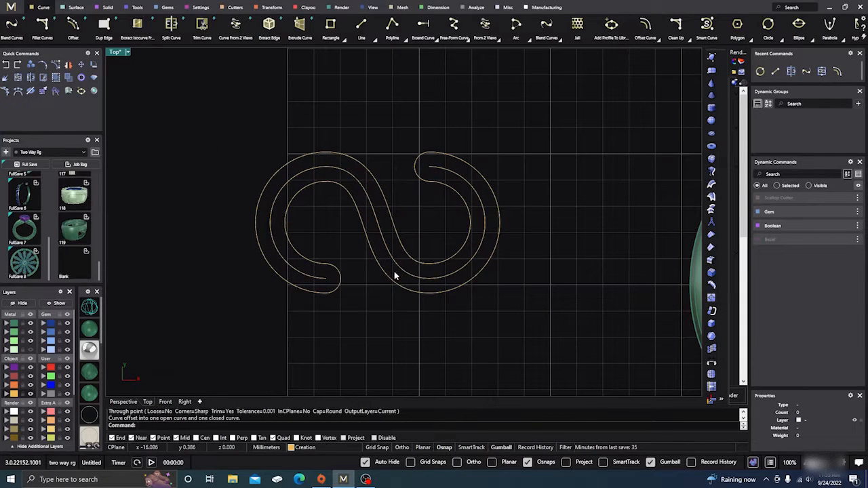
left_click(399, 268)
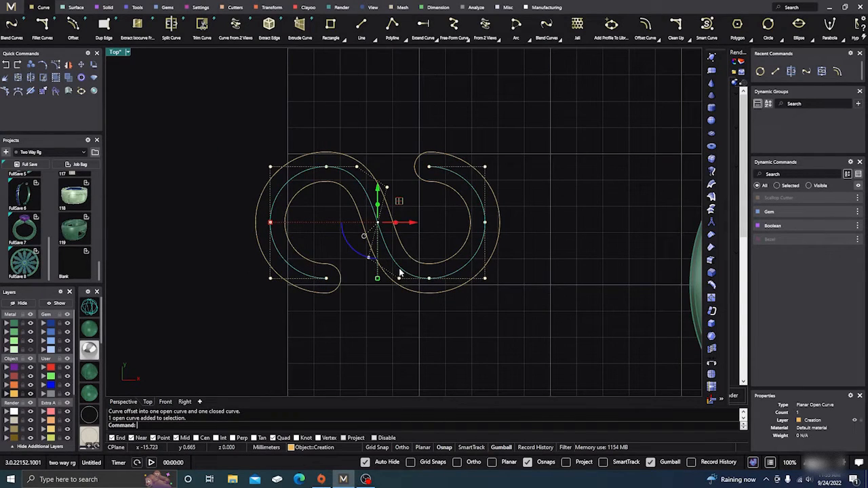
key("Delete")
left_click(365, 236)
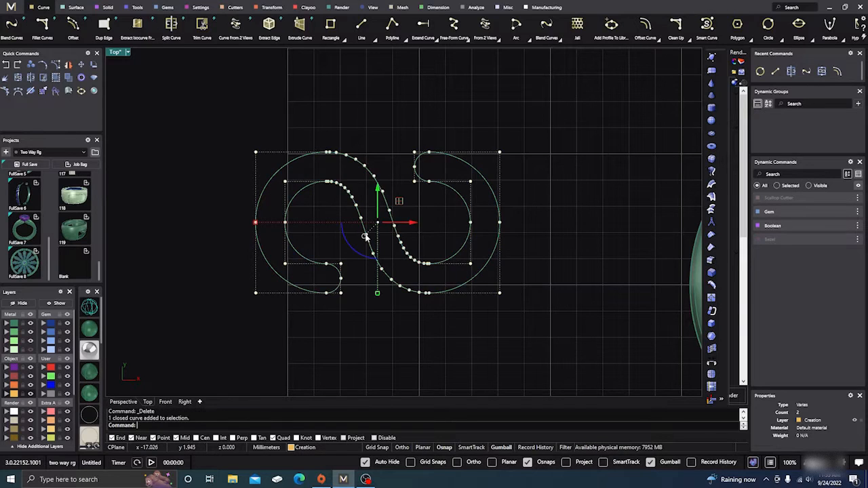
key("Escape")
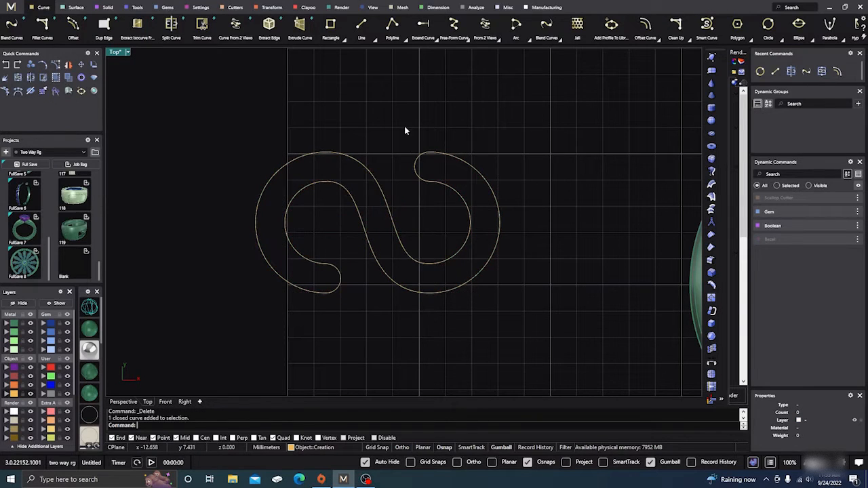
Add the closed S-shaped outline to the ScallopCutter profile library and open the profile name for editing.
scroll(417, 118, "down", 4)
right_click_drag(417, 118, 369, 175)
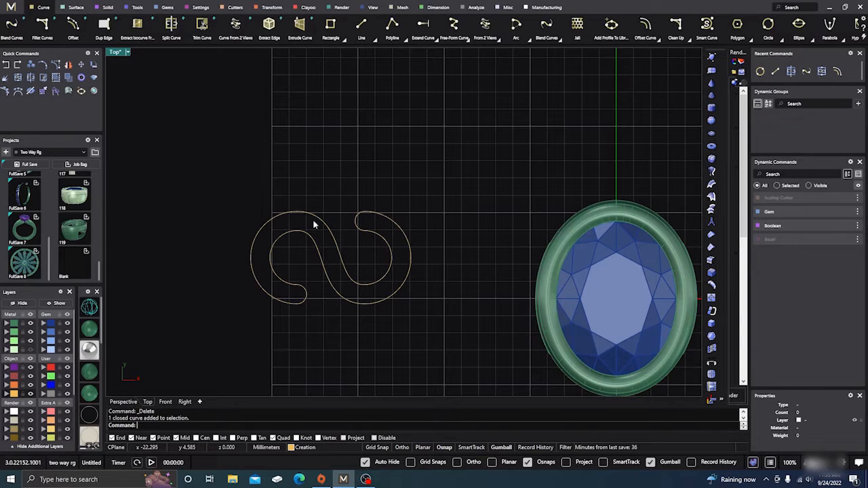
right_click_drag(353, 157, 360, 145)
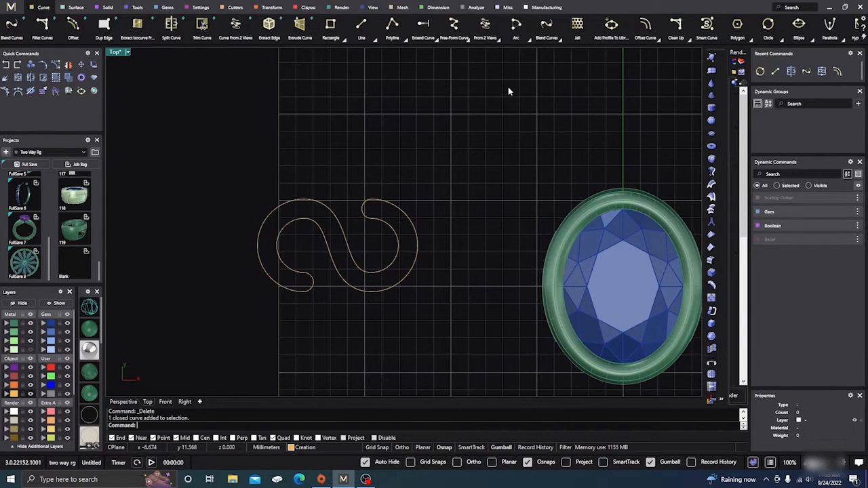
left_click(417, 244)
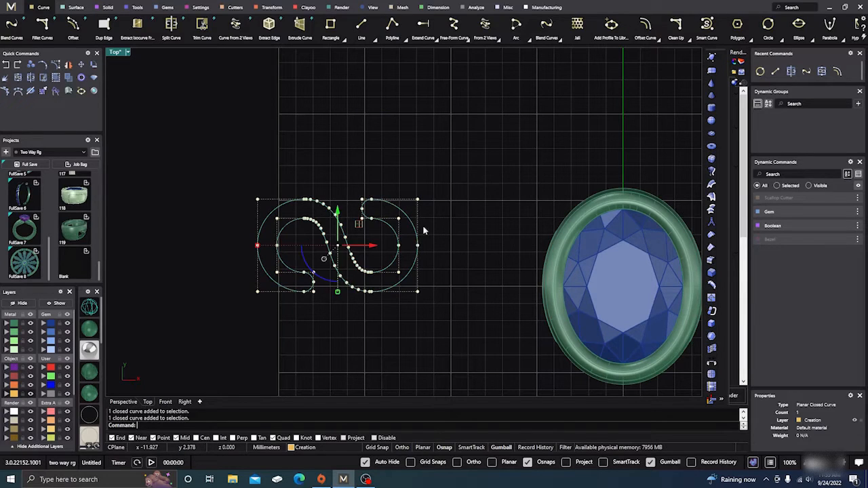
left_click(438, 200)
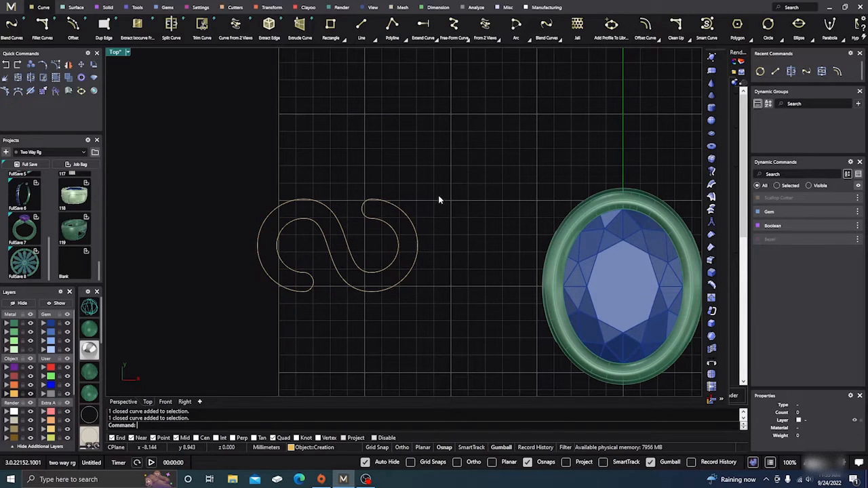
left_click(613, 27)
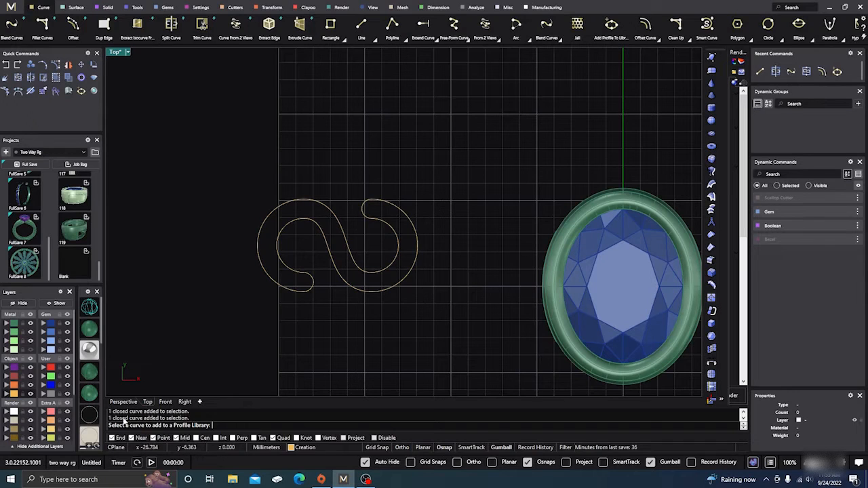
left_click(312, 284)
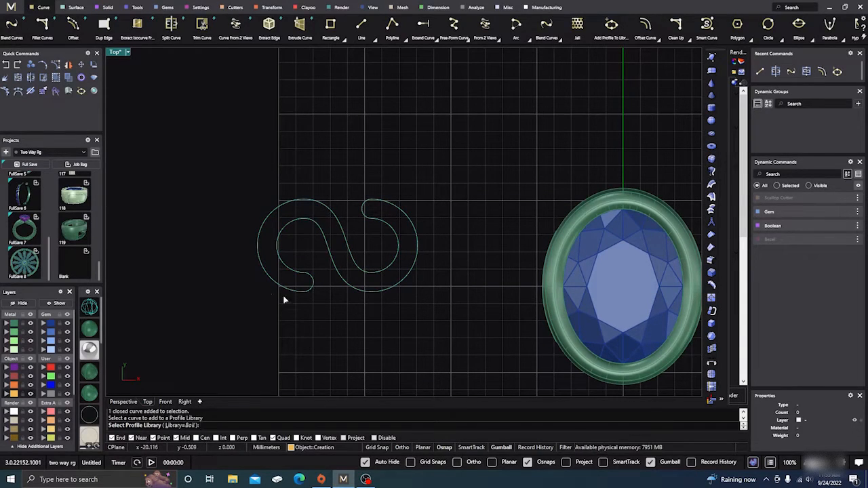
left_click(181, 426)
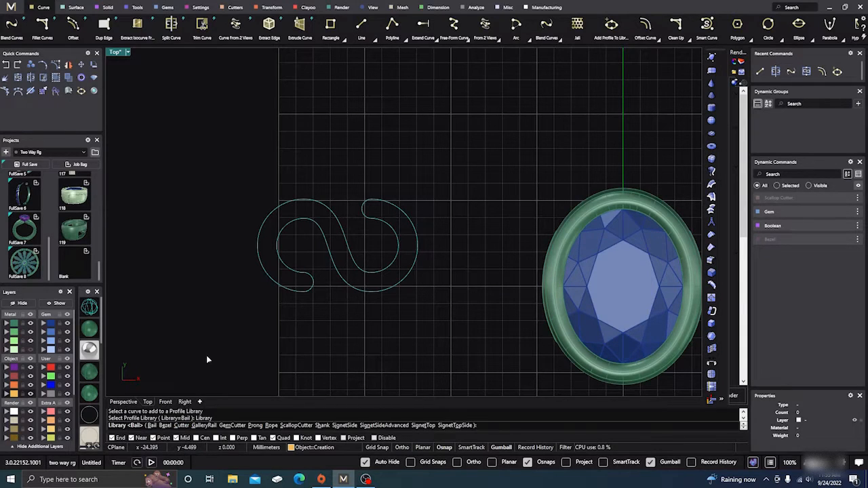
left_click(296, 425)
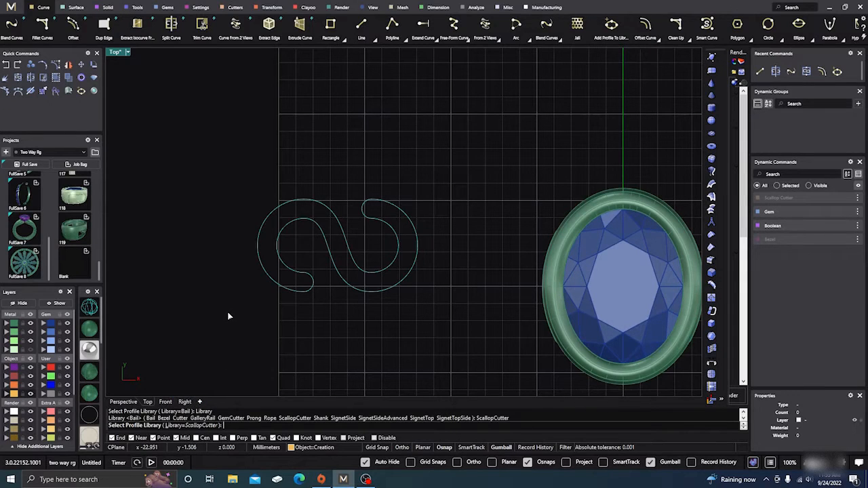
key("Return")
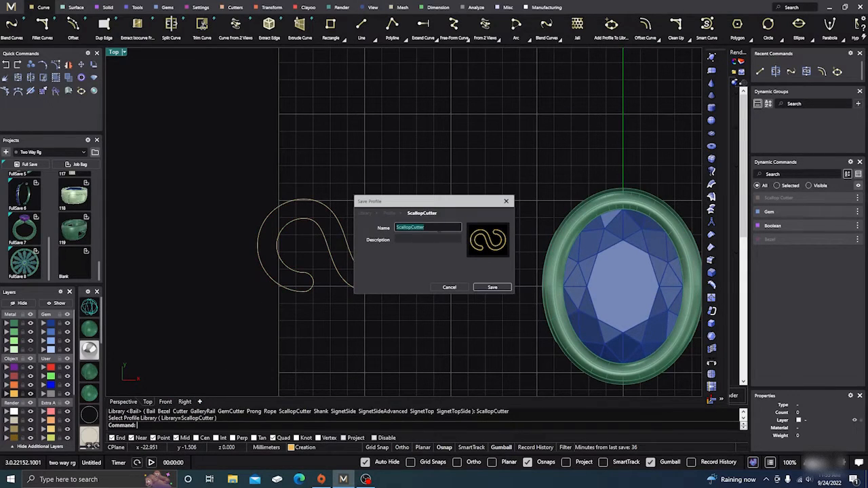
left_click(438, 230)
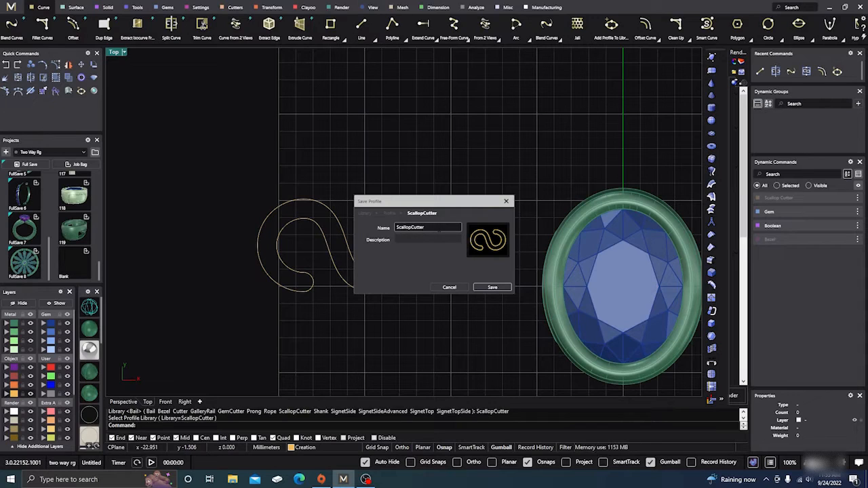
Save the S-shaped profile to the library as ScallopCutter01 and delete its curve from the model.
type("01")
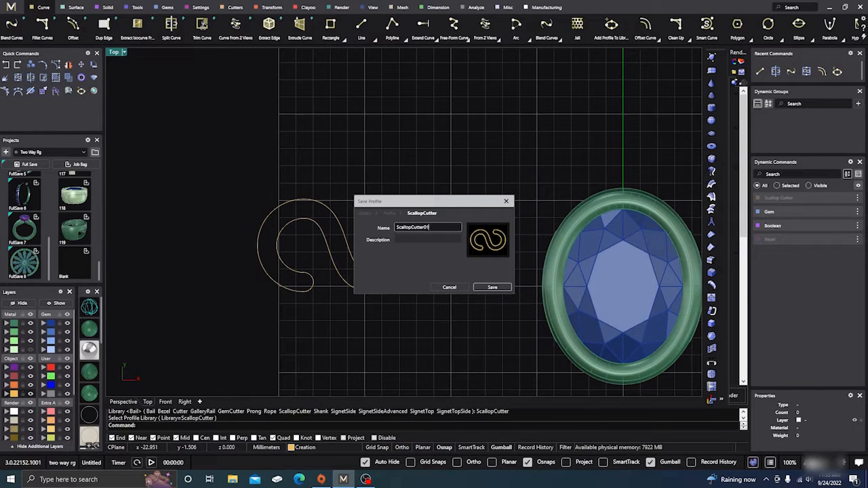
left_click(493, 287)
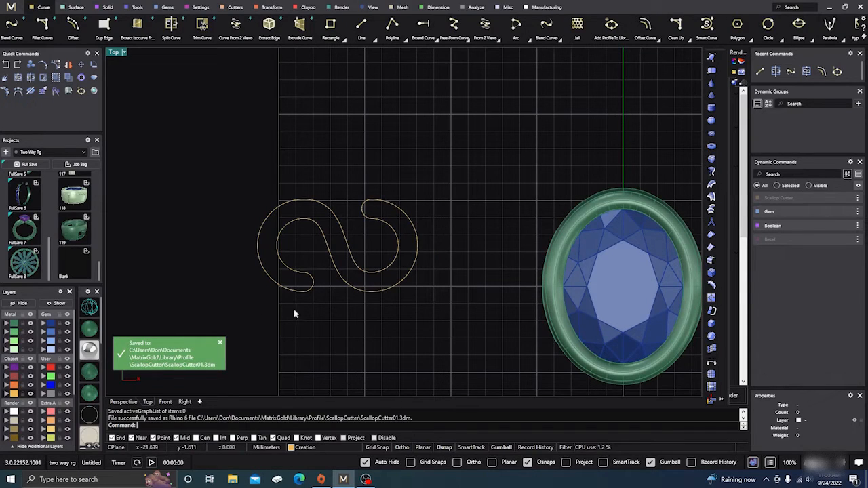
left_click_drag(422, 320, 274, 199)
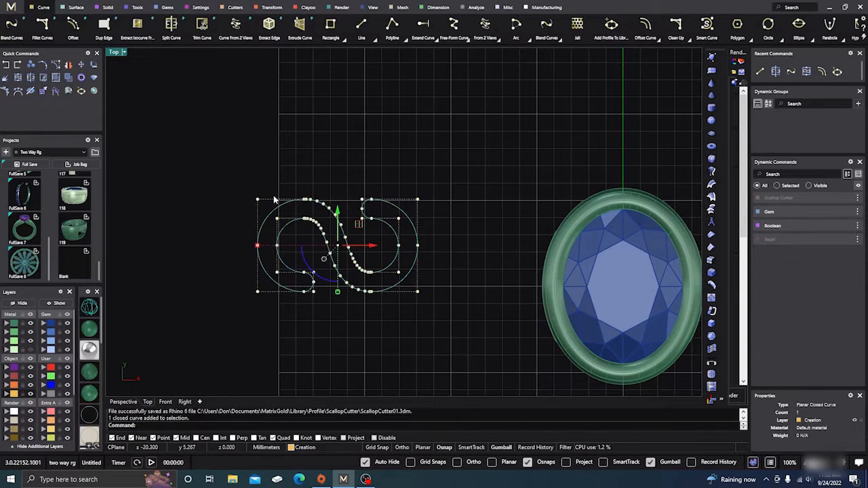
key("Delete")
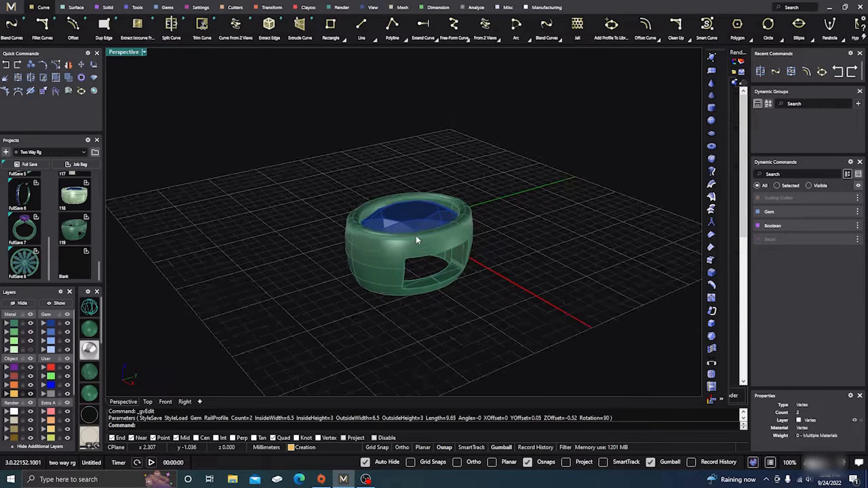
Make an in-place copy of the bezel around the oval gem.
left_click(416, 235)
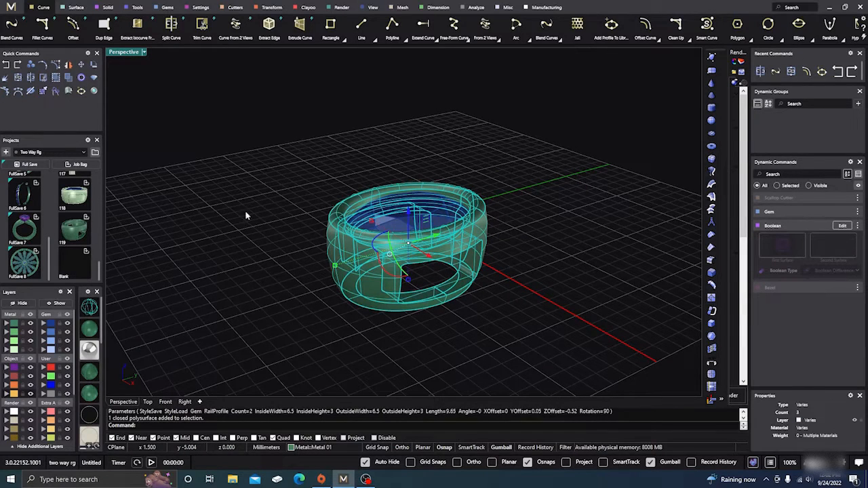
left_click(31, 65)
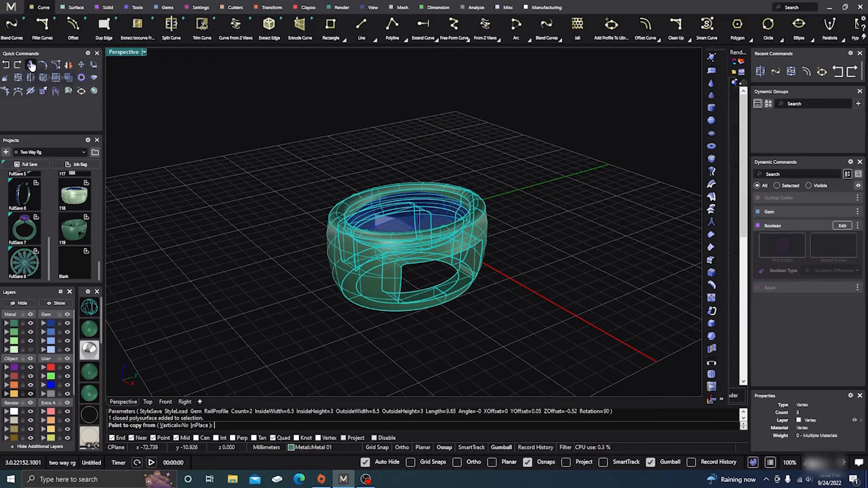
left_click(205, 424)
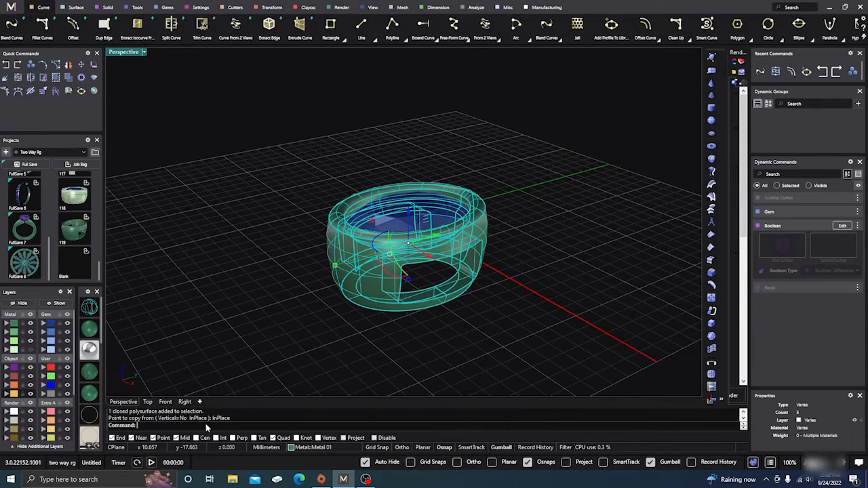
Move one of the two overlapping bezels to the Metal 03 layer and hide that layer.
left_click(238, 288)
left_click(363, 283)
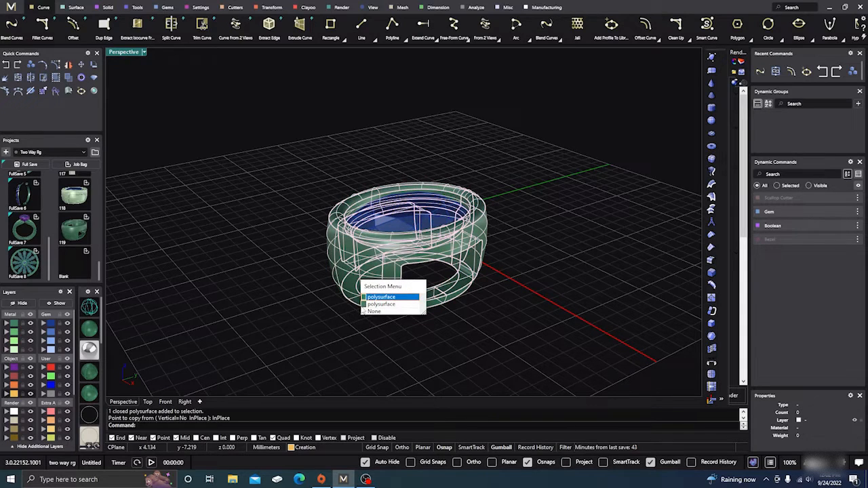
left_click(369, 304)
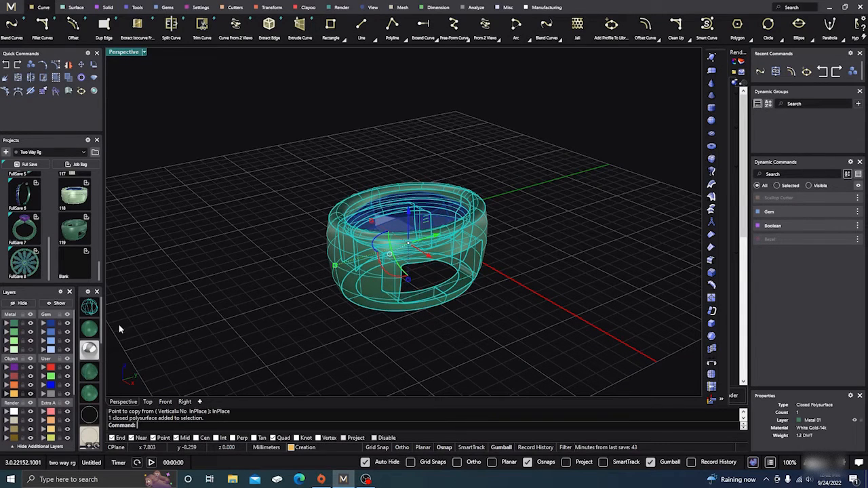
left_click(9, 343)
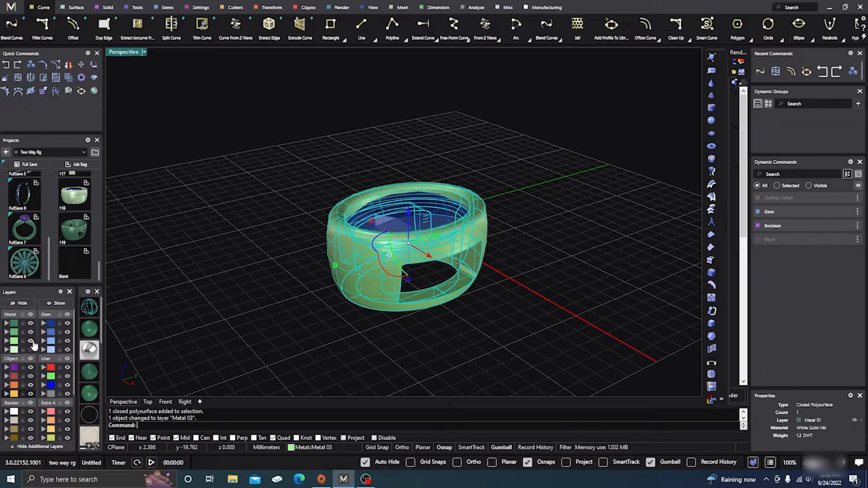
key("Escape")
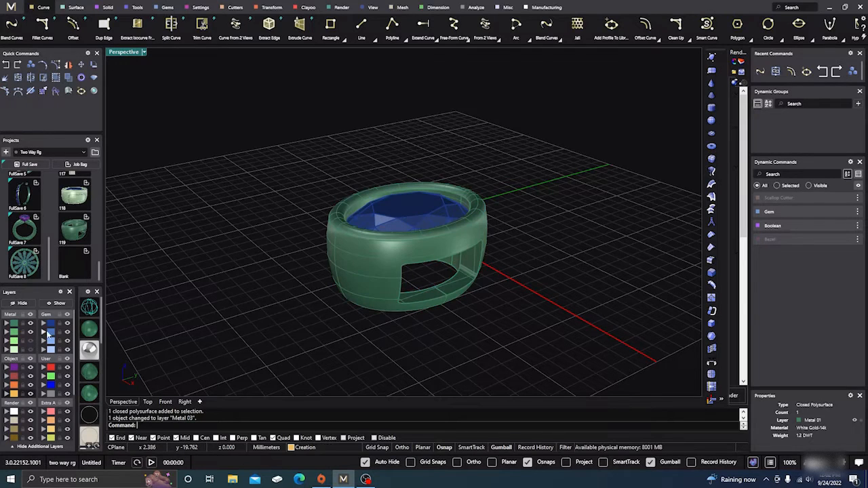
Edit the existing Scallop Cutter and replace its rail profile with ScallopCutter01 from the library.
scroll(445, 242, "down", 2)
mouse_move(459, 288)
right_mouse_down()
mouse_move(452, 278)
mouse_move(457, 289)
right_mouse_up()
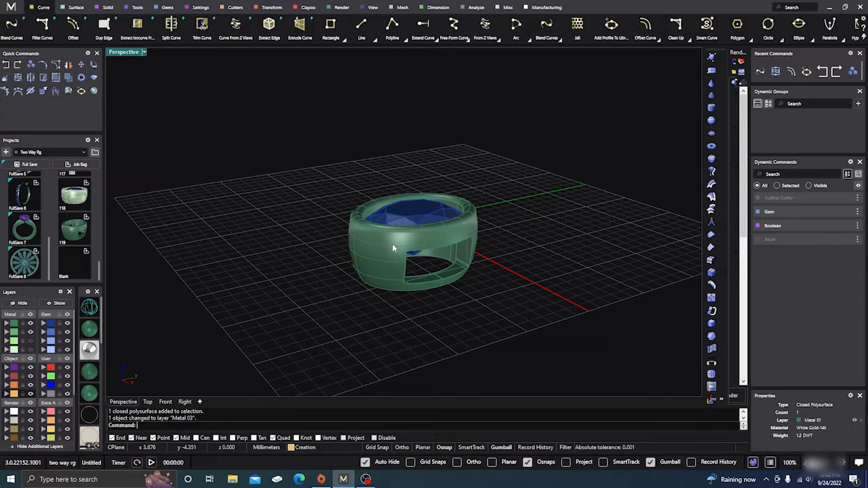
scroll(420, 261, "up", 2)
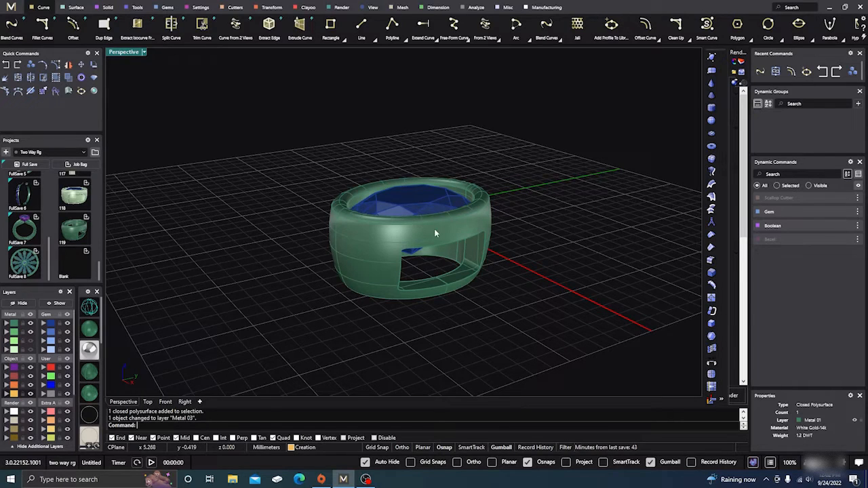
scroll(434, 232, "down", 1)
left_click(840, 198)
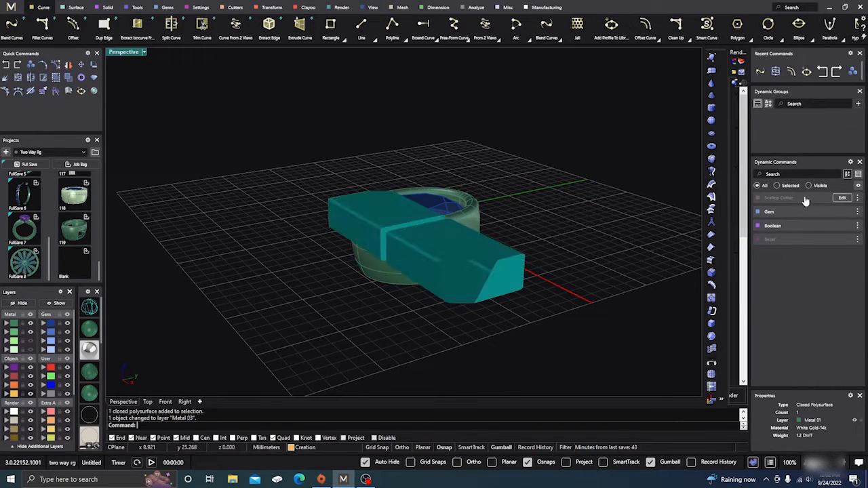
left_click(843, 199)
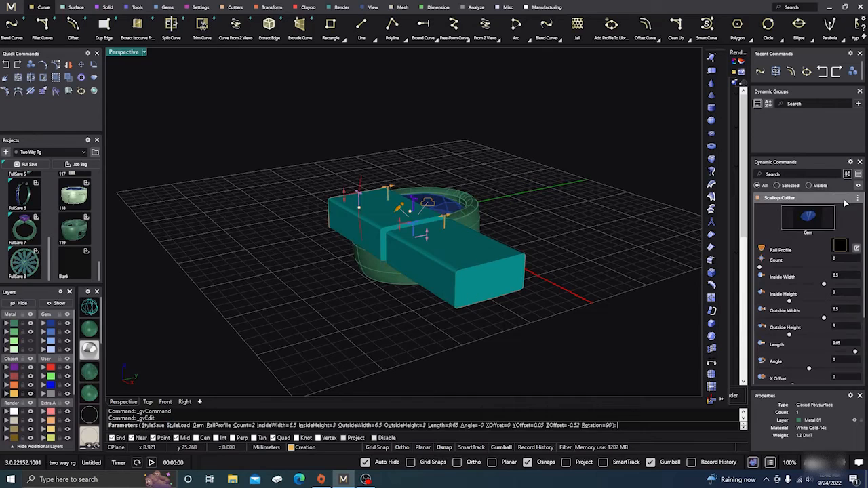
left_click(840, 245)
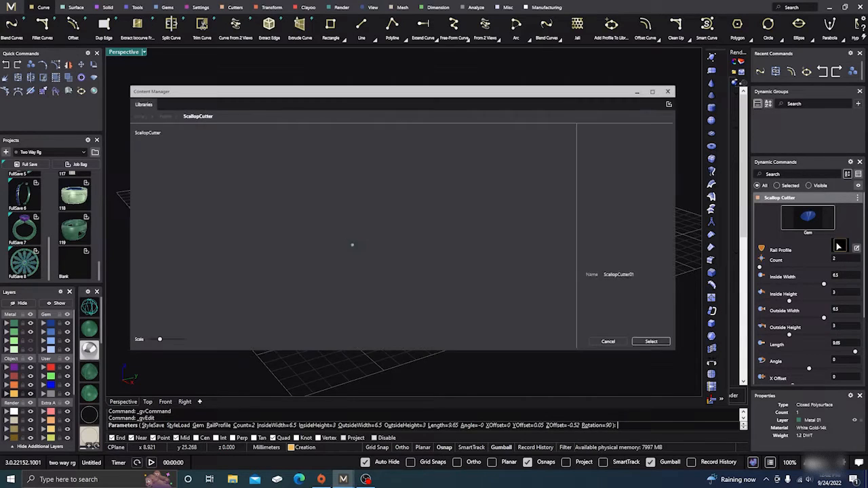
left_click(195, 202)
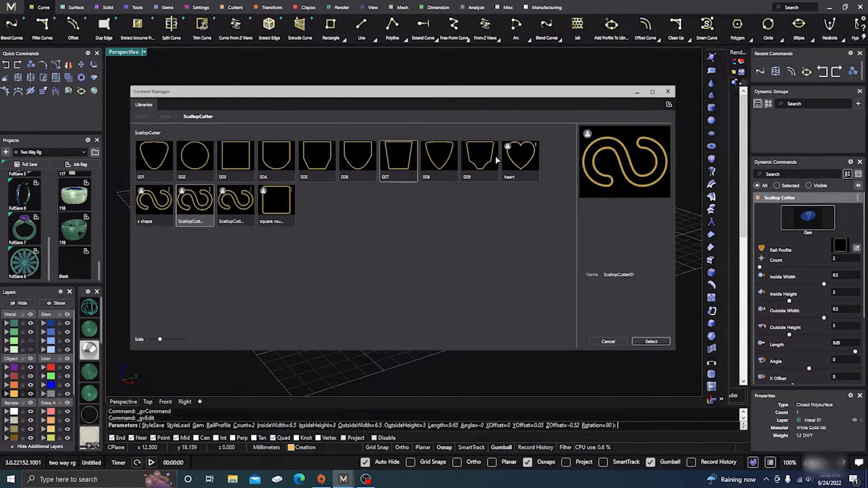
left_click(649, 343)
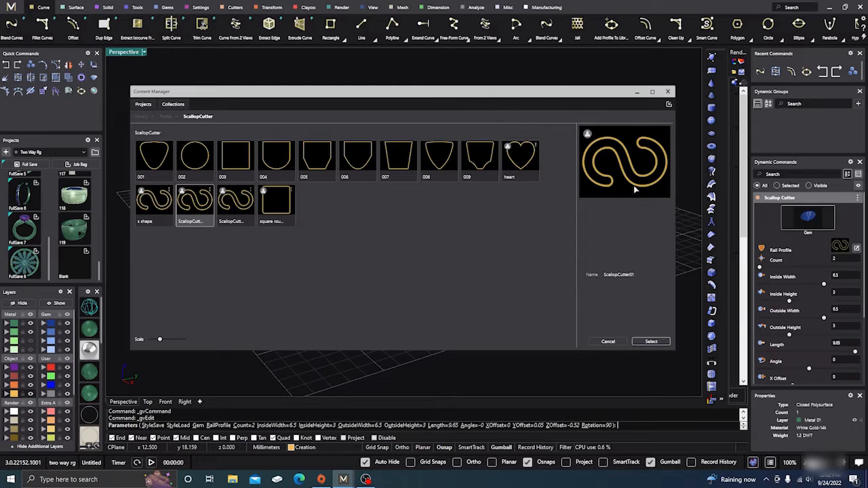
left_click(668, 92)
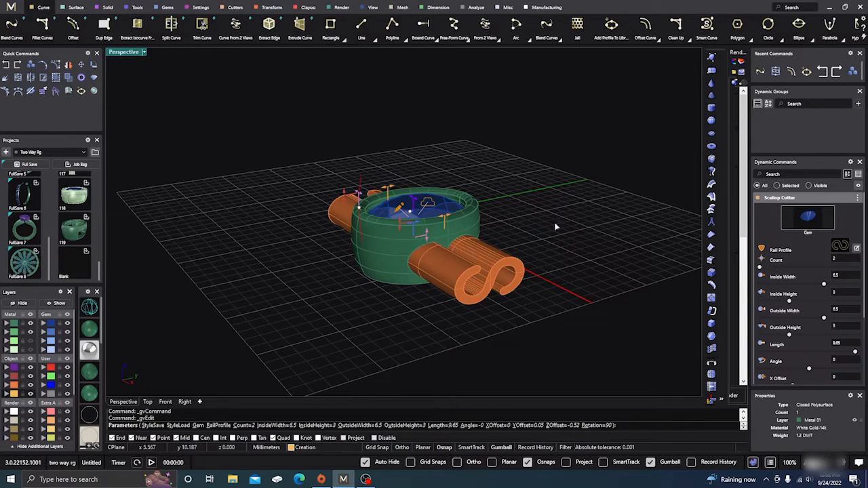
View the S-shaped scallop cutter from the Right view and set its inside width to 6.52 mm.
right_click_drag(556, 226, 519, 223)
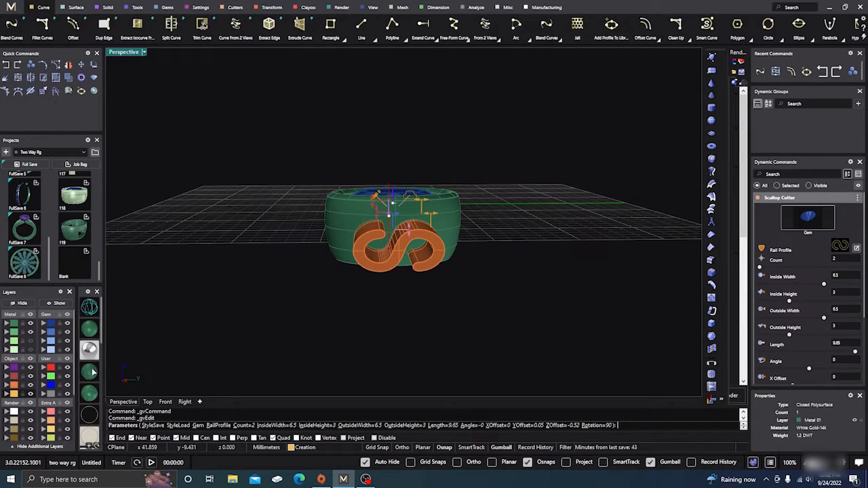
mouse_move(88, 339)
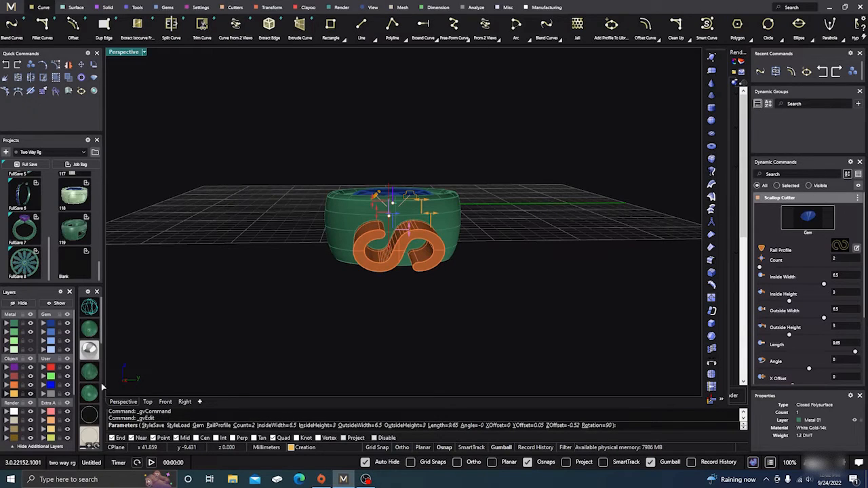
left_click(165, 401)
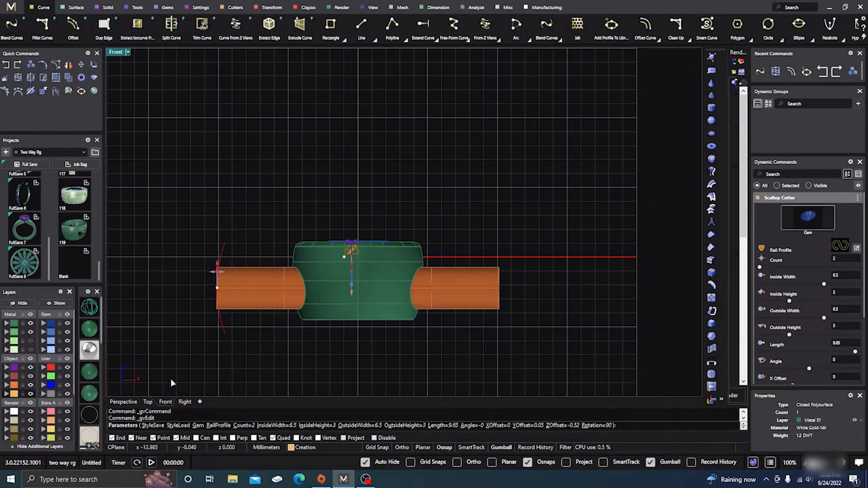
left_click(184, 401)
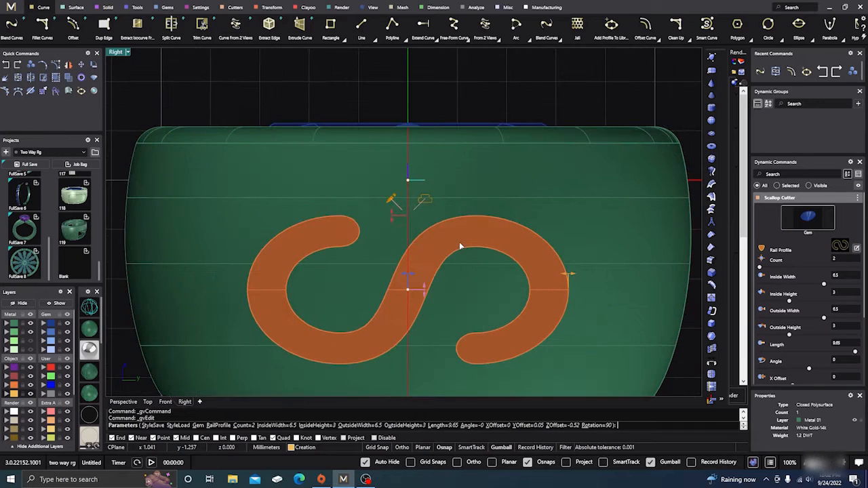
mouse_move(392, 220)
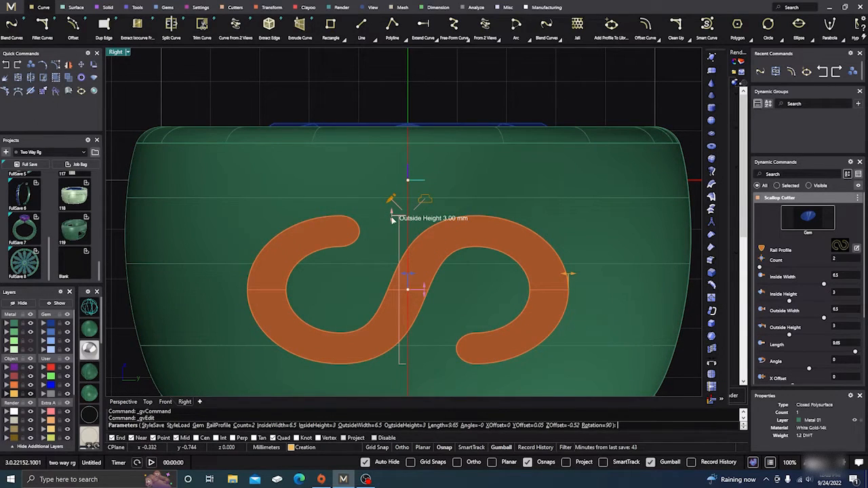
mouse_move(567, 276)
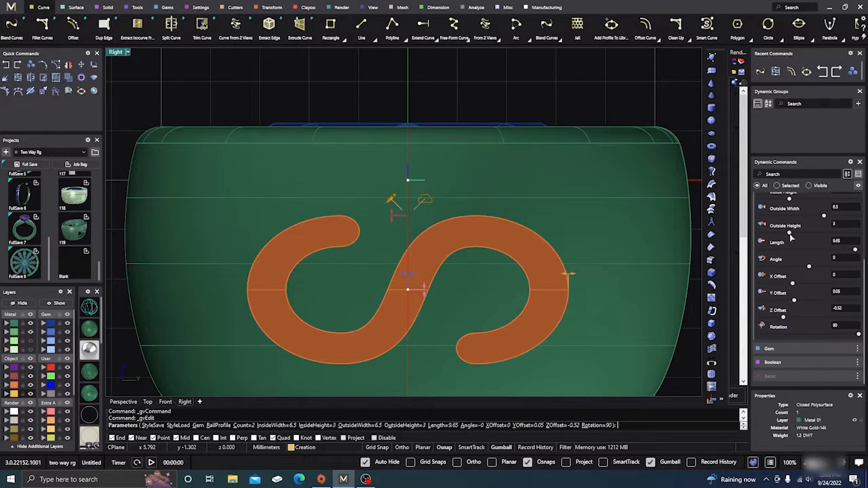
scroll(784, 237, "up", 1)
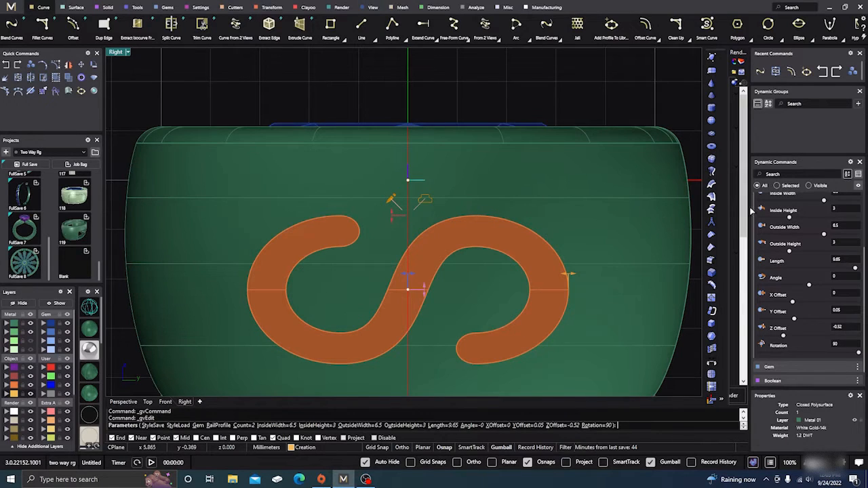
left_click(790, 214)
scroll(785, 230, "up", 1)
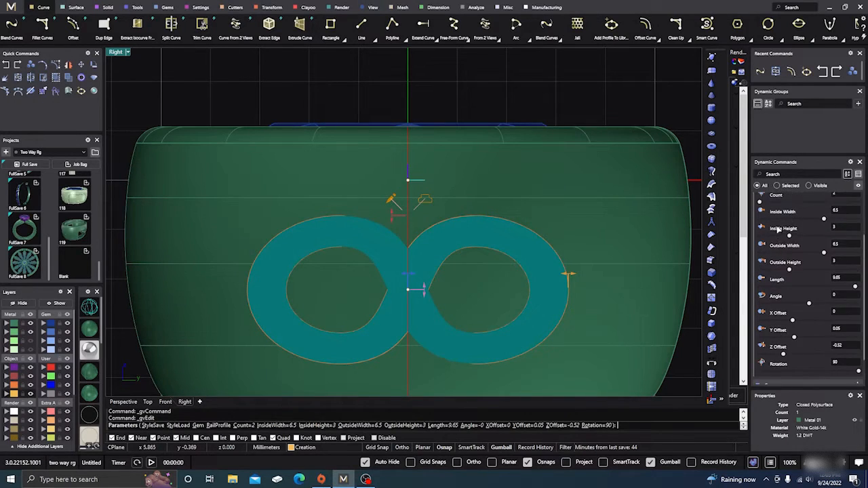
left_click(837, 211)
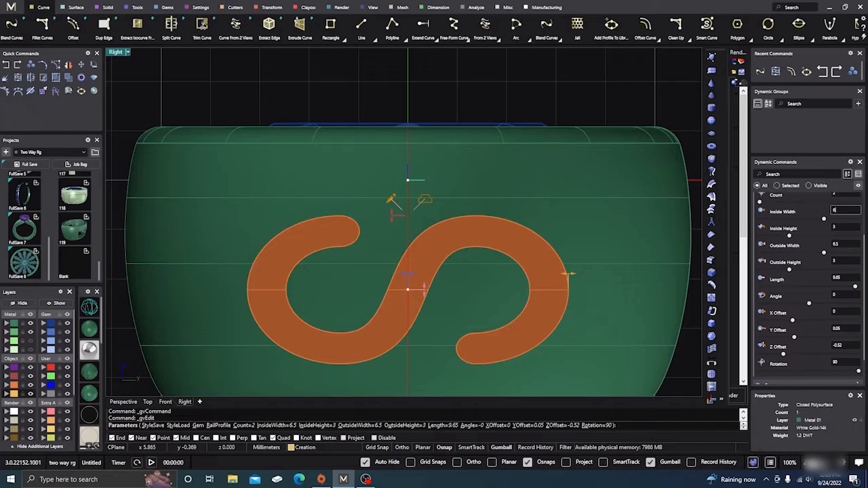
type("6.5")
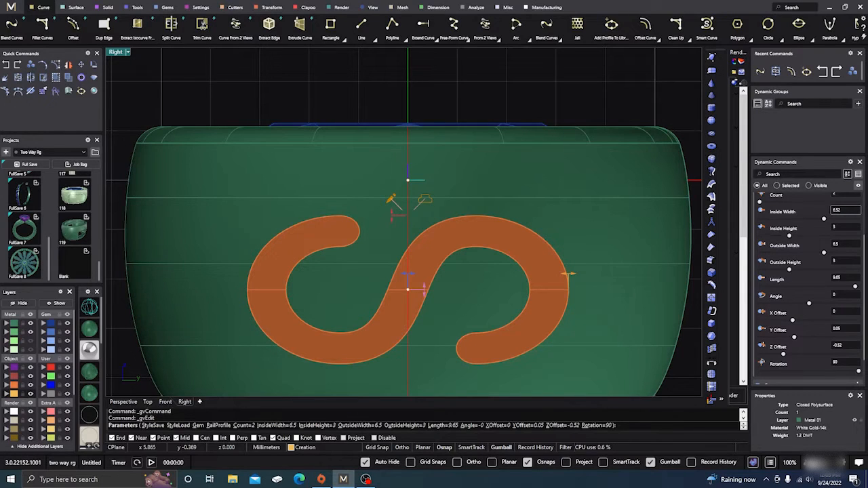
key("Return")
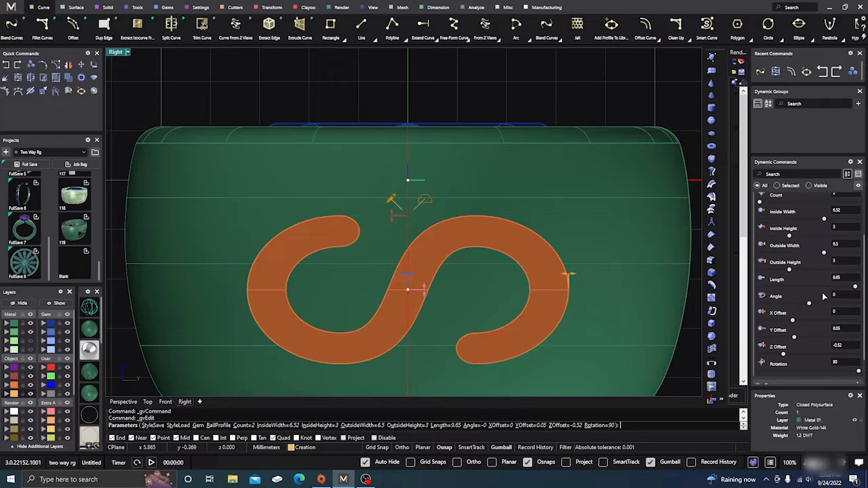
Set the scallop cutter's outside width to 6.52 mm.
scroll(813, 265, "up", 1)
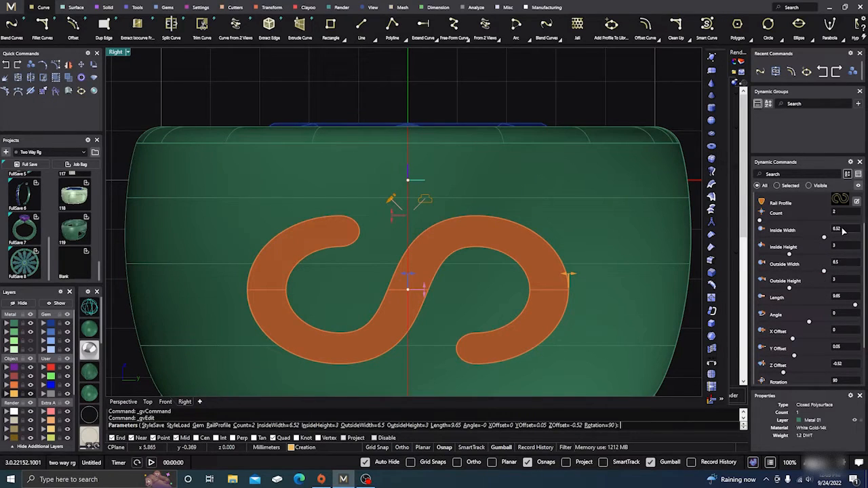
left_click(845, 267)
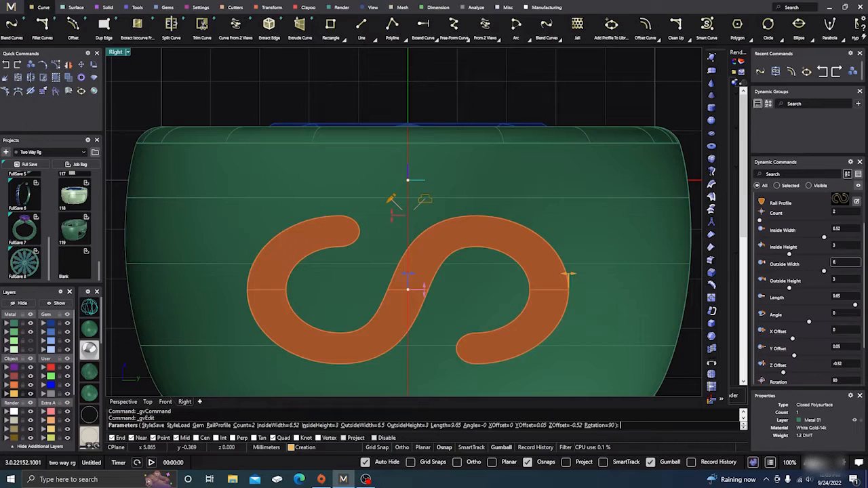
key("Return")
Set the scallop cutter's inside height and outside height to 3.2 mm each.
left_click(838, 248)
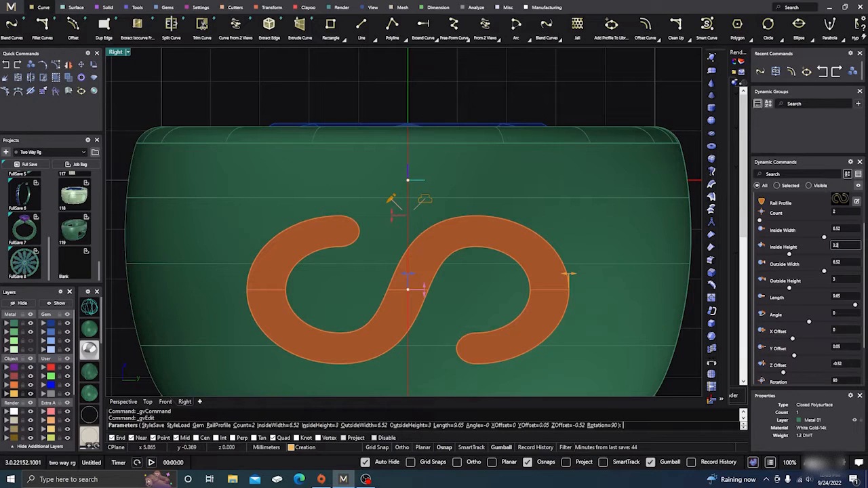
type(".2")
key("Return")
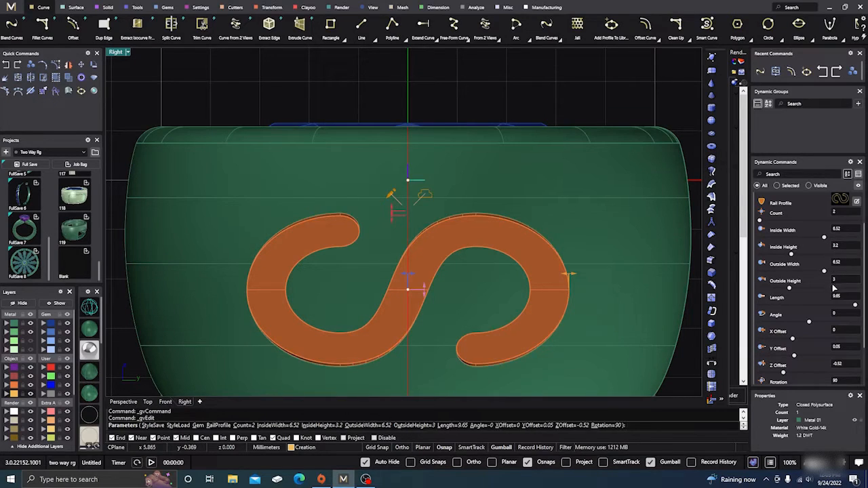
left_click(837, 280)
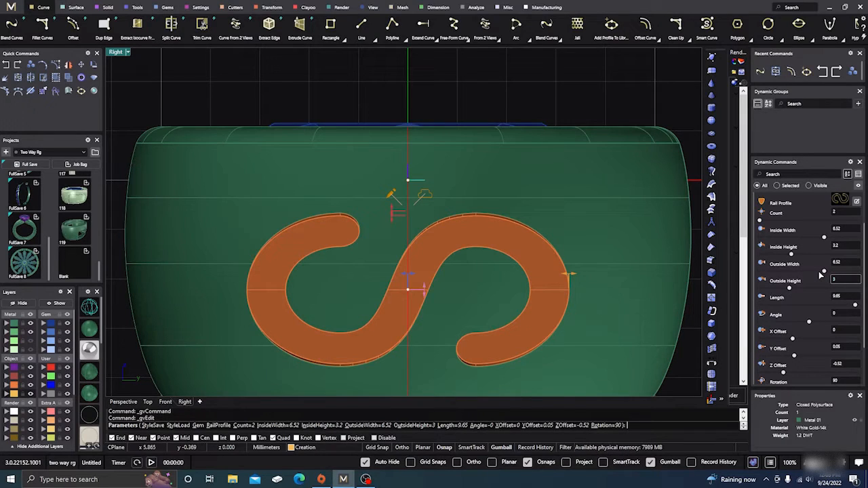
type(".2")
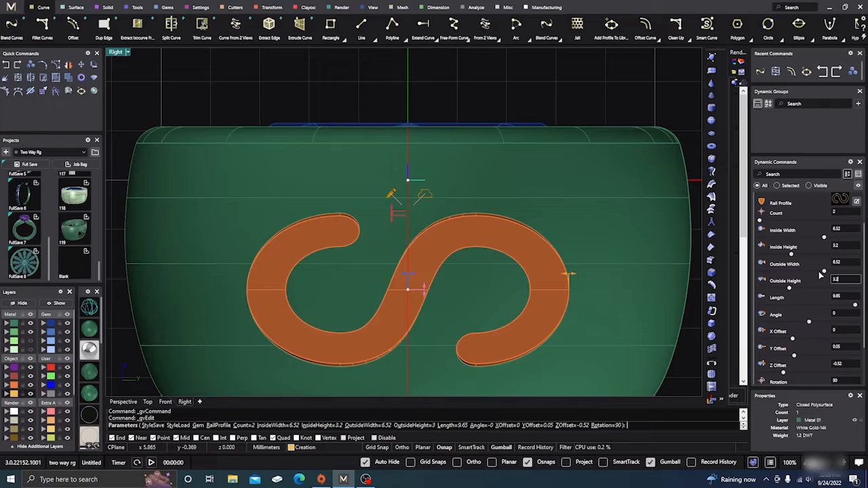
key("Return")
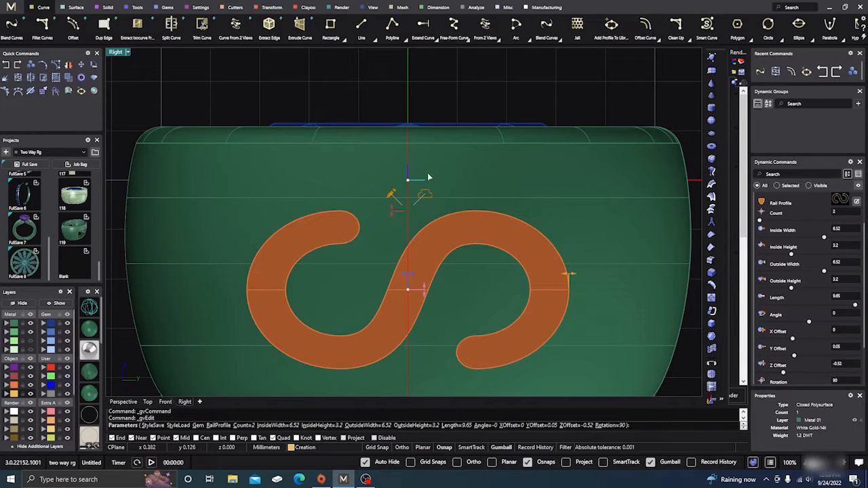
Check the resized cutters in the Perspective view in wireframe and shaded display, and confirm the scallop cutter edit.
scroll(427, 177, "down", 3)
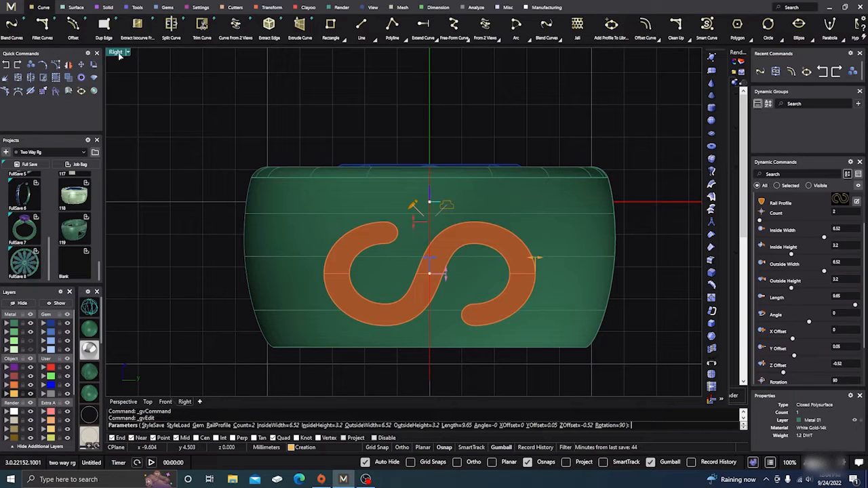
left_click(124, 402)
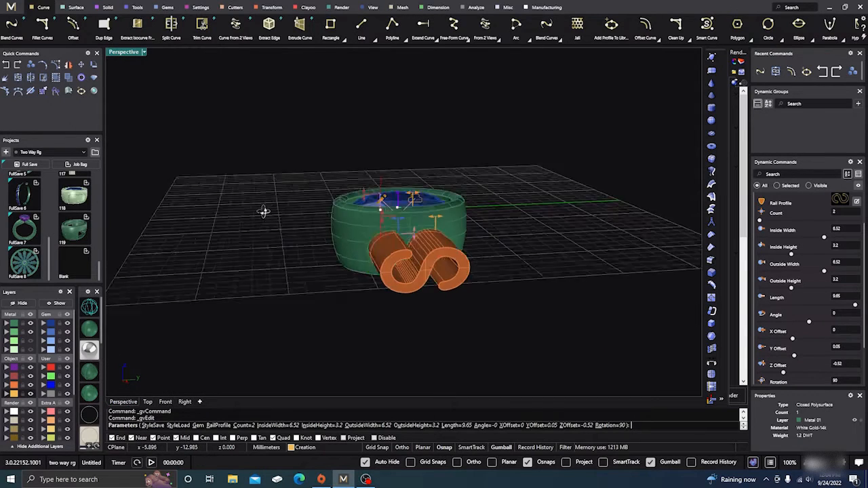
right_click_drag(264, 211, 203, 306)
left_click(93, 310)
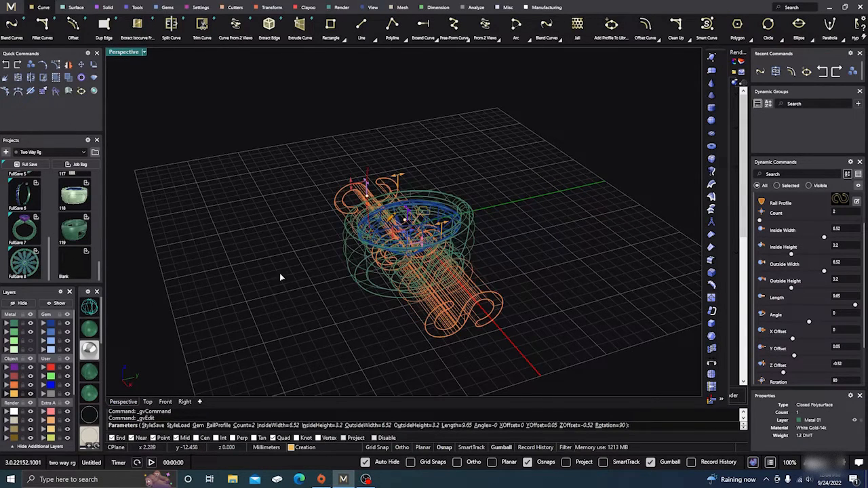
mouse_move(279, 274)
right_mouse_down()
mouse_move(316, 333)
mouse_move(300, 301)
mouse_move(275, 288)
right_mouse_up()
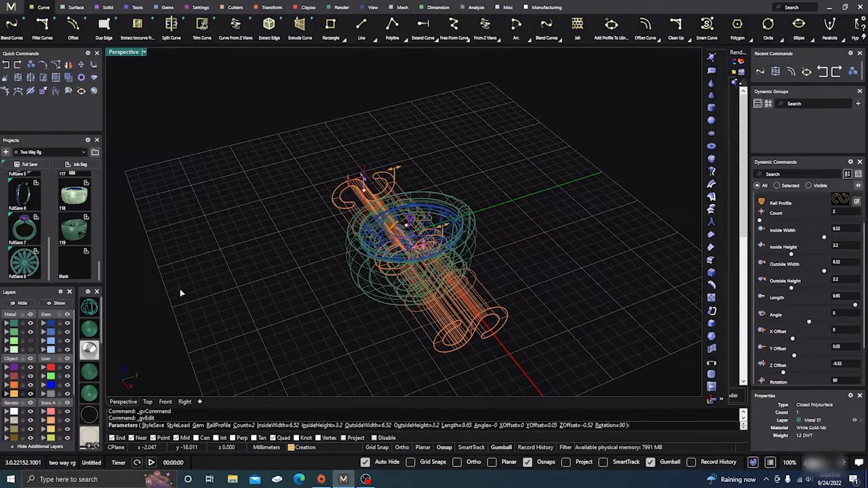
left_click(89, 328)
mouse_move(219, 271)
right_mouse_down()
mouse_move(221, 367)
mouse_move(380, 289)
right_mouse_up()
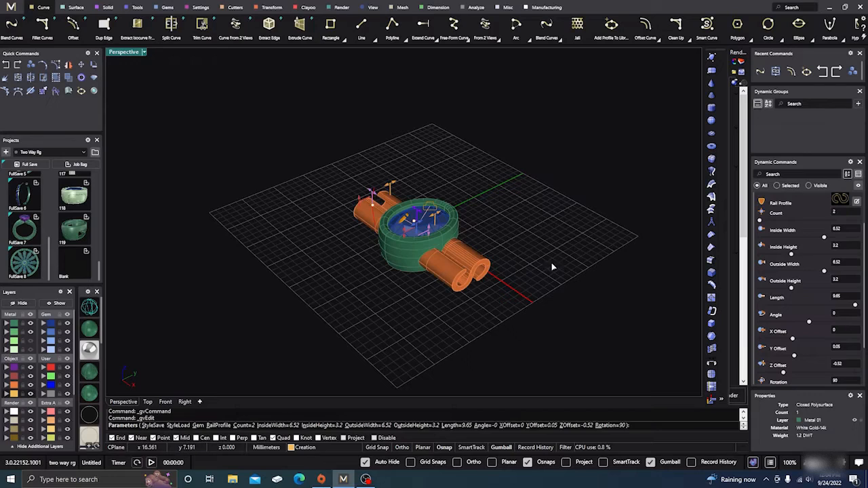
key("Return")
Edit the bezel's Boolean and change its type to Boolean Intersection, keeping only the S-shaped pieces.
scroll(497, 262, "up", 6)
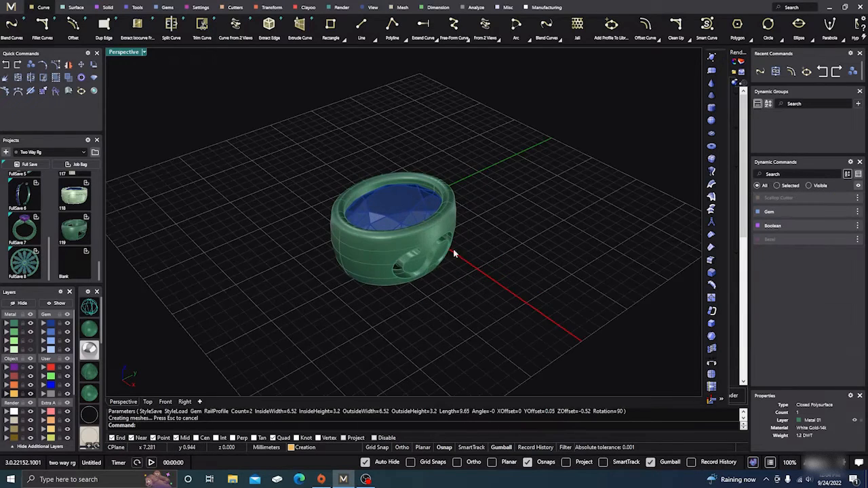
right_click_drag(462, 305, 445, 286)
right_click_drag(386, 246, 607, 270)
left_click(844, 227)
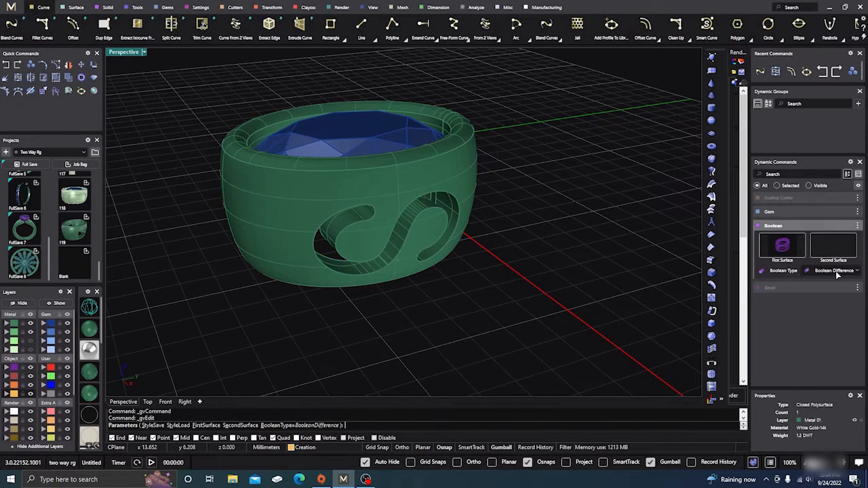
left_click(837, 270)
left_click(836, 295)
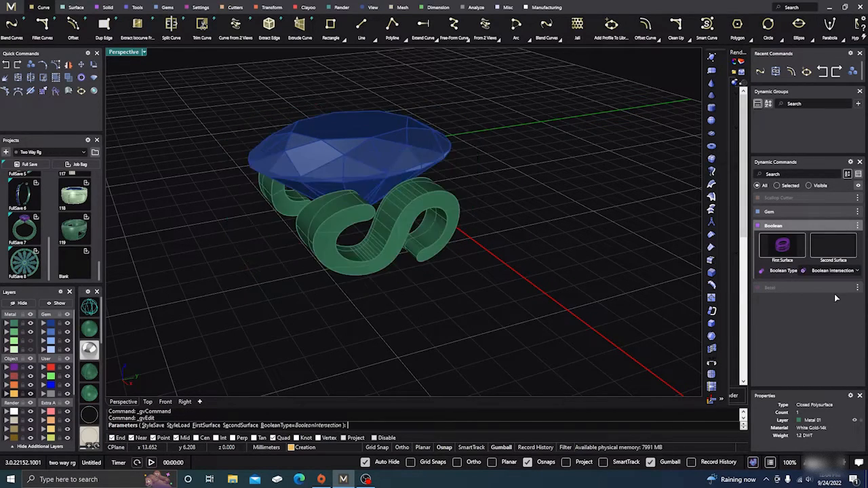
right_click_drag(440, 275, 402, 271)
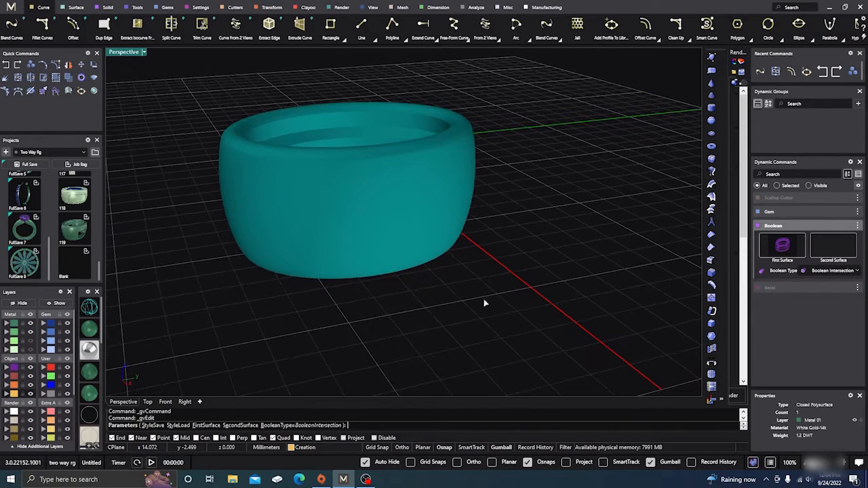
right_click(495, 306)
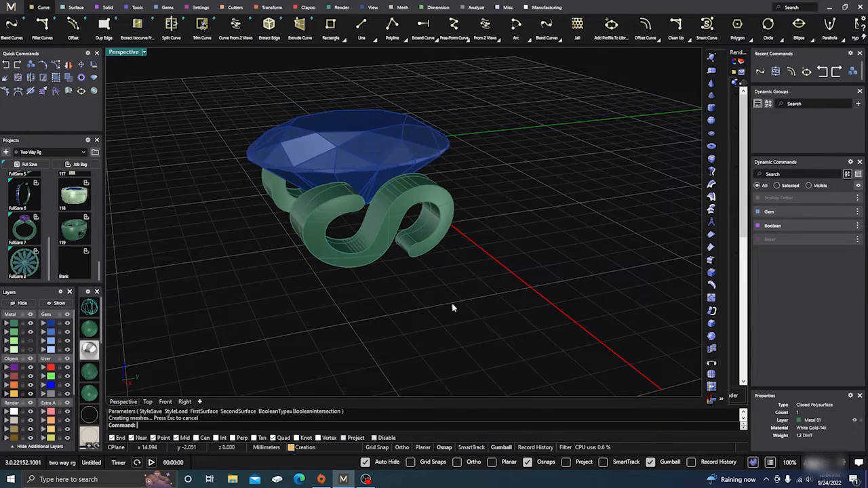
Show the Metal 03 layer with the second bezel around the S-shaped pieces.
right_click_drag(452, 303, 486, 314)
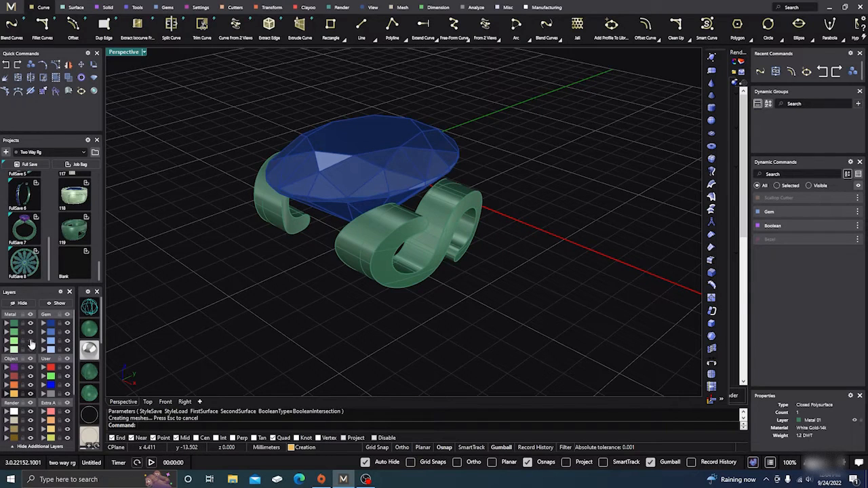
left_click(29, 340)
right_click_drag(525, 294, 443, 265)
scroll(412, 245, "up", 4)
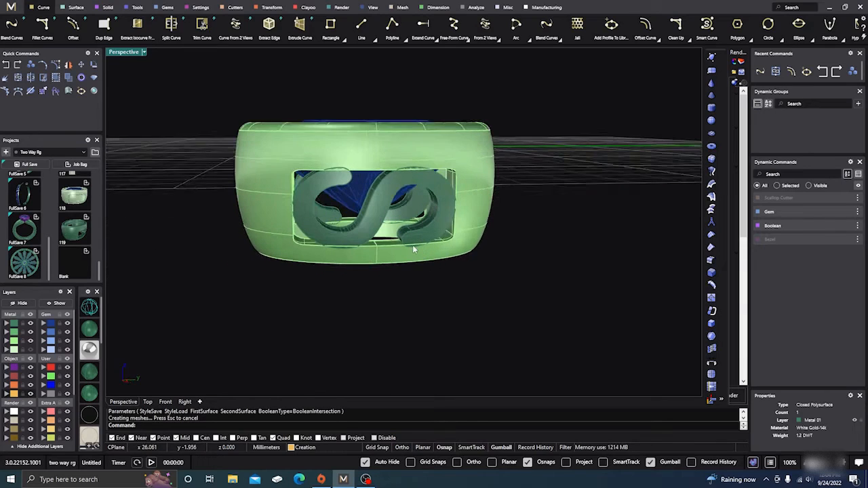
scroll(415, 246, "up", 2)
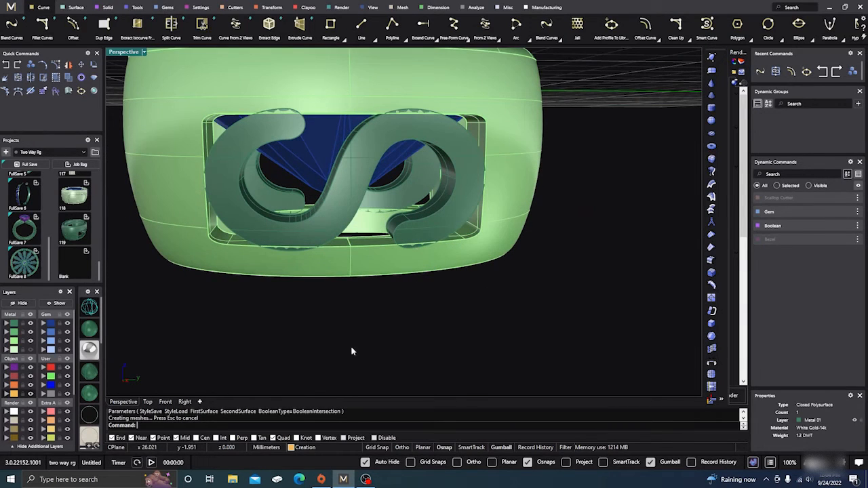
Examine from the Right view and in perspective how the S-shaped pieces fit the bezel's rectangular openings.
left_click(184, 402)
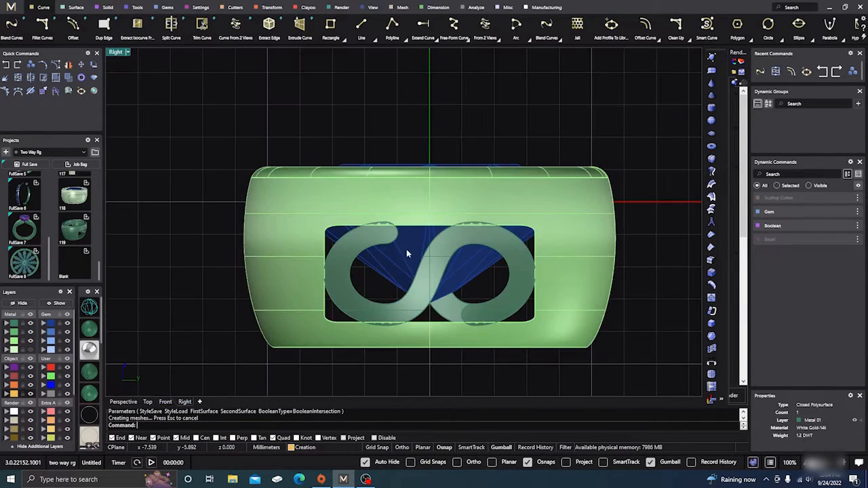
scroll(406, 249, "up", 3)
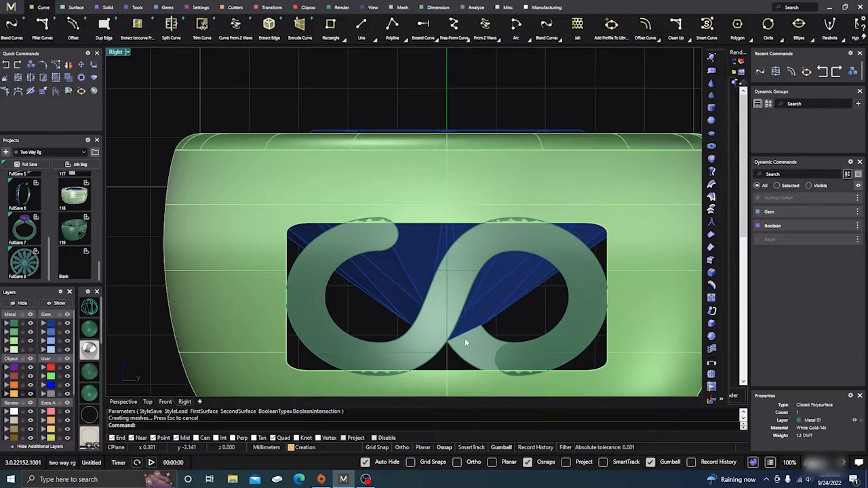
scroll(489, 283, "down", 3)
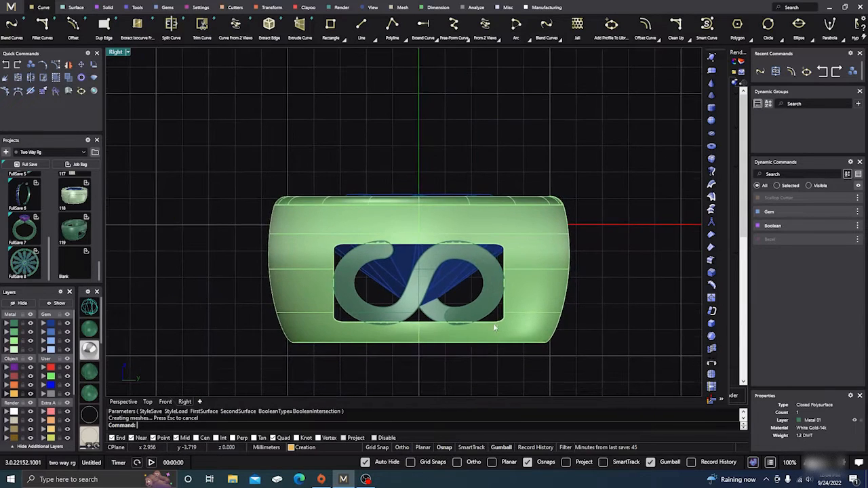
left_click(123, 401)
right_click_drag(280, 316, 482, 307)
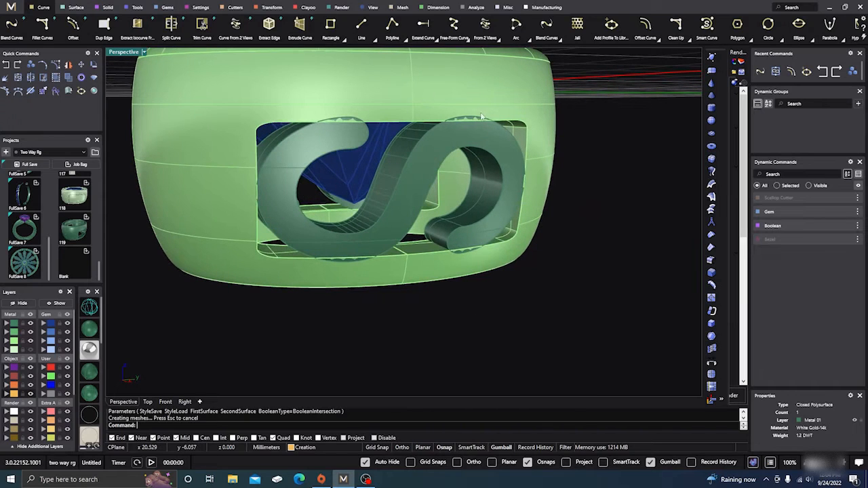
scroll(445, 239, "down", 5)
right_click_drag(444, 239, 407, 291)
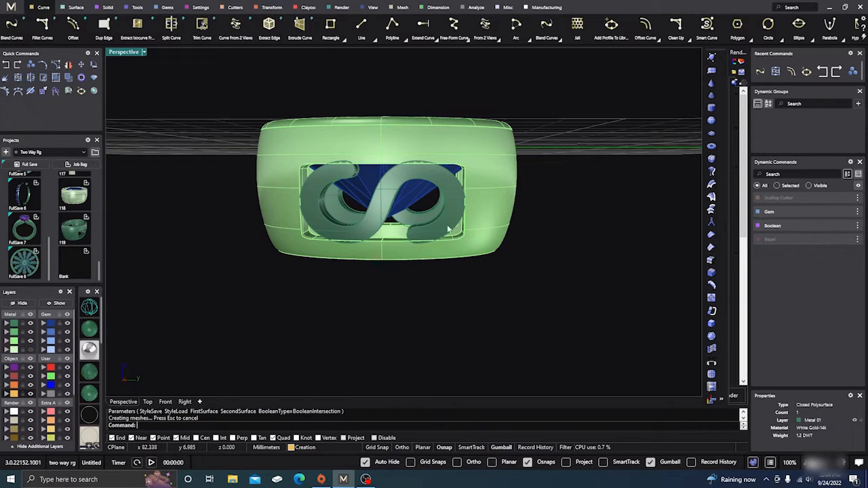
right_click_drag(377, 223, 502, 312)
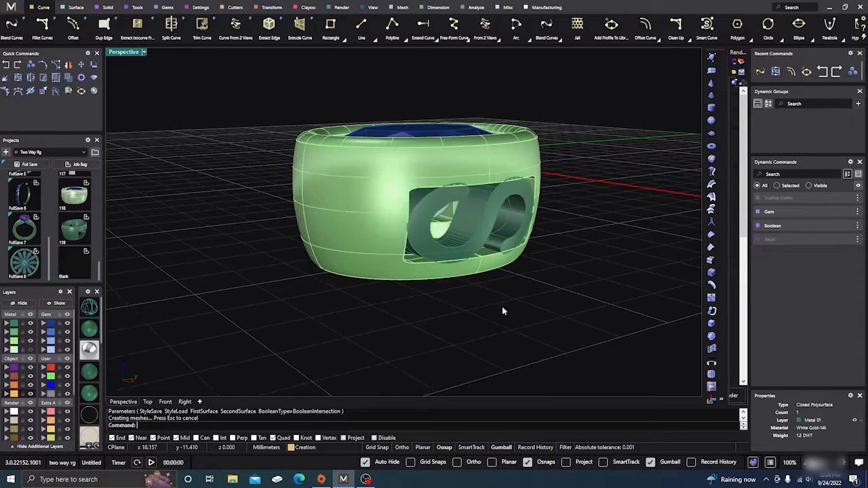
scroll(343, 329, "down", 3)
right_click_drag(343, 330, 451, 253)
scroll(451, 253, "up", 7)
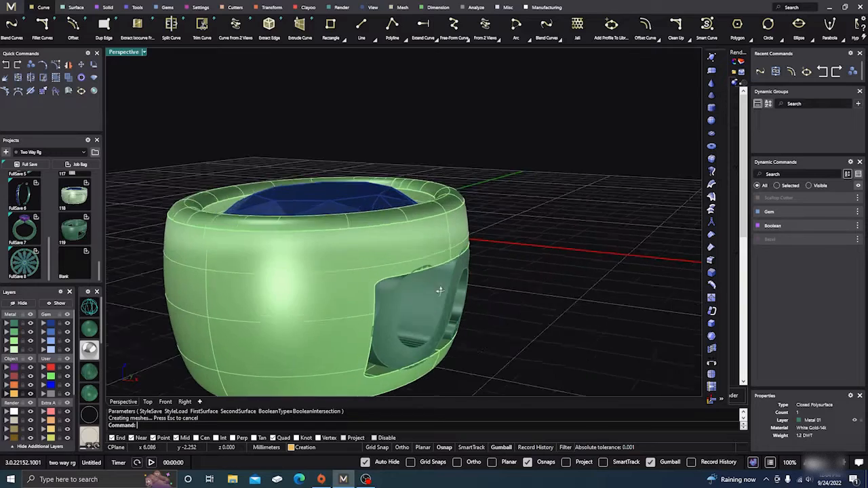
right_click_drag(440, 291, 398, 288)
scroll(510, 270, "down", 9)
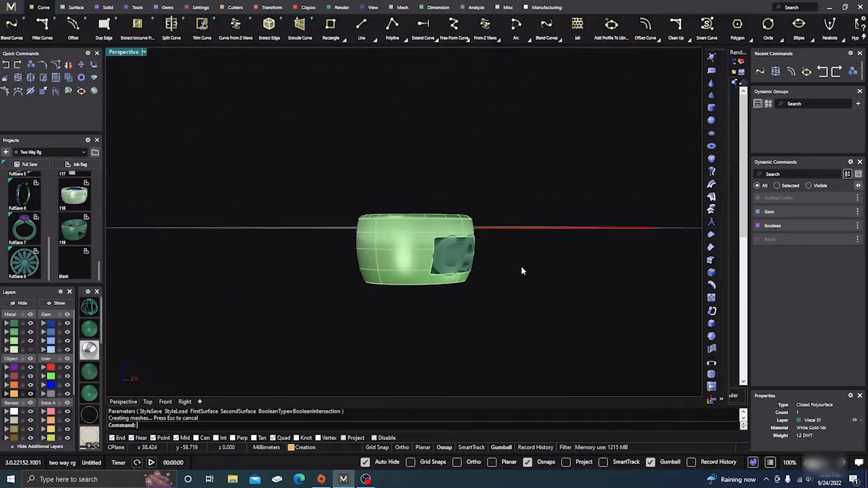
Move the bezel with the rectangular openings to the Metal 01 layer and deselect it.
right_click_drag(521, 269, 390, 285)
left_click(389, 282)
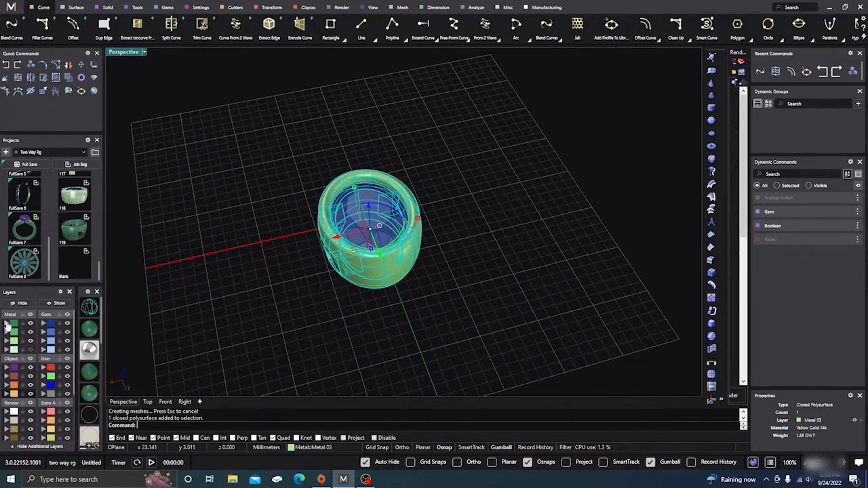
left_click(6, 323)
left_click(301, 316)
Examine the S-shaped inlays in the bezel's side openings from several angles, up close and from above.
right_click_drag(302, 316, 419, 288)
scroll(474, 298, "up", 3)
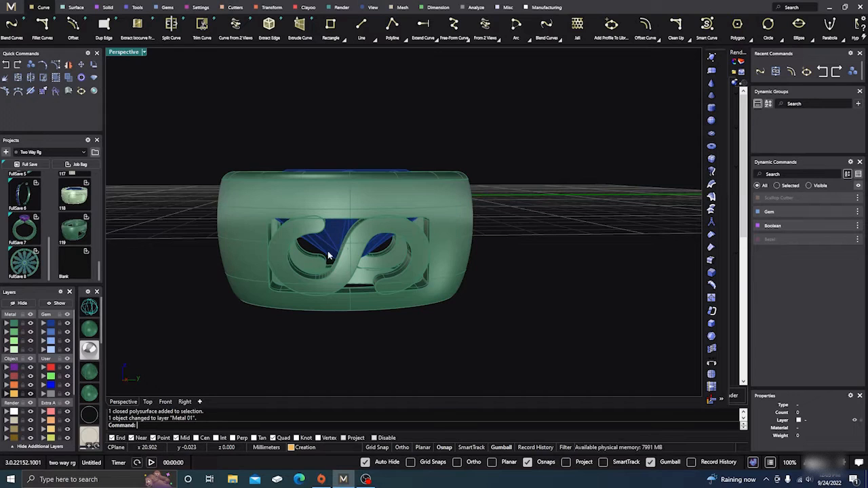
right_click_drag(425, 250, 390, 305)
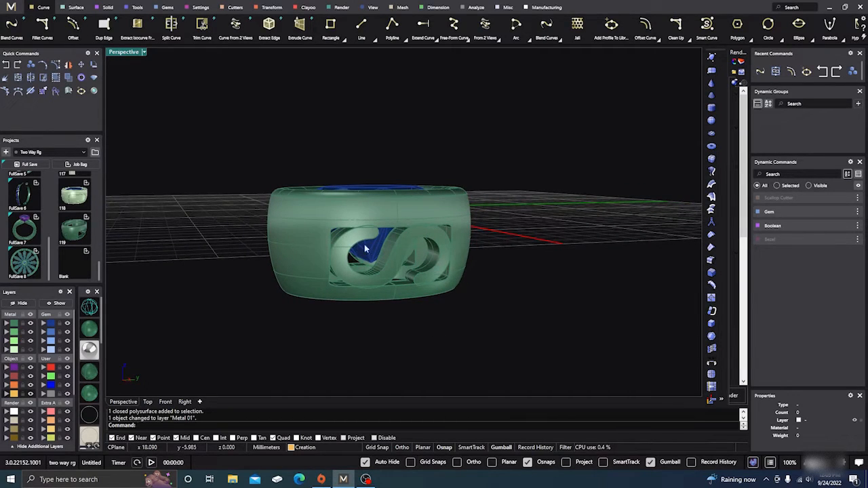
right_click_drag(419, 319, 502, 278)
right_click_drag(350, 204, 429, 299)
scroll(385, 289, "up", 4)
scroll(383, 274, "down", 4)
right_click_drag(382, 273, 396, 294)
scroll(399, 293, "up", 8)
mouse_move(425, 324)
right_mouse_down()
mouse_move(443, 341)
mouse_move(429, 330)
right_mouse_up()
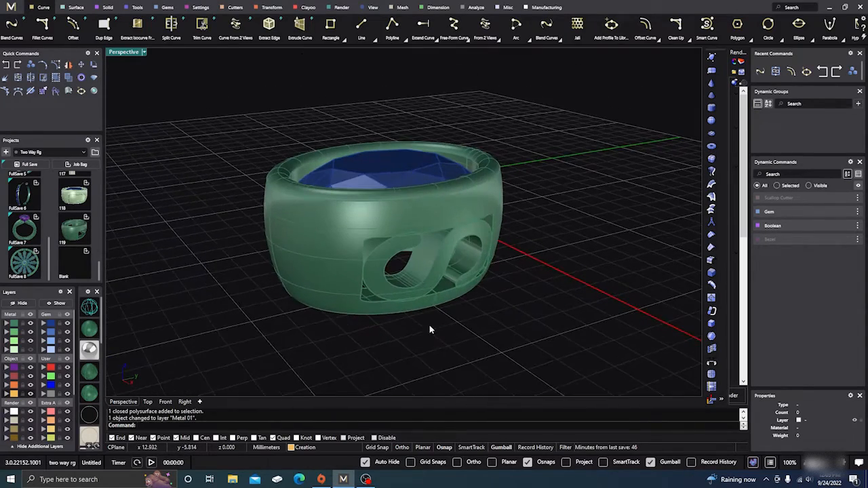
right_click_drag(357, 267, 486, 298)
Preview the bezel and gem in rendered display, and return to shaded display for an overall view.
right_click_drag(430, 238, 94, 348)
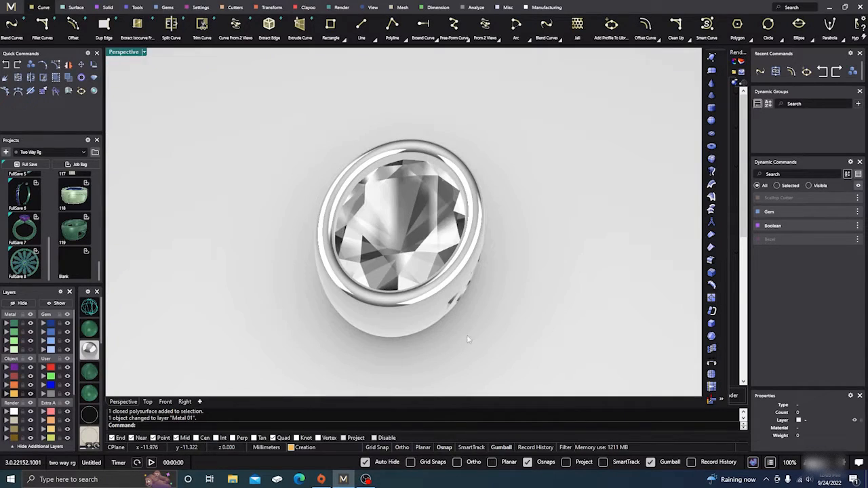
mouse_move(468, 339)
right_mouse_down()
mouse_move(325, 256)
mouse_move(411, 316)
mouse_move(459, 335)
right_mouse_up()
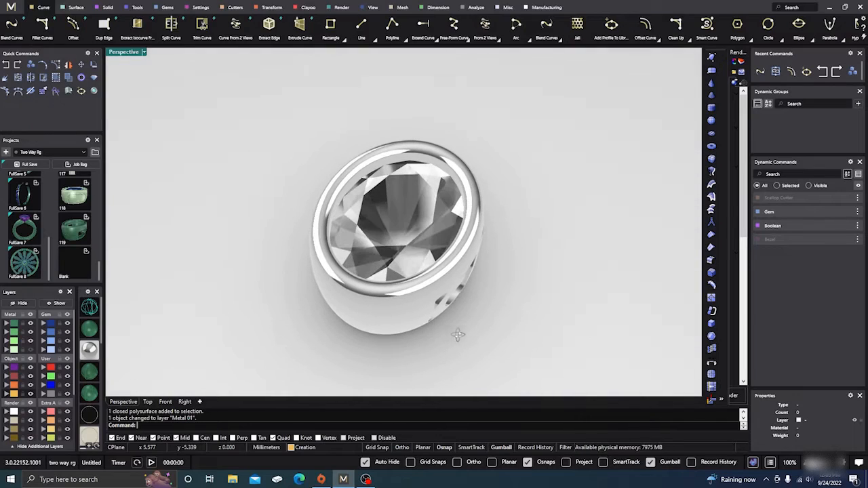
left_click(94, 332)
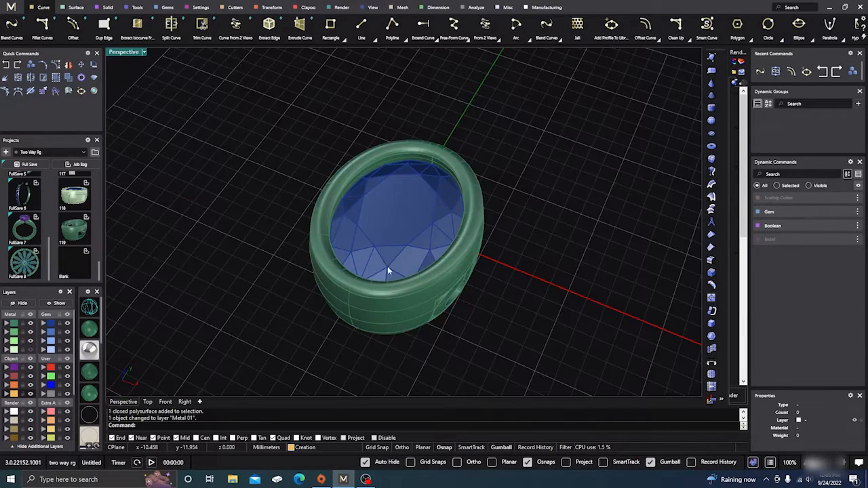
mouse_move(387, 266)
right_mouse_down()
mouse_move(433, 297)
mouse_move(457, 297)
mouse_move(485, 259)
mouse_move(422, 287)
right_mouse_up()
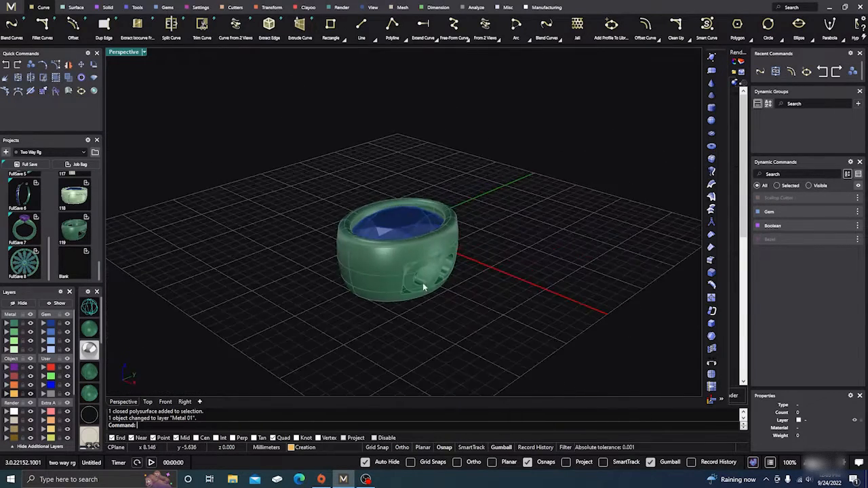
scroll(449, 288, "down", 2)
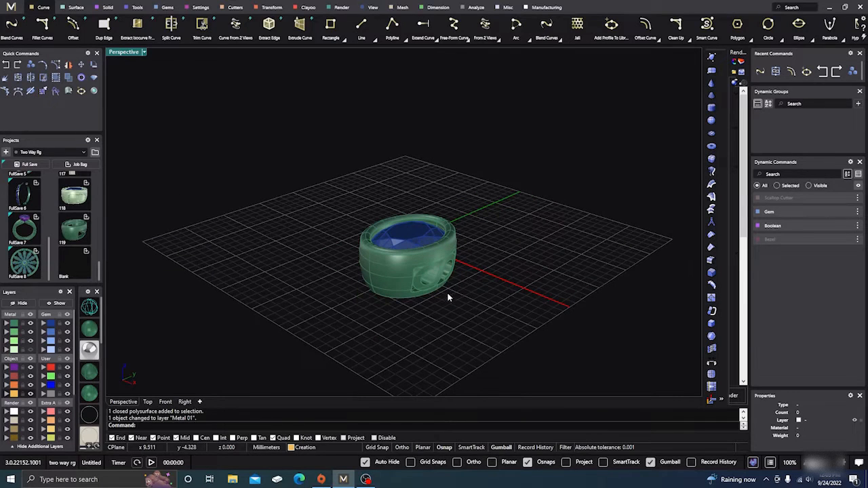
mouse_move(281, 246)
right_mouse_down()
mouse_move(295, 264)
mouse_move(285, 255)
mouse_move(291, 252)
right_mouse_up()
scroll(419, 251, "up", 7)
scroll(451, 287, "down", 6)
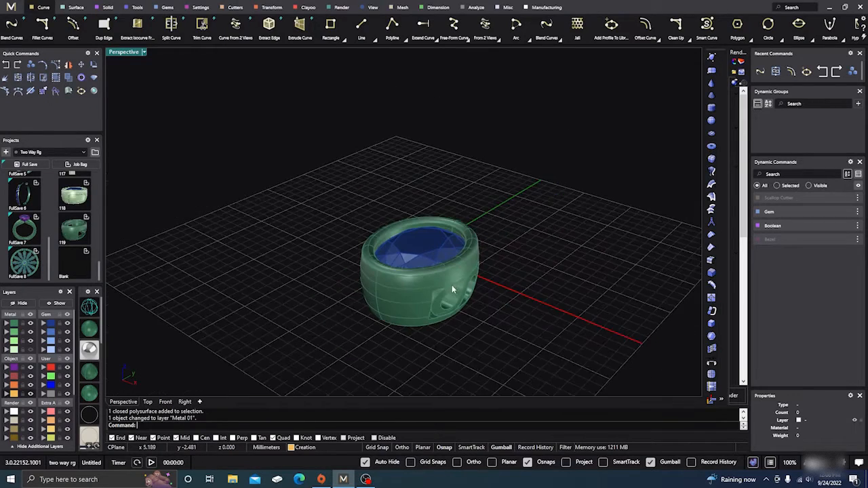
right_click_drag(451, 287, 438, 309)
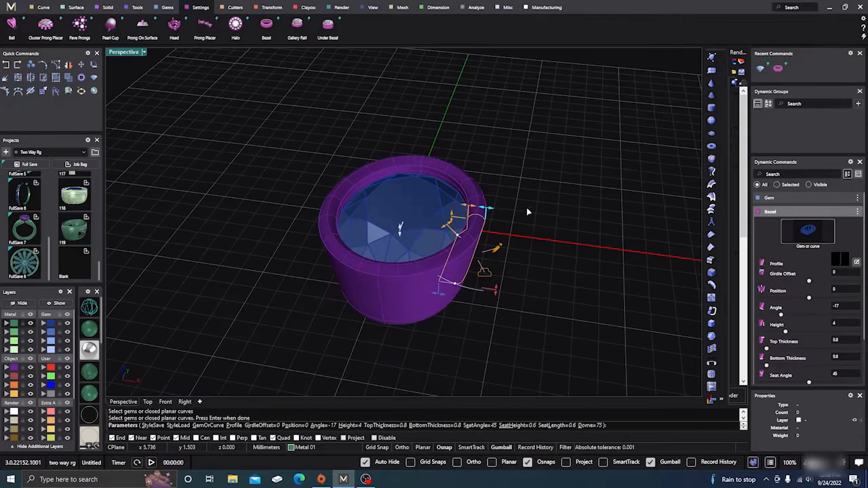
Increase the top thickness of the new bezel around the oval gem to 2.78 mm.
right_click_drag(527, 209, 525, 196)
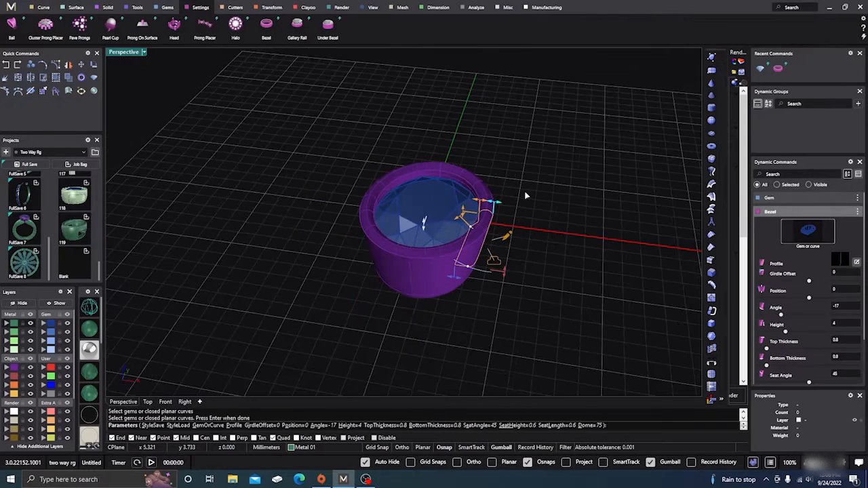
right_click_drag(567, 261, 537, 255)
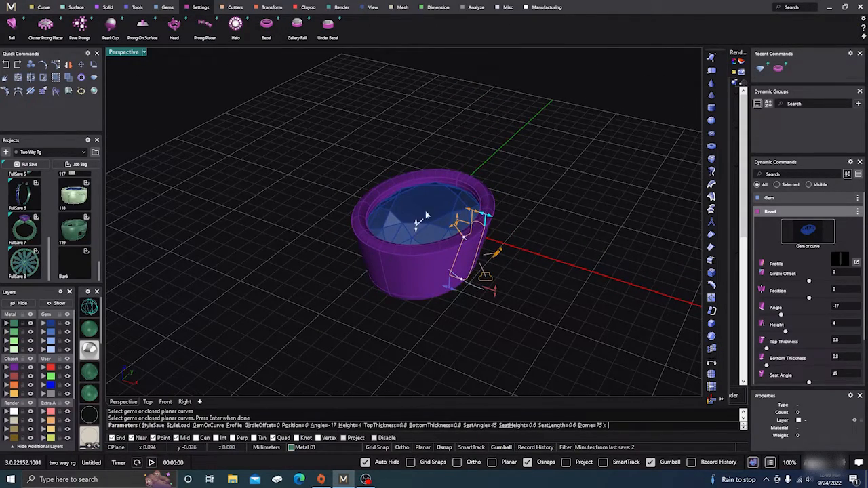
mouse_move(353, 332)
right_mouse_down()
mouse_move(372, 337)
mouse_move(368, 311)
mouse_move(359, 336)
right_mouse_up()
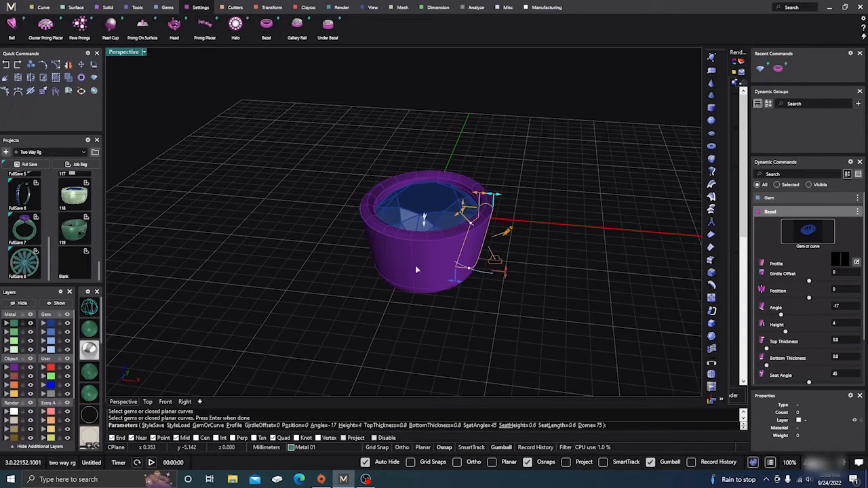
right_click_drag(415, 265, 371, 284)
scroll(396, 217, "up", 3)
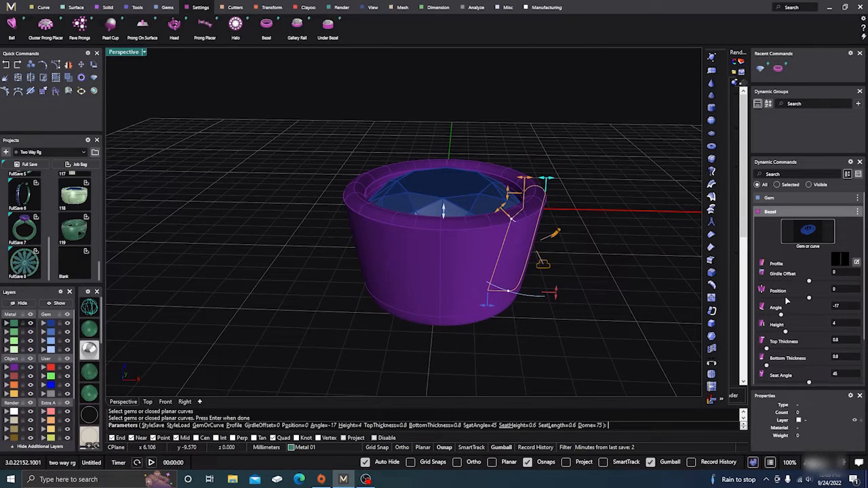
mouse_move(548, 182)
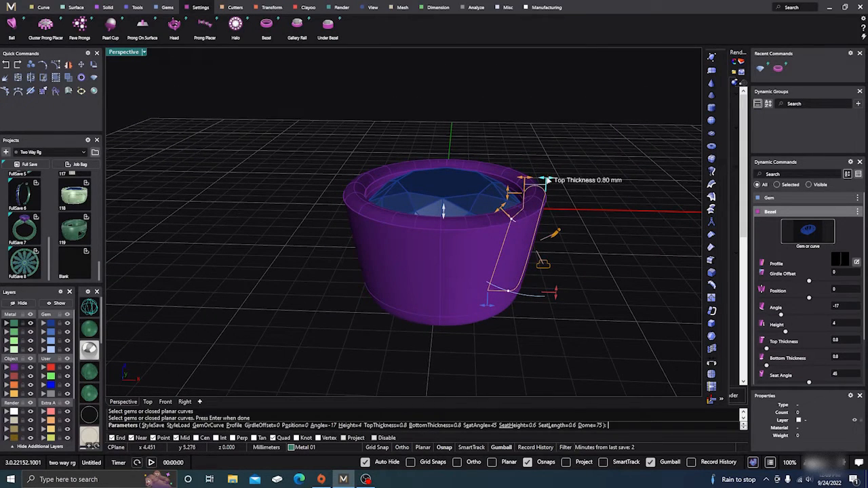
left_click_drag(547, 181, 583, 182)
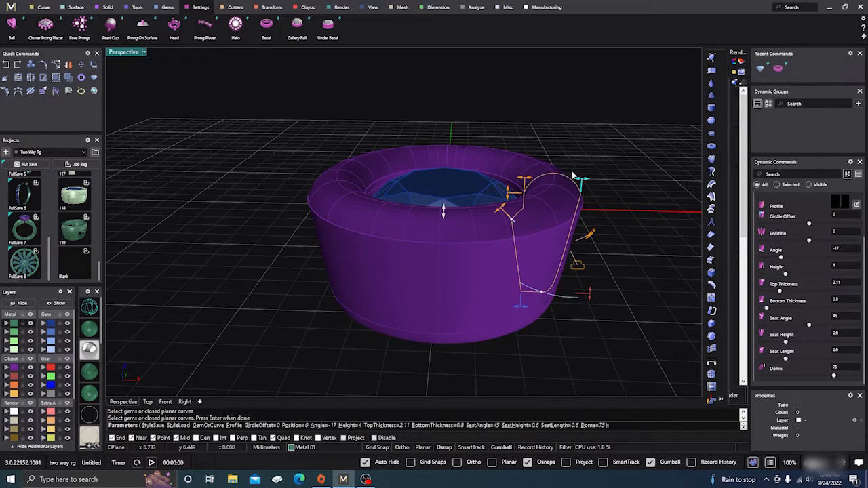
left_click_drag(582, 181, 602, 181)
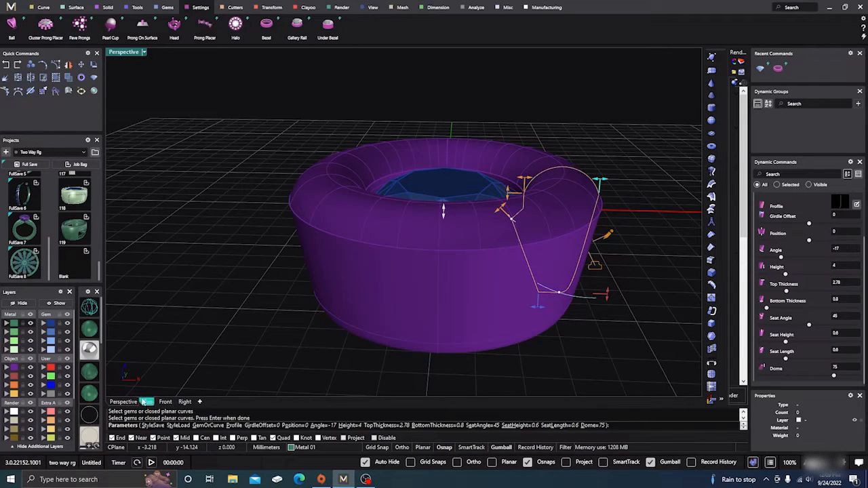
In the Front view, reshape the bezel profile with a bottom thickness of 1.57, an angle of -11 and a height of 4.55.
left_click(184, 401)
scroll(373, 259, "up", 3)
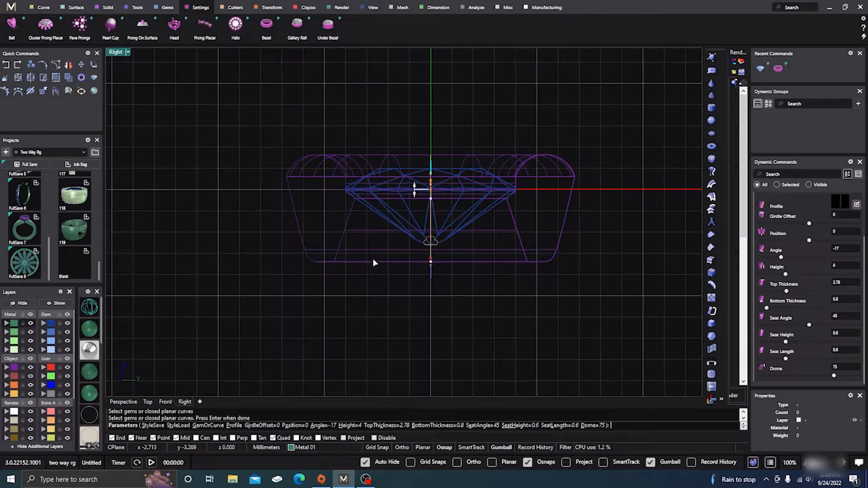
left_click(165, 402)
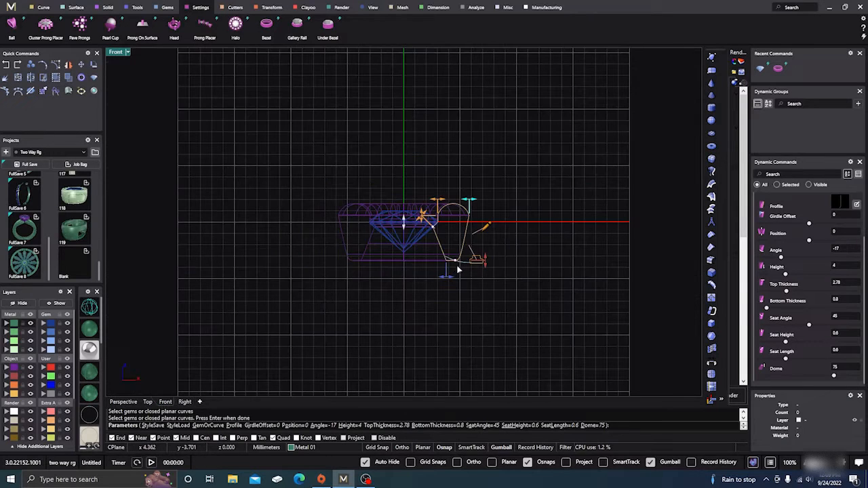
scroll(459, 266, "up", 3)
mouse_move(450, 258)
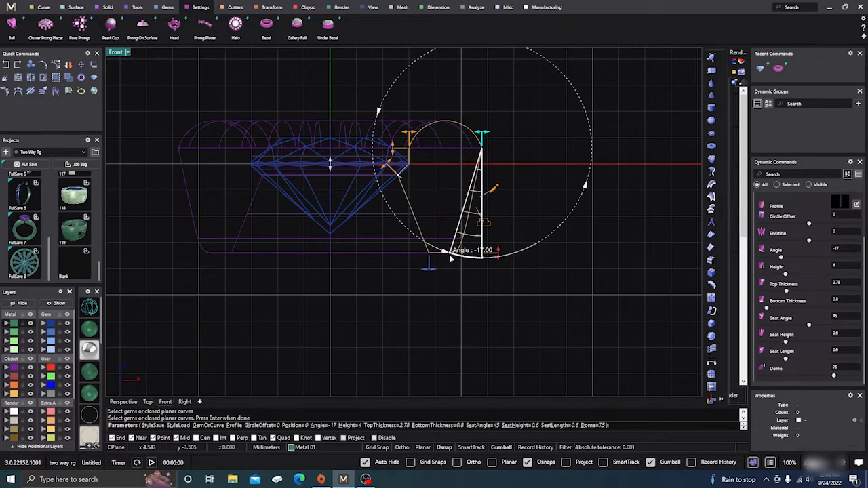
left_click_drag(449, 256, 422, 264)
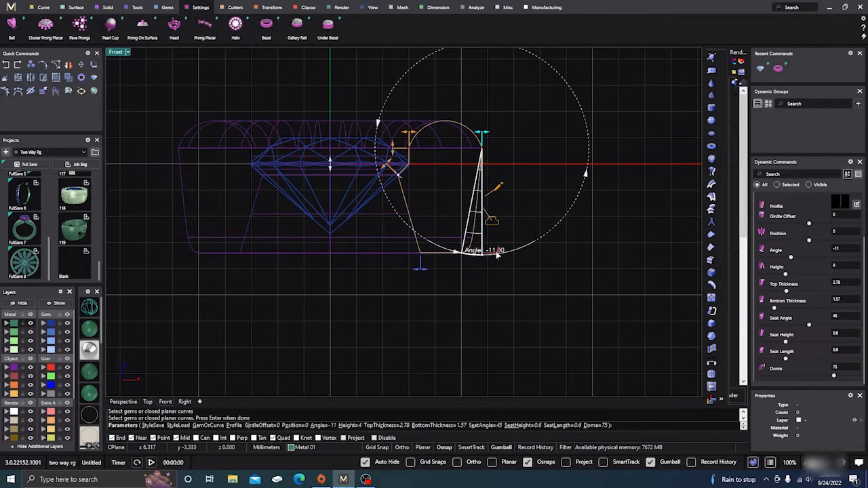
left_click_drag(498, 253, 496, 269)
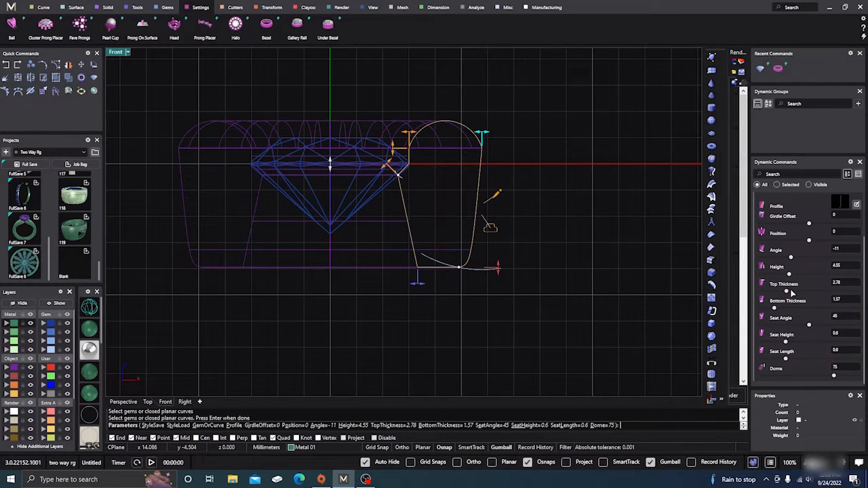
Flatten the bezel's top edge by trying a dome of -3 and settling on 0.
left_click_drag(830, 380, 758, 380)
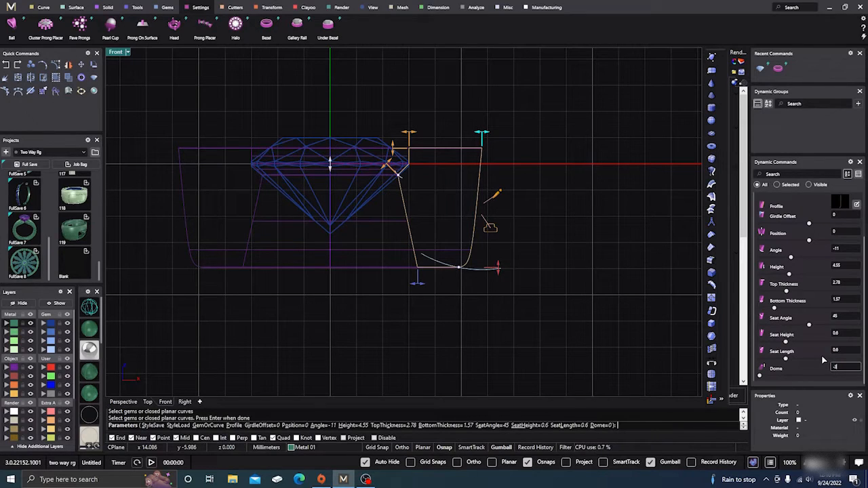
key("Return")
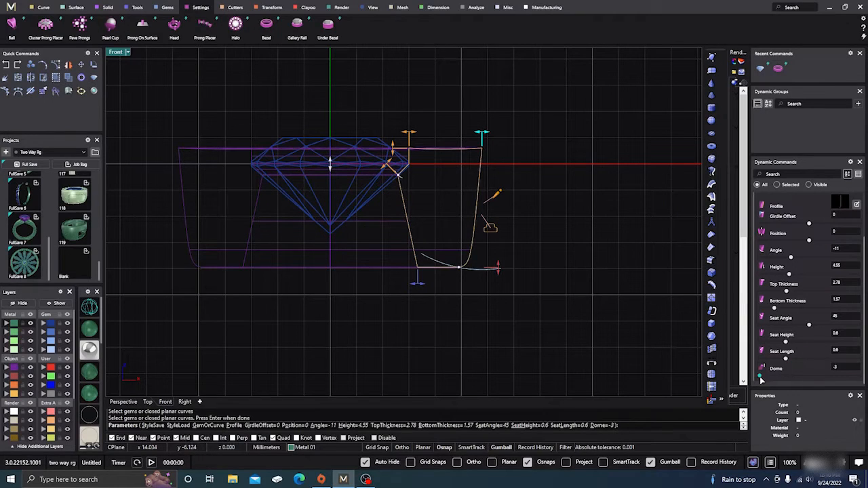
left_click_drag(759, 377, 758, 377)
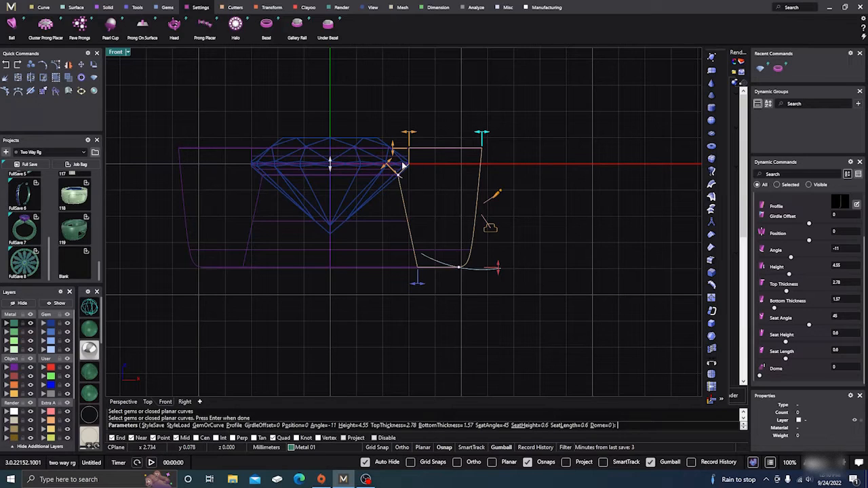
Reduce the bezel's seat length to 0.1 and widen its girdle offset to 0.33 mm.
scroll(410, 169, "up", 4)
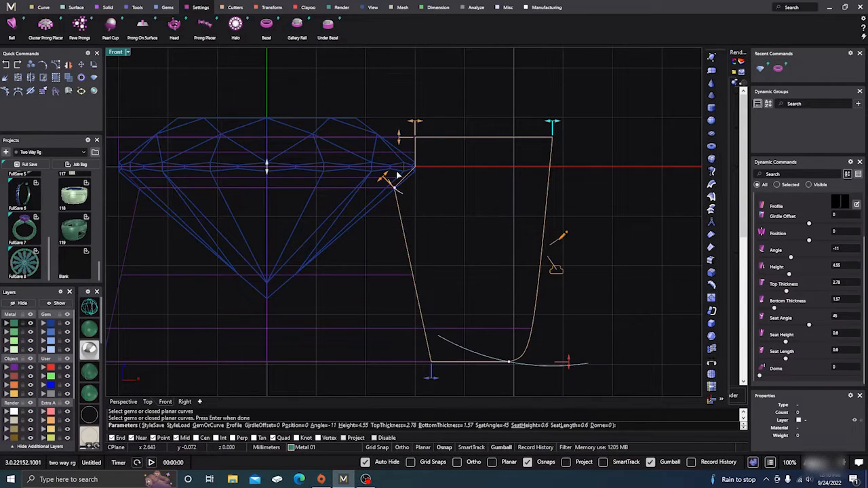
left_click_drag(385, 178, 410, 161)
scroll(407, 165, "up", 2)
scroll(400, 162, "down", 3)
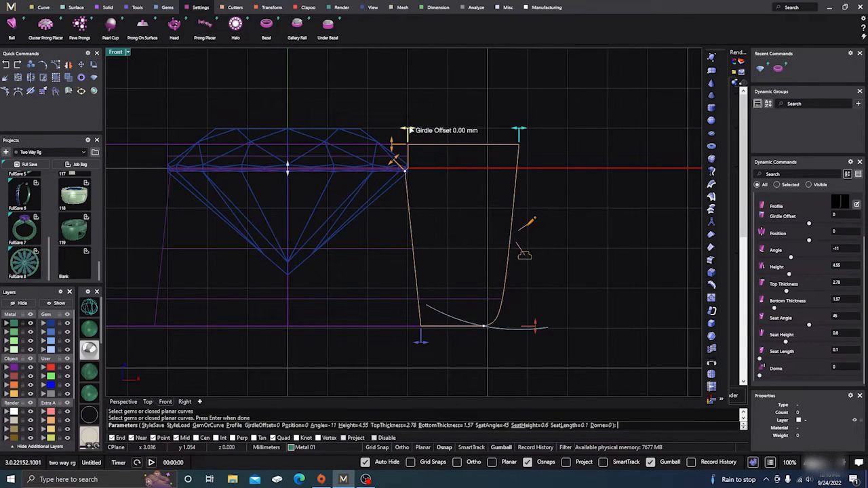
left_click_drag(409, 130, 421, 133)
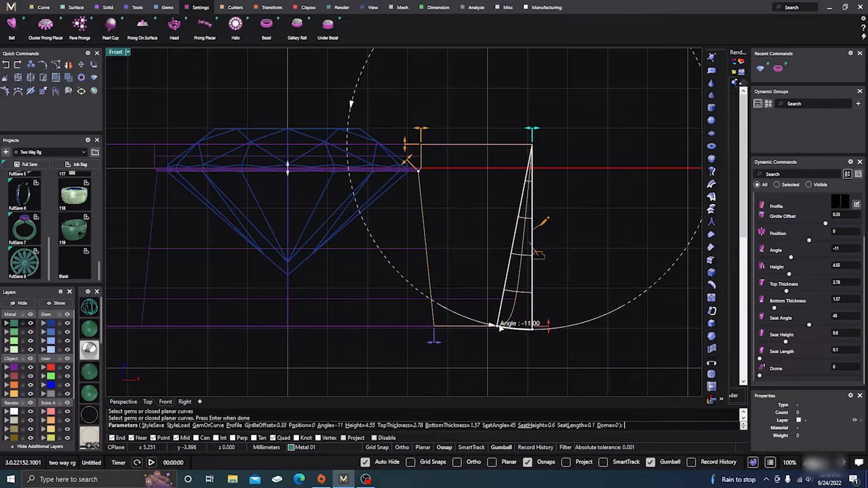
Set the bezel's angle to -12 and lower its position to -1.32 mm below the gem's girdle.
left_click_drag(500, 326, 509, 328)
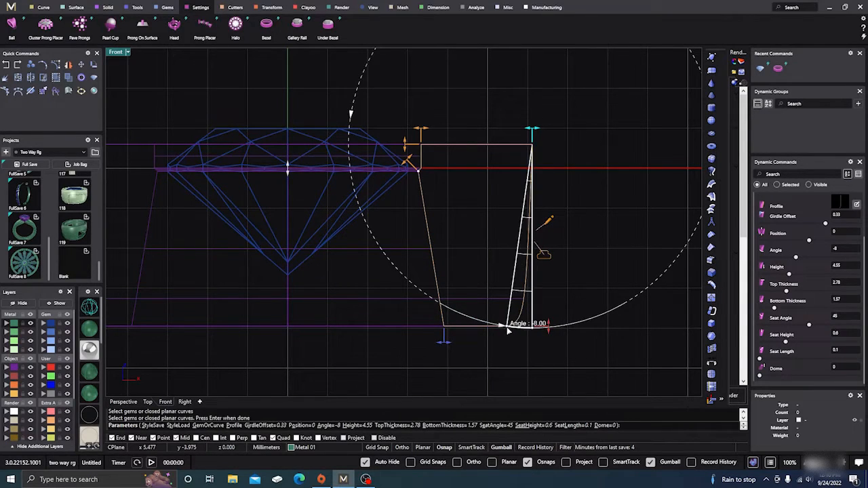
left_click_drag(504, 328, 495, 326)
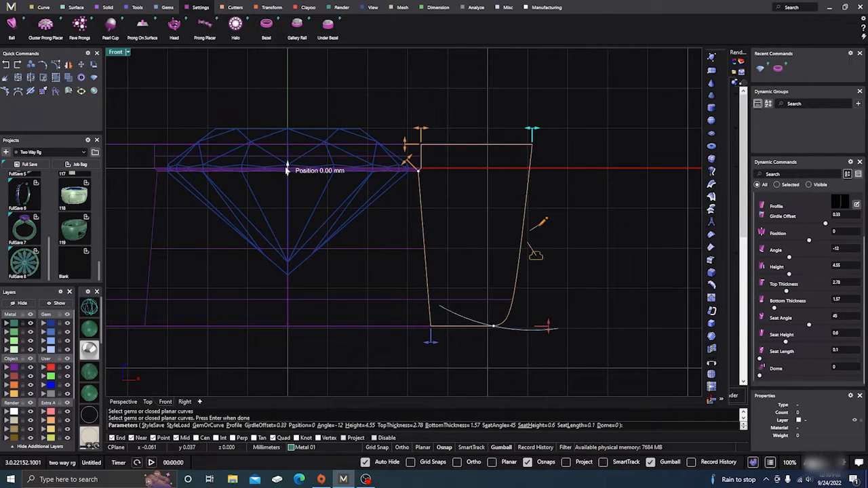
left_click_drag(288, 170, 285, 224)
right_click_drag(438, 122, 531, 107)
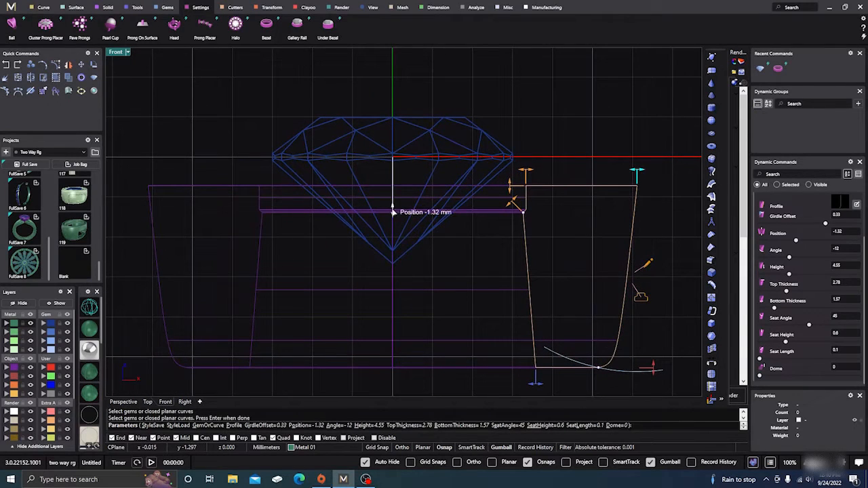
Check the lowered bezel in shaded display from the Front and Perspective views, and finish the bezel.
left_click(89, 329)
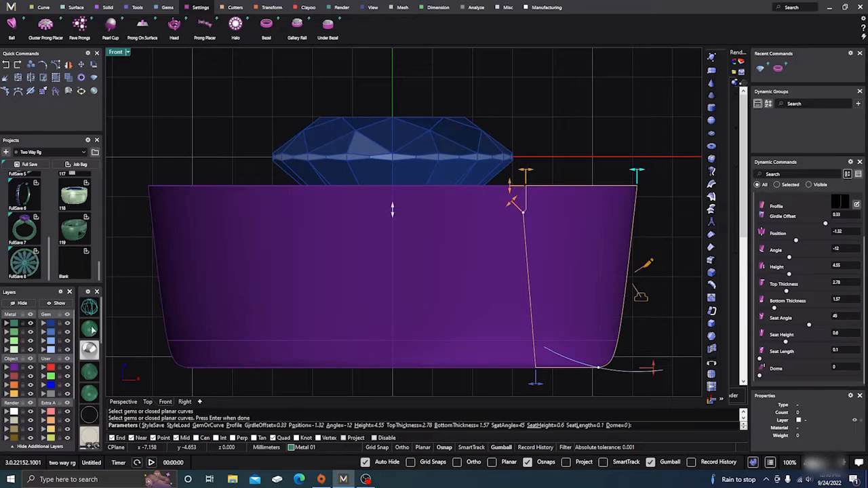
scroll(389, 222, "down", 2)
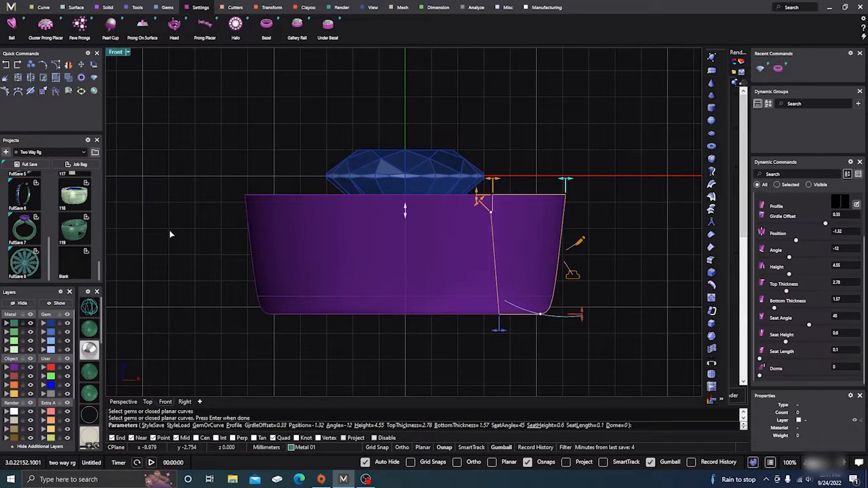
left_click(123, 402)
right_click_drag(427, 211, 412, 202)
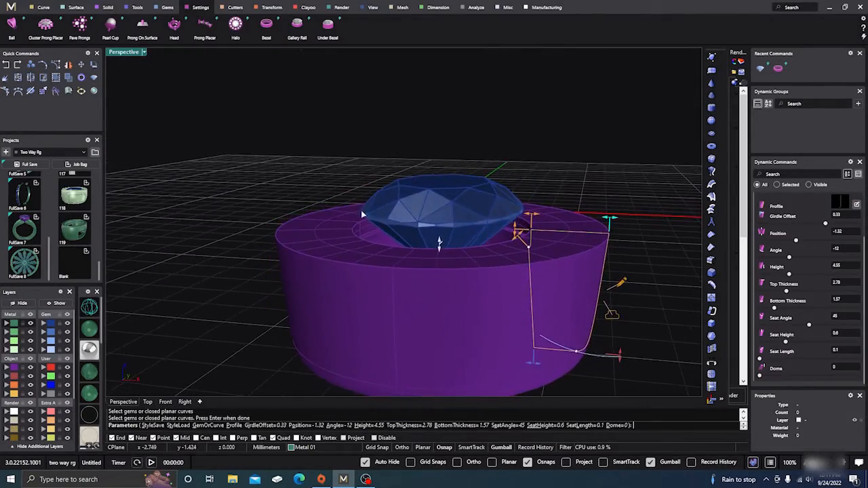
right_click_drag(361, 210, 417, 225)
key("Return")
Build a four-prong head on the oval gem and remove its rails by setting the rail count to 0.
scroll(399, 216, "up", 3)
left_click(417, 229)
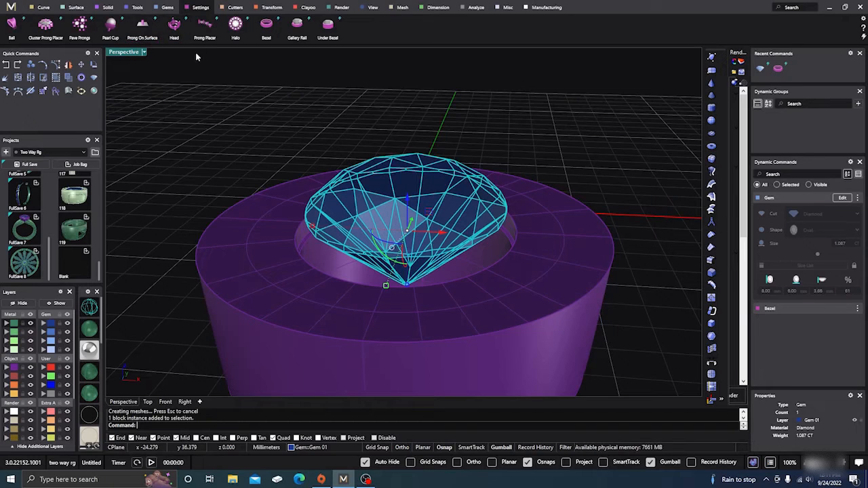
left_click(173, 26)
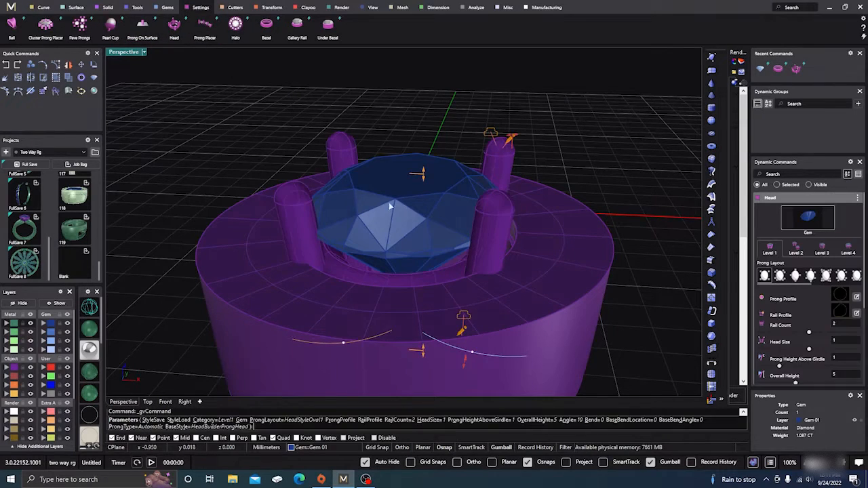
right_click_drag(388, 202, 365, 241)
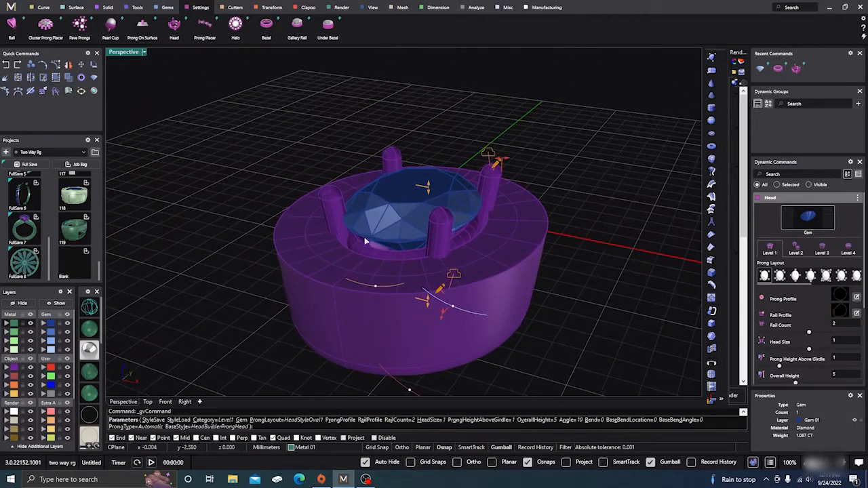
left_click(92, 307)
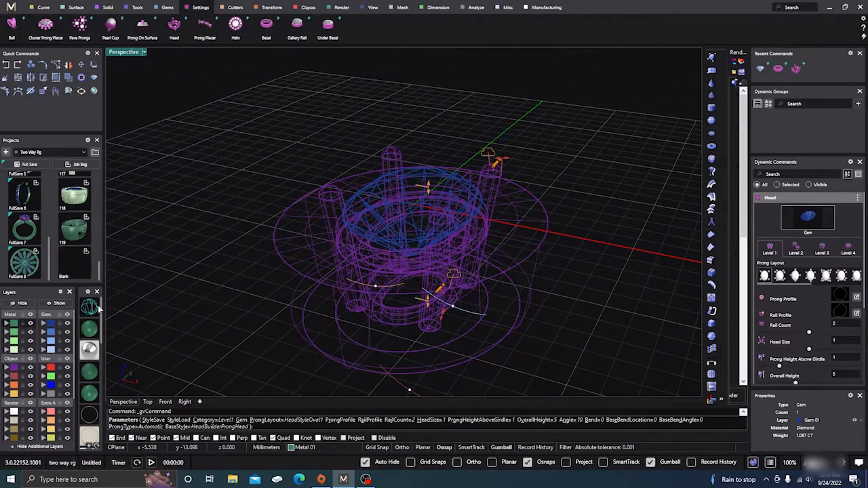
scroll(438, 286, "up", 4)
scroll(428, 276, "down", 4)
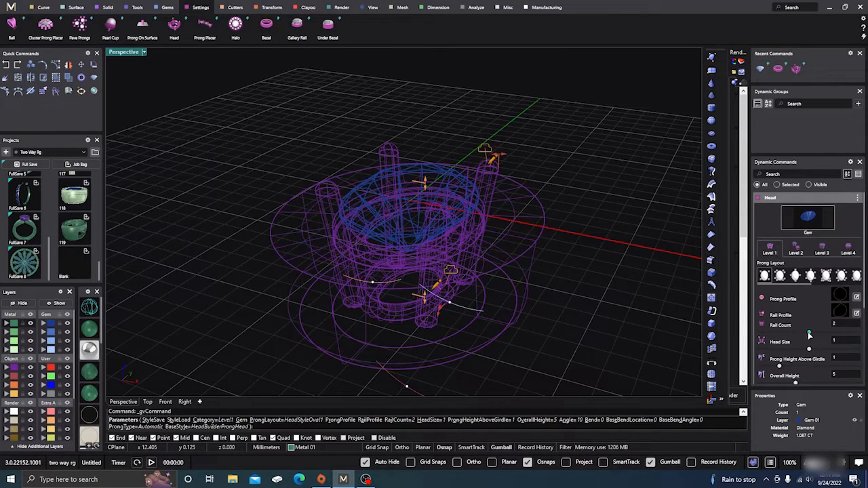
left_click_drag(809, 334, 760, 333)
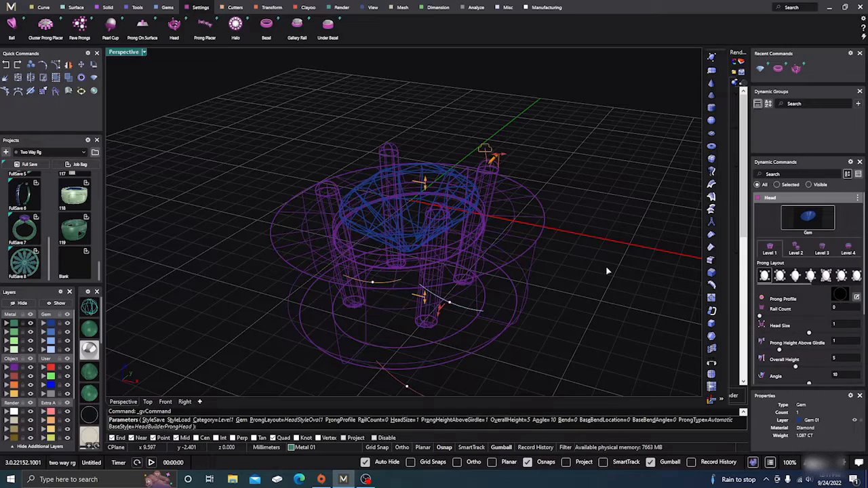
Shorten the head's prongs to an overall height of 2.32 mm and inspect them up close in shaded display.
right_click_drag(565, 276, 597, 274)
scroll(455, 312, "up", 3)
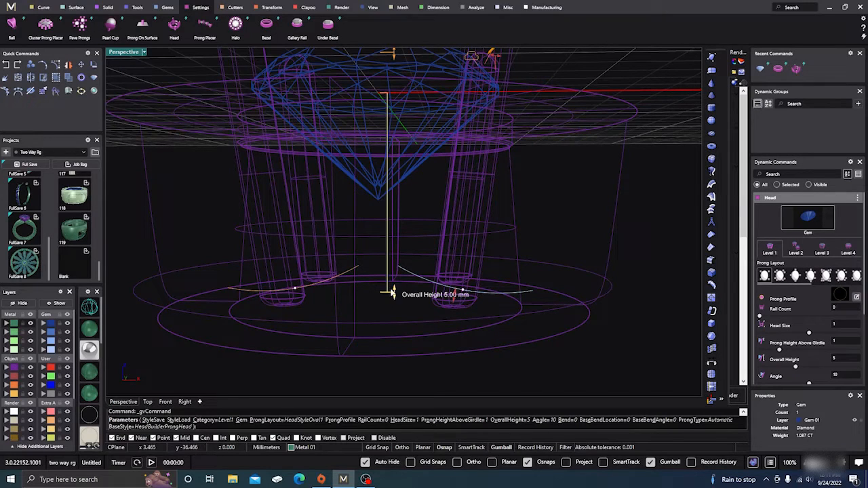
left_click_drag(393, 292, 394, 185)
mouse_move(525, 260)
right_mouse_down()
mouse_move(526, 329)
mouse_move(552, 304)
right_mouse_up()
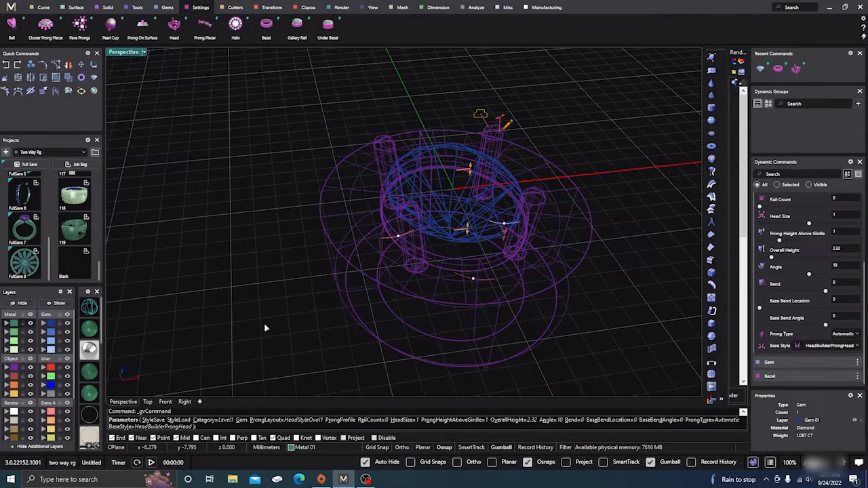
left_click(91, 328)
scroll(409, 229, "up", 5)
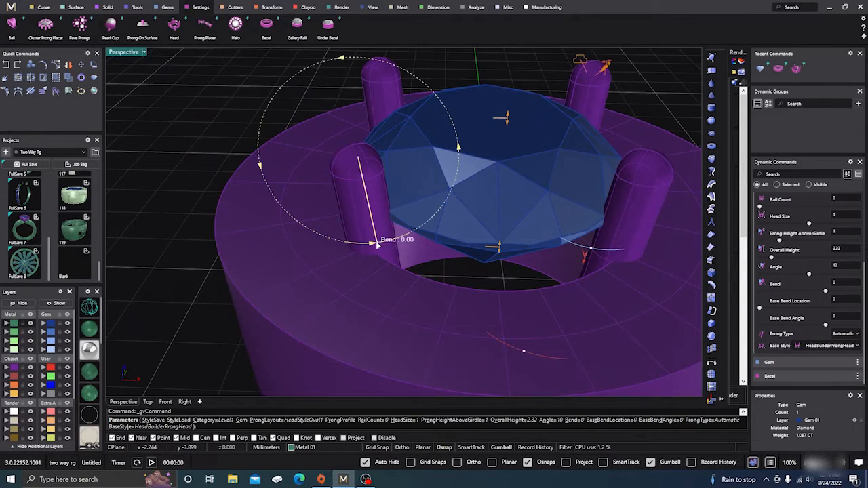
Set the bend of the head's prongs to -2 and try adjusting their base bend angle.
left_click_drag(375, 244, 396, 256)
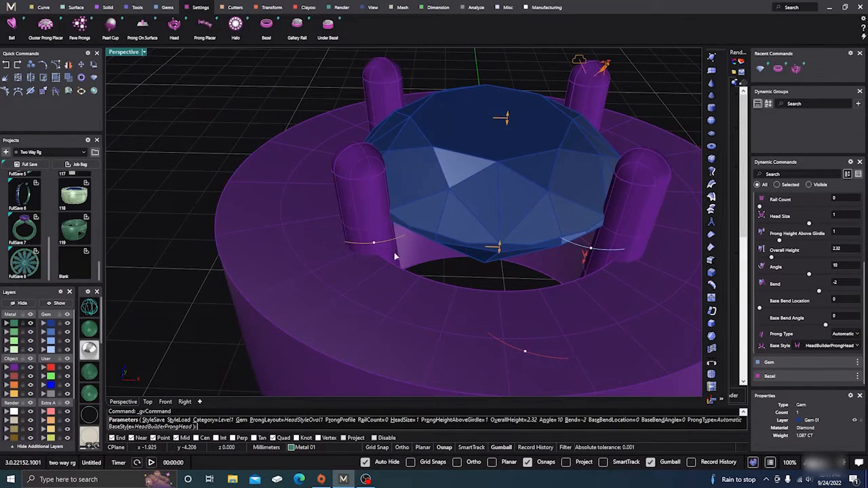
right_click_drag(392, 260, 431, 311)
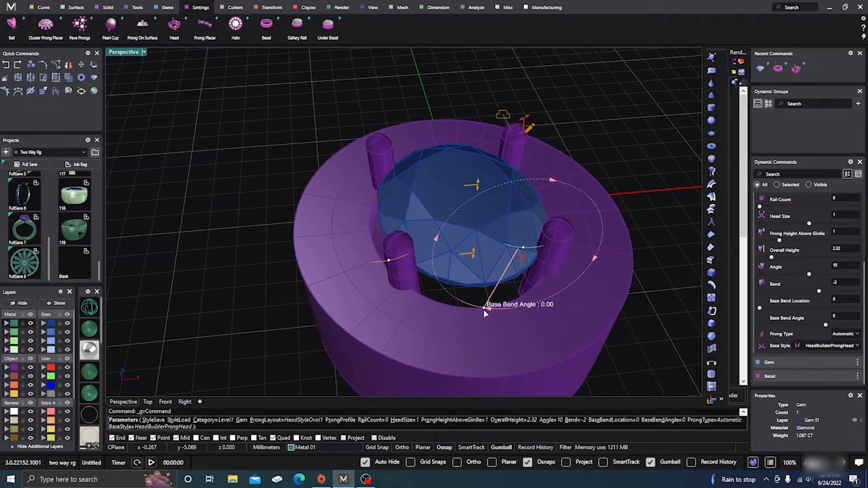
left_click_drag(489, 310, 486, 310)
scroll(486, 312, "down", 4)
right_click_drag(487, 318, 505, 184)
scroll(459, 227, "up", 5)
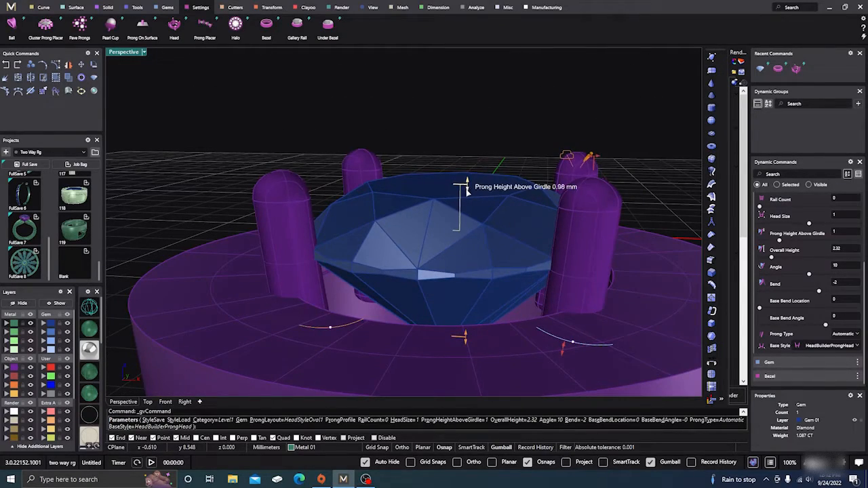
Lower the prong height above the girdle to 0.69 mm and finish the four-prong head.
left_click_drag(466, 191, 469, 202)
right_click_drag(377, 234, 389, 241)
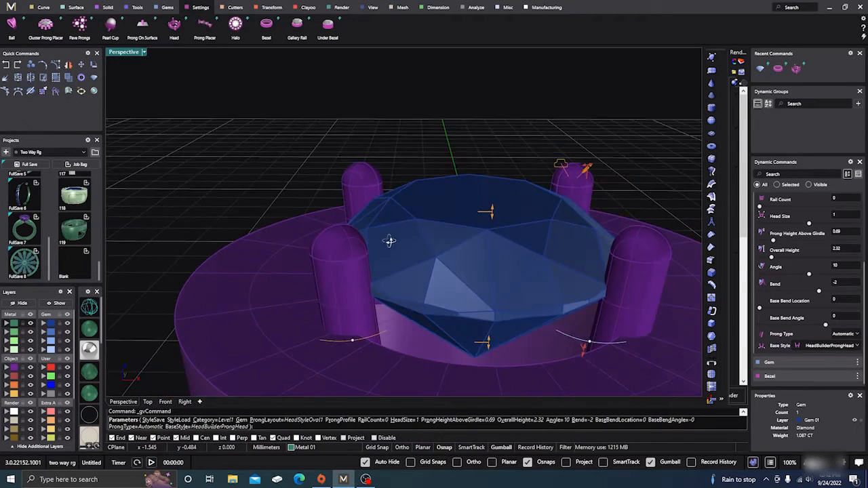
scroll(387, 197, "down", 7)
right_click_drag(387, 197, 415, 309)
right_click(377, 223)
scroll(379, 218, "down", 3)
right_click_drag(386, 268, 363, 237)
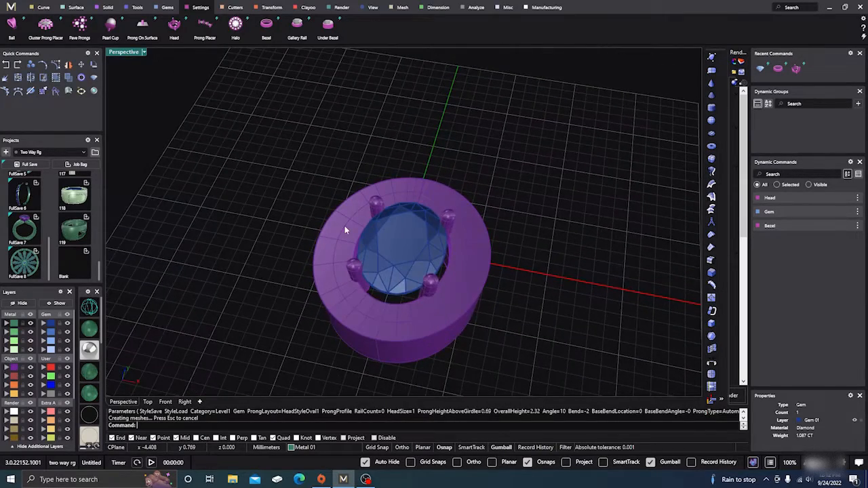
Extract a closed isocurve around the bezel's flat top surface at U 0.8, V 0.5 and angle 90.
scroll(344, 231, "up", 3)
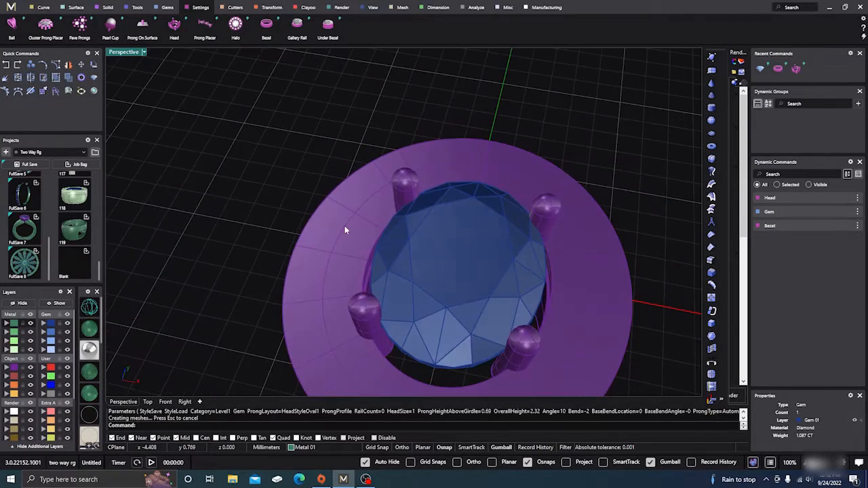
left_click(44, 8)
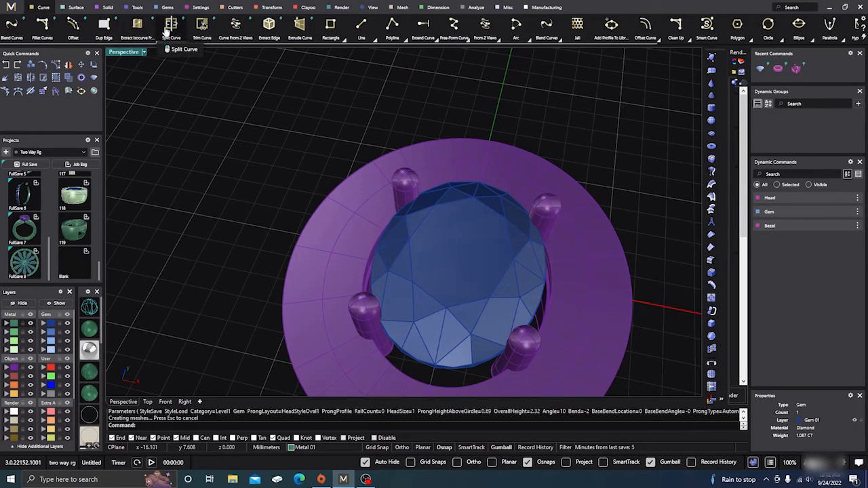
left_click(137, 26)
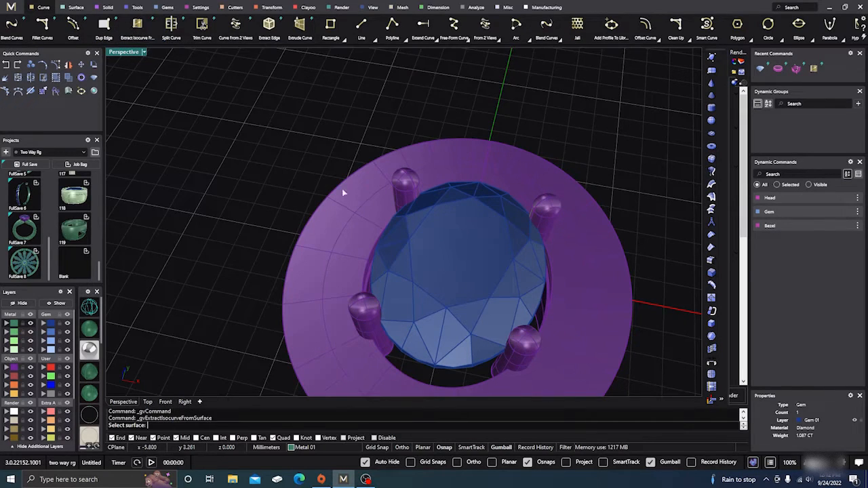
left_click(353, 224)
mouse_move(354, 228)
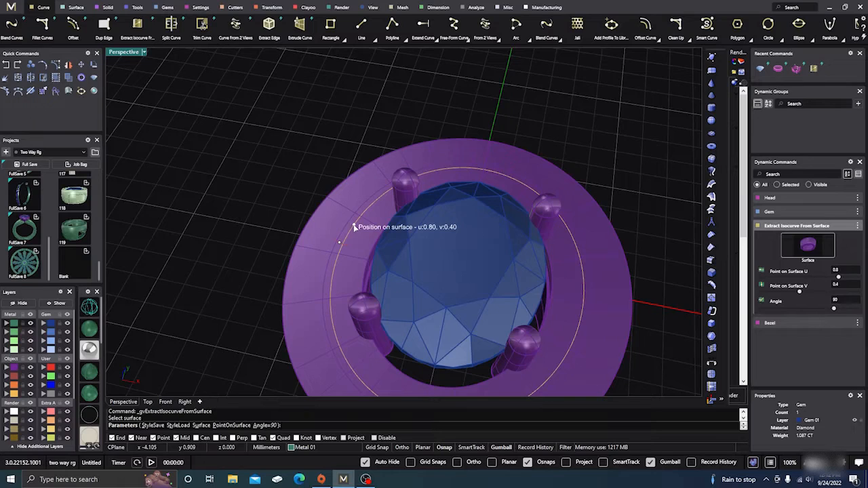
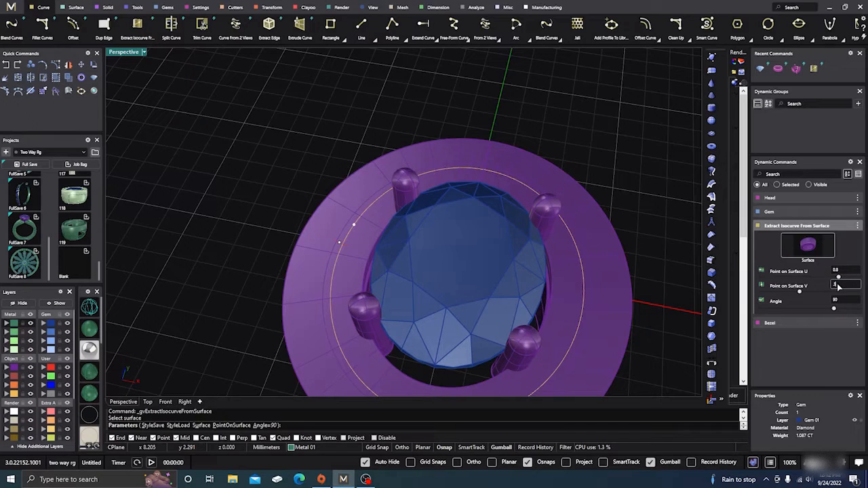
key("Tab")
scroll(413, 224, "down", 6)
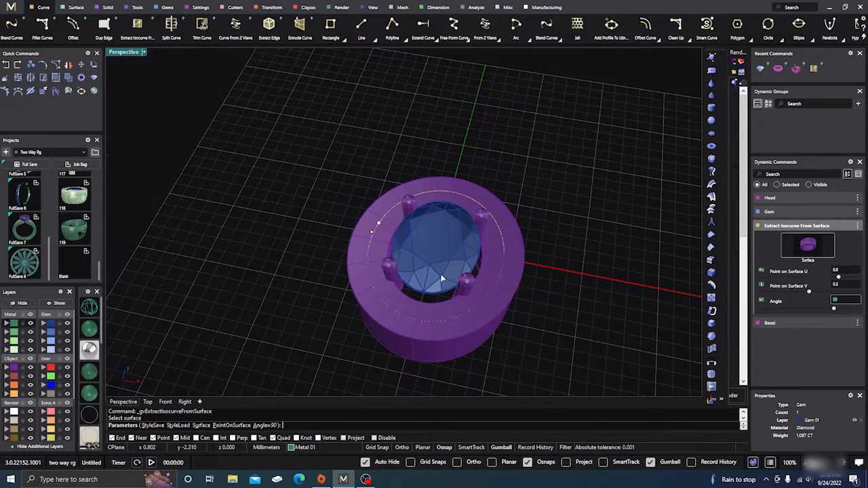
right_click_drag(441, 277, 432, 237)
key("Return")
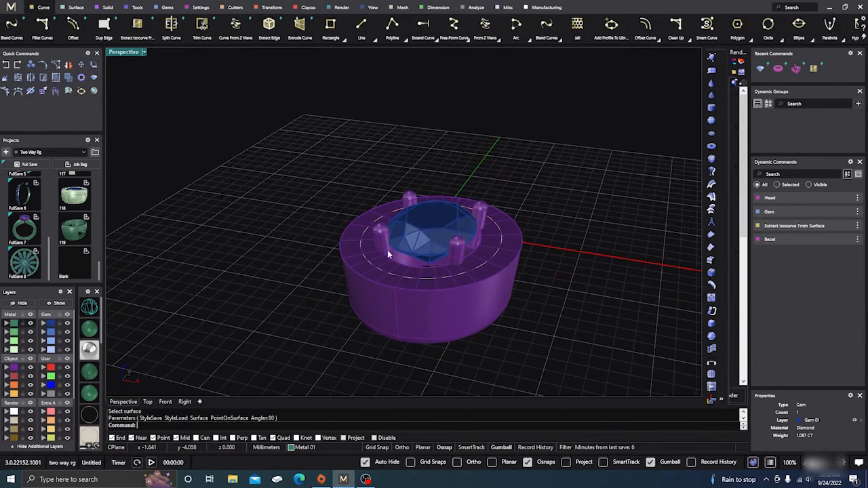
Place round diamonds along the extracted isocurve with Gem On Curve, using the bezel as the target object.
scroll(369, 240, "up", 4)
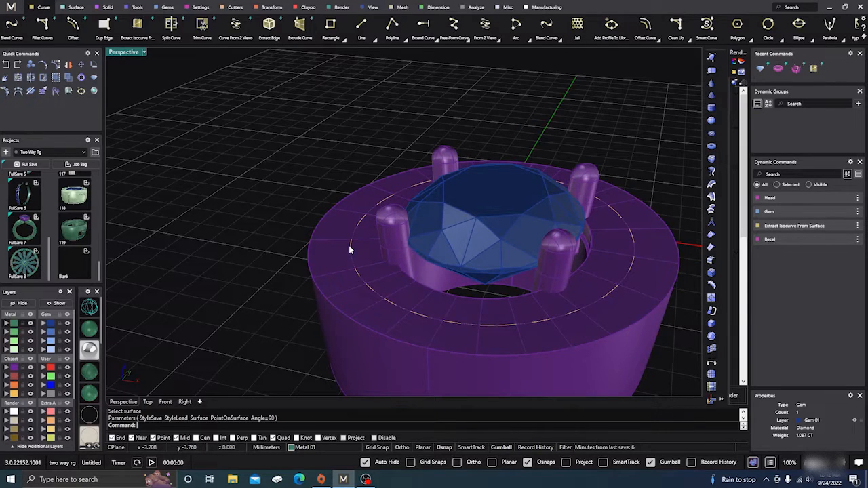
left_click(349, 249)
left_click(376, 270)
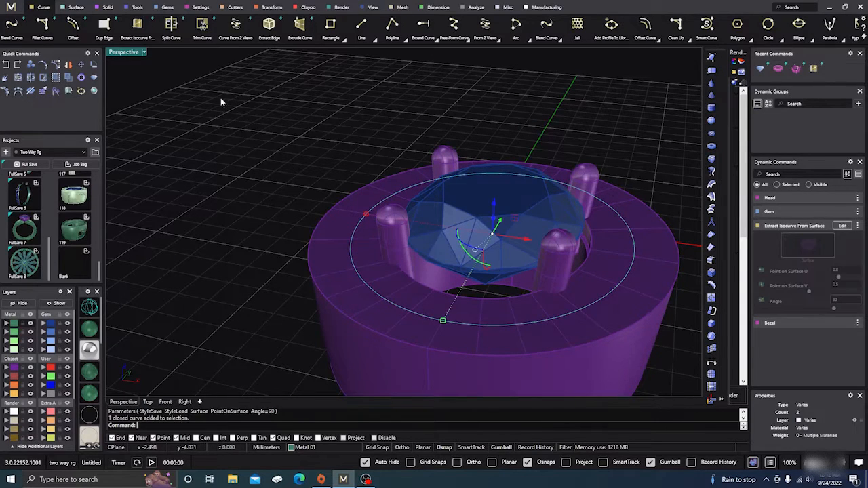
left_click(168, 7)
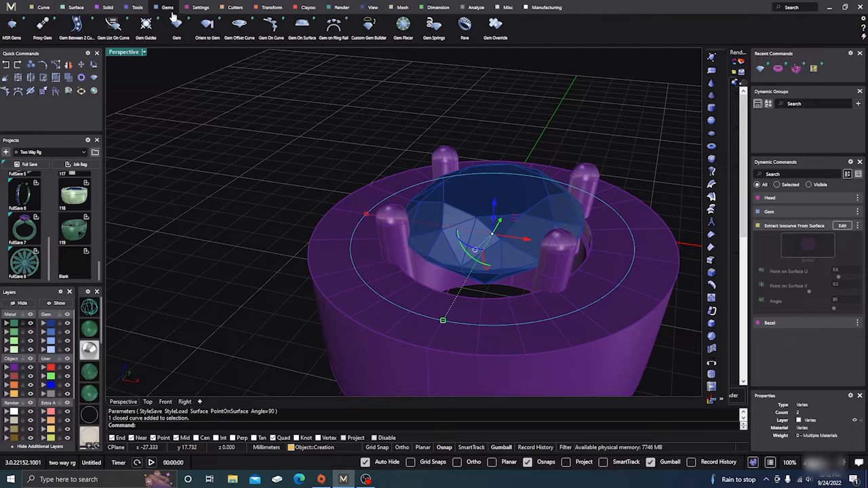
left_click(271, 28)
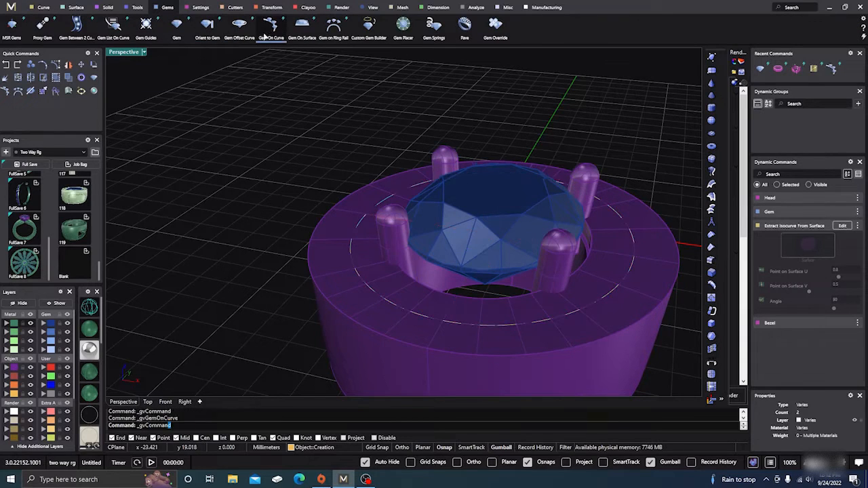
right_click_drag(277, 171, 285, 190)
scroll(285, 190, "down", 2)
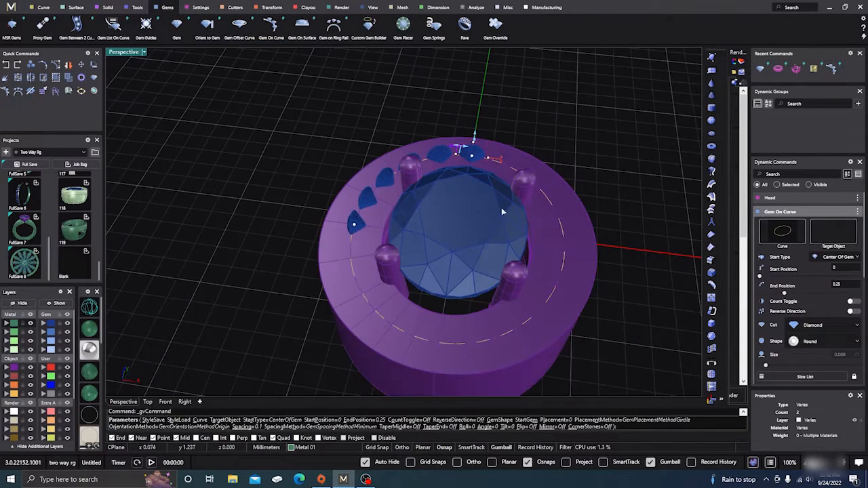
left_click(828, 242)
left_click(586, 279)
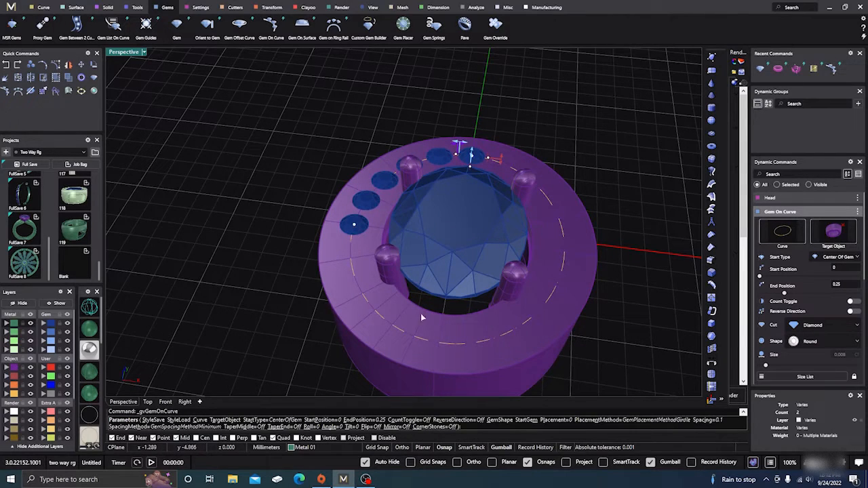
Extend the row of round diamonds around the oval curve to an end position of 0.981.
left_click_drag(353, 226, 485, 149)
scroll(473, 143, "up", 5)
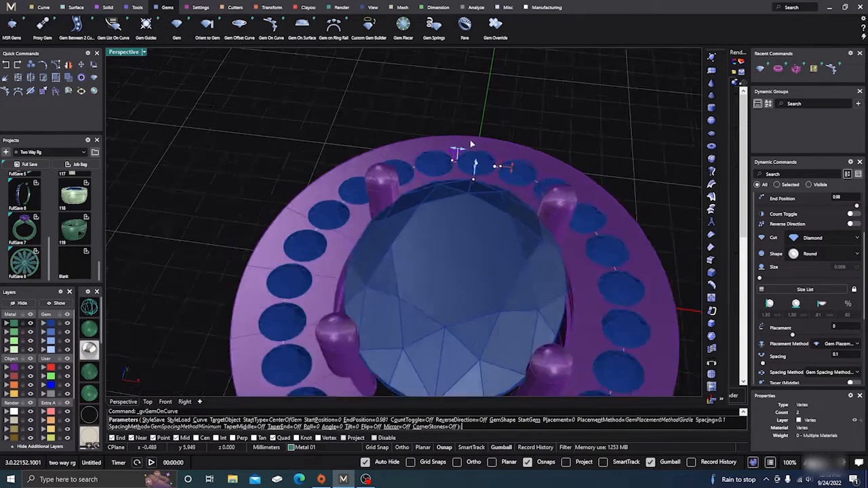
scroll(547, 183, "down", 5)
right_click_drag(546, 182, 530, 193)
scroll(604, 221, "down", 5)
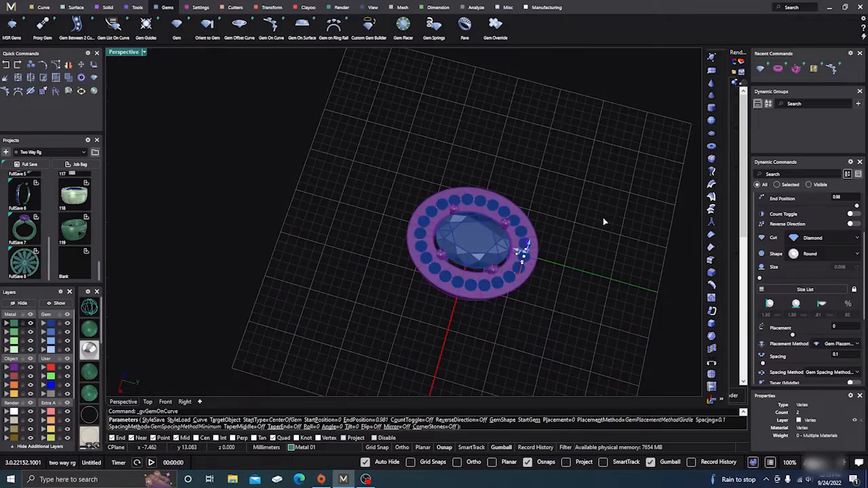
Enlarge the round diamonds on the bezel to a width of 1.70 mm using the start gem.
right_click_drag(604, 221, 533, 205)
scroll(530, 194, "down", 6)
scroll(517, 234, "up", 8)
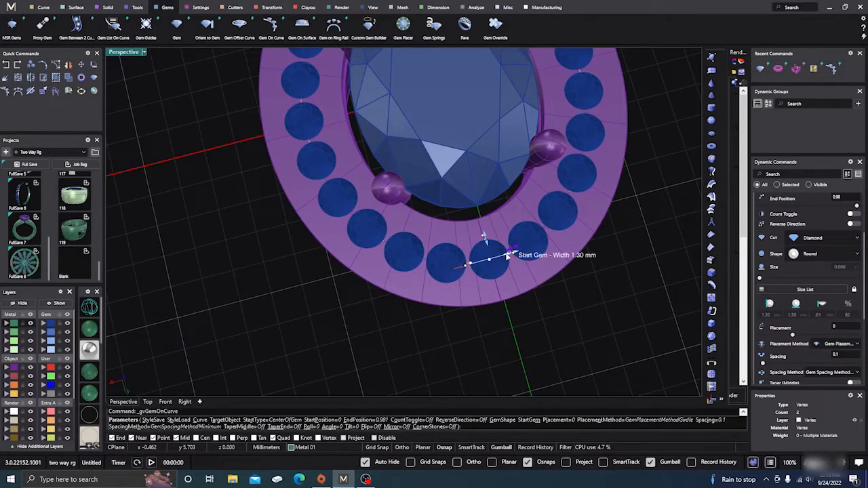
scroll(446, 240, "down", 2)
scroll(446, 240, "up", 5)
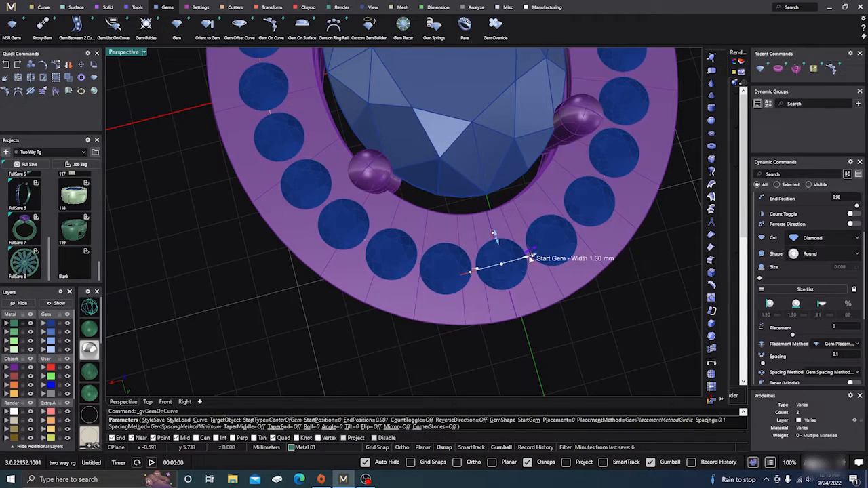
scroll(529, 258, "up", 3)
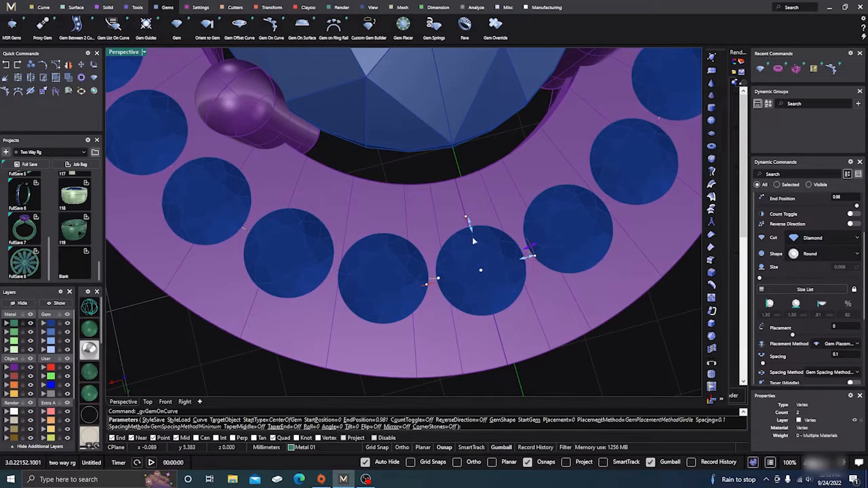
left_click_drag(469, 227, 466, 210)
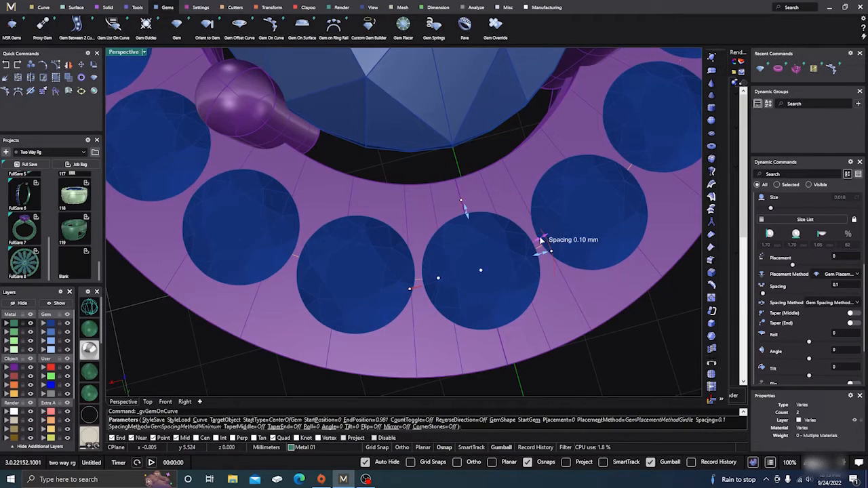
Set the round diamonds' placement method to table so they sink into the bezel, and finish the gem row.
scroll(487, 246, "down", 6)
right_click_drag(475, 258, 481, 188)
scroll(483, 195, "up", 5)
scroll(449, 168, "up", 6)
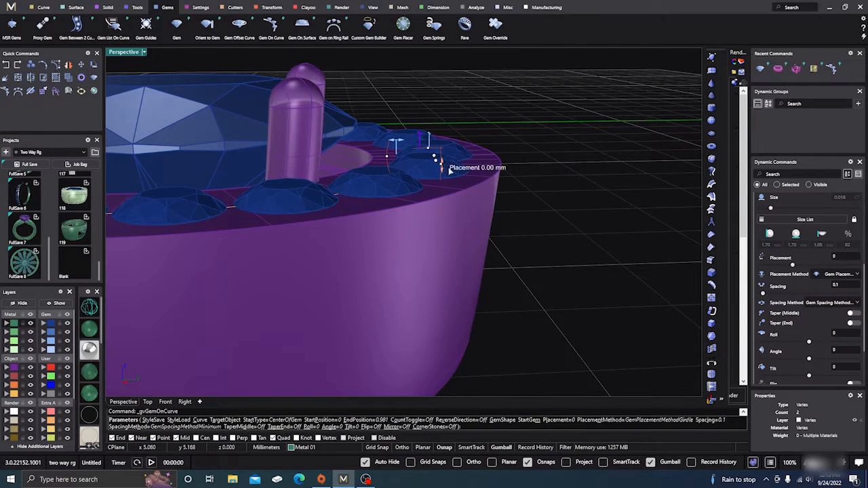
left_click(843, 274)
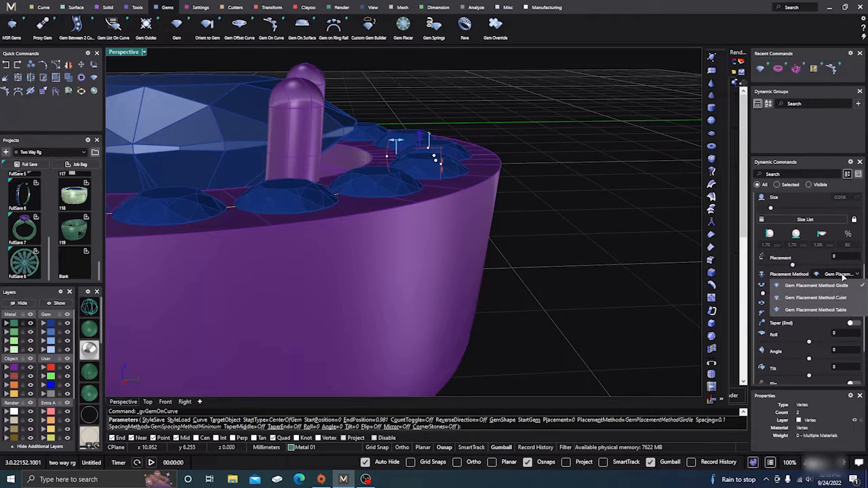
left_click(832, 310)
scroll(604, 209, "down", 3)
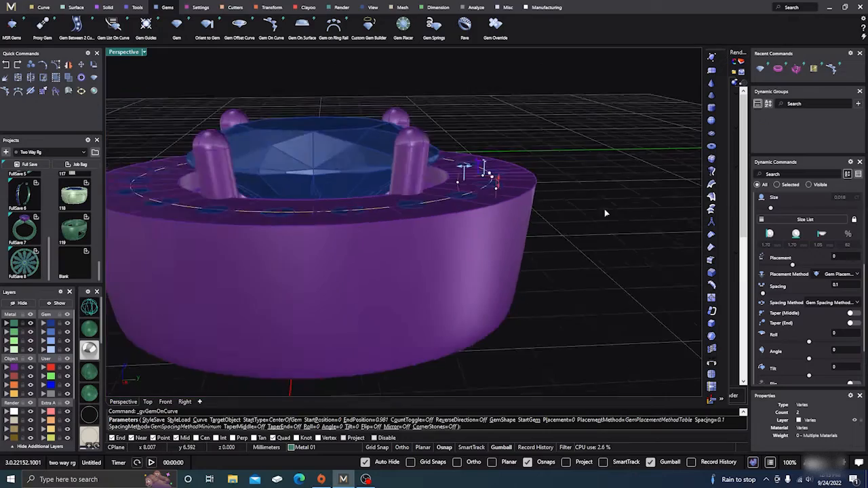
right_click_drag(604, 208, 601, 296)
scroll(594, 263, "down", 4)
right_click(592, 257)
Select the row of round diamonds and create a channel cutter along them.
right_click_drag(426, 328, 442, 291)
scroll(421, 290, "up", 3)
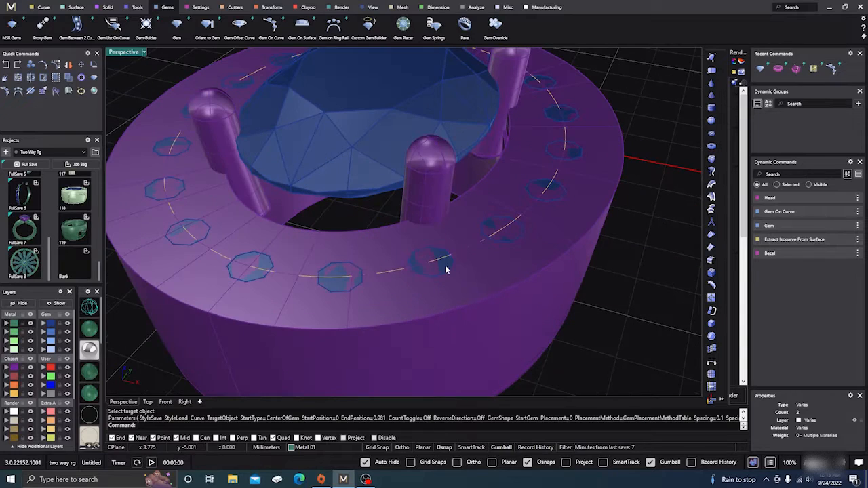
left_click(445, 269)
left_click(456, 293)
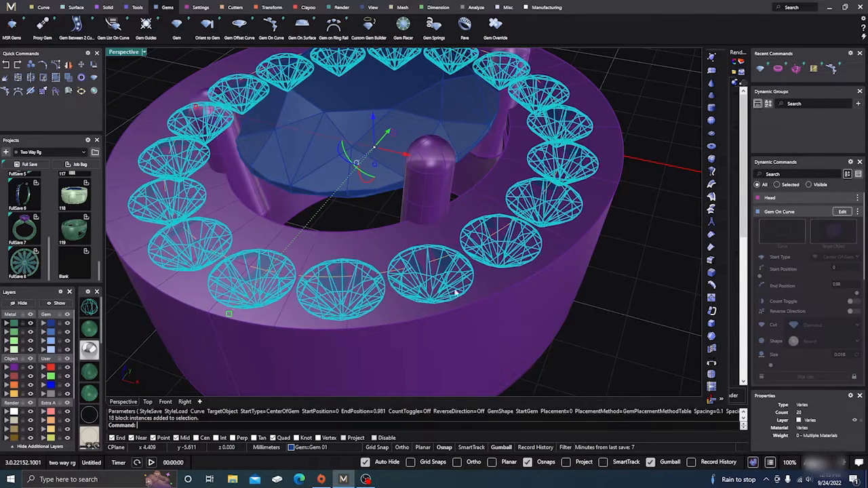
left_click(235, 8)
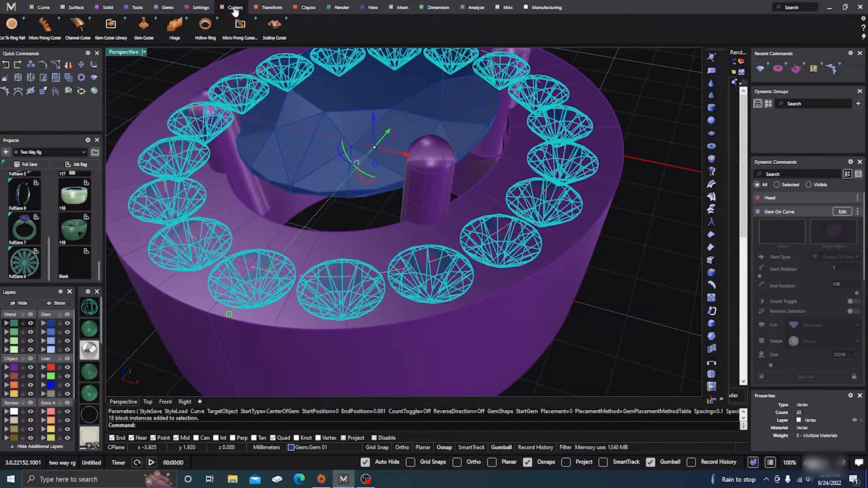
left_click(77, 34)
scroll(348, 150, "down", 3)
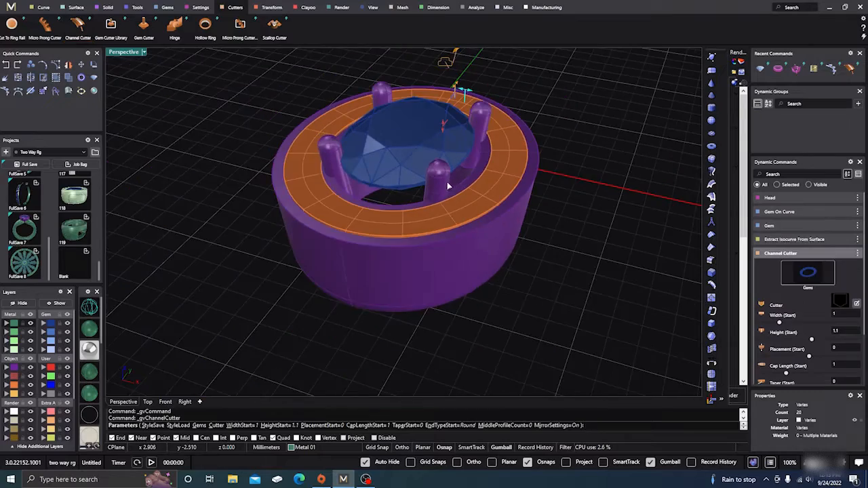
Display the setting in wireframe and widen the channel cutter over the round diamonds to a start width of 1.19.
right_click_drag(447, 185, 292, 346)
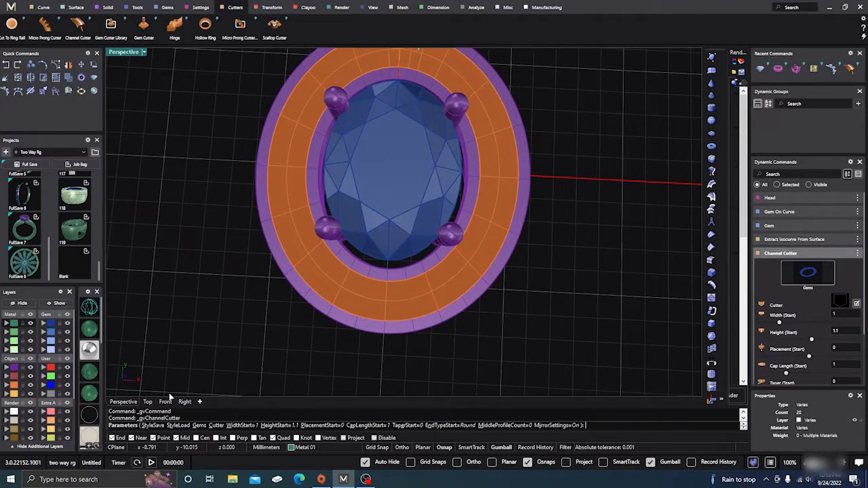
left_click(94, 306)
scroll(321, 332, "down", 3)
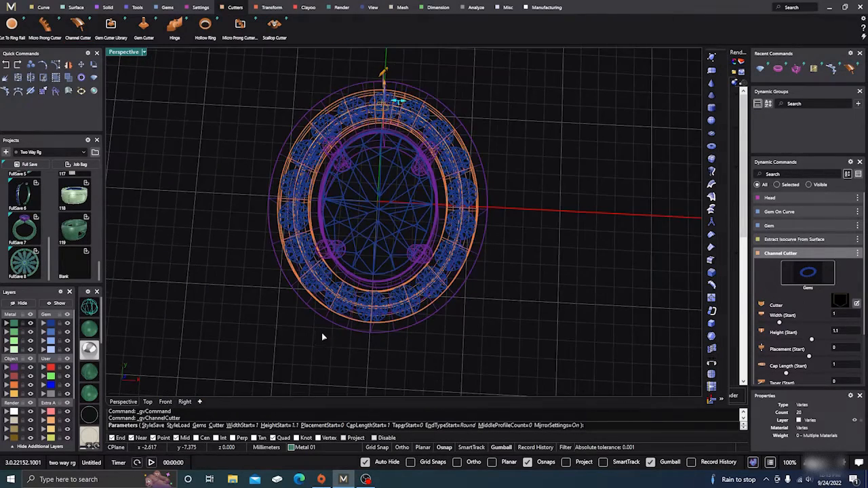
scroll(386, 104, "up", 12)
scroll(407, 129, "down", 5)
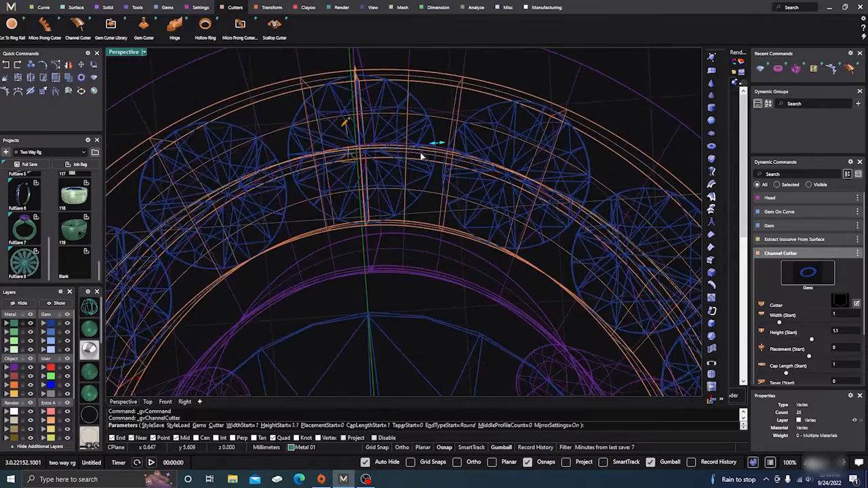
scroll(376, 150, "up", 8)
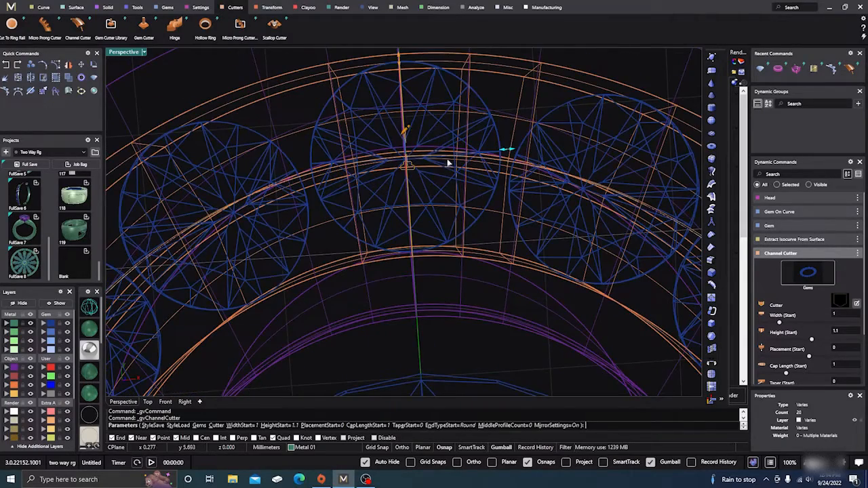
scroll(459, 163, "down", 4)
right_click_drag(461, 165, 419, 220)
scroll(499, 201, "up", 3)
scroll(484, 225, "up", 4)
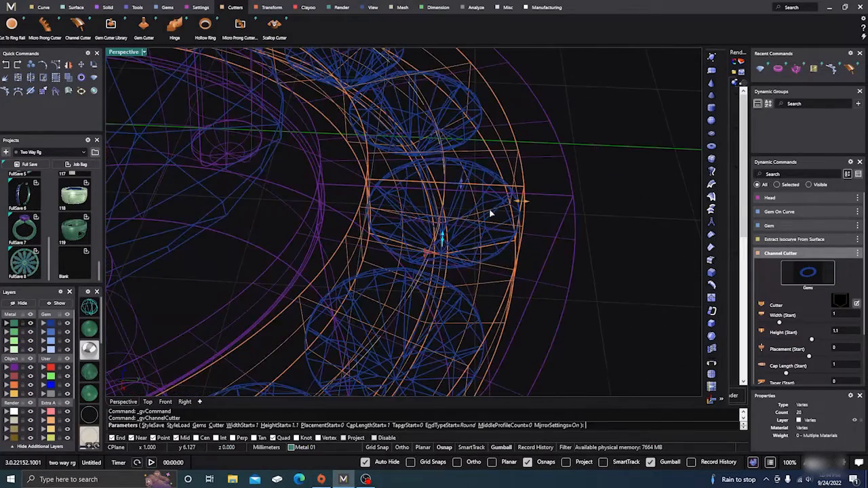
left_click_drag(519, 202, 536, 198)
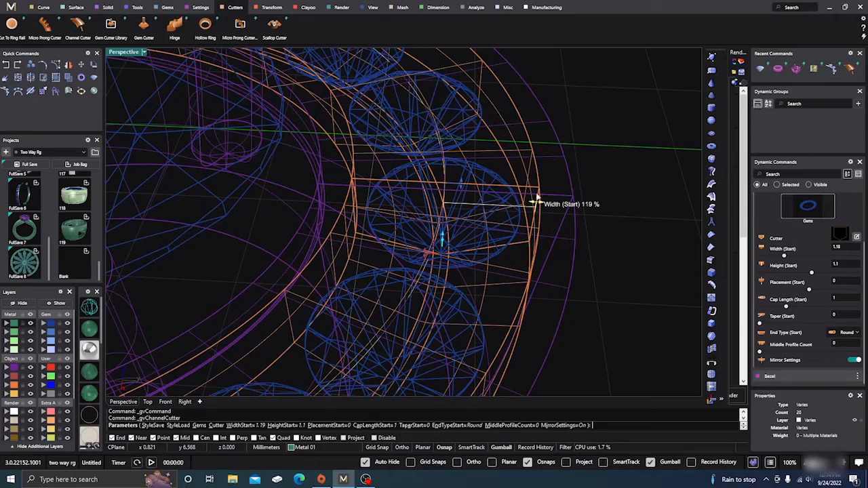
Set the channel cutter's start height to 1.28 and its start placement to 0.38, and finish the cutter.
scroll(540, 184, "down", 5)
scroll(561, 218, "up", 2)
right_click_drag(560, 218, 504, 141)
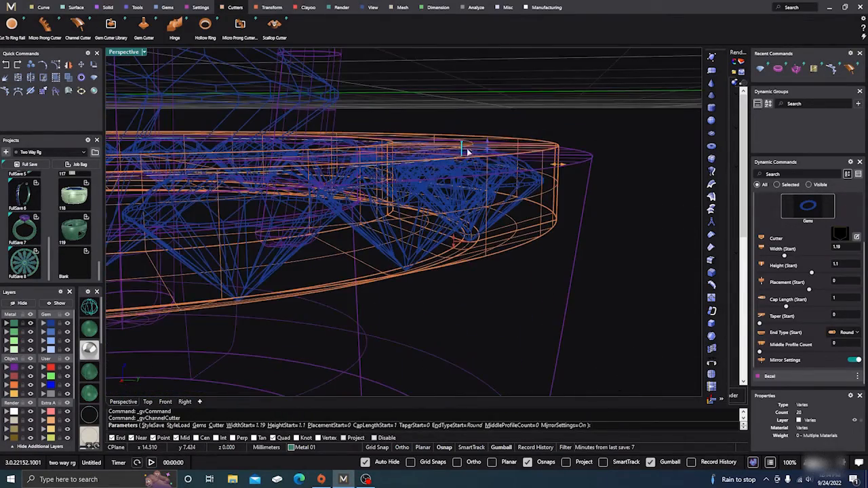
left_click_drag(486, 147, 487, 129)
right_click_drag(527, 206, 466, 237)
left_click_drag(466, 236, 479, 206)
scroll(617, 234, "down", 5)
right_click_drag(618, 234, 539, 304)
scroll(509, 233, "down", 3)
scroll(534, 298, "down", 4)
right_click(373, 318)
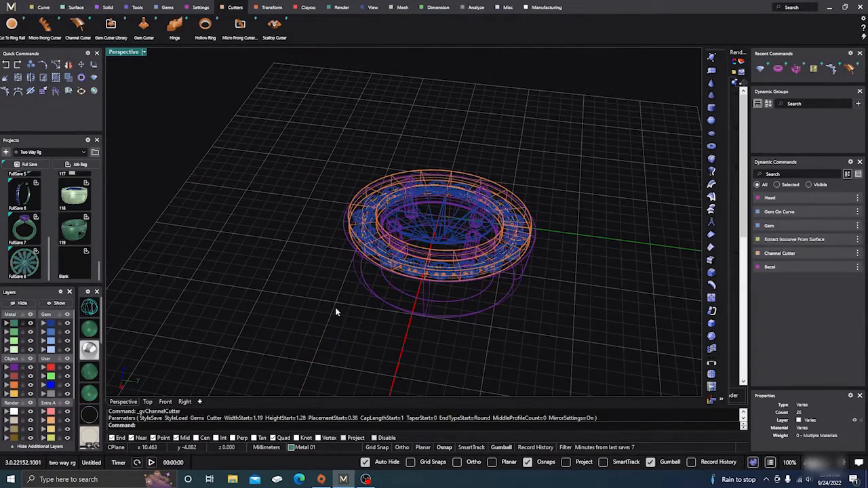
Restore the shaded display and cut the channel cutter out of the bezel with a Boolean Difference.
left_click(89, 330)
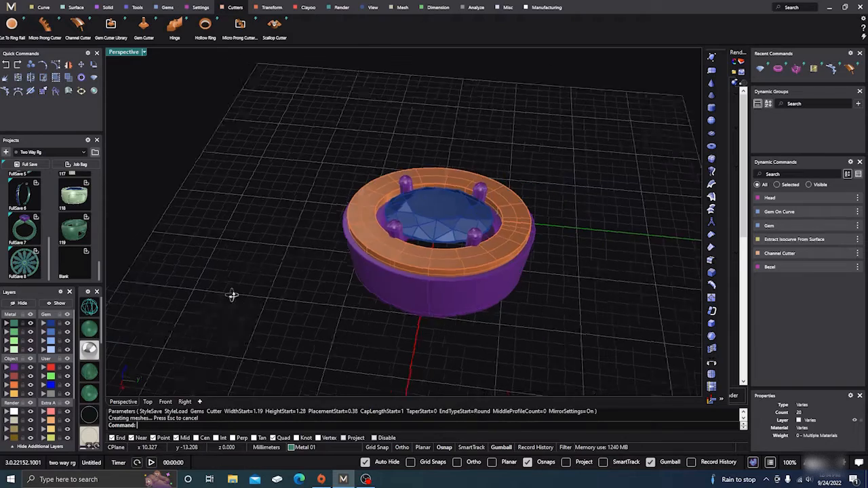
right_click_drag(232, 294, 305, 314)
scroll(366, 192, "up", 4)
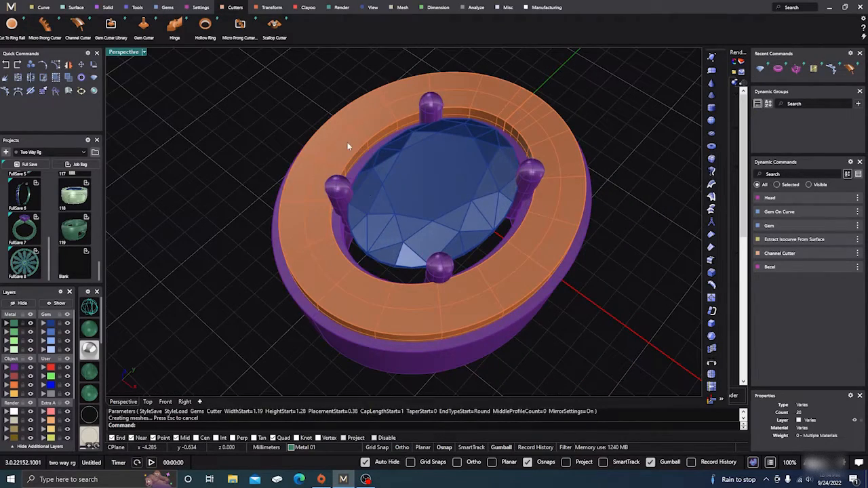
right_click_drag(336, 288, 194, 145)
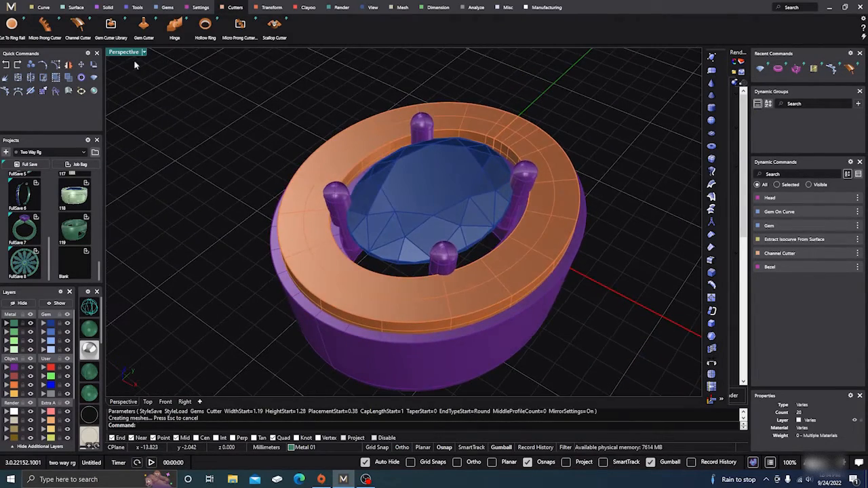
left_click(107, 8)
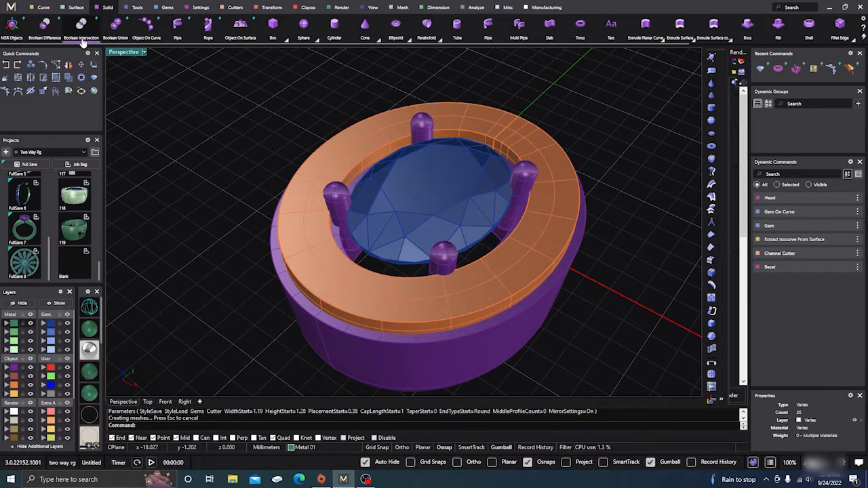
left_click(46, 30)
left_click(401, 371)
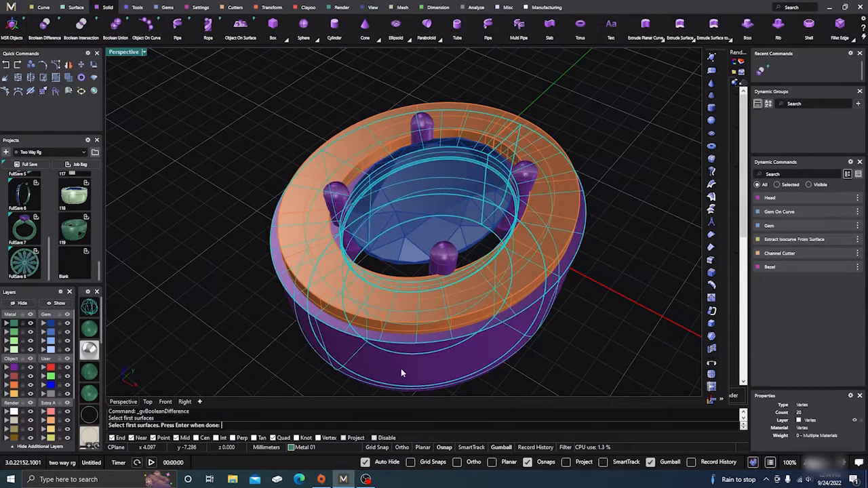
key("Return")
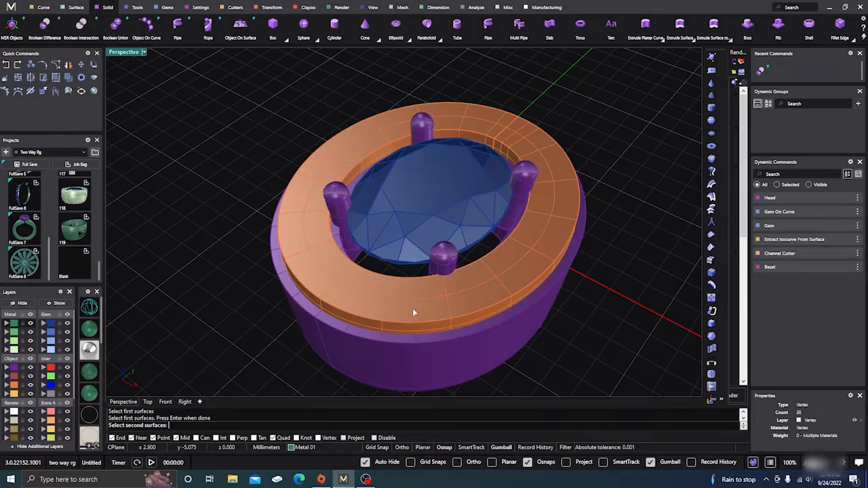
left_click(412, 308)
key("Return")
right_click_drag(422, 324, 568, 343)
scroll(559, 285, "down", 4)
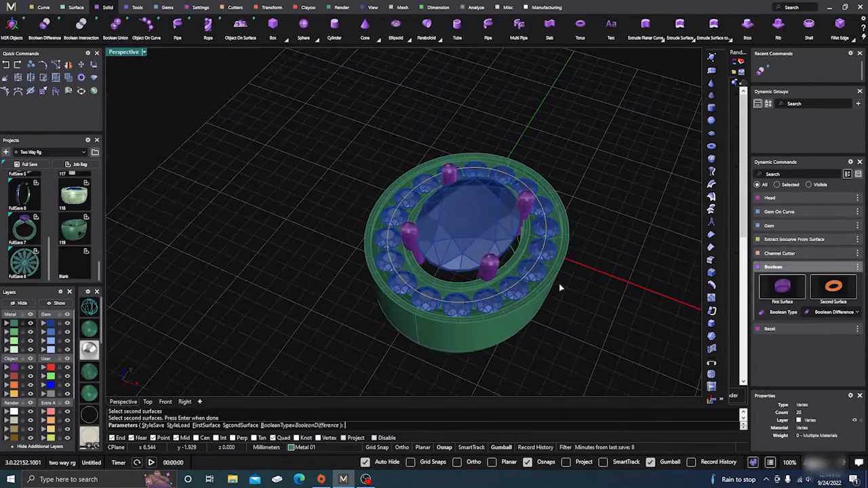
right_click_drag(559, 285, 564, 332)
scroll(529, 310, "up", 8)
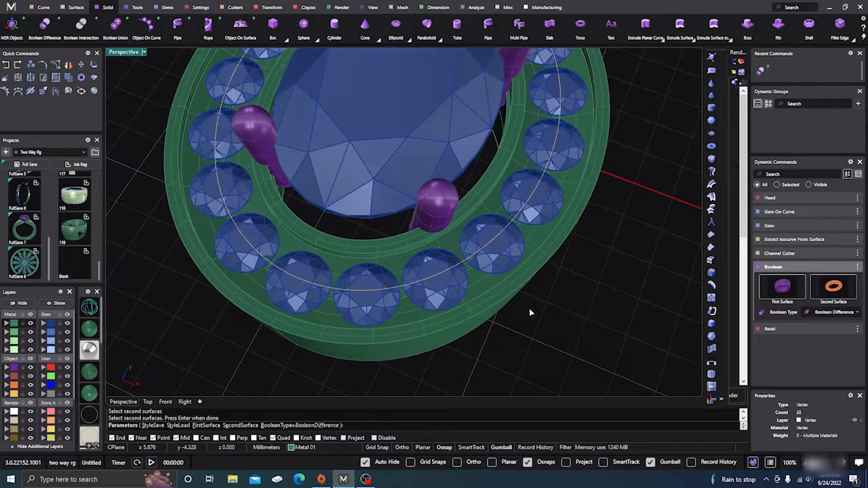
Select the row of round diamonds and add shared prongs between them with Prong Placer.
left_click(503, 256)
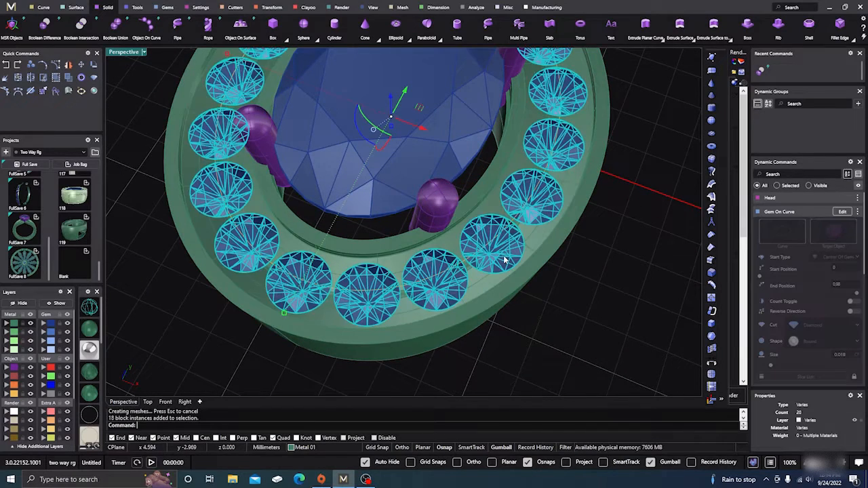
scroll(549, 333, "down", 4)
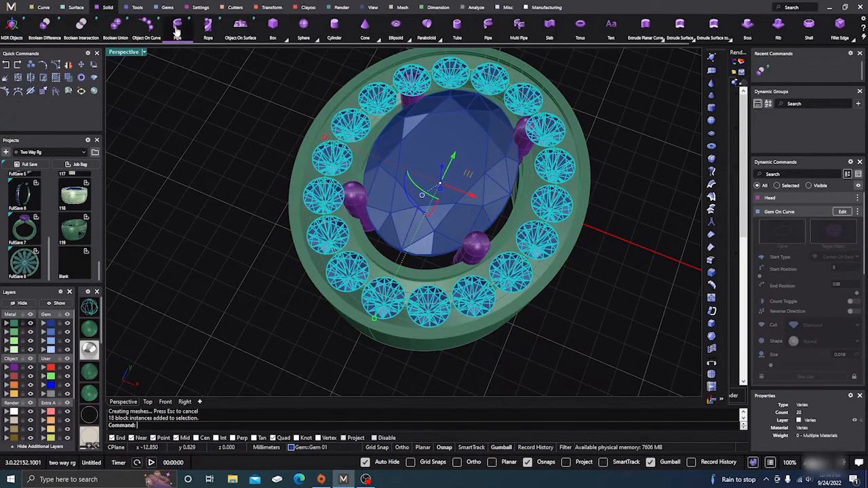
left_click(167, 7)
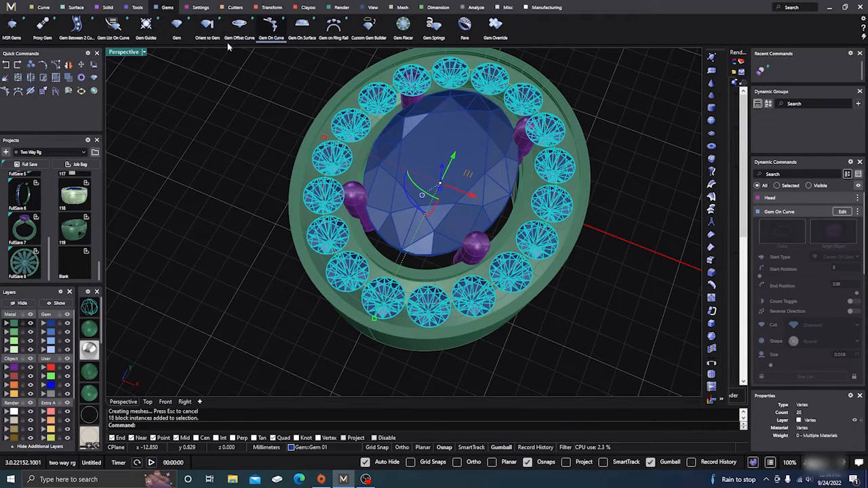
left_click(200, 7)
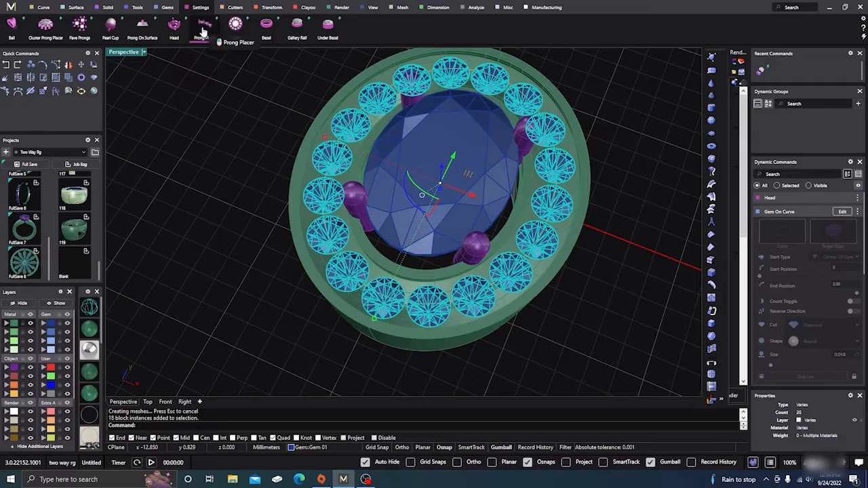
left_click(205, 30)
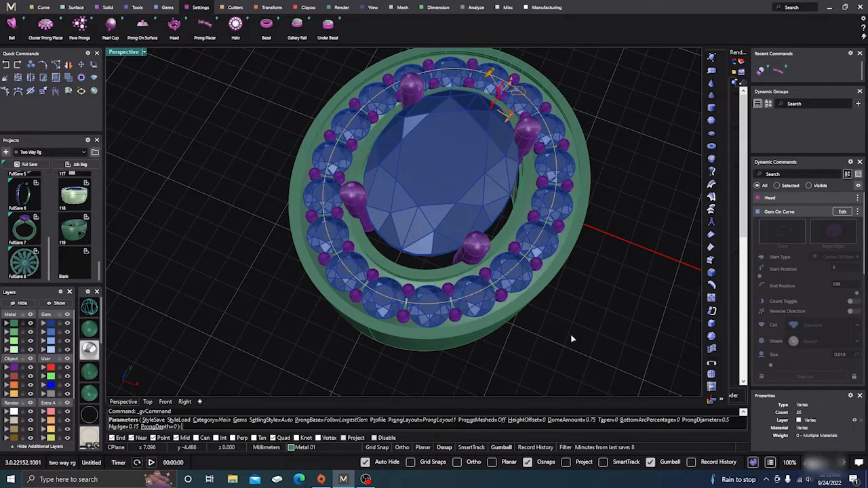
Raise the small prongs between the round diamonds to a height offset of 0.23 mm.
right_click_drag(570, 333, 465, 294)
scroll(466, 294, "down", 6)
scroll(529, 290, "up", 11)
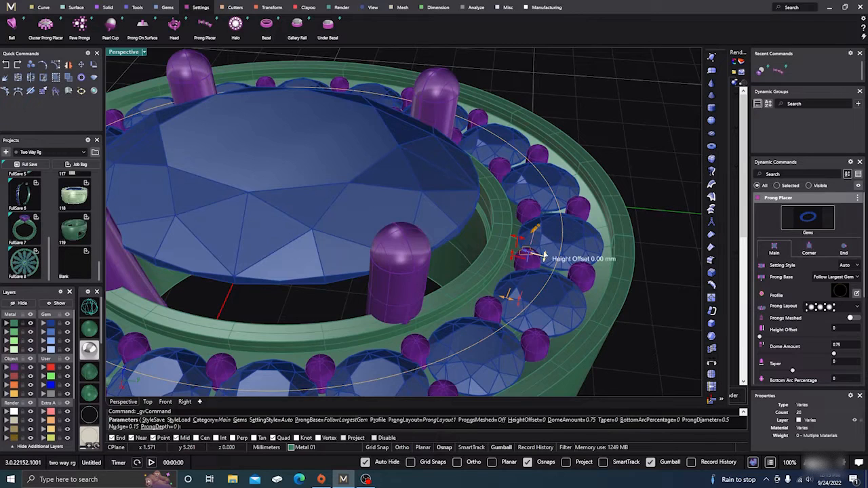
left_click_drag(544, 255, 545, 252)
Set the small prongs' diameter to 0.6 mm and their nudge to 0.21, and finish the prongs.
right_click_drag(545, 273, 535, 291)
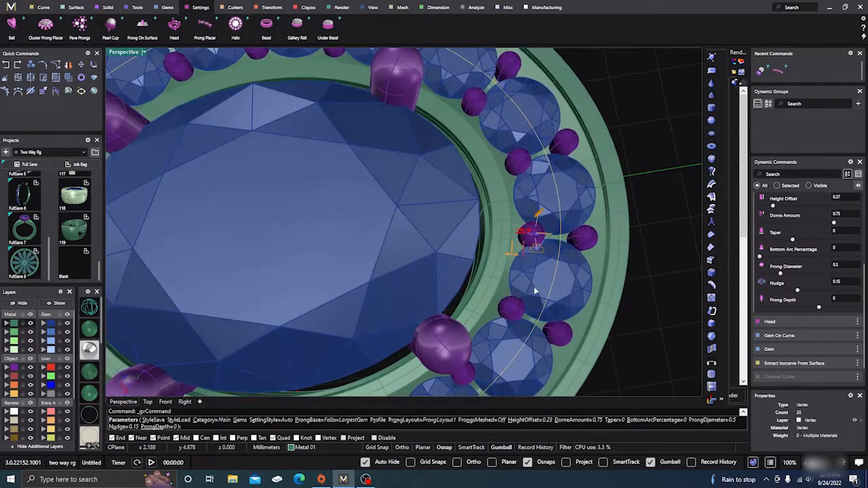
scroll(518, 250, "up", 3)
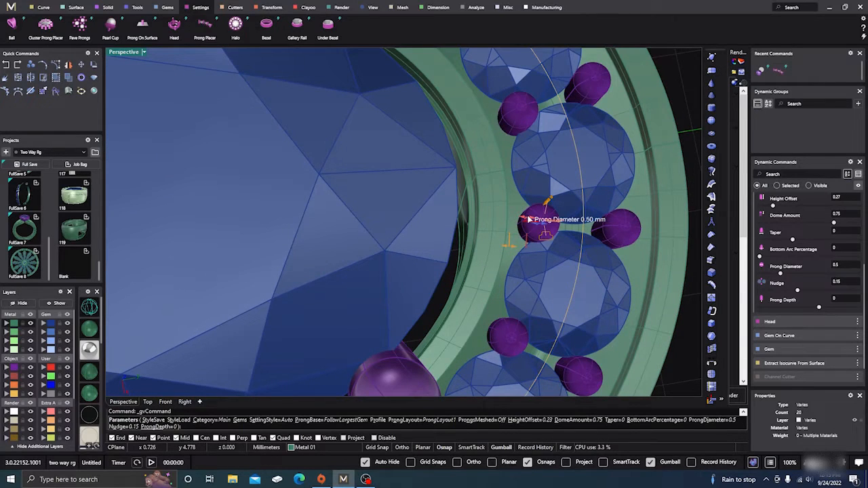
left_click_drag(528, 219, 519, 218)
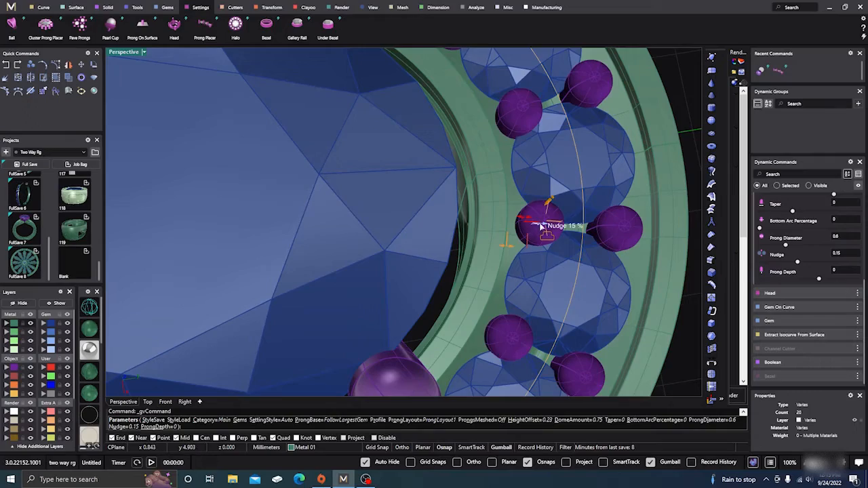
left_click_drag(541, 226, 546, 226)
scroll(541, 227, "down", 6)
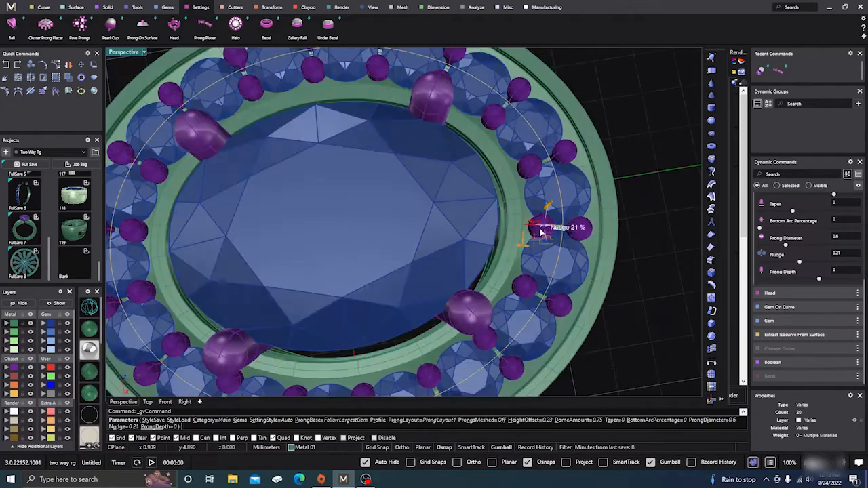
right_click_drag(563, 270, 596, 277)
right_click(517, 273)
scroll(517, 273, "down", 6)
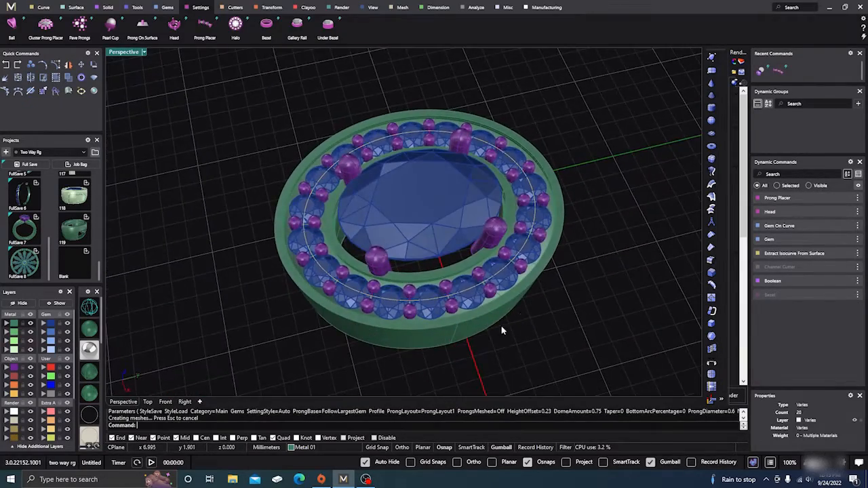
scroll(501, 330, "up", 6)
right_click_drag(502, 331, 517, 297)
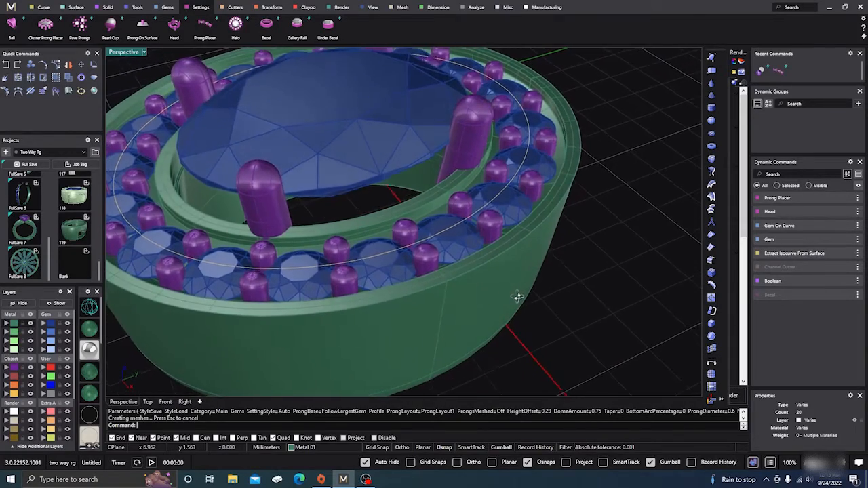
scroll(518, 296, "down", 4)
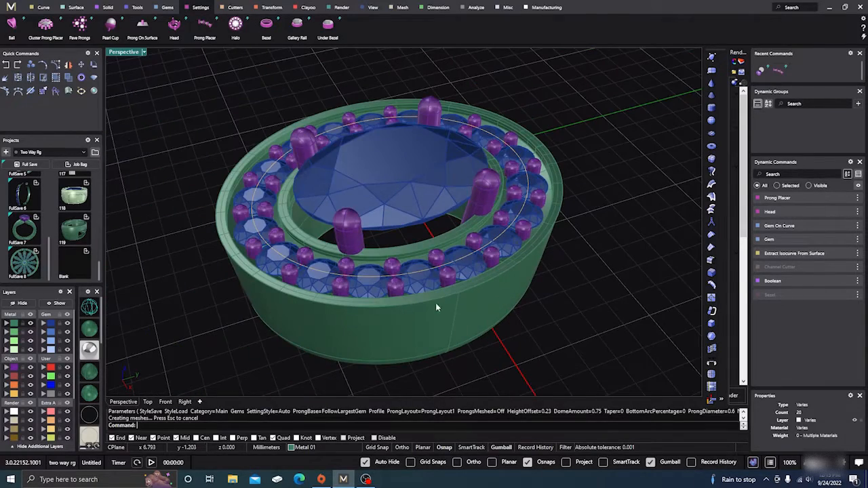
Extract an isocurve along the top of the bezel's inner rim at surface point U 0.3 and V 0.5.
left_click(42, 8)
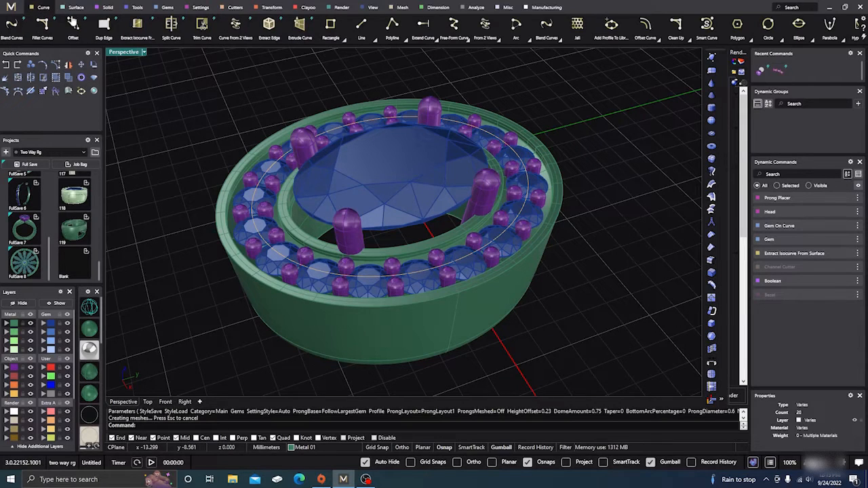
left_click(137, 23)
scroll(391, 254, "up", 4)
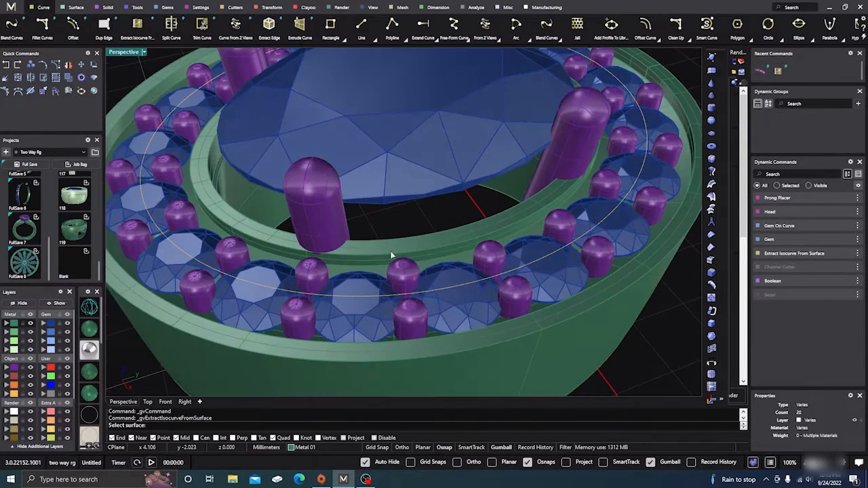
left_click(416, 244)
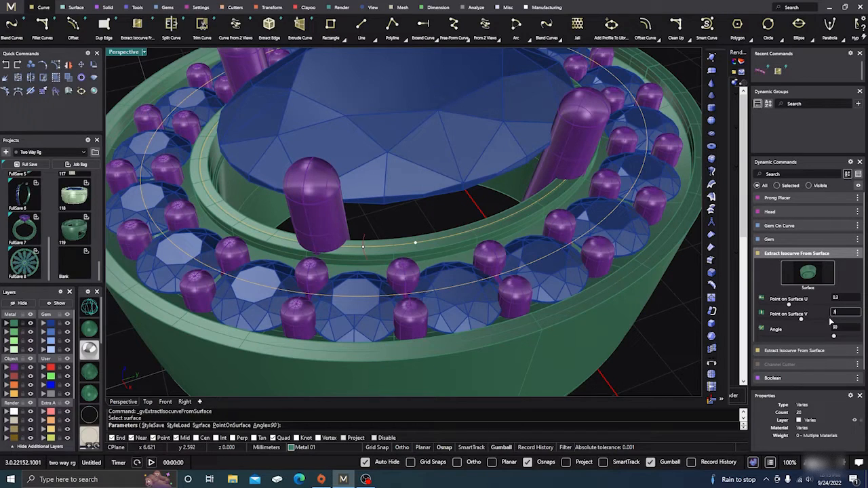
key("Tab")
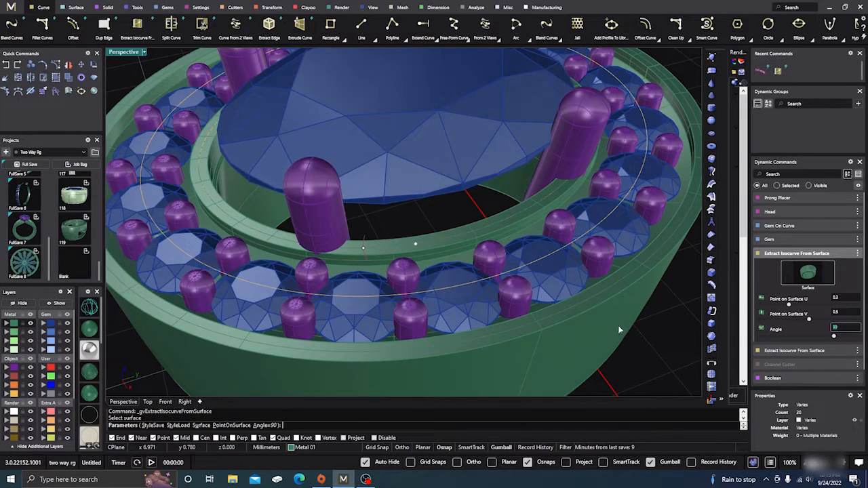
key("Return")
Place spheres along the bezel's inner rim curve with Object On Curve and extend their end position to about 0.98.
left_click(411, 227)
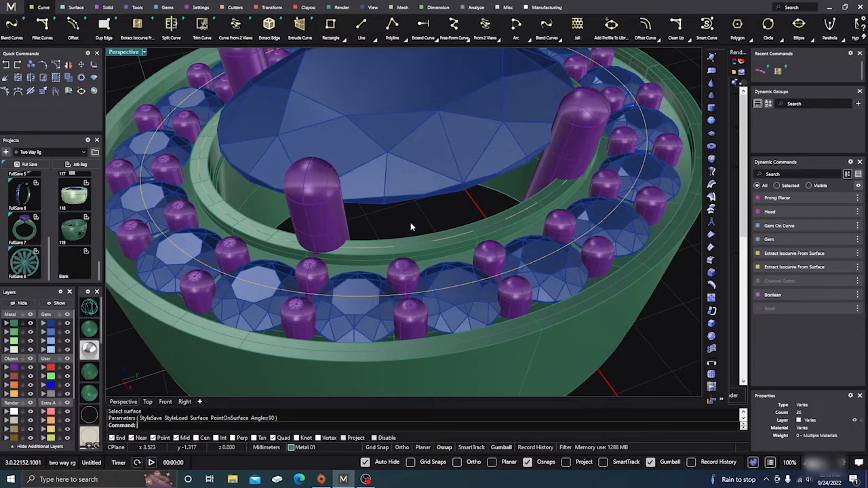
left_click(442, 243)
left_click(469, 265)
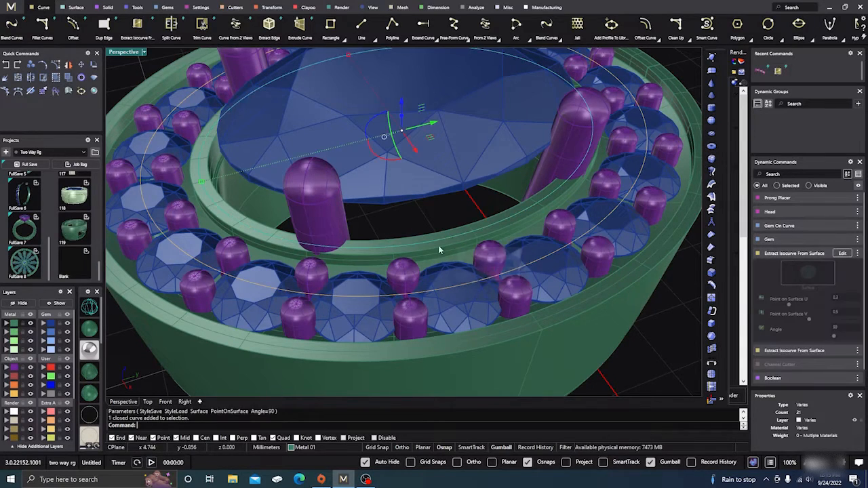
left_click(107, 7)
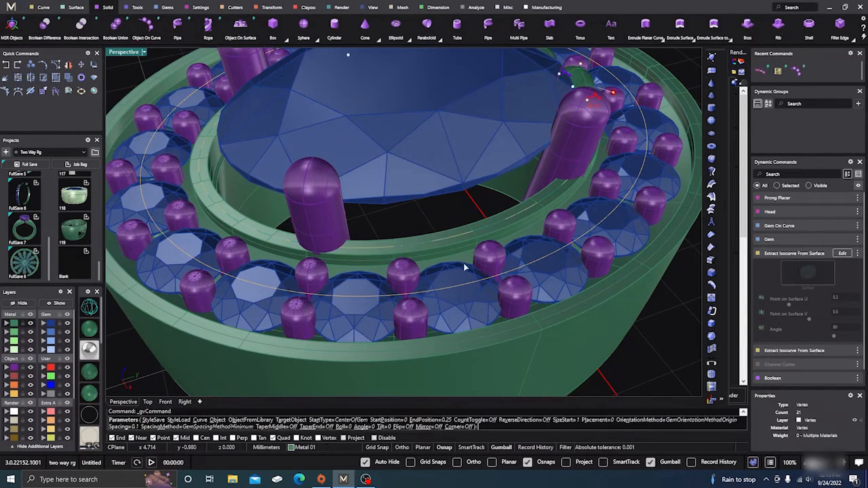
scroll(465, 267, "down", 6)
right_click_drag(440, 277, 544, 296)
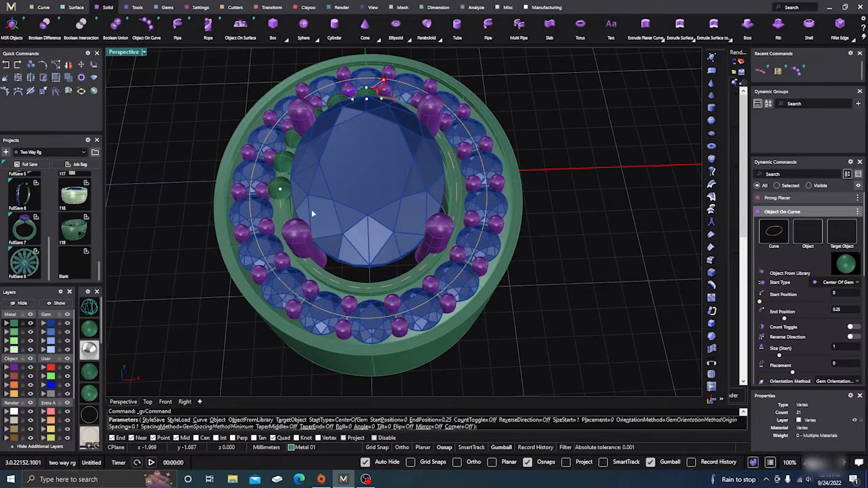
left_click_drag(276, 192, 380, 88)
scroll(548, 344, "down", 4)
right_click_drag(563, 341, 449, 271)
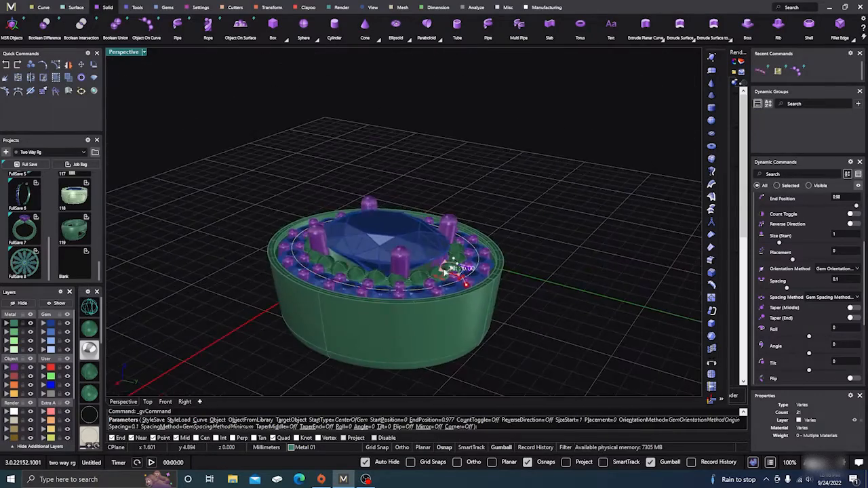
Shrink the inner rim spheres to about 0.41 mm and extend their end position to 0.987.
scroll(448, 278, "up", 8)
scroll(448, 280, "up", 2)
right_click_drag(490, 308, 469, 300)
scroll(523, 267, "down", 7)
scroll(411, 311, "up", 8)
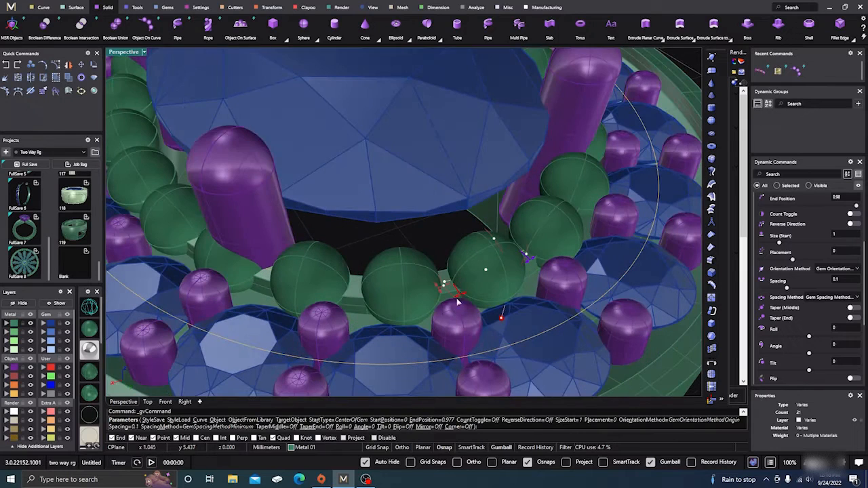
left_click_drag(461, 296, 504, 282)
right_click_drag(490, 316, 475, 318)
scroll(443, 304, "up", 6)
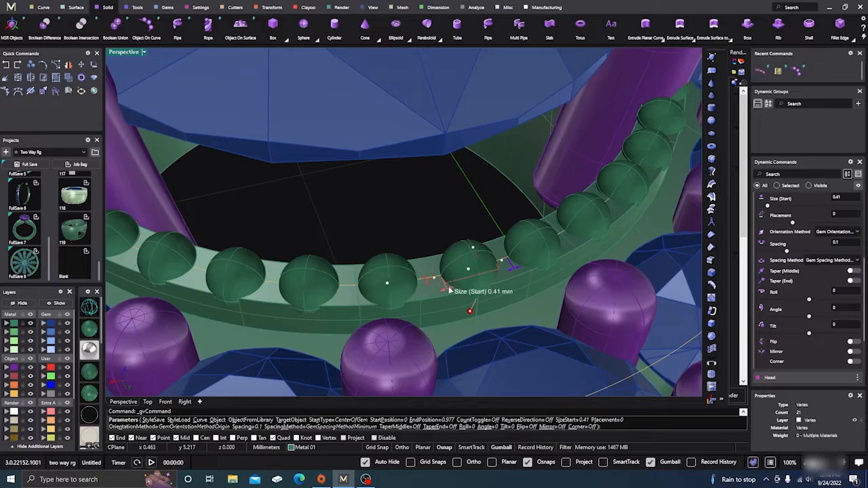
left_click_drag(446, 292, 423, 278)
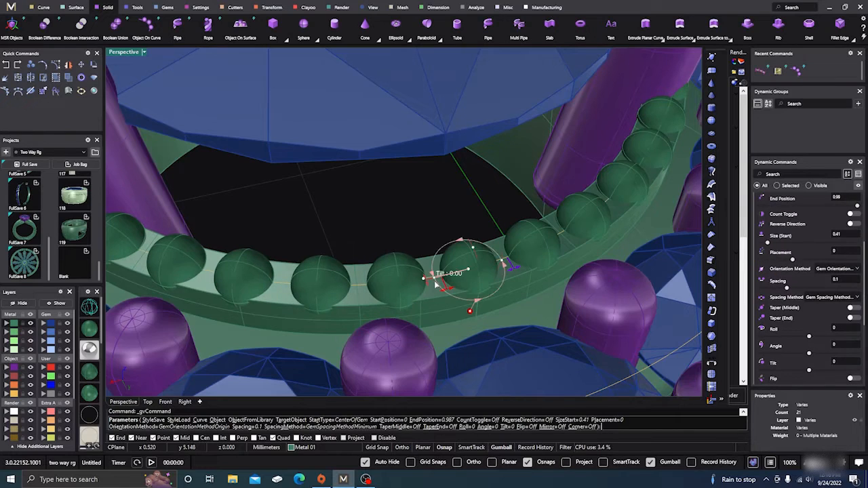
Reduce the inner rim beads to 0.38 mm, tighten their spacing, and finish the bead row.
scroll(438, 283, "up", 2)
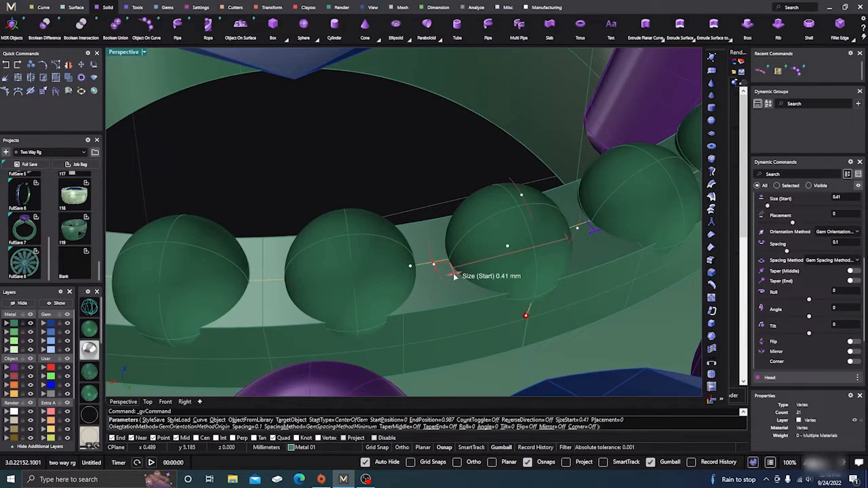
left_click_drag(455, 274, 467, 277)
left_click_drag(587, 237, 570, 240)
scroll(441, 257, "down", 10)
scroll(438, 261, "down", 4)
right_click_drag(432, 302, 516, 317)
right_click_drag(370, 276, 473, 262)
right_click(472, 261)
Select the row of inner rim beads and move it to the Setting layer.
scroll(450, 313, "up", 6)
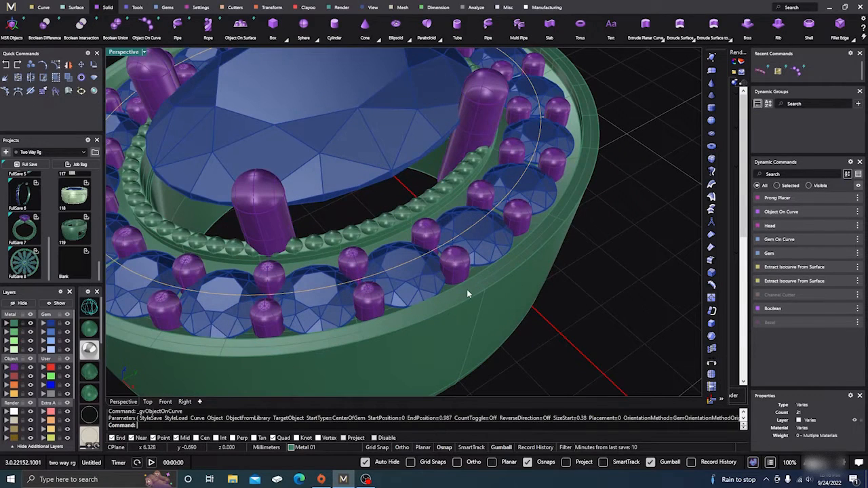
left_click(399, 216)
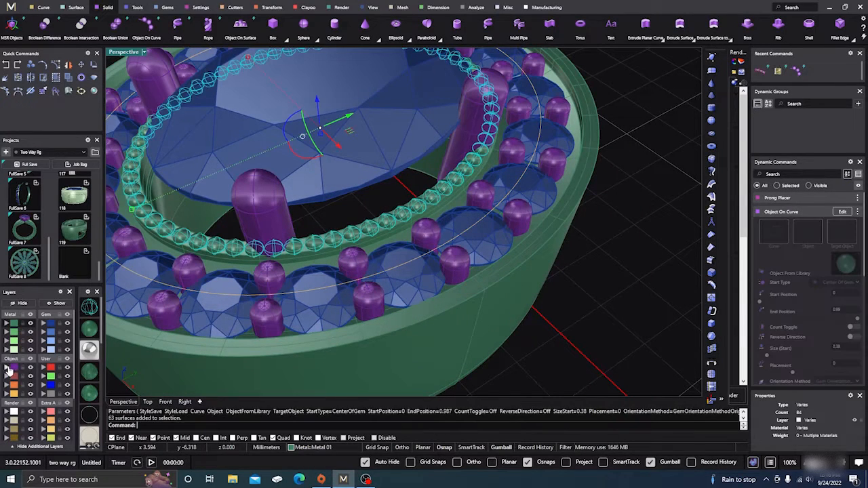
left_click(8, 370)
left_click(589, 316)
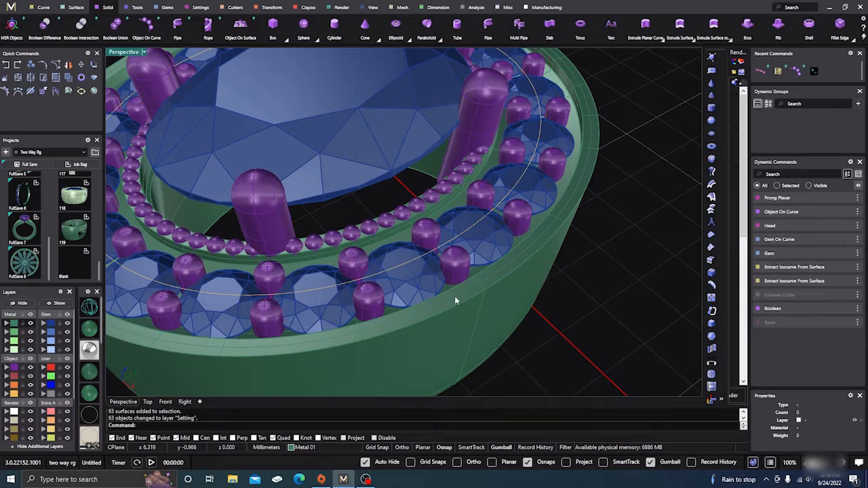
Extract an isocurve along the top of the bezel's outer rim at surface point V 0.5.
left_click(42, 7)
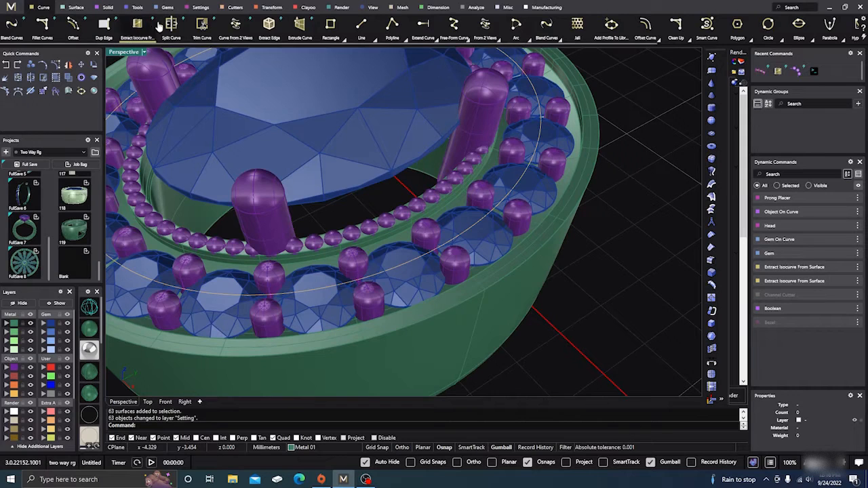
left_click(136, 27)
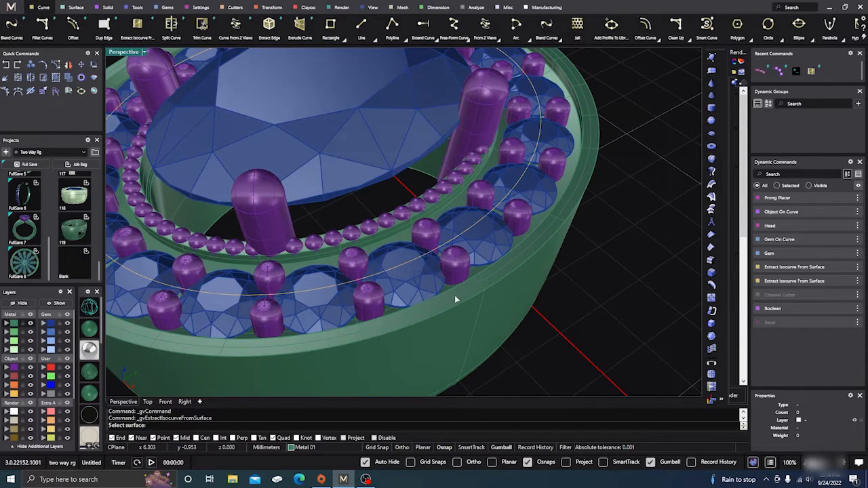
left_click(455, 299)
left_click(456, 298)
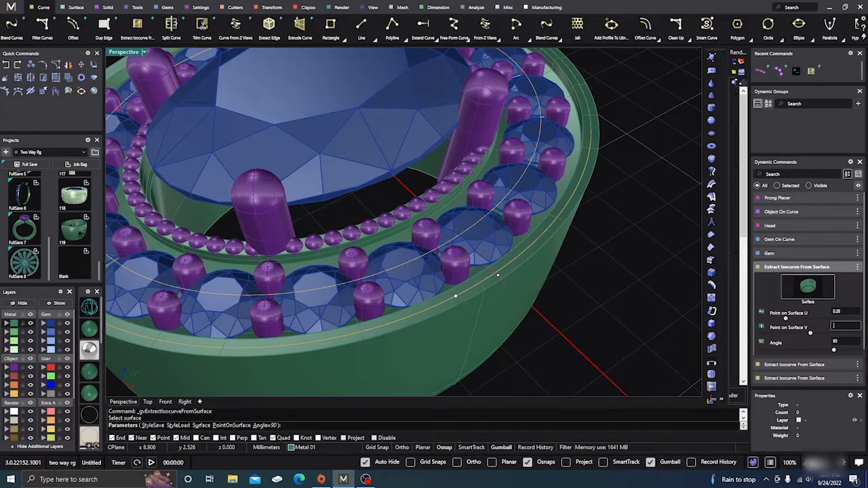
key("Tab")
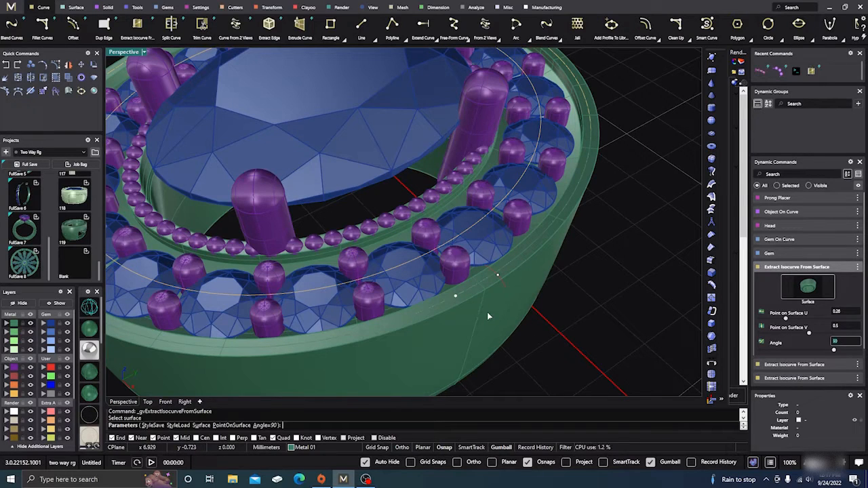
key("Return")
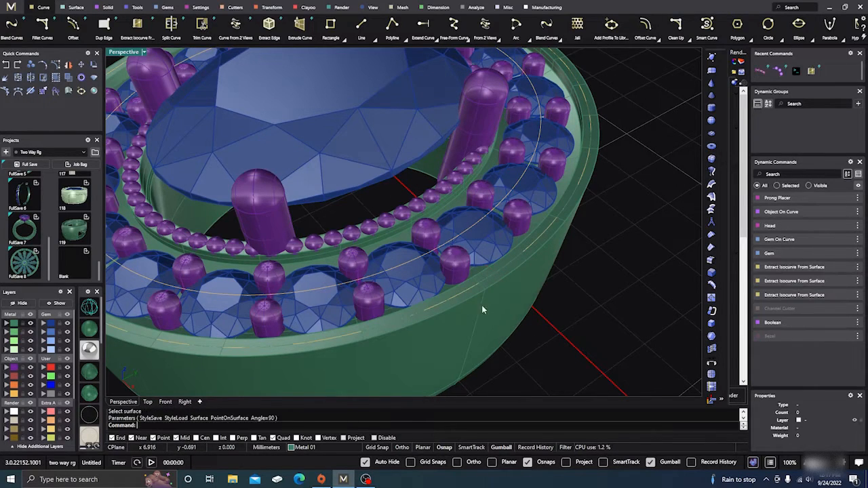
Place spheres along the bezel's outer rim curve with Object On Curve and extend their end position to 0.986.
left_click(467, 295)
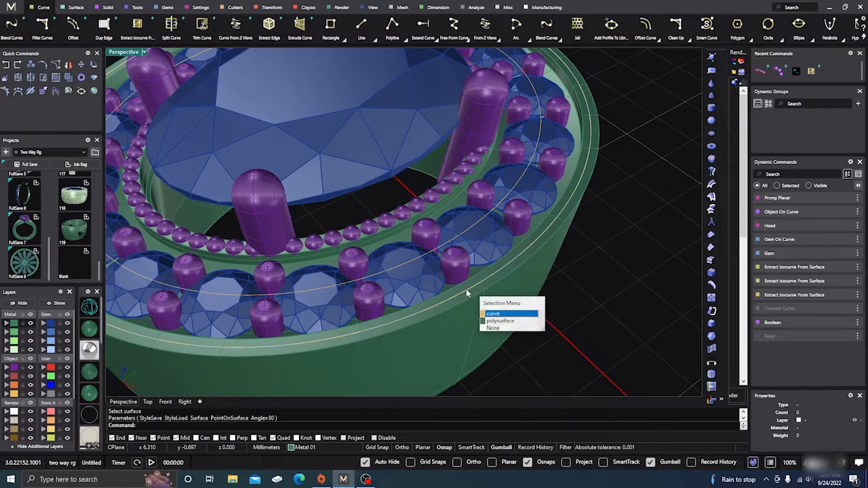
left_click(512, 311)
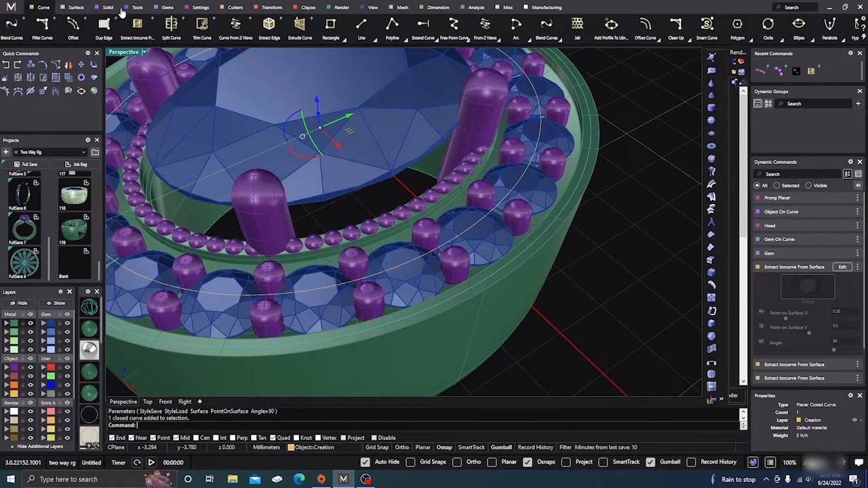
left_click(138, 8)
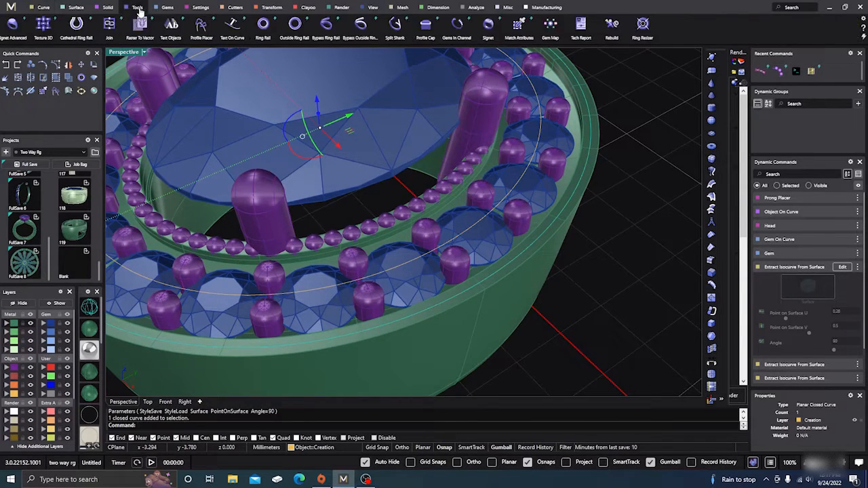
left_click(108, 8)
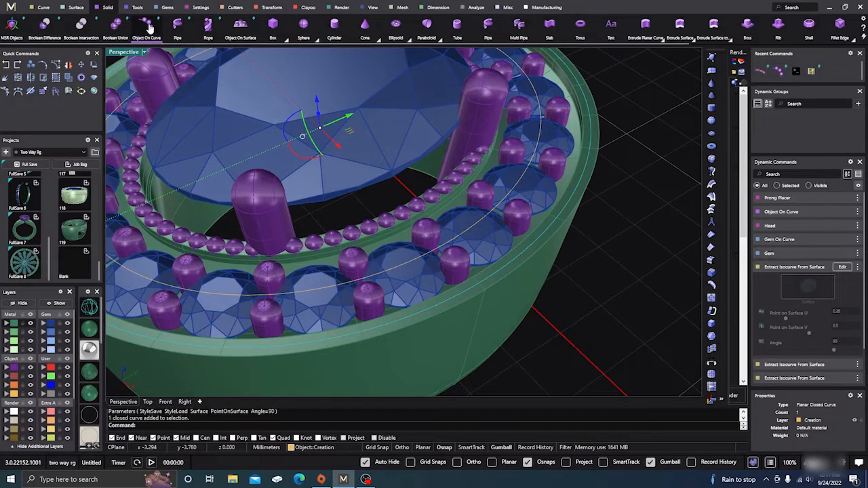
key("Escape")
scroll(482, 194, "down", 5)
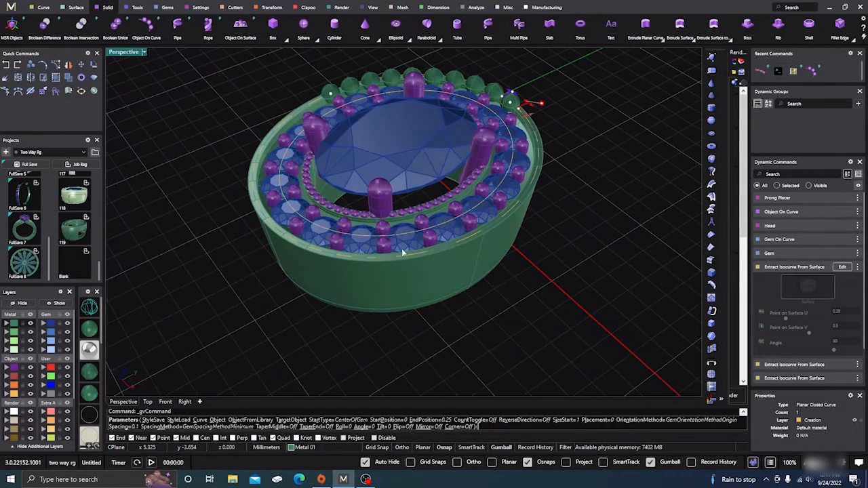
right_click_drag(336, 158, 326, 92)
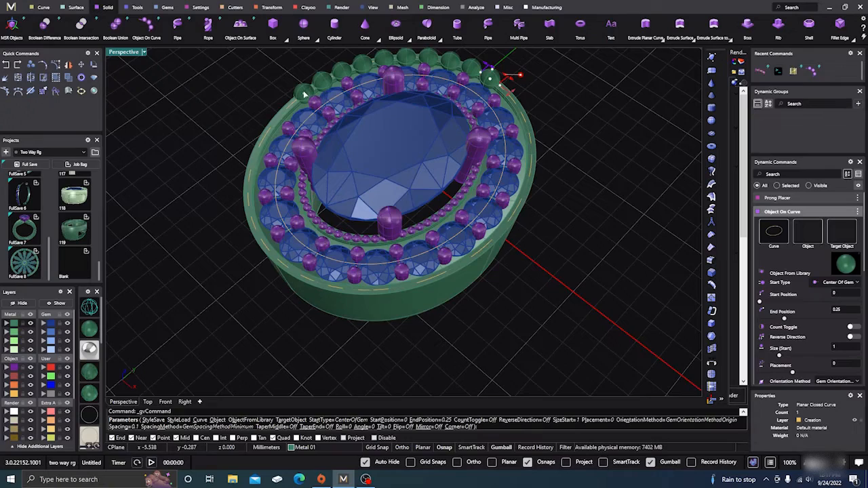
left_click_drag(305, 95, 560, 88)
right_click_drag(552, 89, 378, 294)
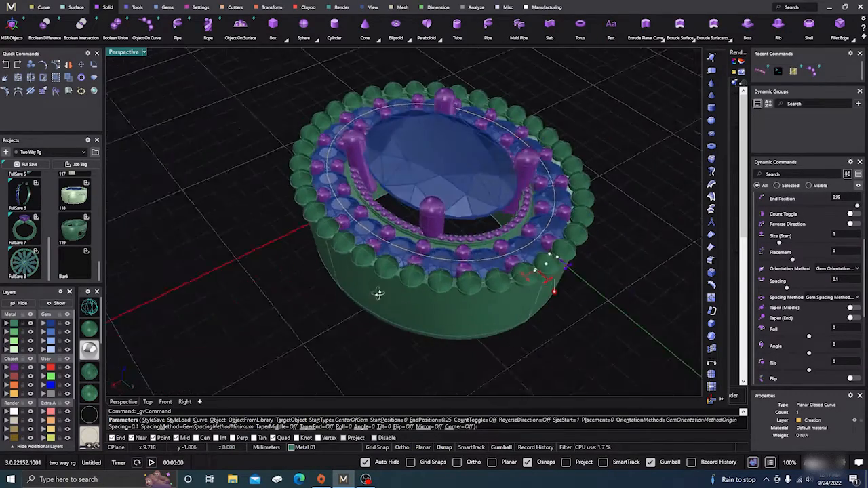
Set the outer rim beads' size to 0.38 mm and their spacing to 0.06 mm.
scroll(529, 295, "up", 5)
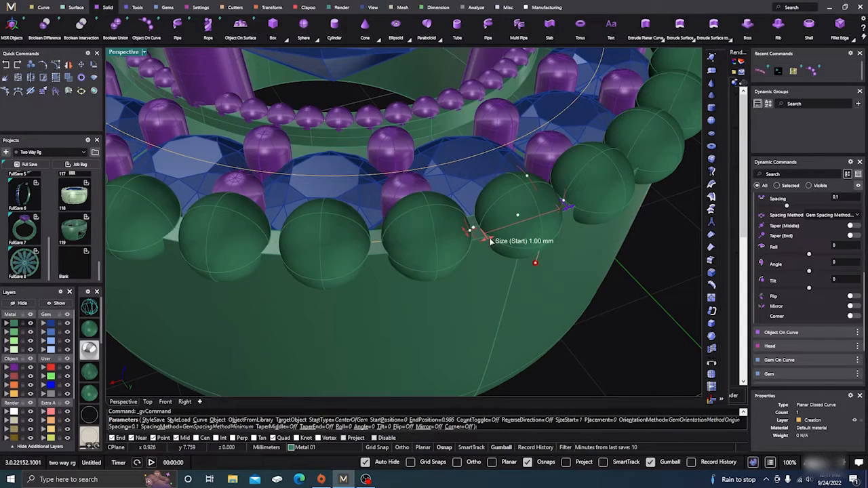
left_click_drag(489, 241, 535, 232)
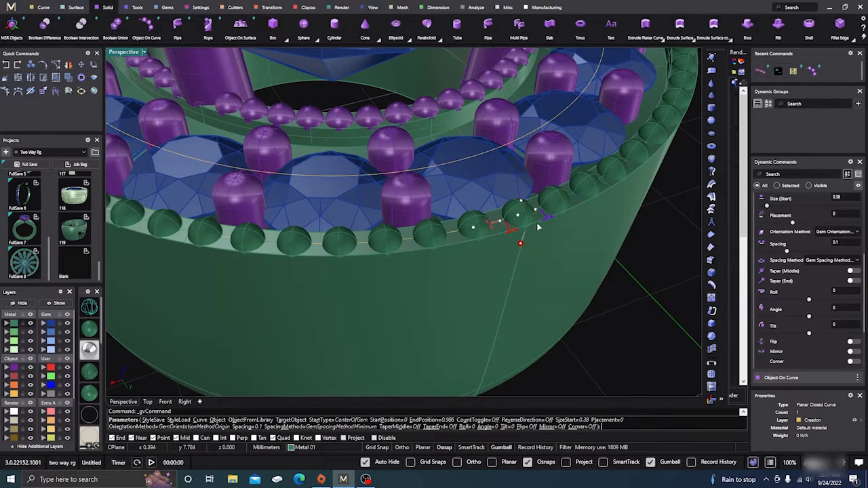
scroll(494, 227, "up", 5)
left_click_drag(553, 137, 535, 148)
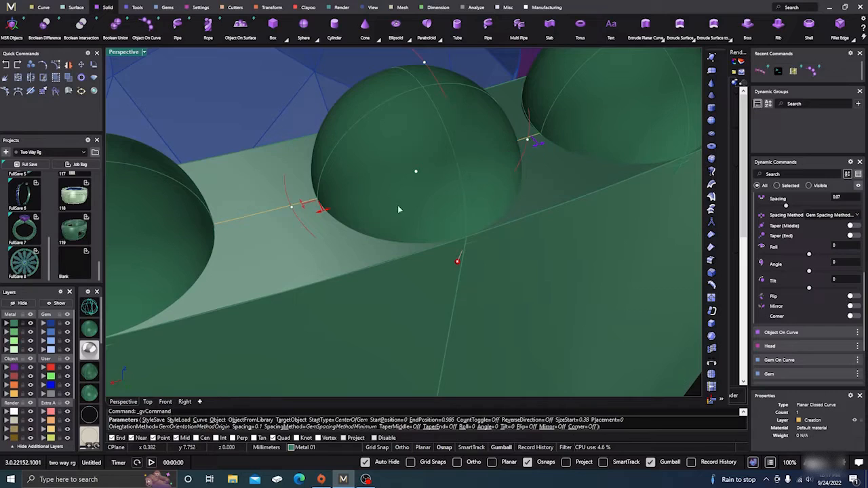
Extend the outer rim beads' end position to 0.995 to close the gap, and finish the bead row.
scroll(329, 232, "down", 3)
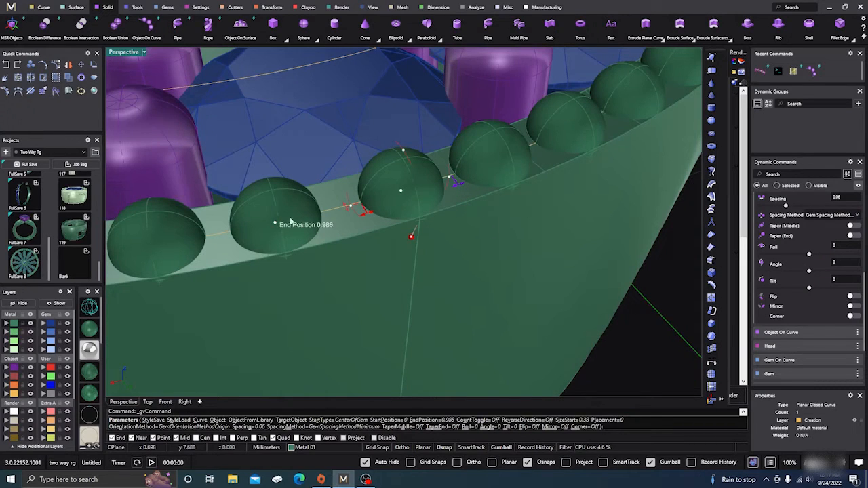
left_click_drag(290, 222, 361, 204)
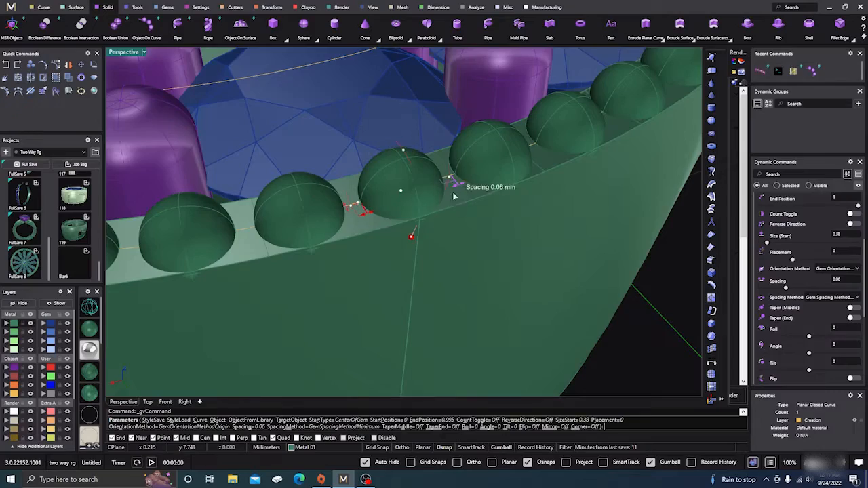
scroll(454, 197, "down", 5)
right_click_drag(447, 227, 484, 236)
key("Return")
Preview the beaded setting in the rendered display style from above and the side, and return to the green shaded display.
scroll(498, 285, "down", 5)
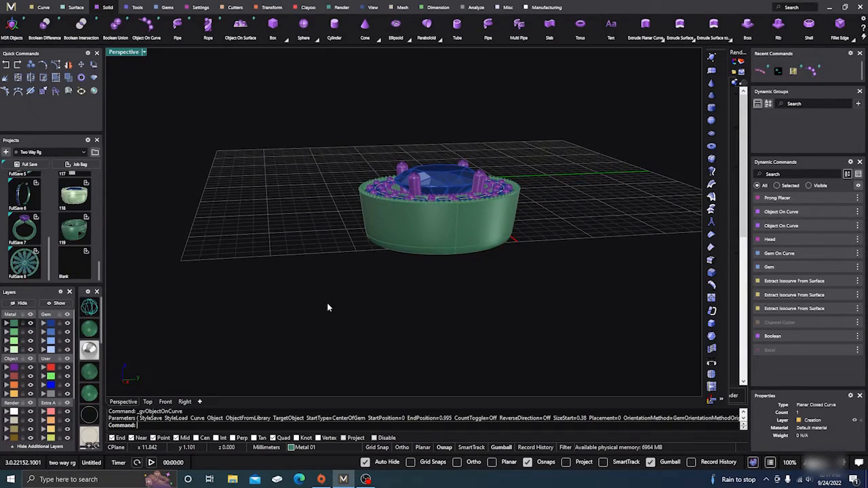
right_click_drag(326, 307, 387, 339)
left_click(89, 349)
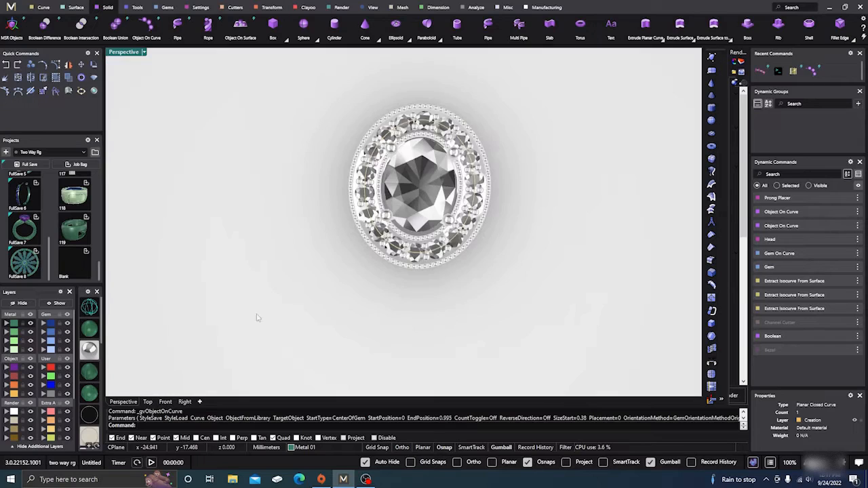
scroll(387, 240, "up", 4)
right_click_drag(442, 250, 384, 184)
scroll(439, 249, "down", 5)
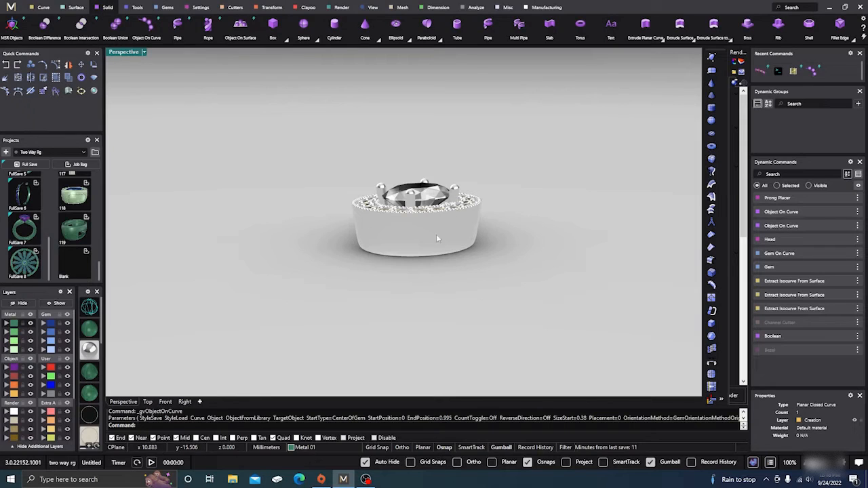
right_click_drag(381, 267, 436, 285)
scroll(437, 283, "up", 5)
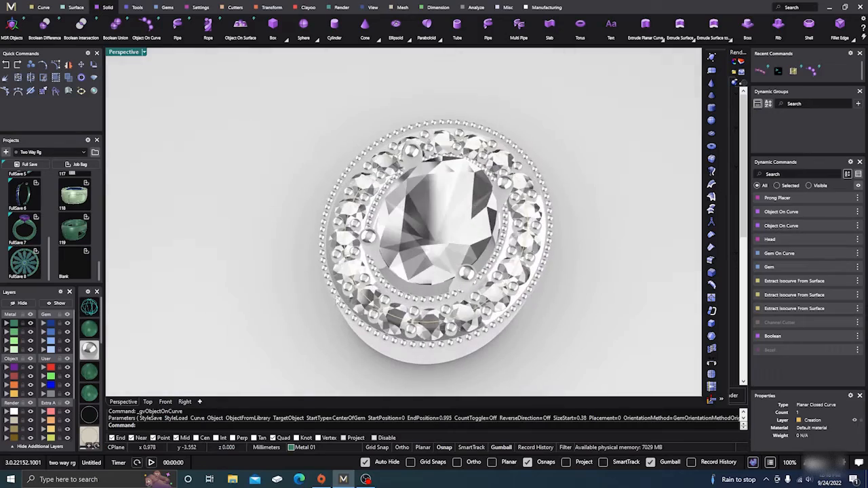
left_click(90, 328)
right_click_drag(348, 307, 347, 288)
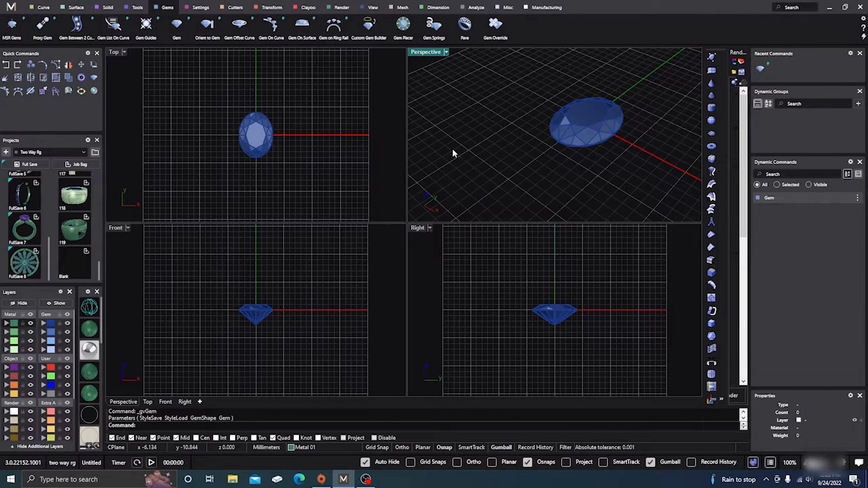
right_click_drag(457, 156, 513, 154)
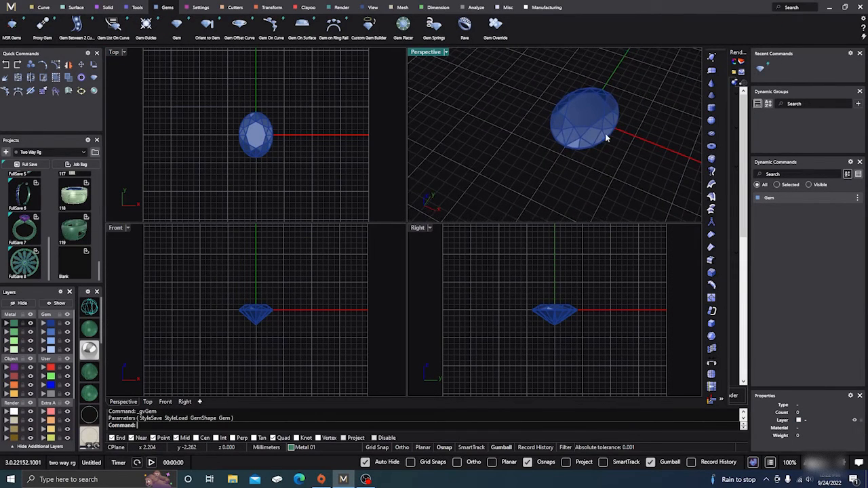
Maximize the perspective view and generate a Gem Offset Curve from the oval gem.
scroll(607, 138, "up", 3)
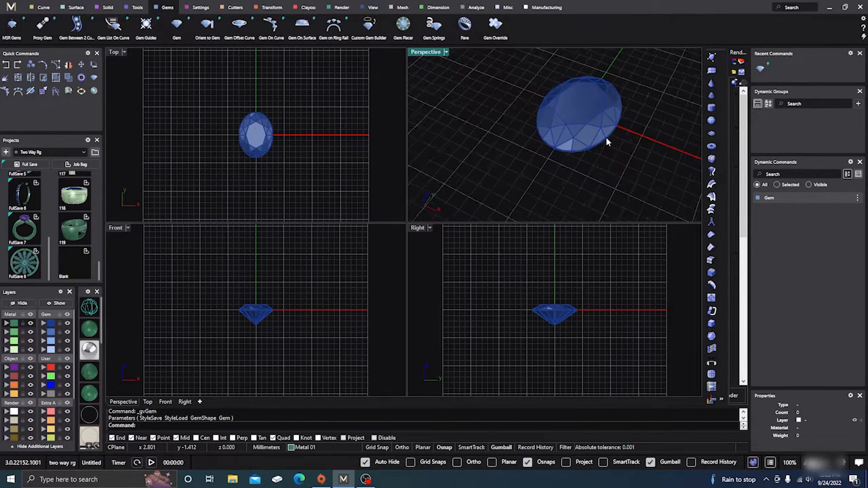
double_click(425, 52)
scroll(364, 246, "down", 4)
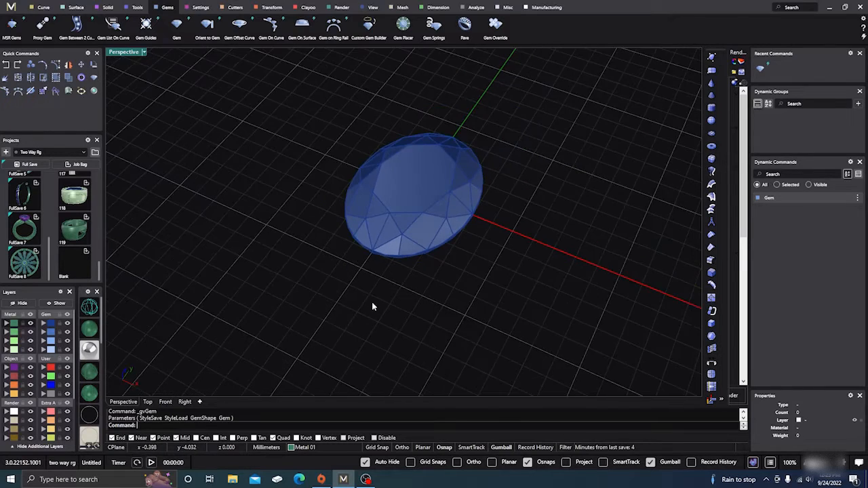
right_click_drag(377, 275, 394, 257)
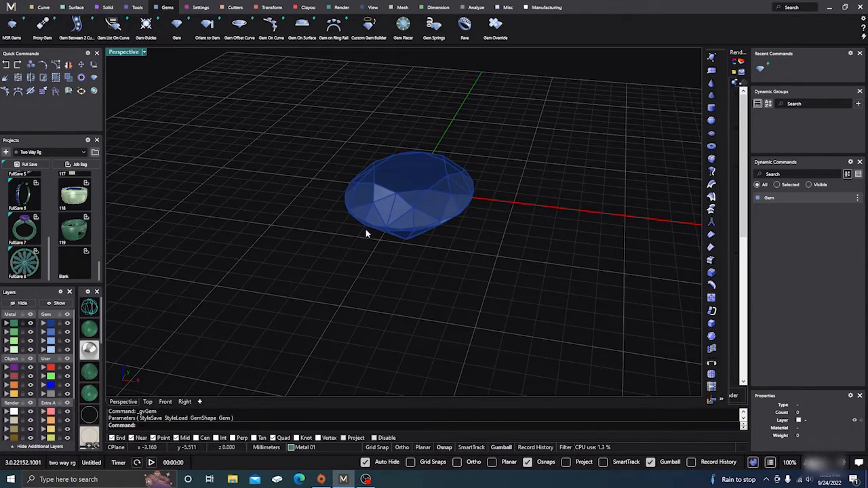
right_click_drag(374, 260, 358, 241)
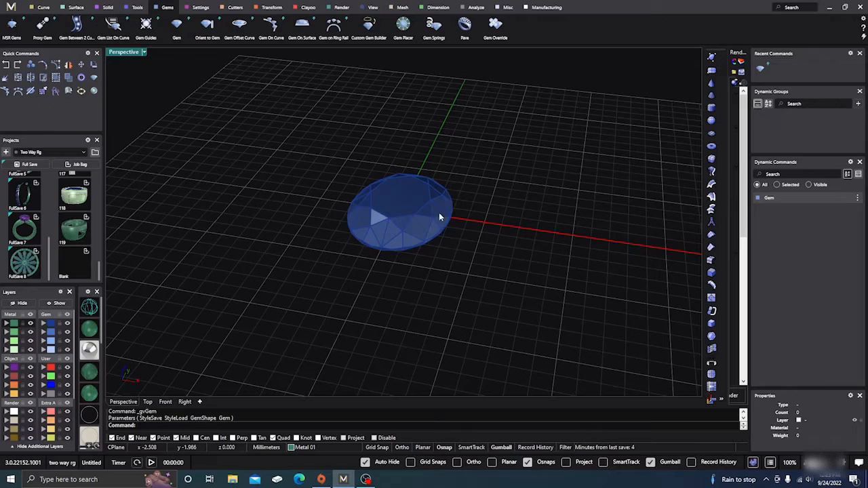
right_click_drag(353, 196, 477, 258)
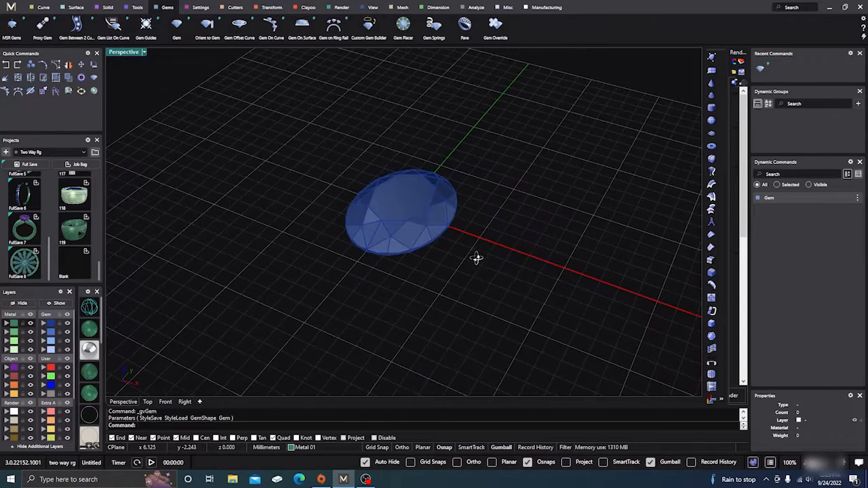
left_click(409, 221)
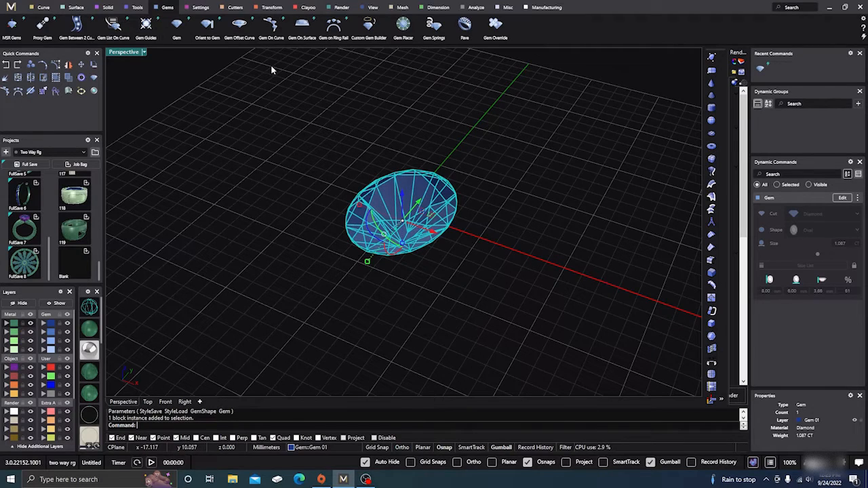
left_click(238, 30)
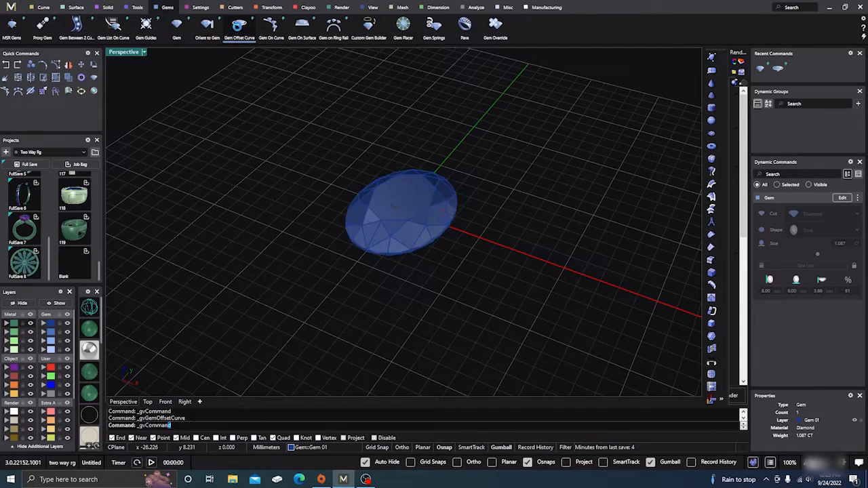
Set the offset curve's girdle spacing to -0.3 mm in the wireframe top view and finish the curve.
mouse_move(285, 250)
right_mouse_down()
mouse_move(294, 271)
mouse_move(320, 284)
mouse_move(320, 298)
mouse_move(290, 284)
mouse_move(293, 320)
right_mouse_up()
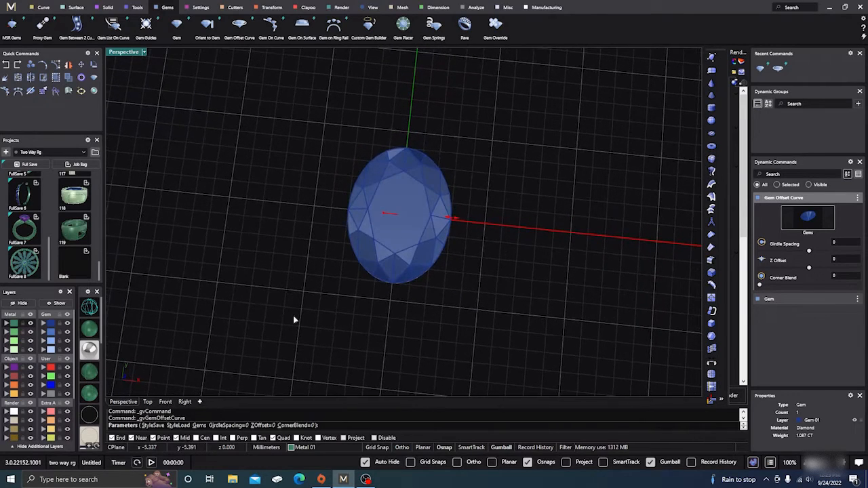
left_click(147, 402)
scroll(457, 227, "up", 3)
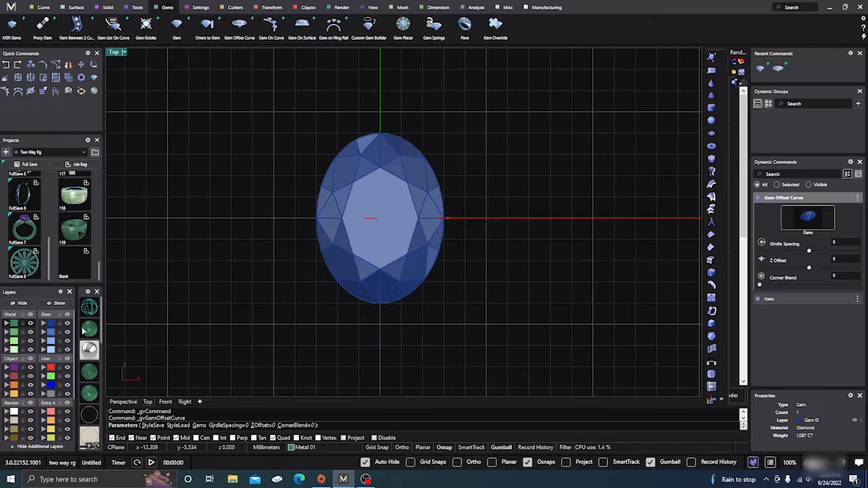
left_click(90, 308)
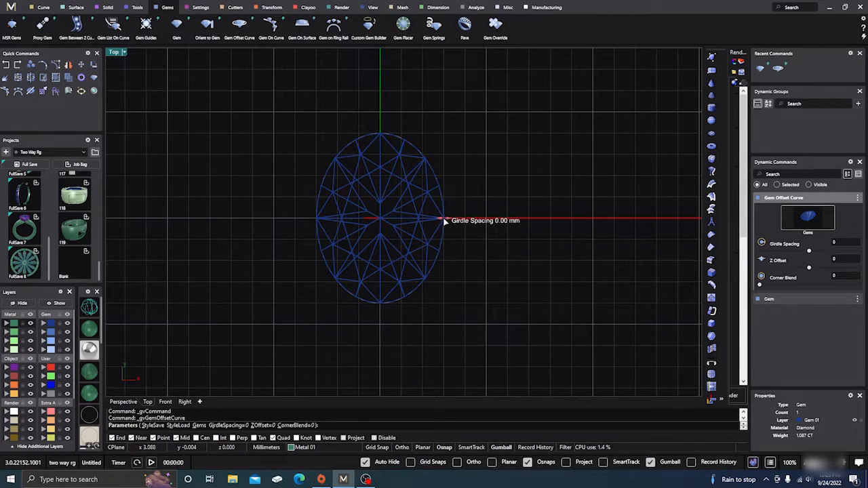
left_click_drag(442, 221, 439, 222)
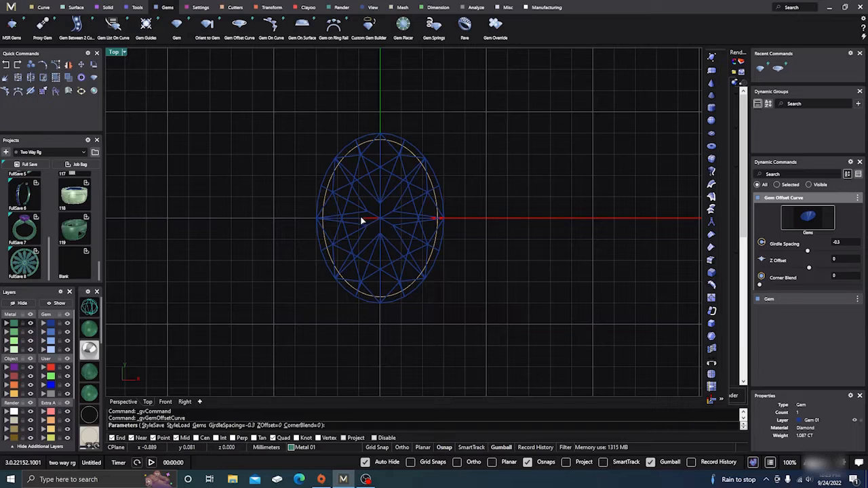
scroll(360, 215, "up", 2)
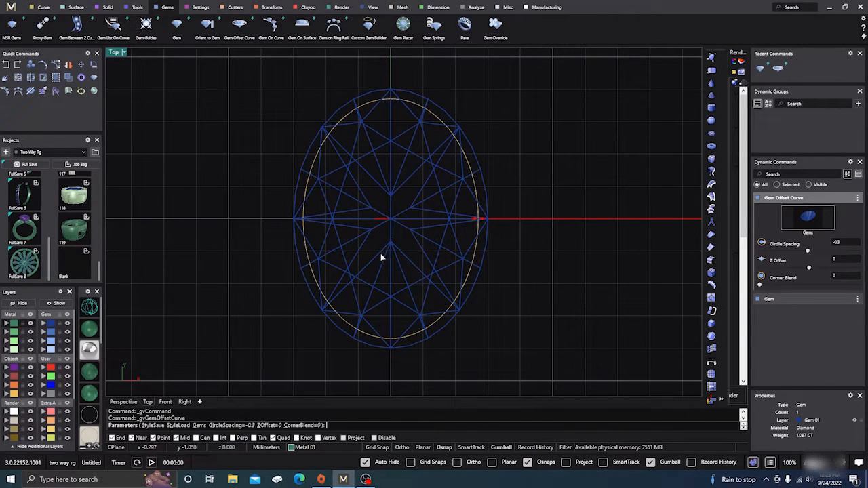
right_click(331, 256)
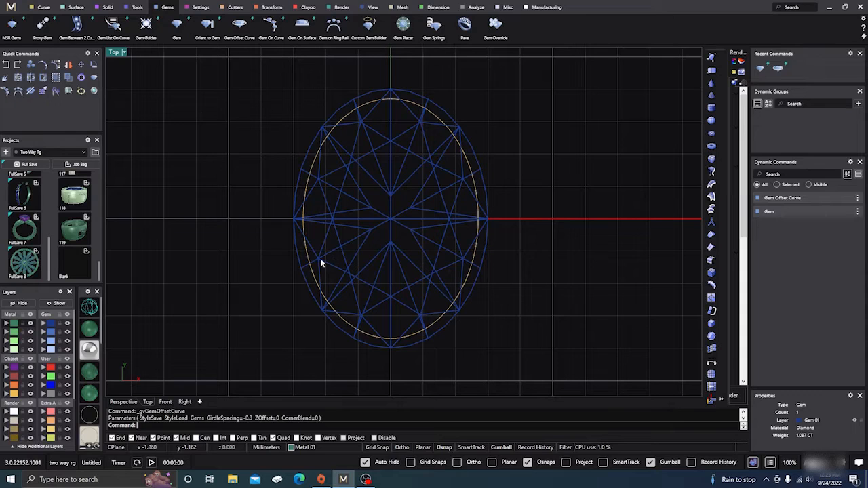
Display the perspective view in wireframe to expose the offset curve inside the gem.
left_click(123, 401)
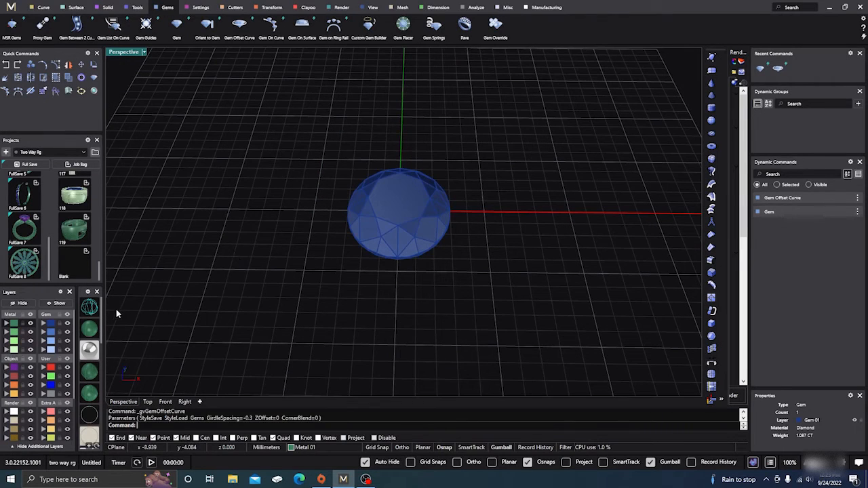
left_click(95, 308)
right_click_drag(268, 291, 263, 280)
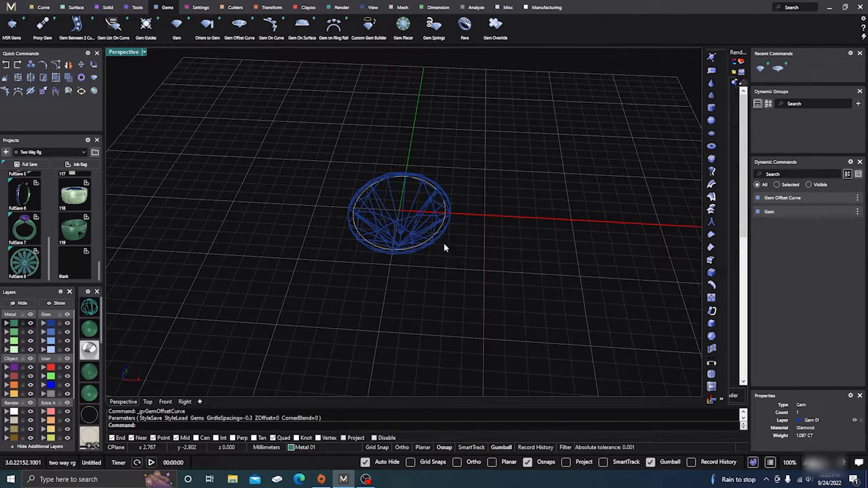
scroll(444, 247, "up", 3)
Copy the girdle offset curve straight up 0.9 mm from its center in the right view, with object snaps disabled.
left_click(444, 218)
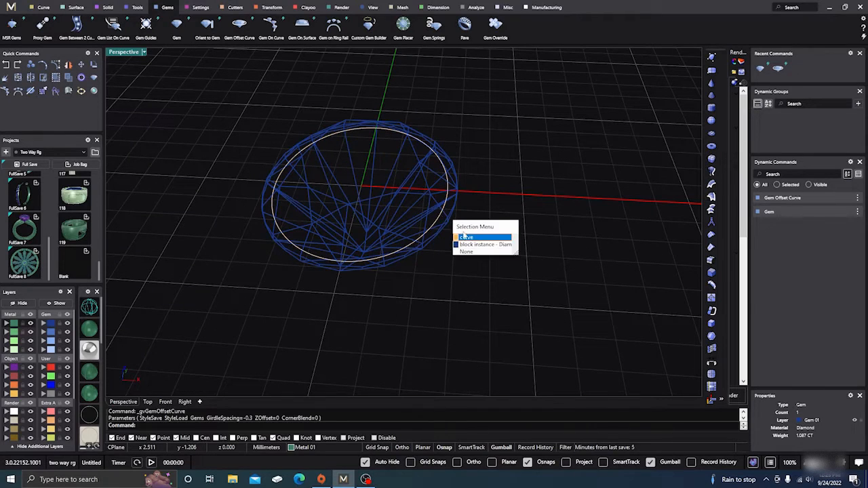
left_click(465, 236)
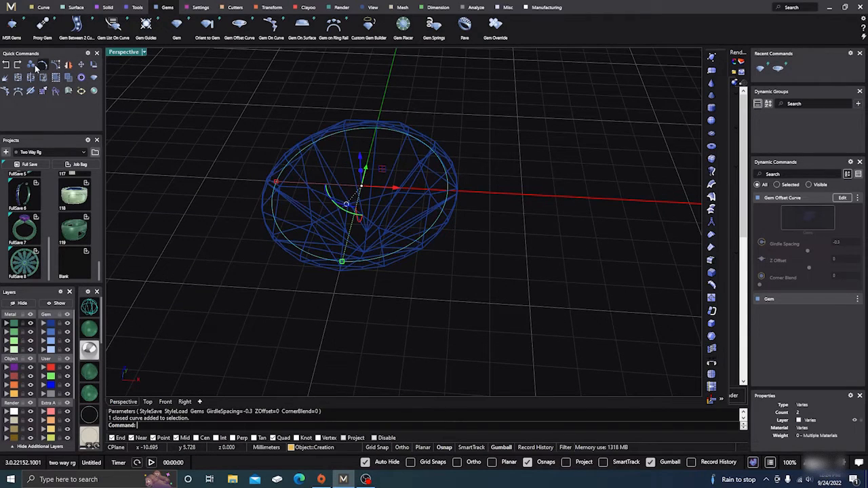
left_click(32, 65)
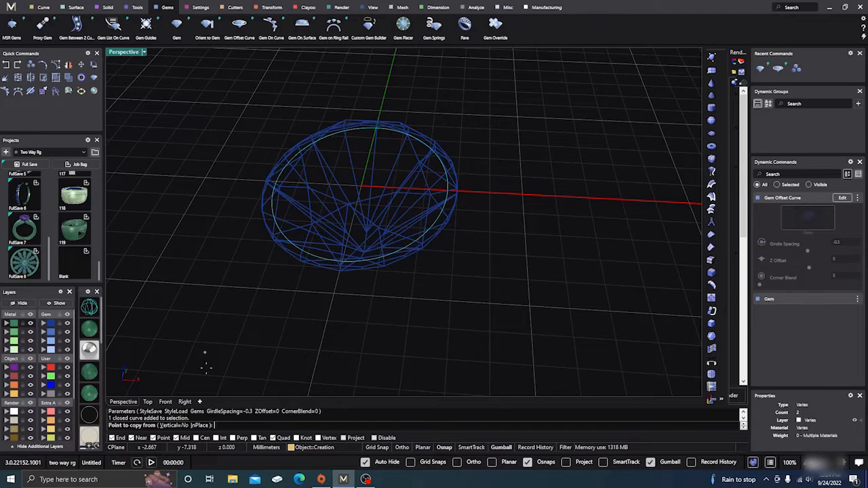
left_click(184, 402)
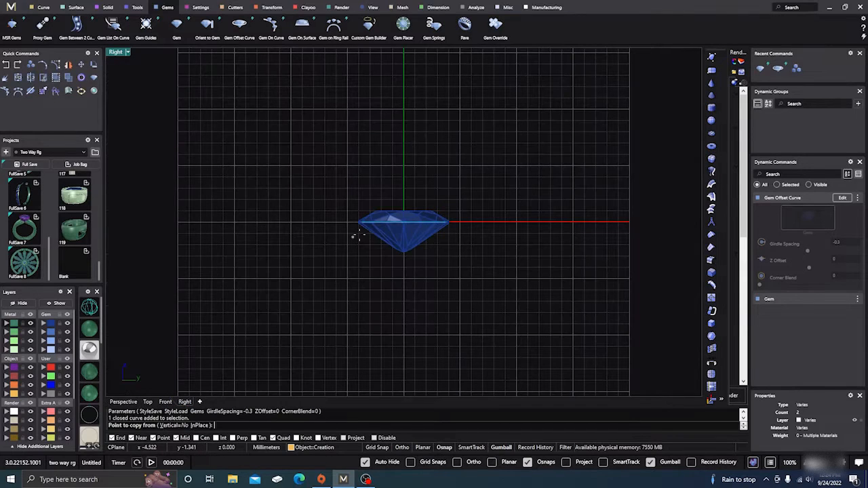
left_click(406, 223)
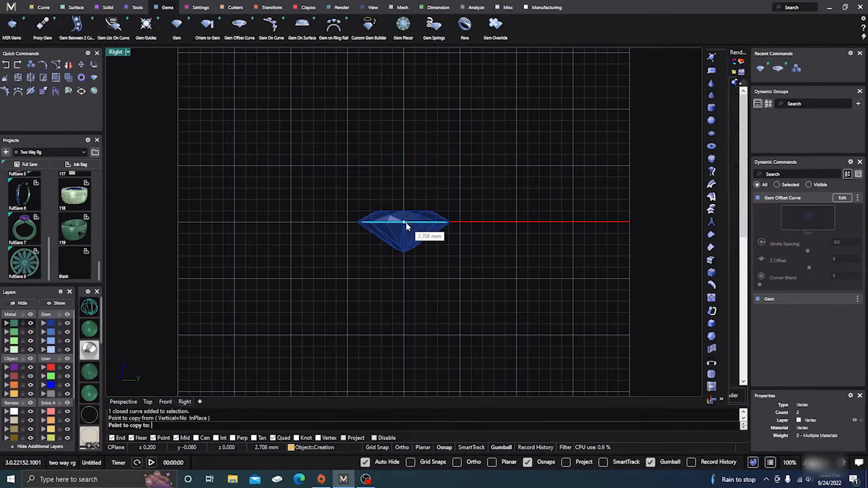
scroll(406, 225, "up", 3)
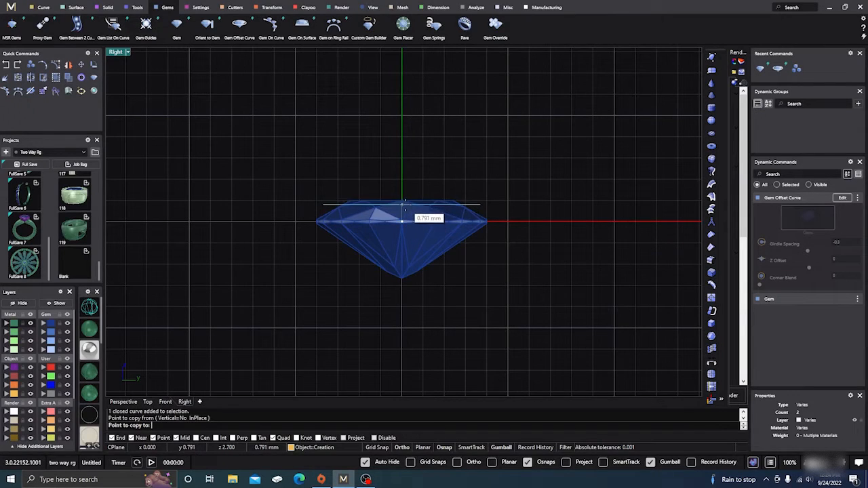
left_click(374, 438)
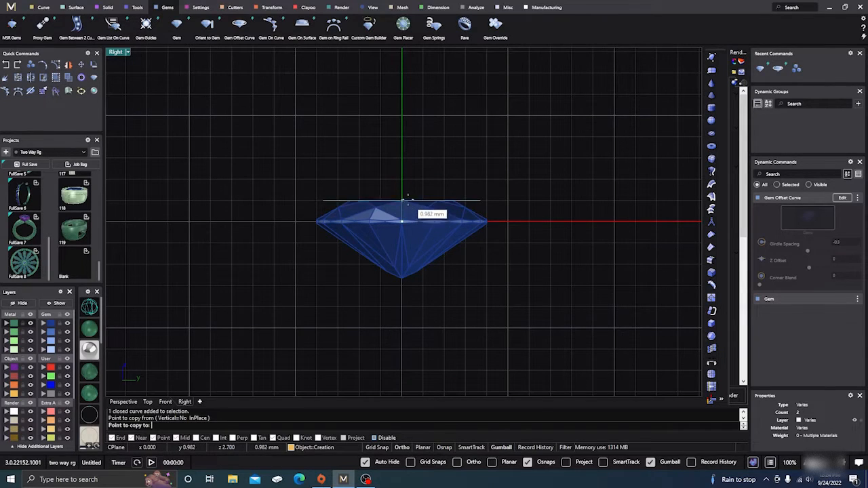
scroll(407, 205, "up", 5)
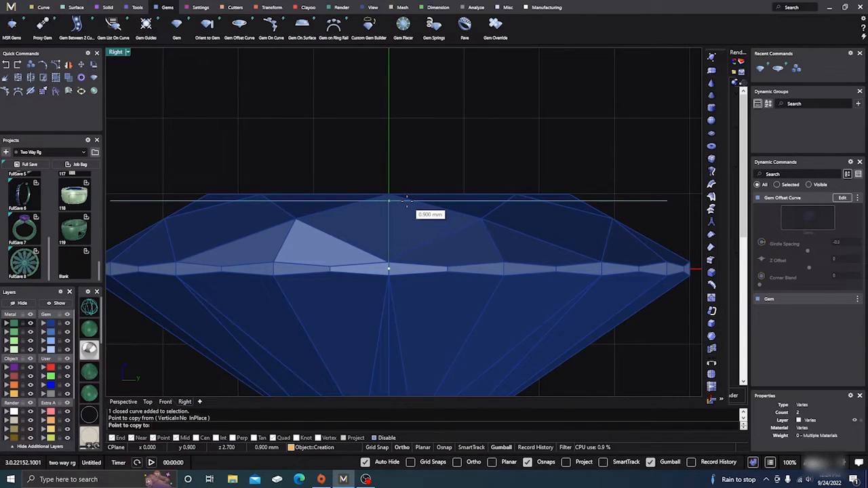
left_click(407, 200)
key("Return")
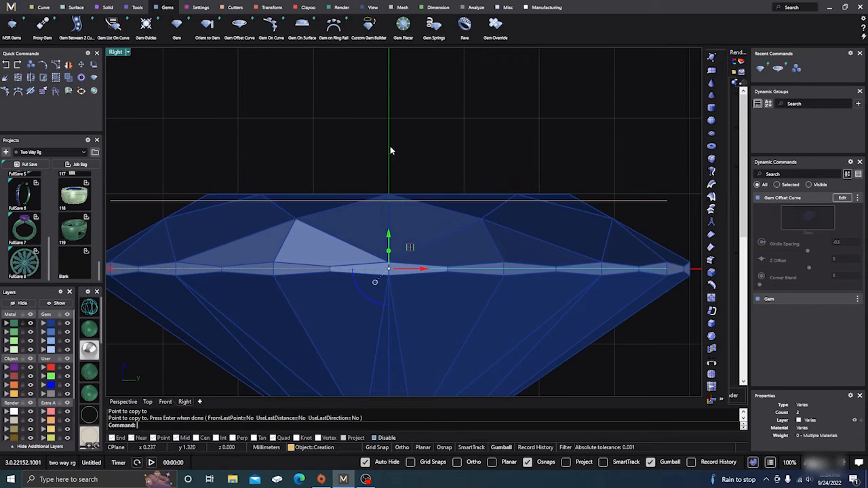
scroll(391, 146, "down", 3)
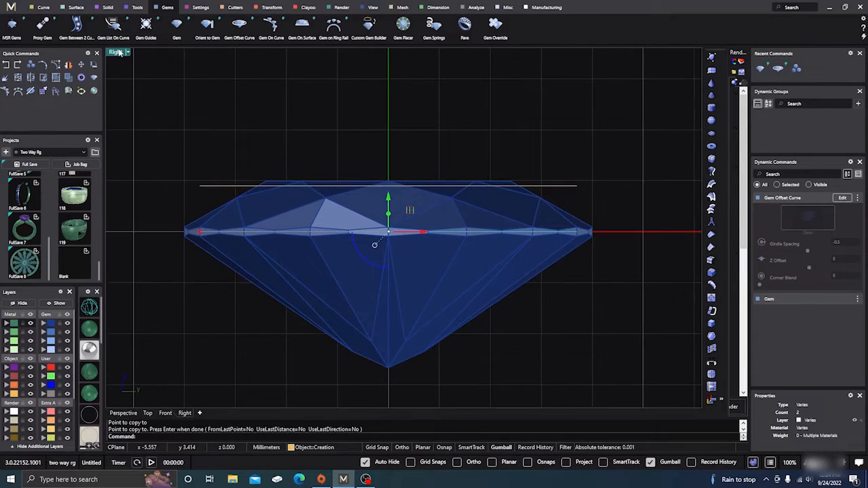
Offset the raised oval curve outward by 1 mm in the top view and move the new curve to the Creation layer.
left_click(124, 413)
right_click_drag(205, 291, 287, 298)
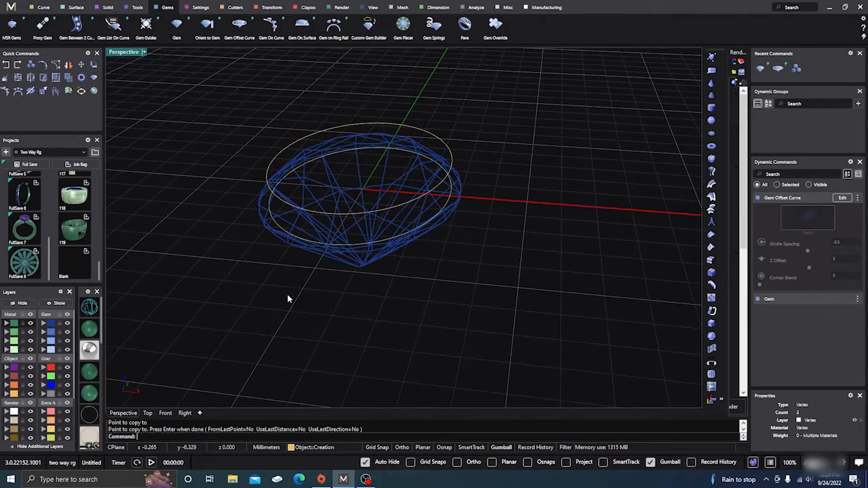
right_click_drag(392, 287, 411, 312)
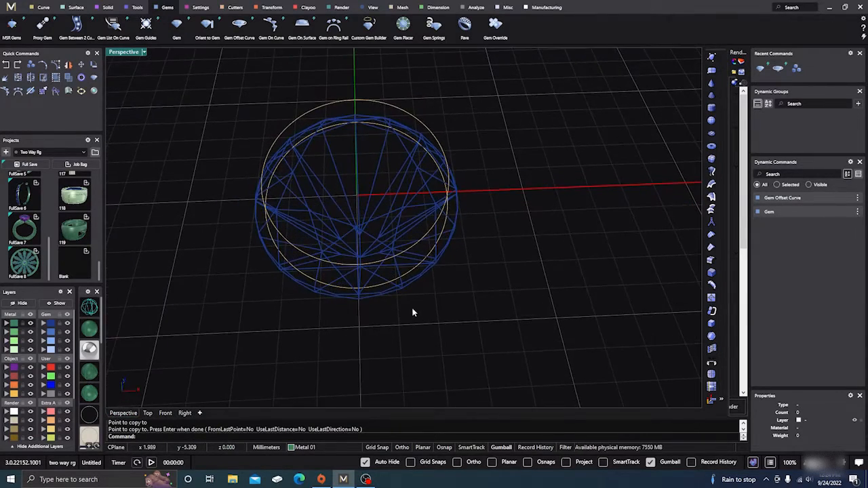
left_click(446, 148)
right_click_drag(454, 193, 491, 293)
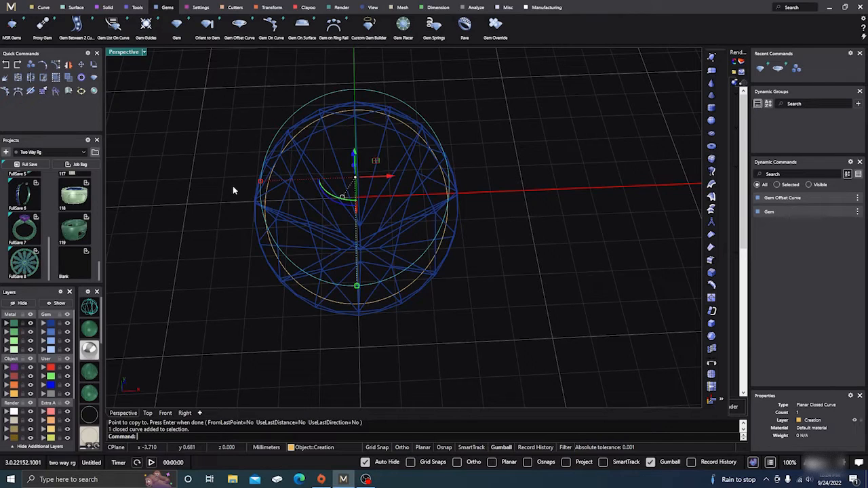
left_click(148, 413)
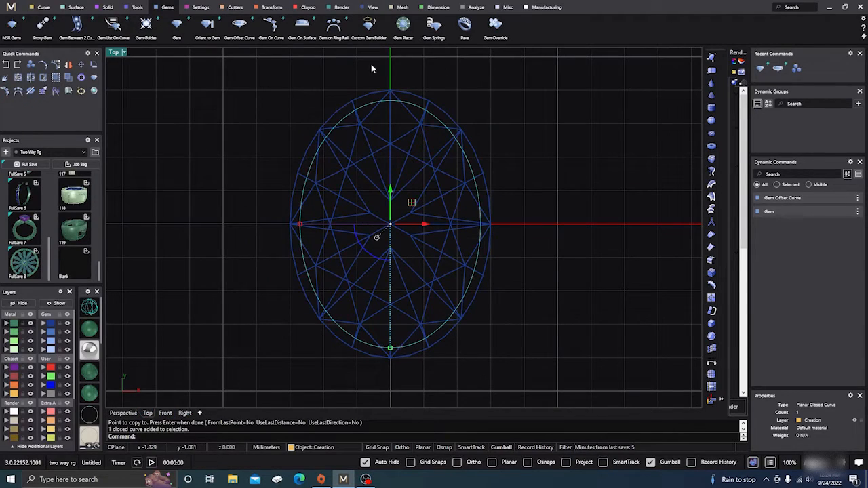
left_click(44, 7)
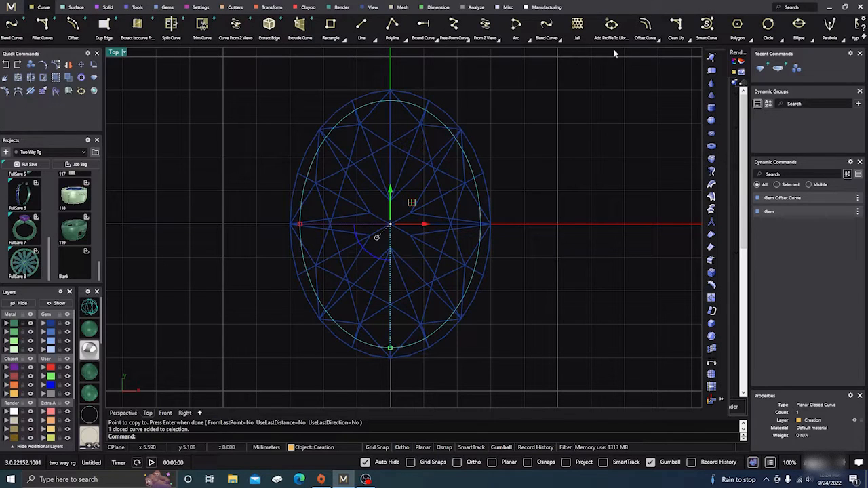
left_click(654, 39)
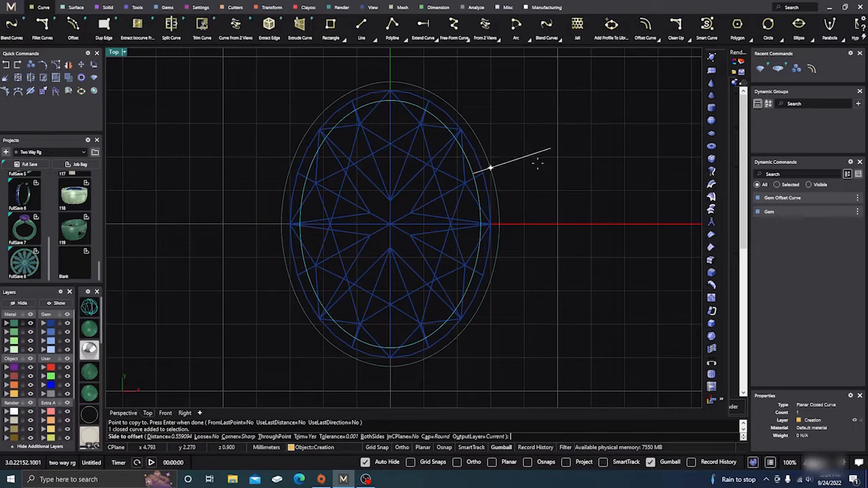
left_click(174, 437)
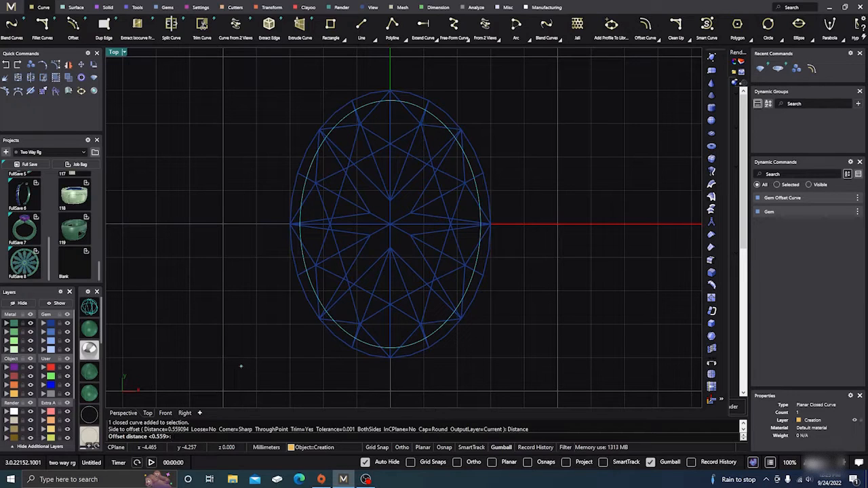
key("Return")
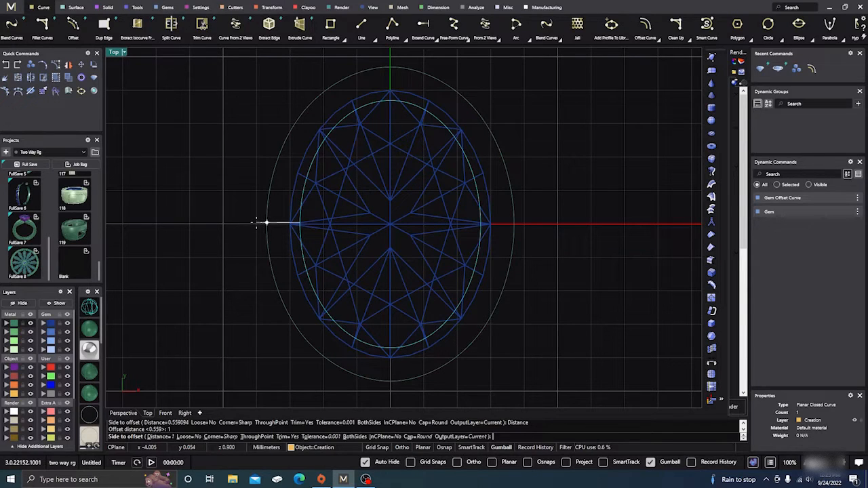
left_click(257, 223)
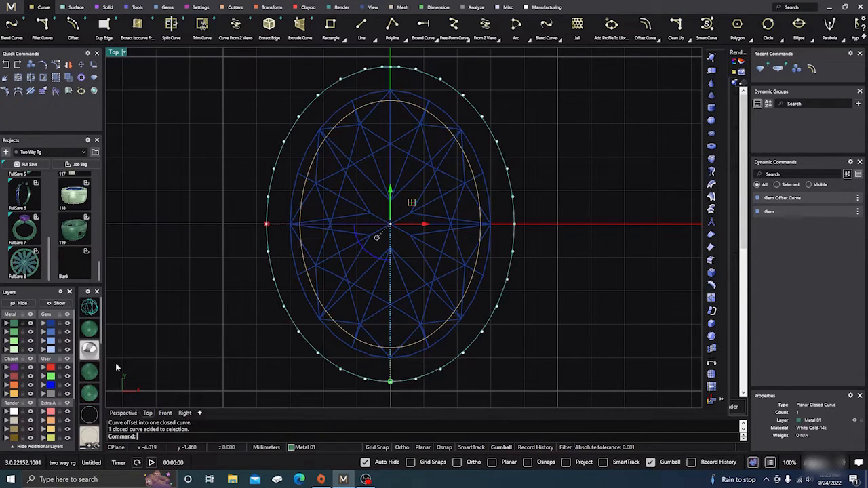
left_click(14, 393)
left_click(6, 394)
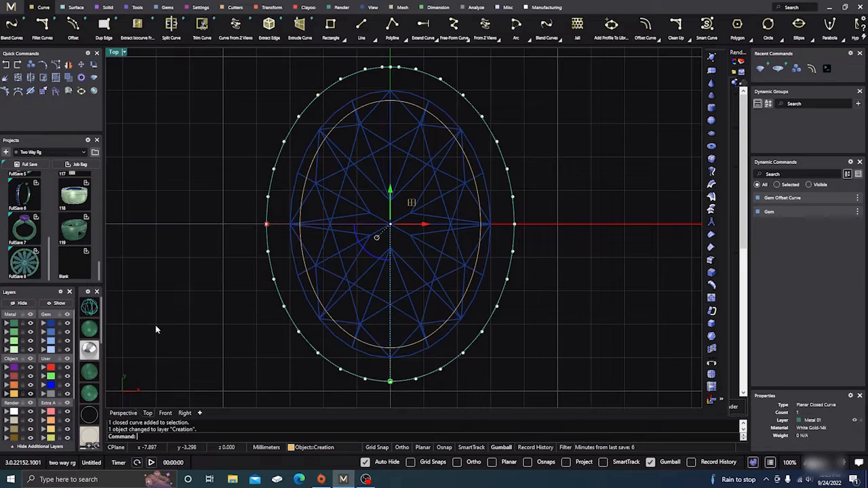
Copy the raised outer oval curve straight down about 1.75 mm from its quadrant in the right view, with object snaps enabled for the base point.
left_click(210, 304)
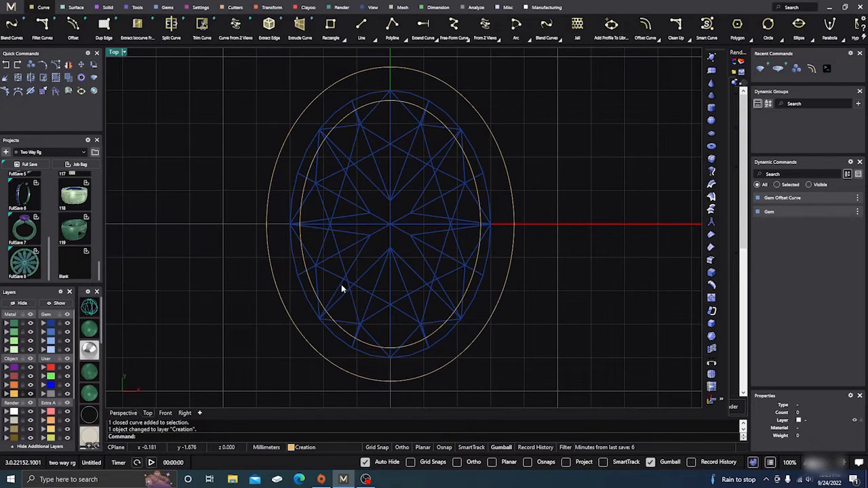
left_click(123, 412)
right_click_drag(233, 333, 262, 215)
right_click_drag(266, 306, 488, 325)
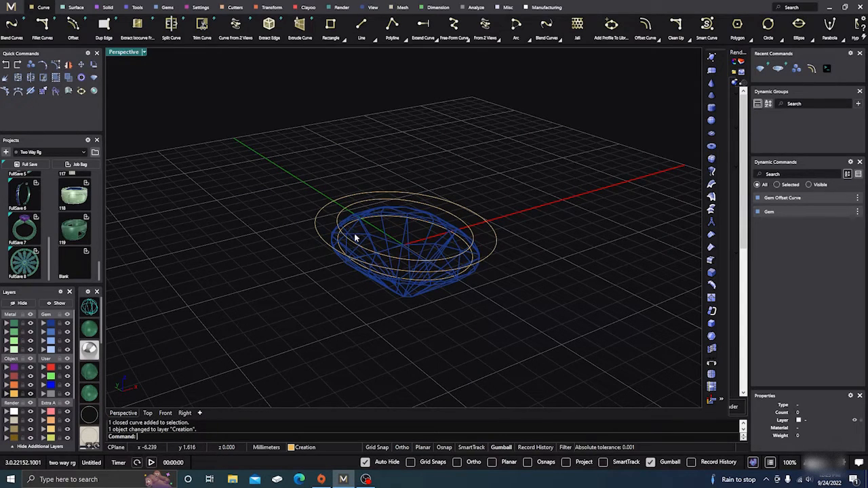
right_click_drag(373, 278, 348, 263)
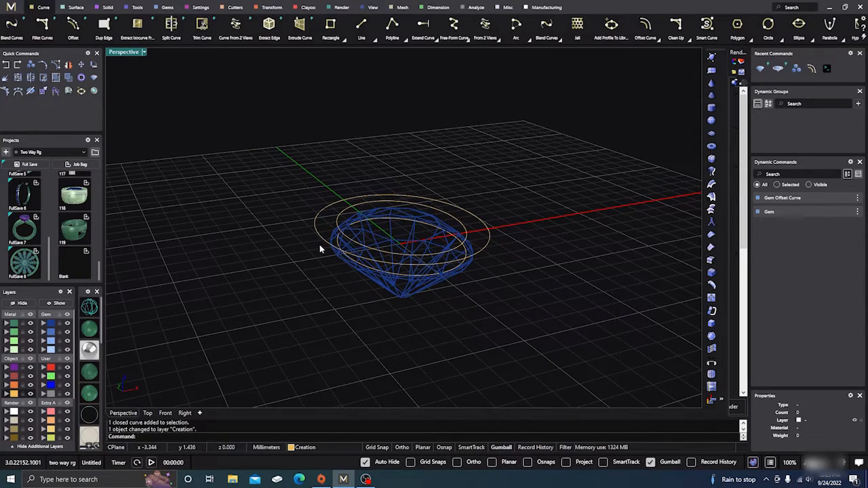
right_click_drag(324, 289, 300, 287)
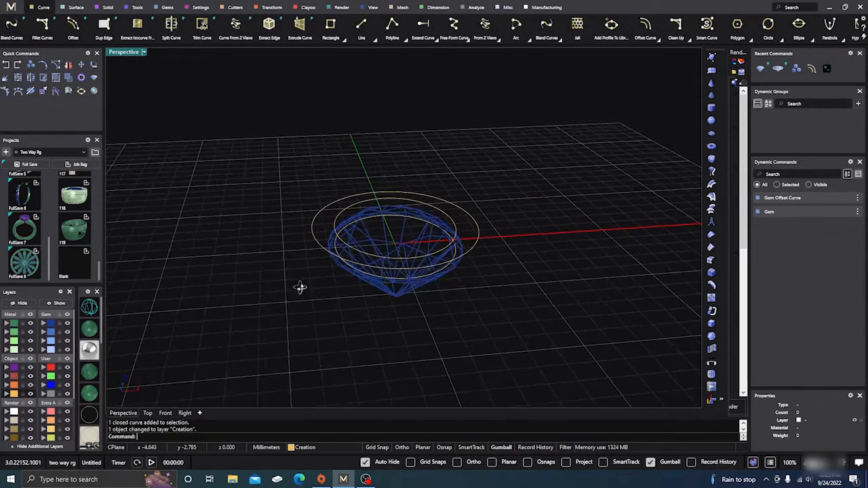
left_click(315, 241)
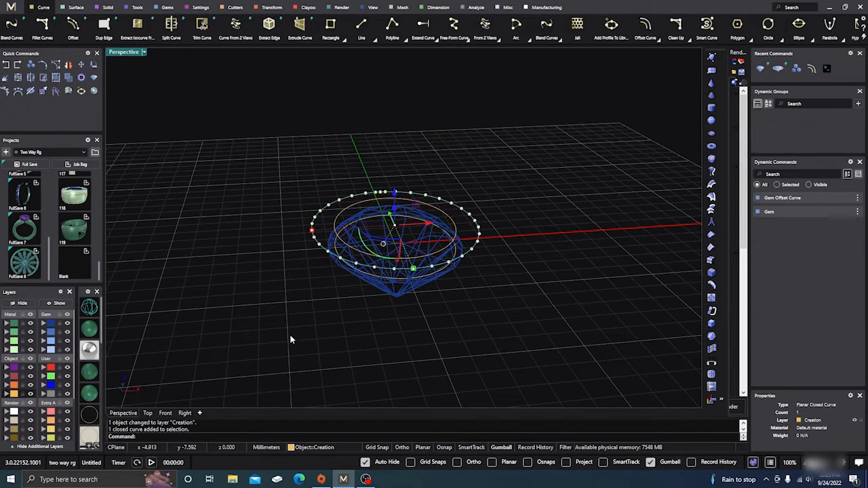
left_click(31, 65)
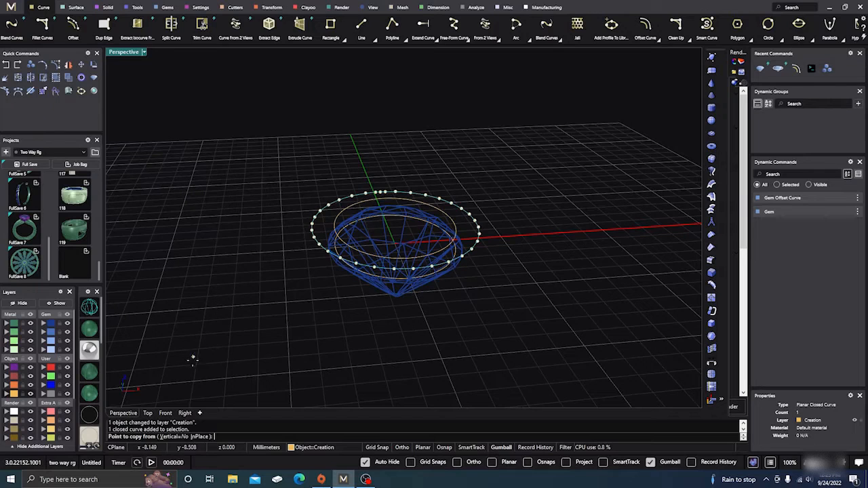
right_click_drag(272, 273, 268, 343)
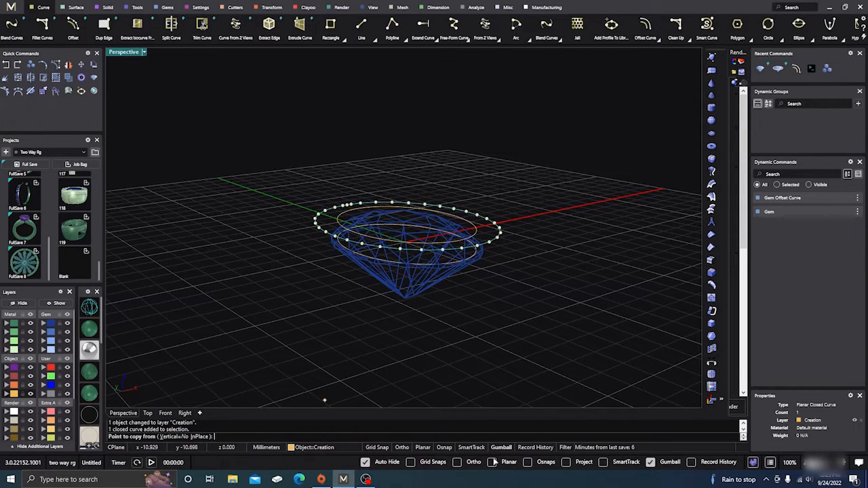
left_click(531, 463)
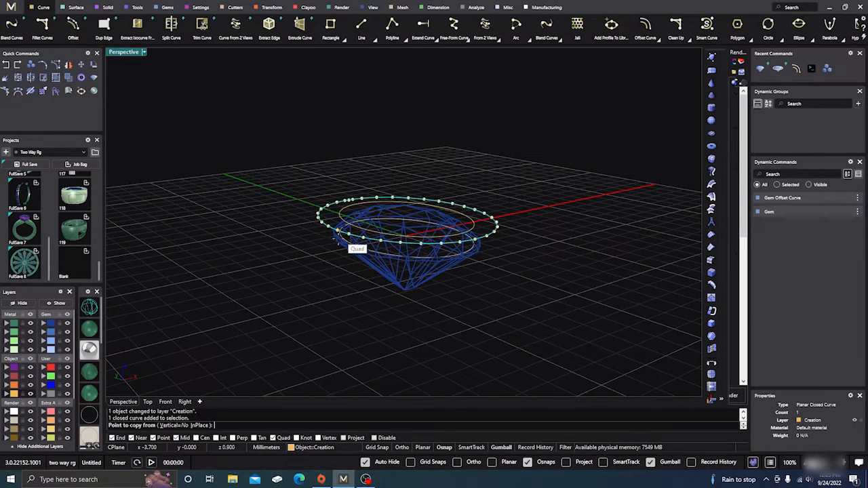
left_click(337, 231)
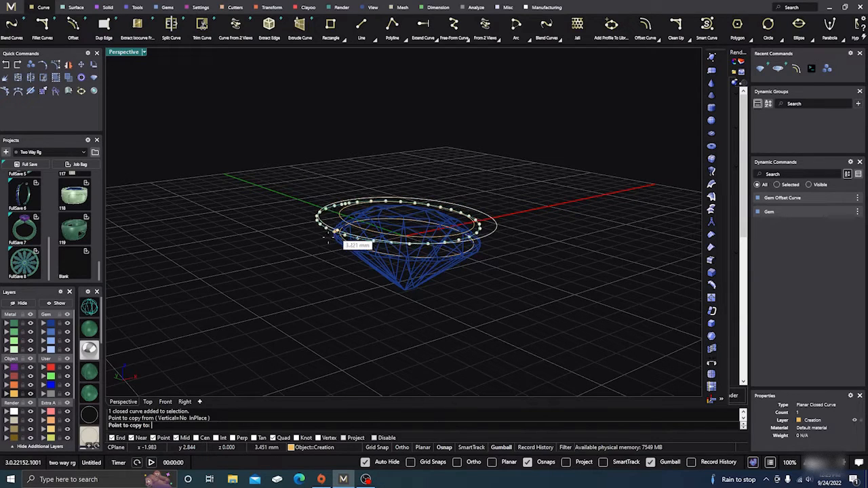
left_click(184, 402)
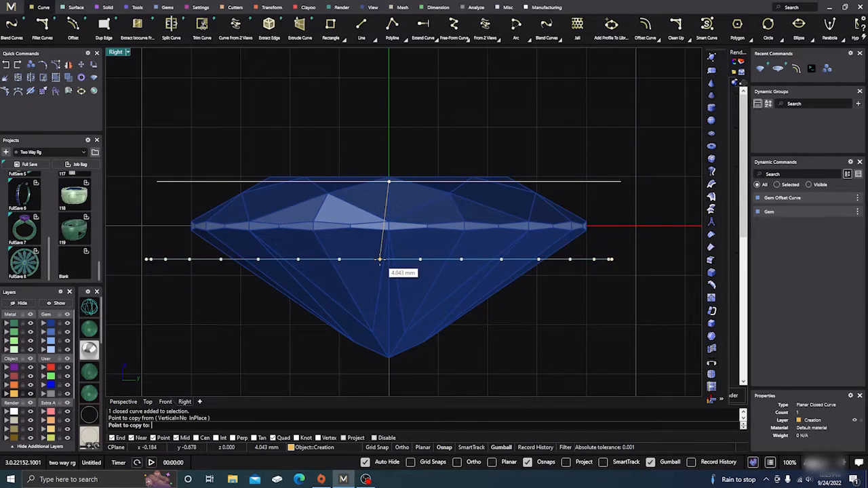
scroll(379, 260, "down", 2)
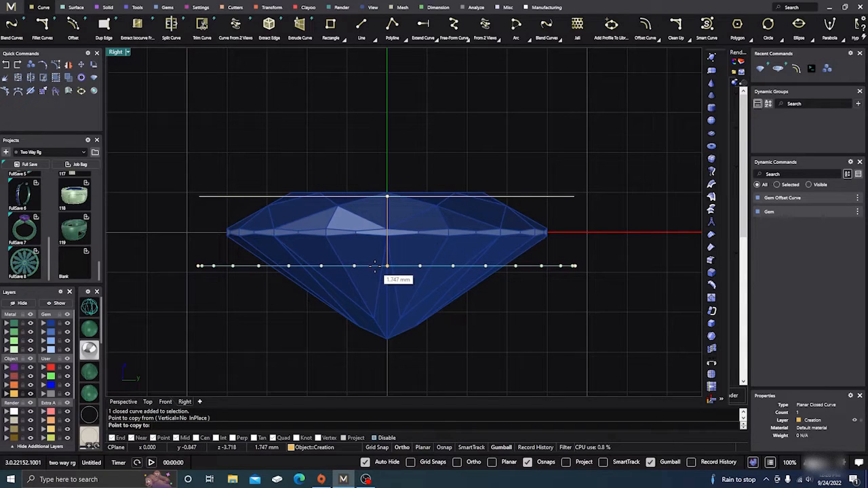
left_click(374, 266)
key("Return")
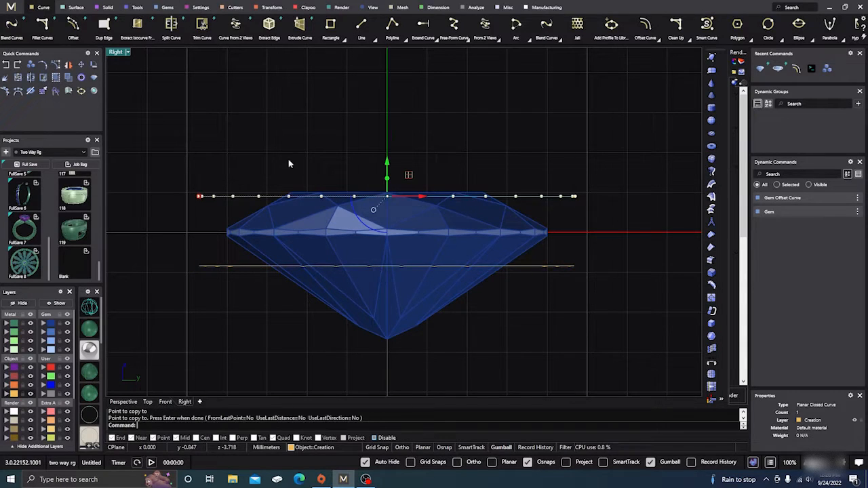
left_click(236, 162)
Scale the lower oval copy up uniformly about its center in the top view so it extends well beyond the raised outer oval.
double_click(117, 54)
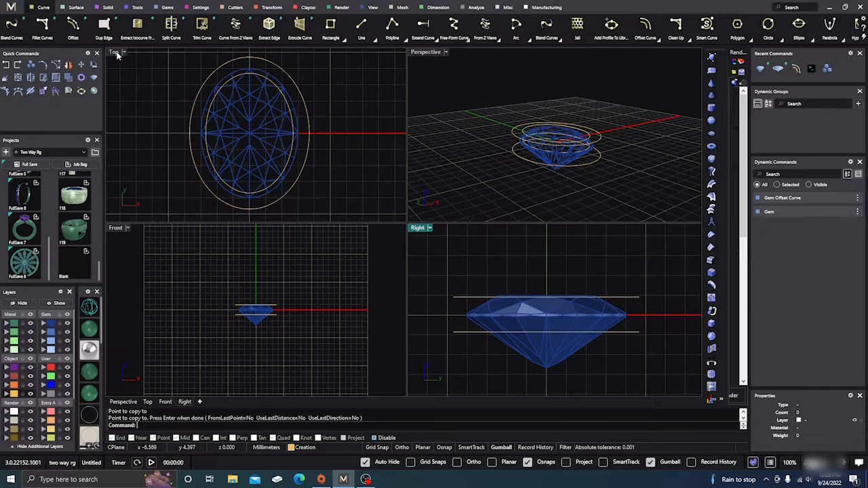
mouse_move(479, 163)
right_mouse_down()
mouse_move(474, 174)
mouse_move(506, 152)
mouse_move(491, 163)
right_mouse_up()
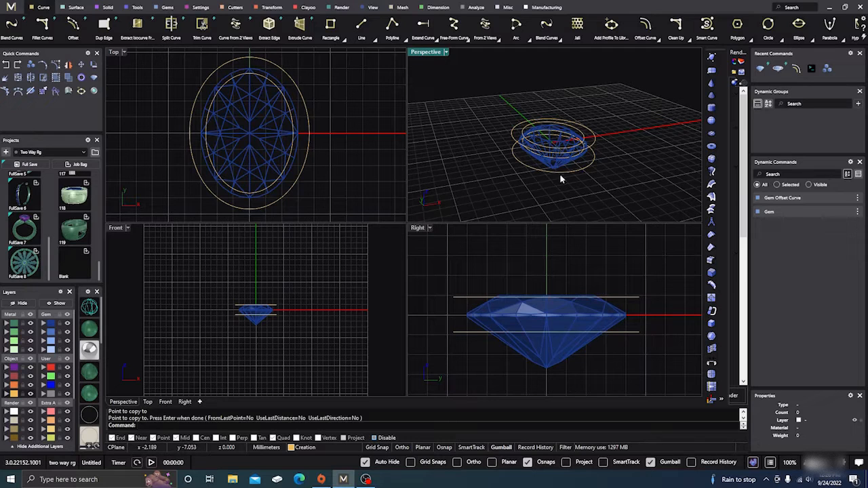
double_click(427, 55)
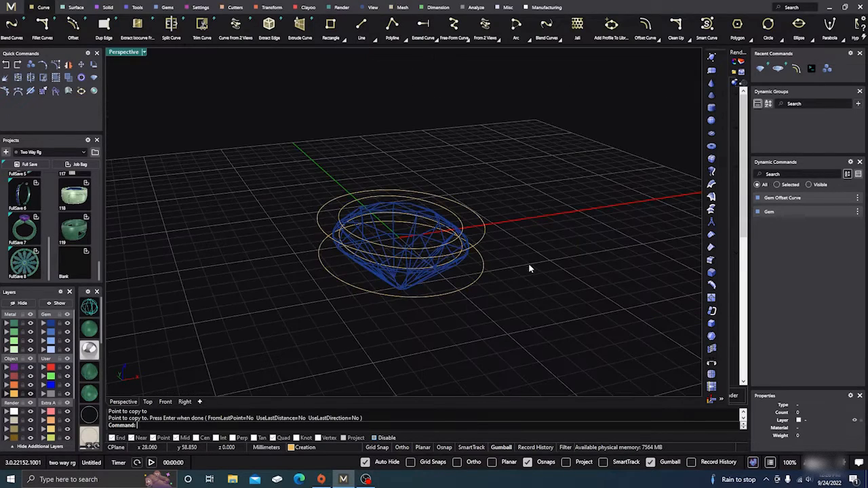
right_click_drag(530, 268, 481, 262)
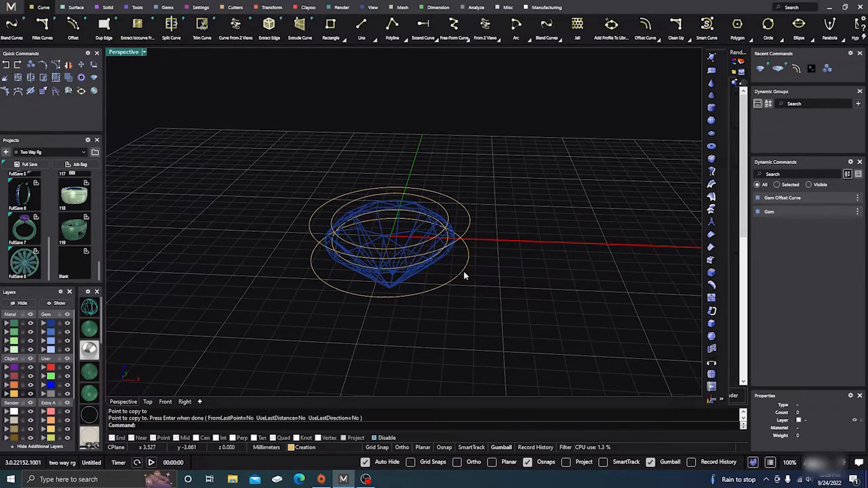
left_click(464, 275)
right_click_drag(275, 164, 264, 266)
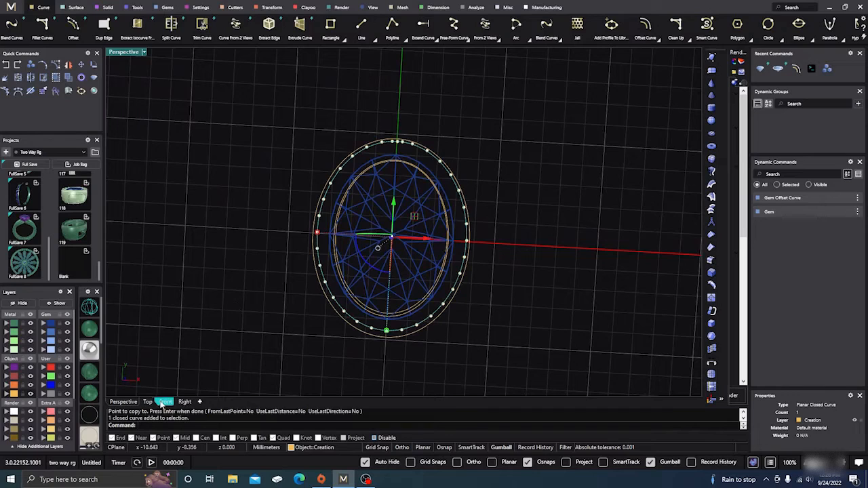
left_click(148, 402)
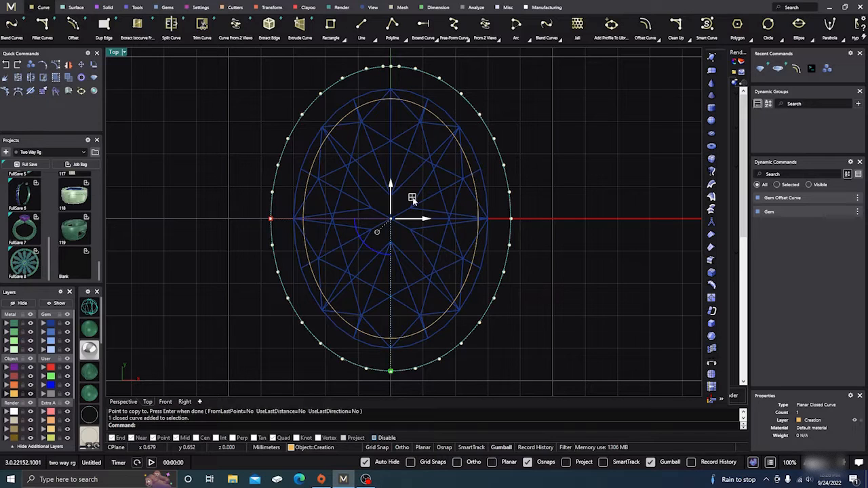
left_click_drag(412, 196, 428, 200)
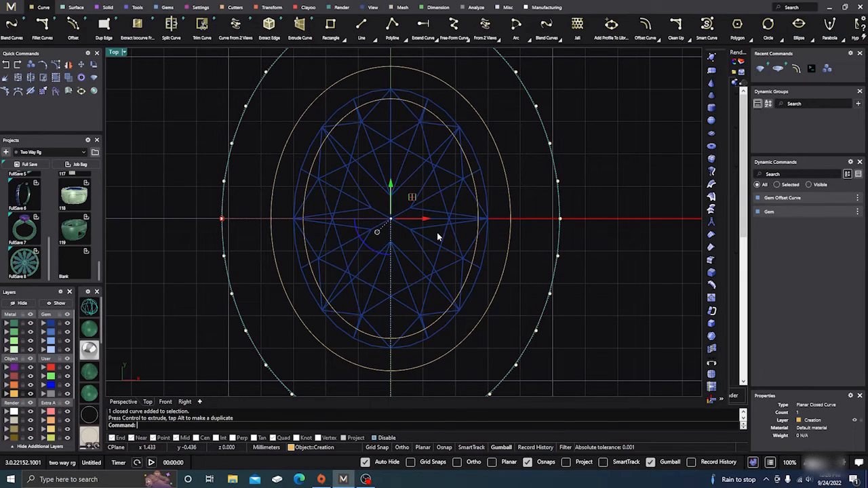
left_click(188, 192)
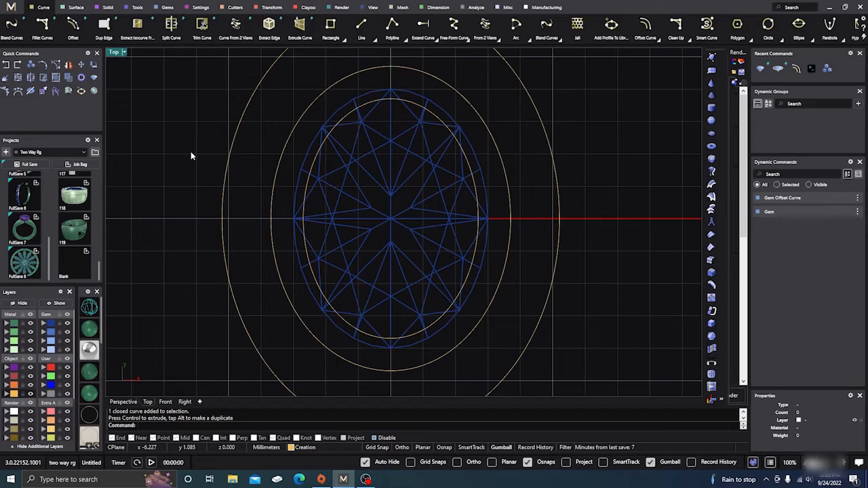
Hide the gem's layer in the perspective view to leave only the four oval guide curves displayed.
double_click(115, 54)
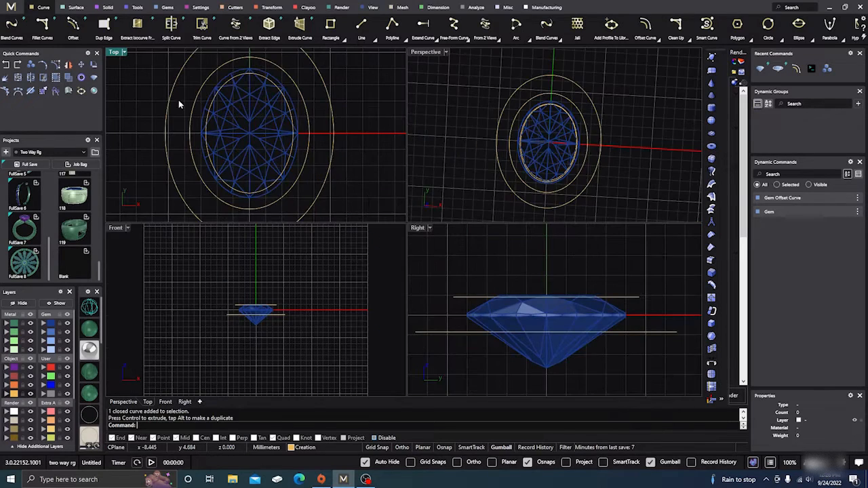
double_click(425, 52)
right_click_drag(424, 72, 453, 103)
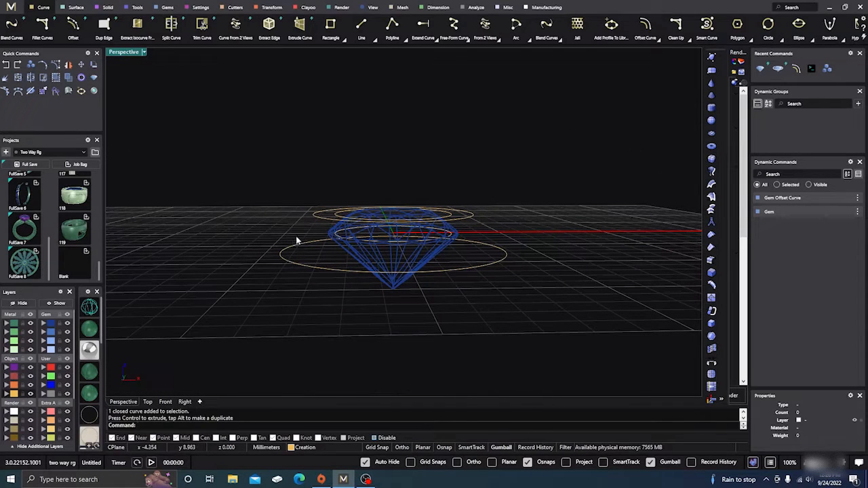
mouse_move(316, 305)
right_mouse_down()
mouse_move(269, 304)
mouse_move(267, 318)
mouse_move(305, 318)
right_mouse_up()
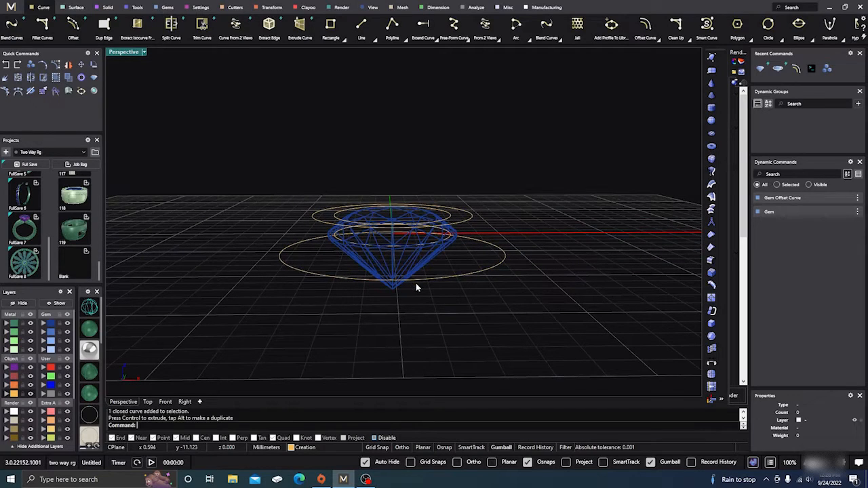
mouse_move(417, 286)
right_mouse_down()
mouse_move(423, 303)
mouse_move(411, 298)
mouse_move(426, 295)
right_mouse_up()
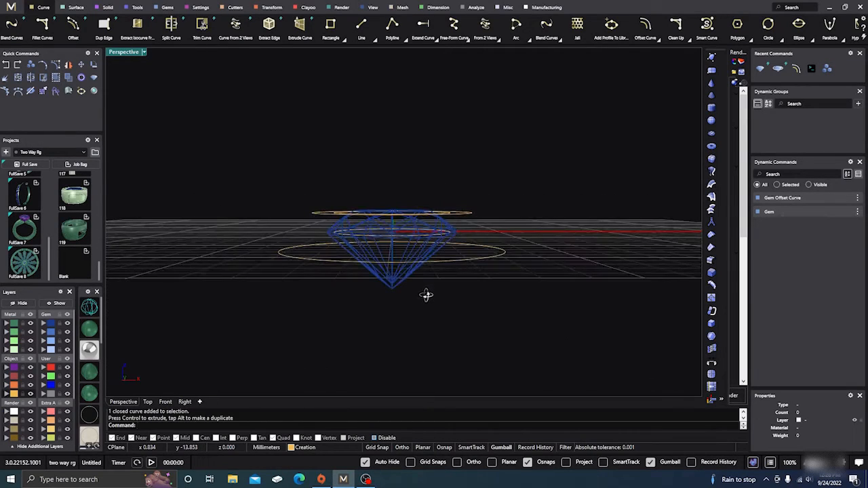
right_click_drag(490, 257, 478, 316)
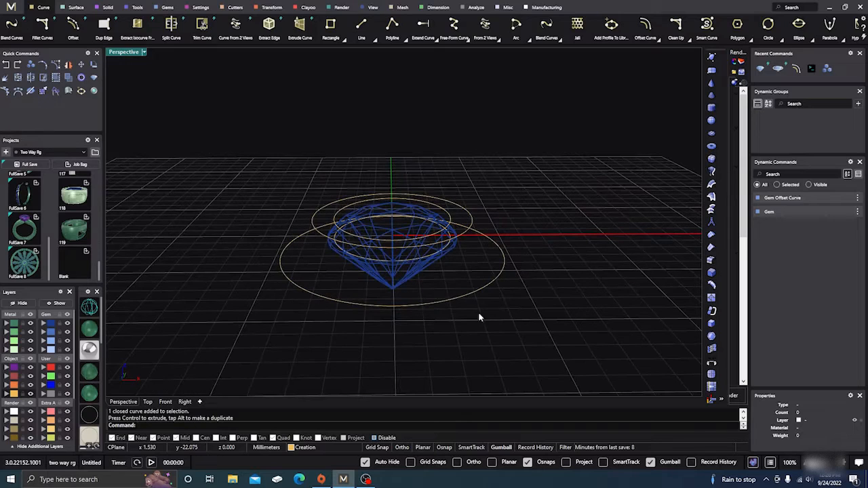
left_click(67, 323)
right_click_drag(318, 250, 305, 255)
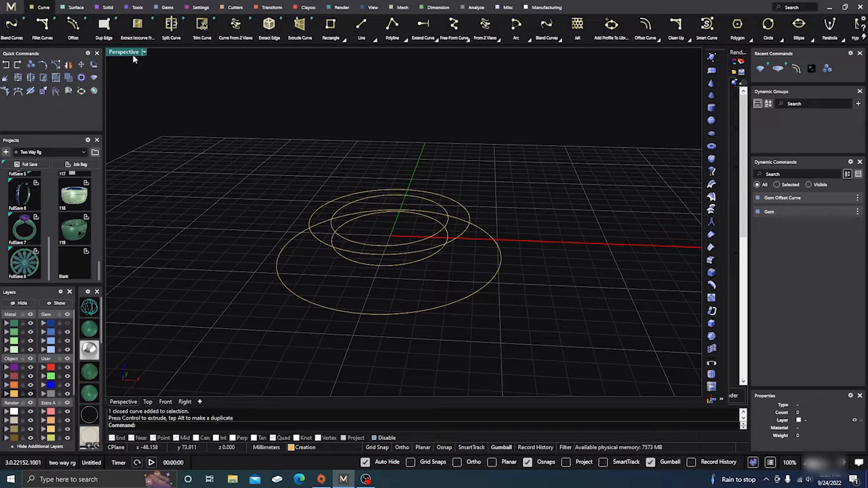
Re-enable object snaps and draw a vertical line from the girdle-level oval's side quadrant to the matching quadrant of the raised inner oval.
left_click(361, 25)
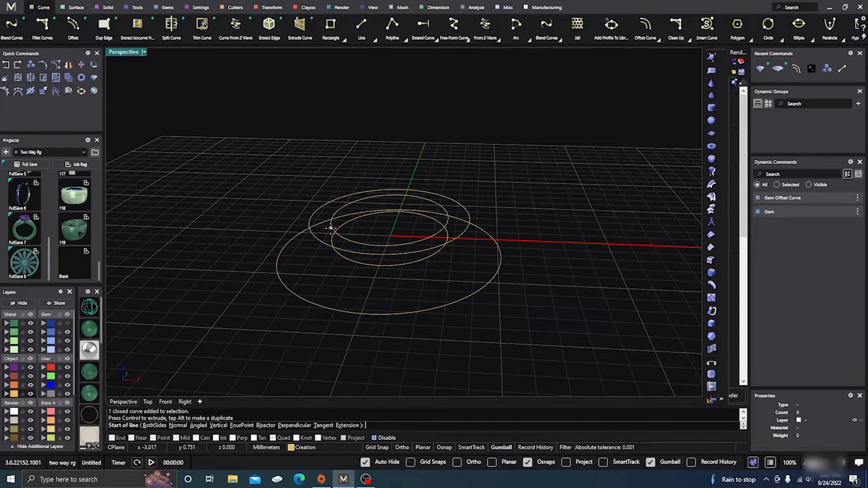
scroll(331, 228, "up", 3)
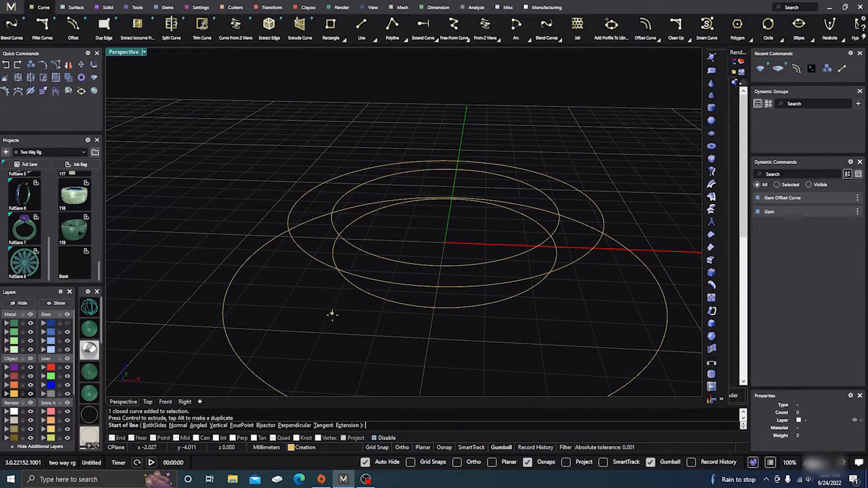
left_click(375, 438)
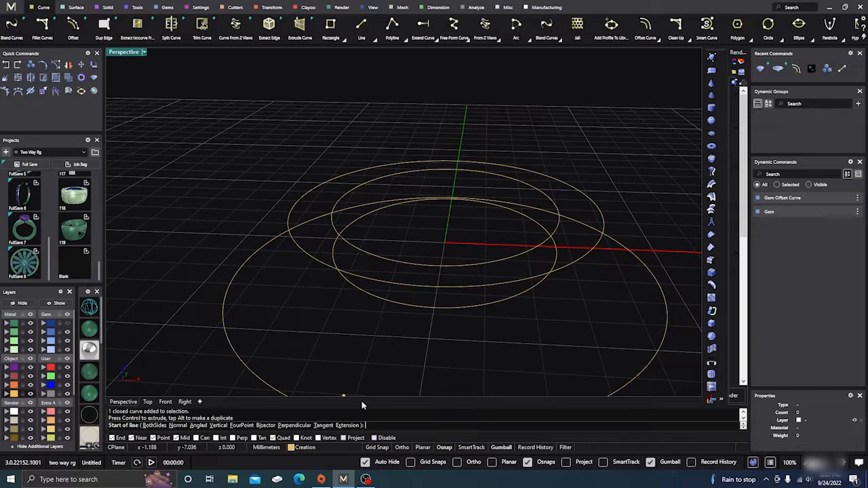
left_click(339, 238)
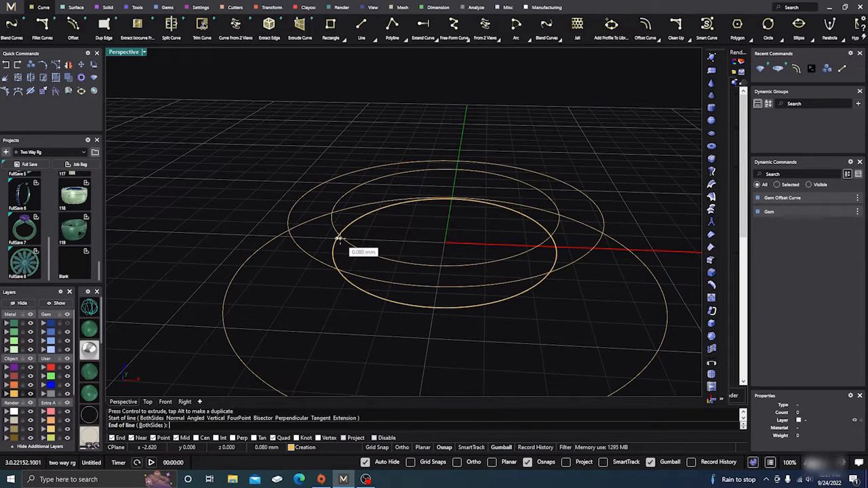
left_click(335, 211)
Draw a line from the raised inner oval's quadrant to the raised outer oval, and another from there down to the large lower oval.
key("Return")
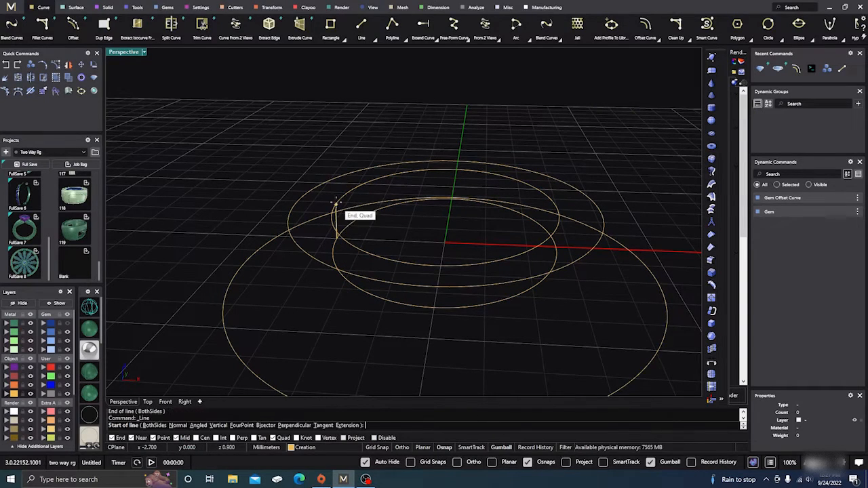
left_click(335, 203)
left_click(295, 202)
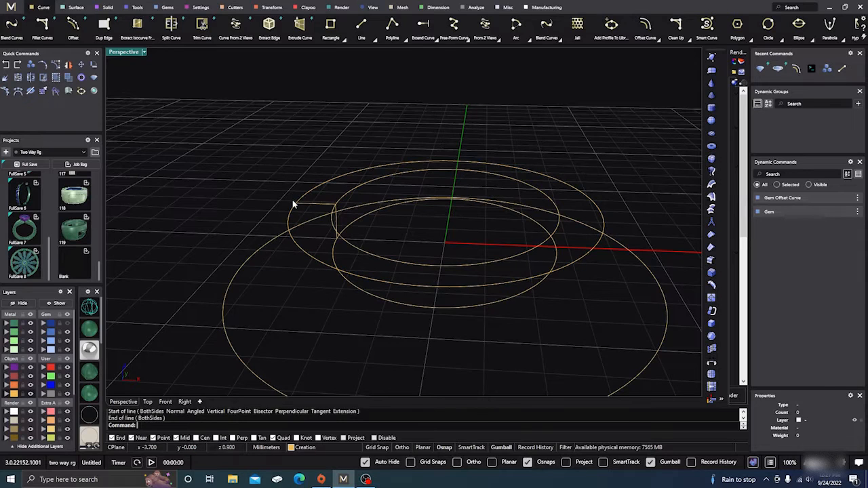
key("Return")
left_click(295, 202)
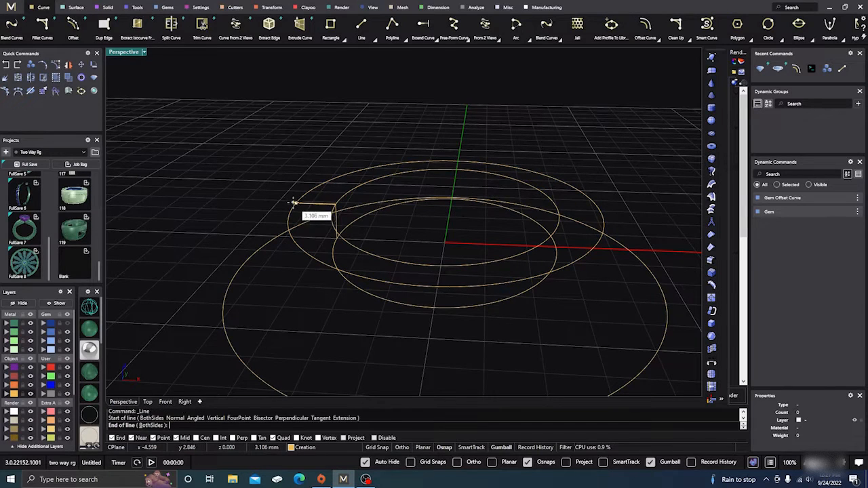
left_click(244, 262)
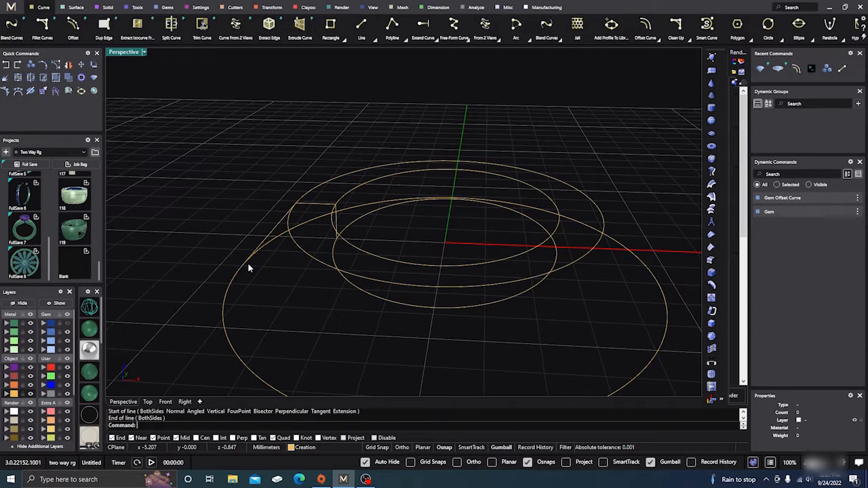
scroll(293, 283, "down", 3)
right_click_drag(293, 282, 314, 276)
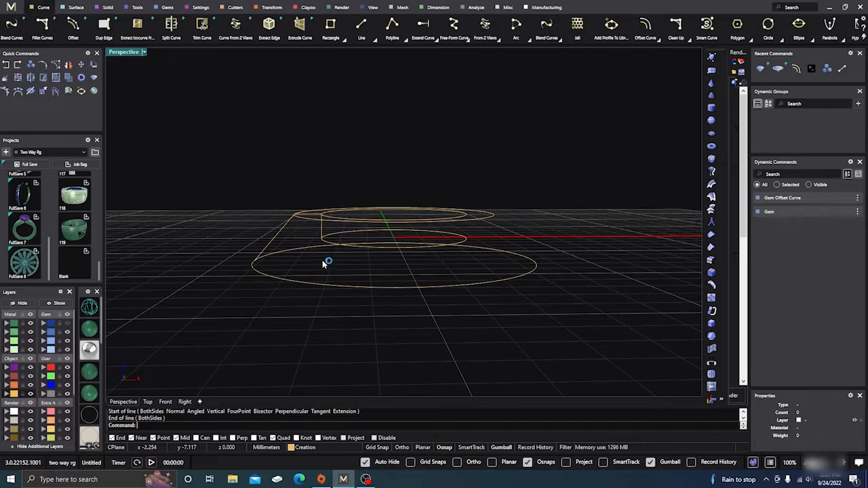
Show the gem's layer again in the perspective view alongside the oval guide curves and connecting lines.
right_click_drag(325, 260, 317, 258)
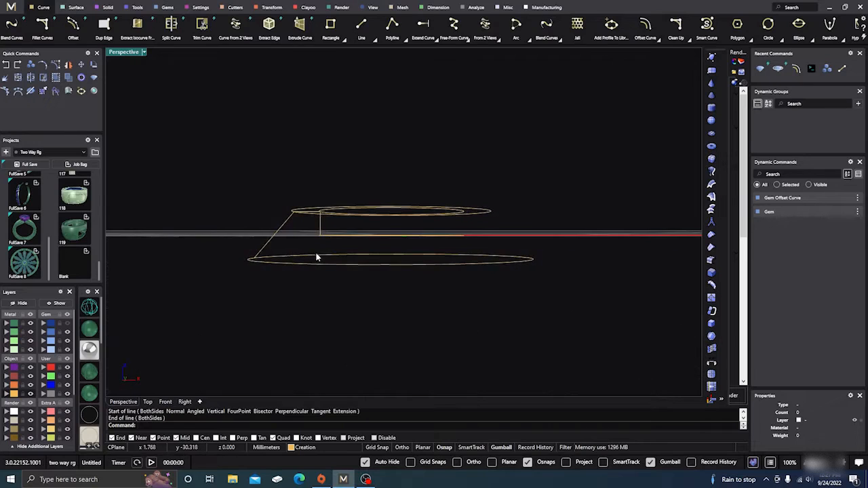
left_click(67, 323)
right_click_drag(226, 280, 219, 292)
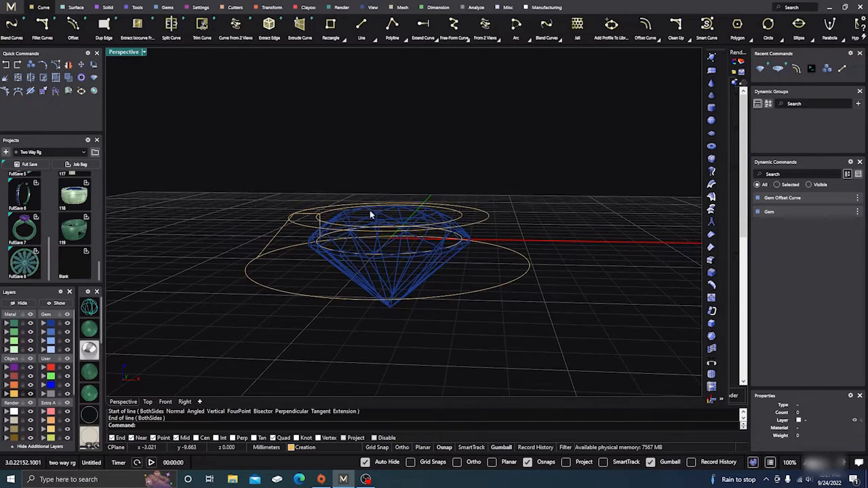
right_click_drag(370, 214, 403, 273)
scroll(332, 255, "up", 3)
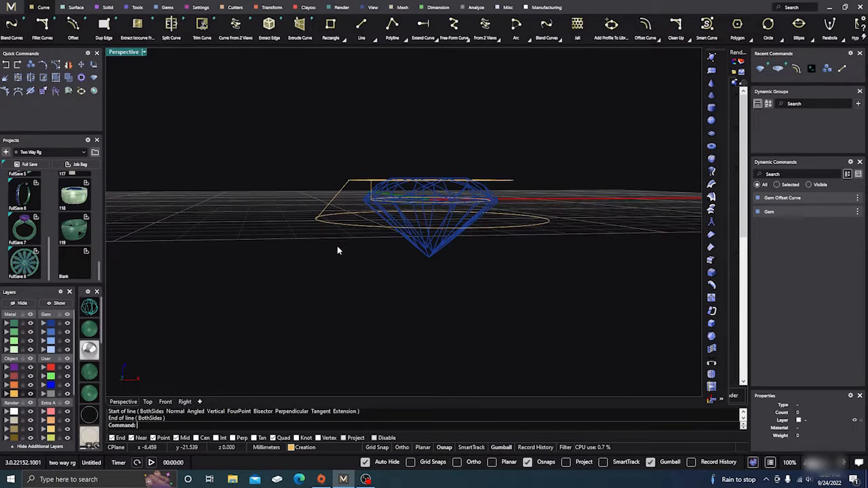
Copy the large lower oval straight down about 0.8 mm in the front view, starting from its side quadrant.
left_click(362, 226)
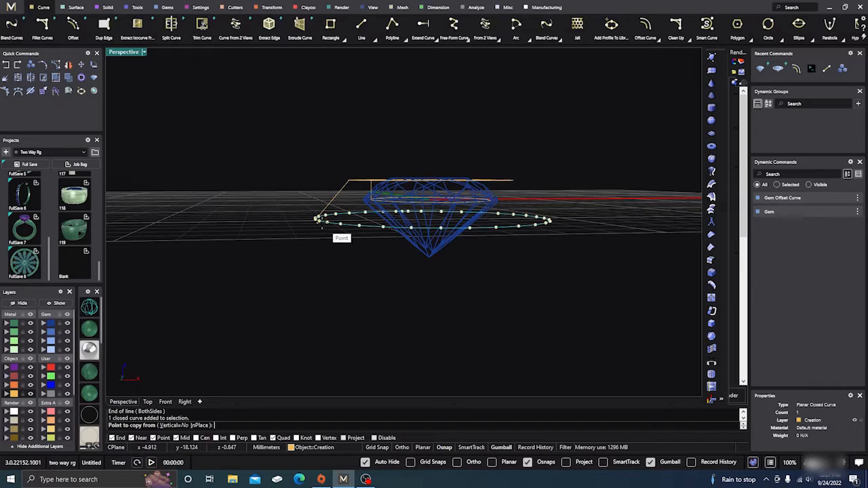
left_click(316, 219)
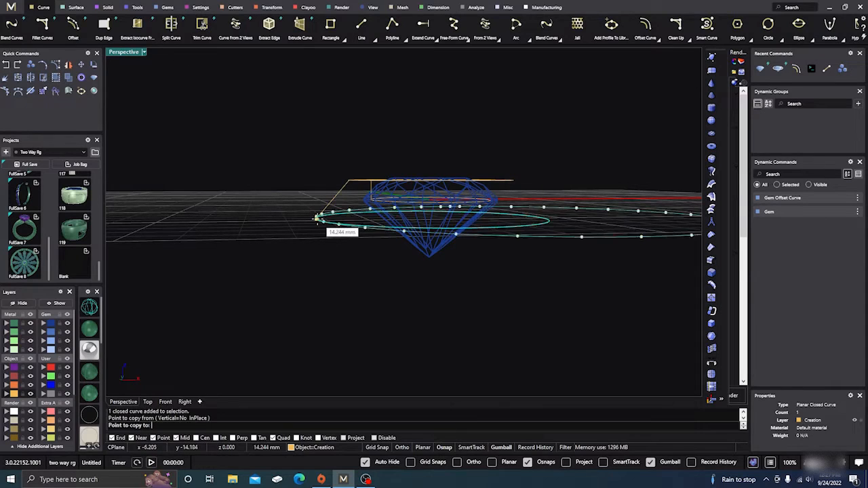
left_click(165, 402)
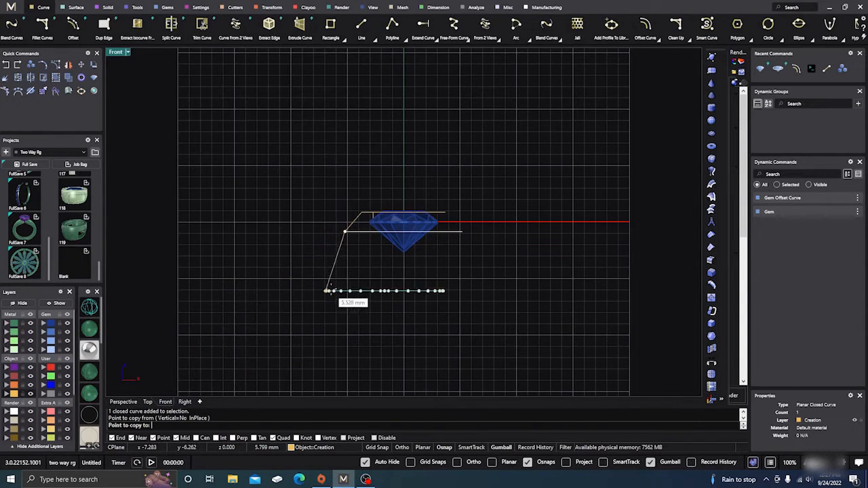
scroll(339, 255, "up", 2)
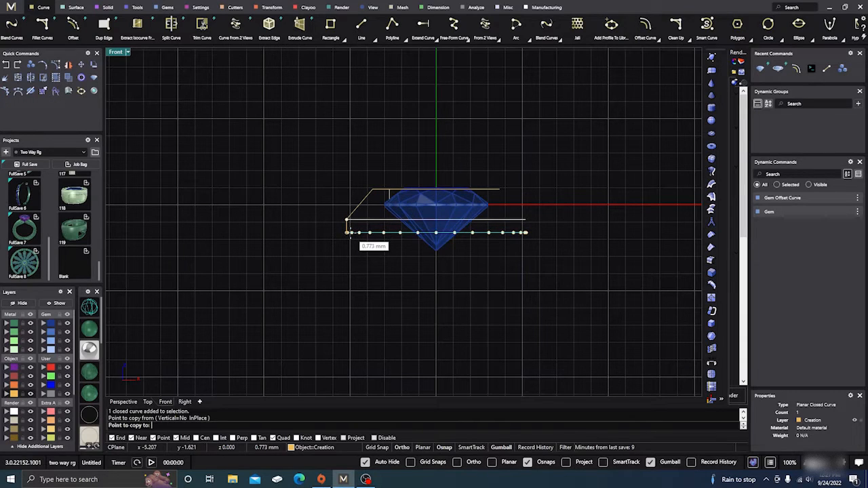
left_click(347, 233)
key("Return")
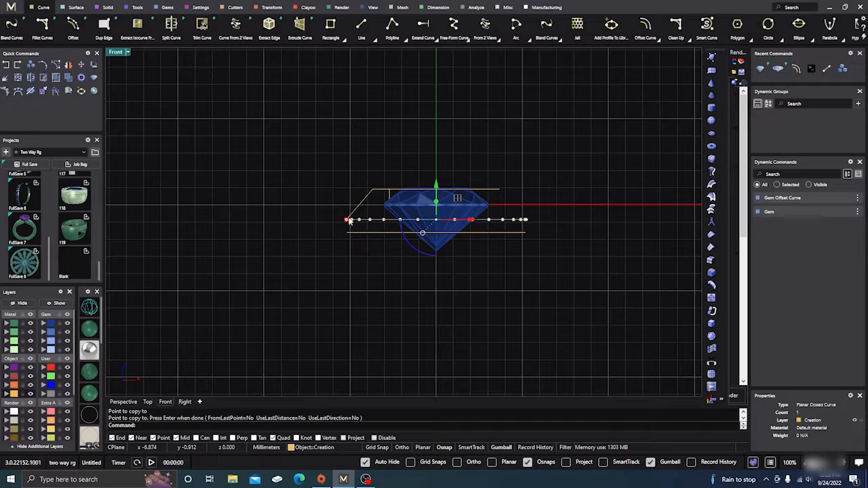
Switch the front view to wireframe display and leave the gem and curves unselected.
scroll(359, 215, "up", 2)
left_click(98, 305)
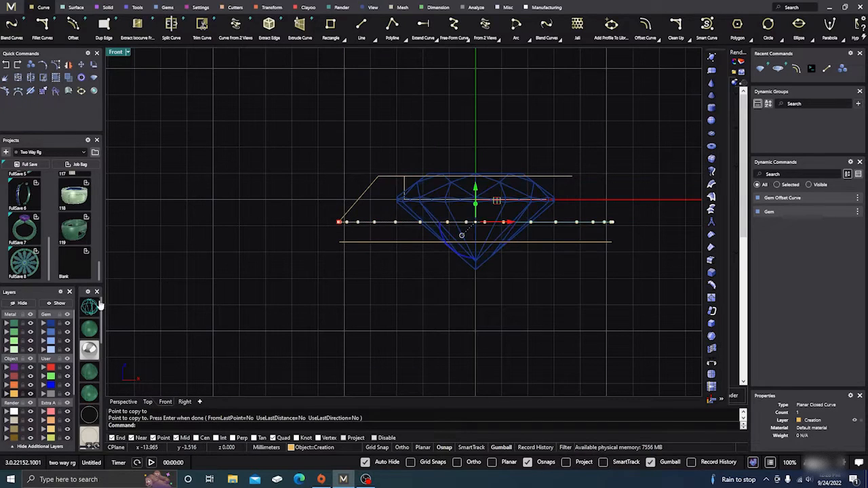
left_click(440, 202)
left_click(216, 159)
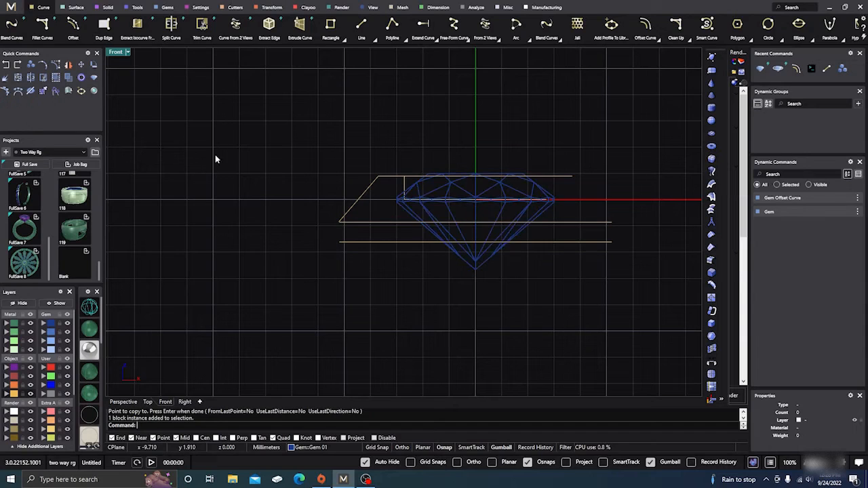
Copy the girdle-level oval straight down about 5.4 mm in the front view, placing it below the gem's culet.
left_click(123, 402)
right_click_drag(258, 252, 389, 164)
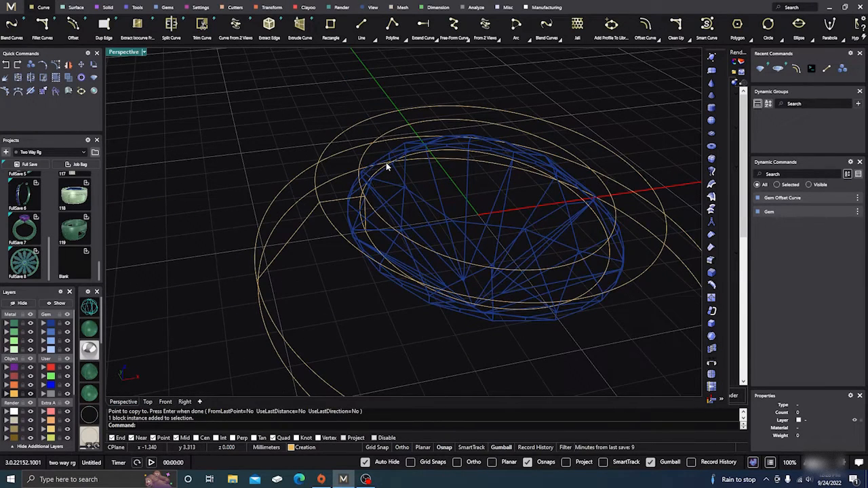
left_click(386, 162)
left_click(383, 171)
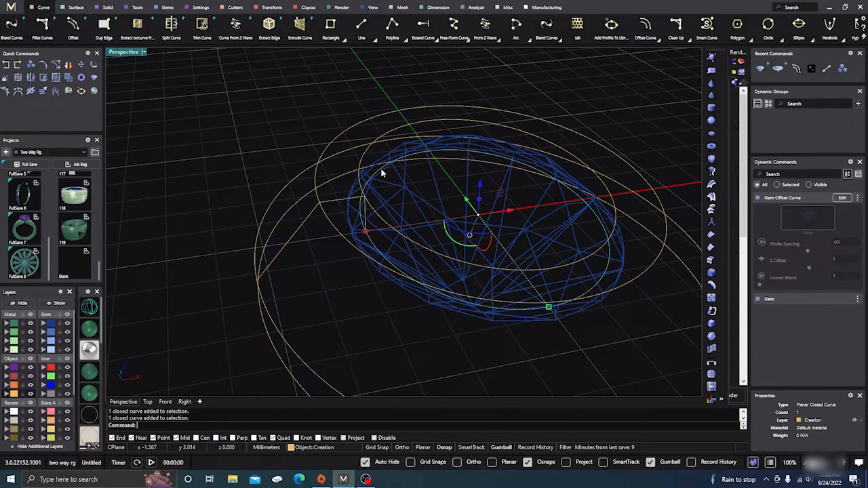
left_click(31, 65)
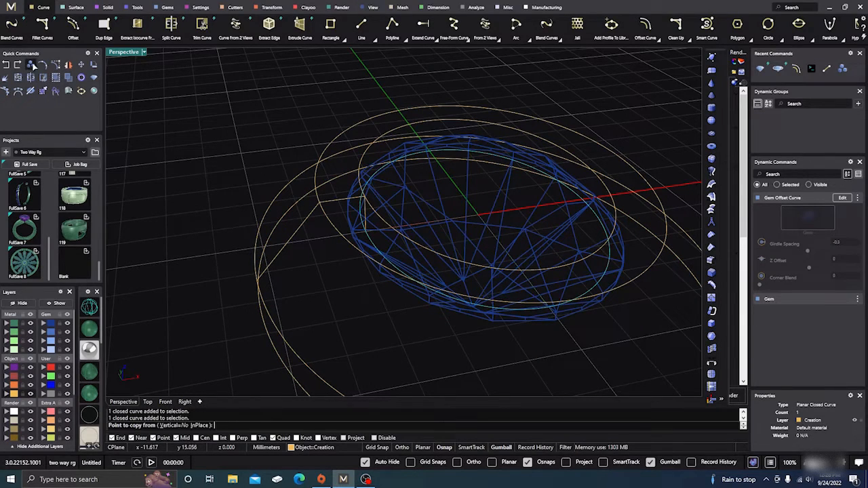
left_click(161, 402)
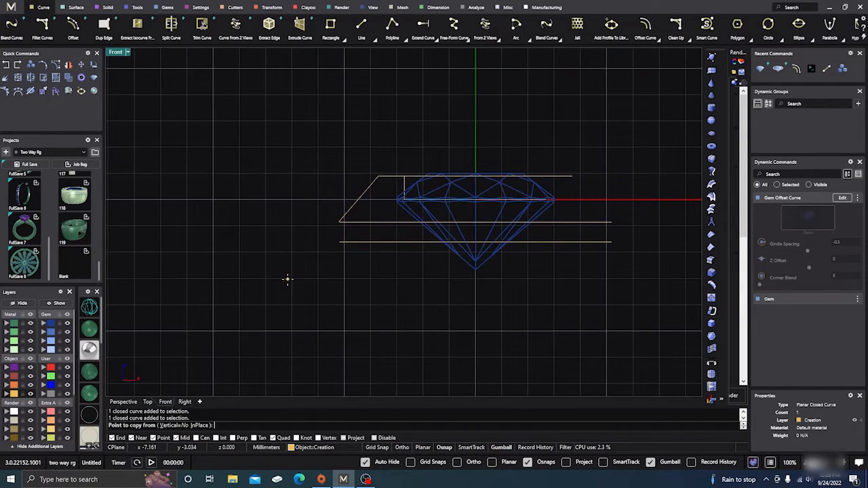
left_click(404, 199)
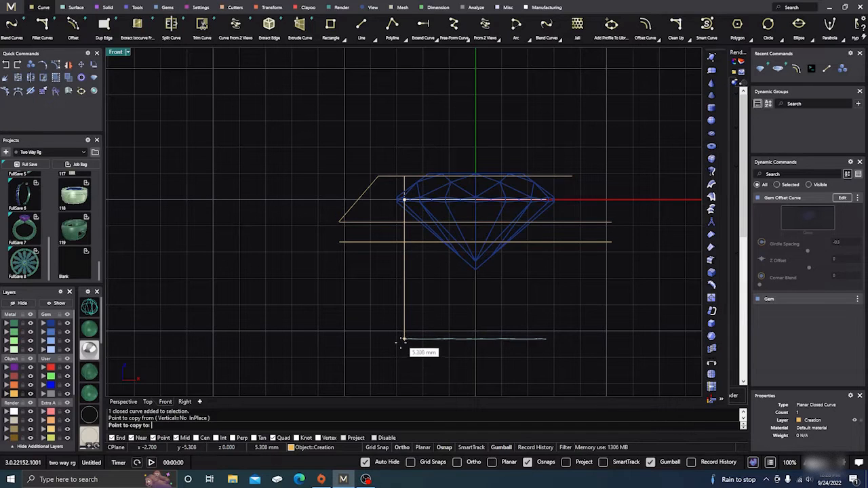
left_click(400, 342)
key("Return")
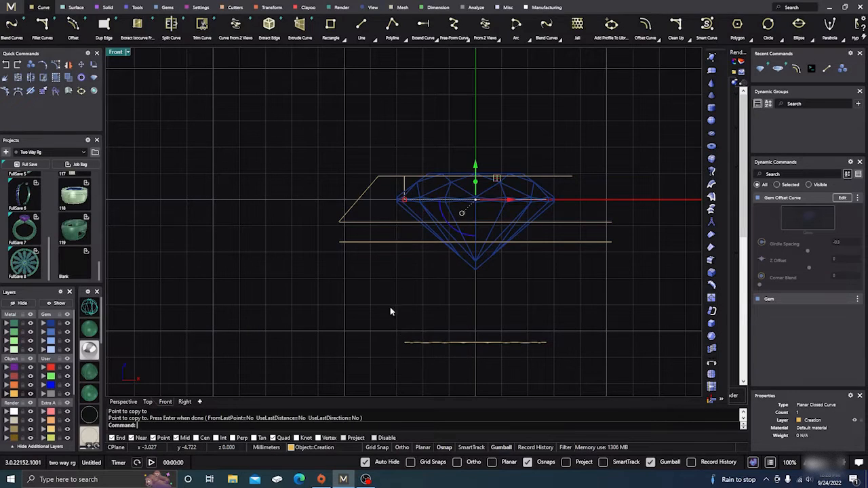
left_click(299, 184)
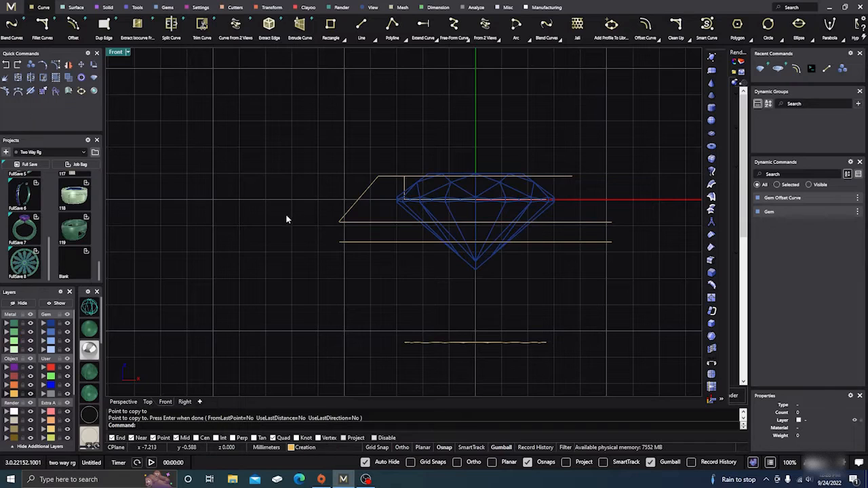
left_click(362, 27)
left_click(404, 199)
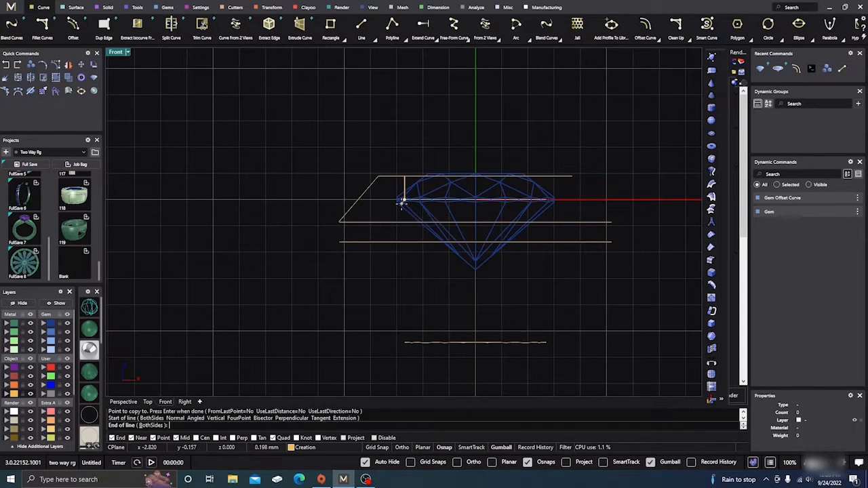
key("Escape")
Scale the lowest oval copy down uniformly about its center in the top view to roughly two thirds of its size.
left_click(427, 341)
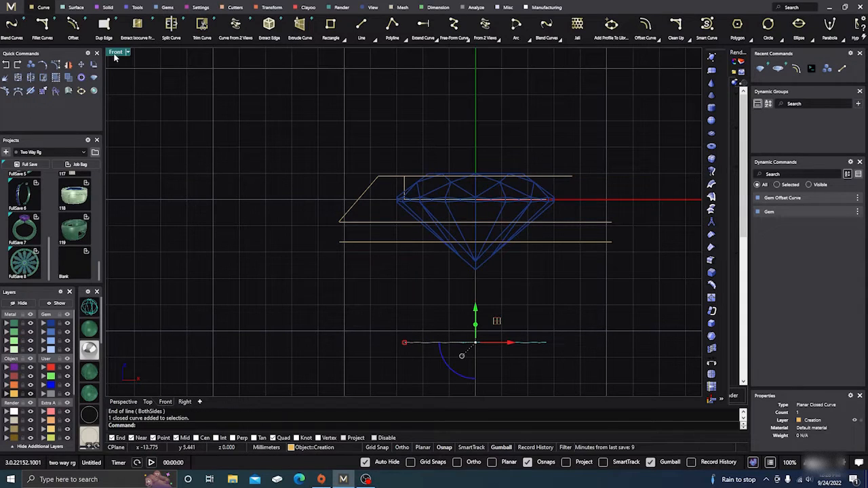
left_click(146, 401)
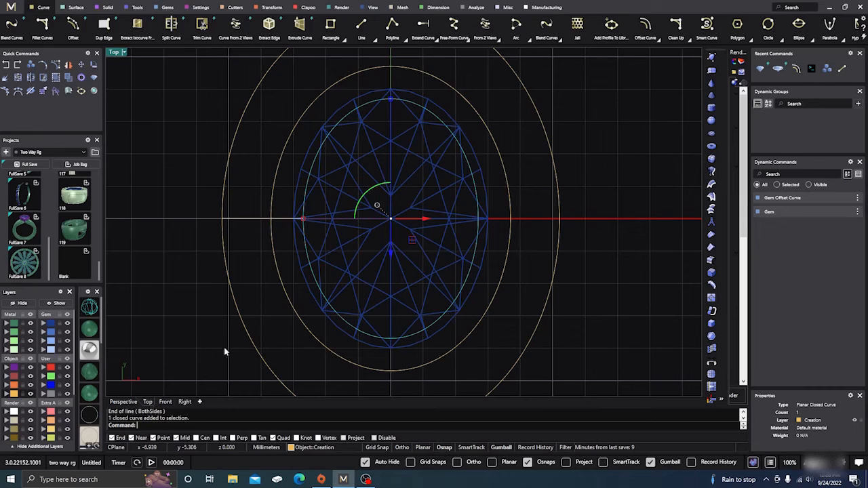
left_click(413, 238)
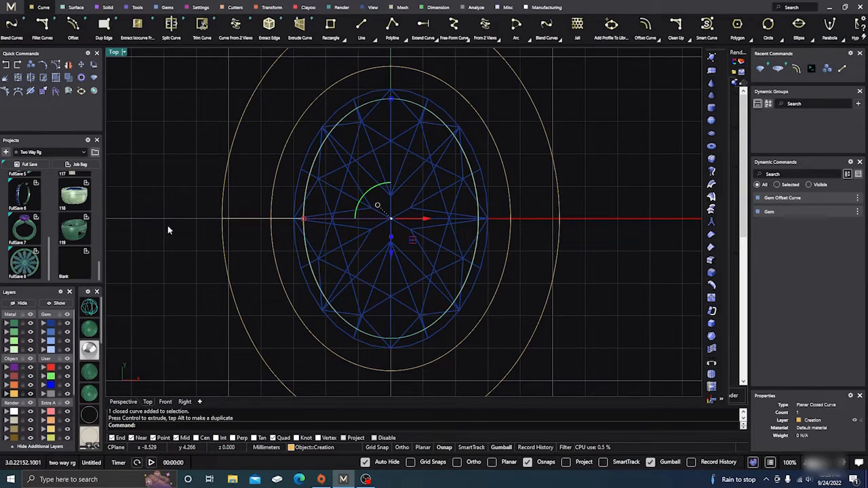
left_click(6, 65)
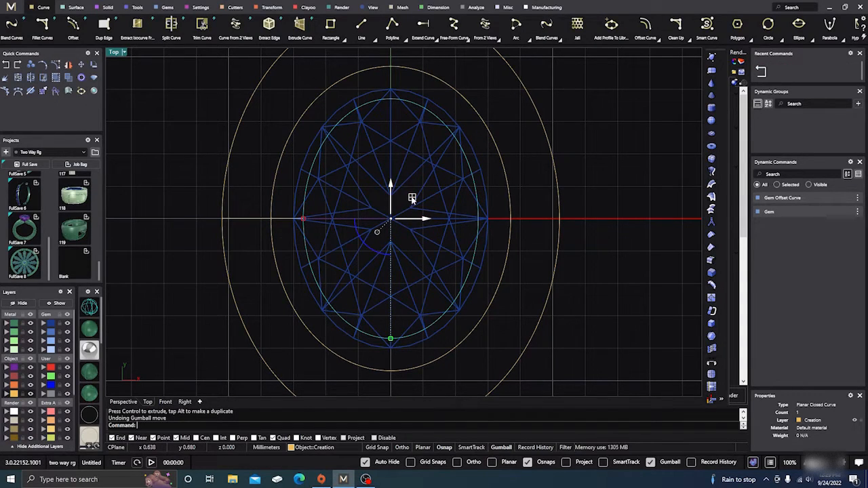
left_click_drag(411, 198, 413, 196)
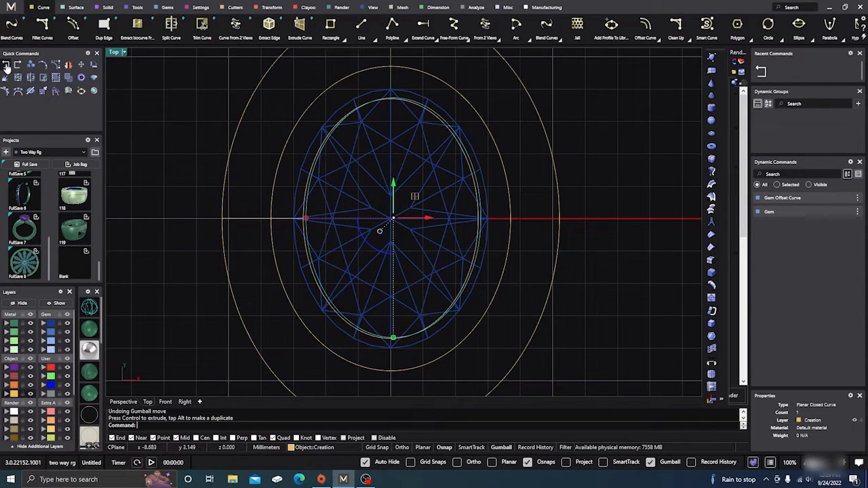
key("ctrl+z")
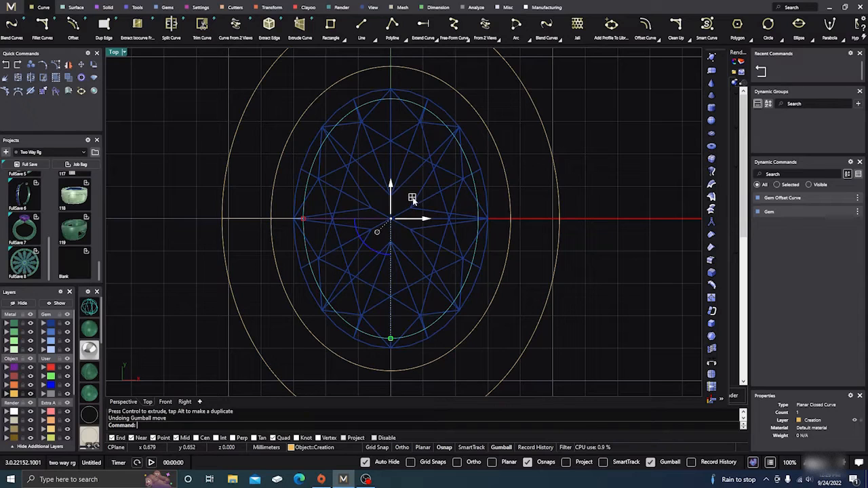
left_click_drag(412, 197, 407, 207)
left_click(164, 190)
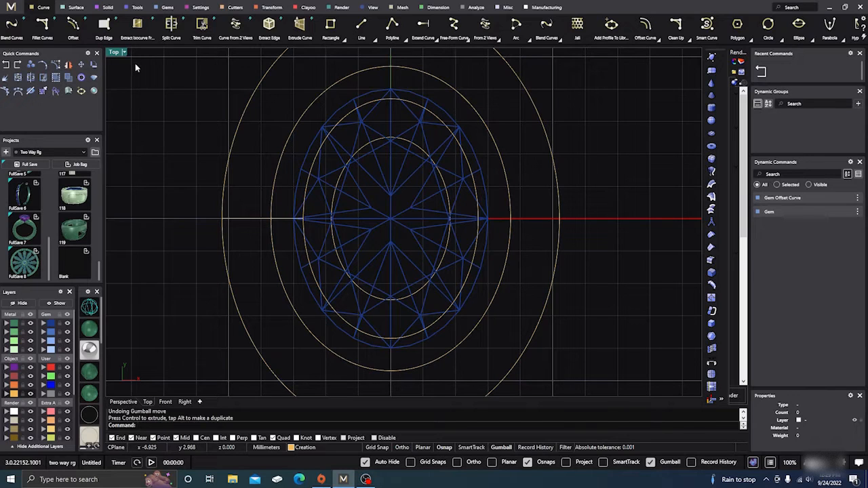
Draw a line from the girdle-level oval's side quadrant down to the matching quadrant of the small bottom oval in perspective.
left_click(123, 402)
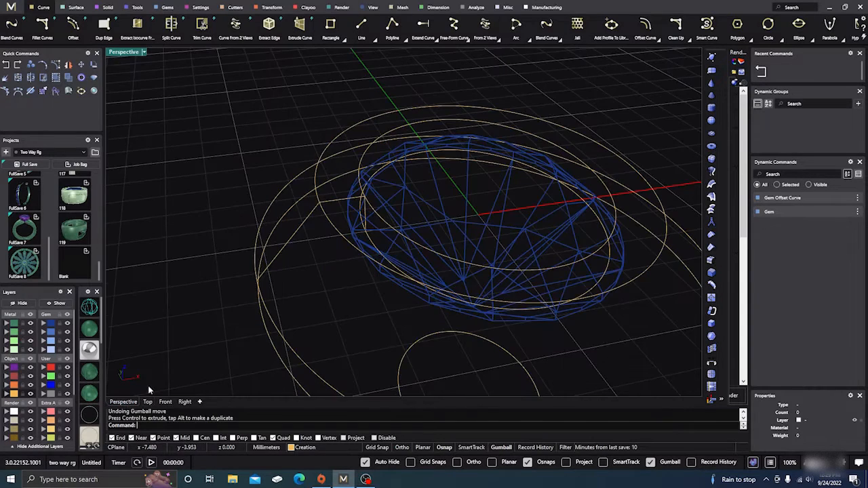
scroll(344, 255, "down", 3)
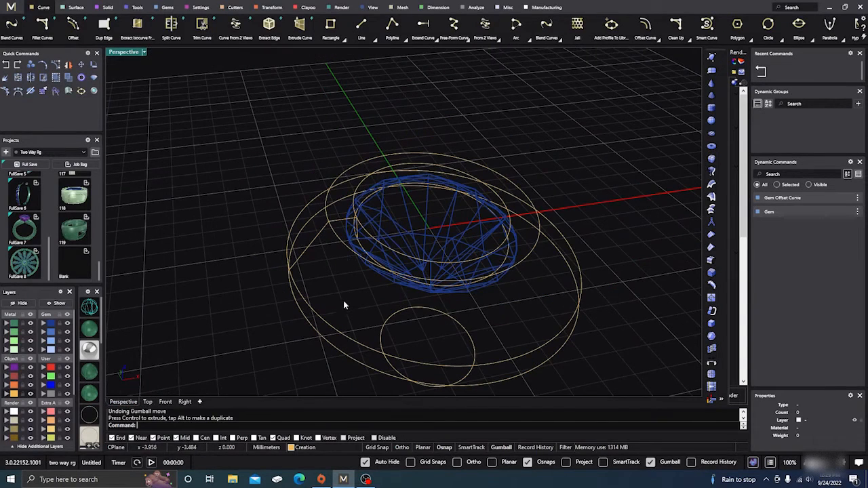
left_click(360, 25)
mouse_move(345, 271)
right_mouse_down()
mouse_move(351, 300)
mouse_move(348, 256)
right_mouse_up()
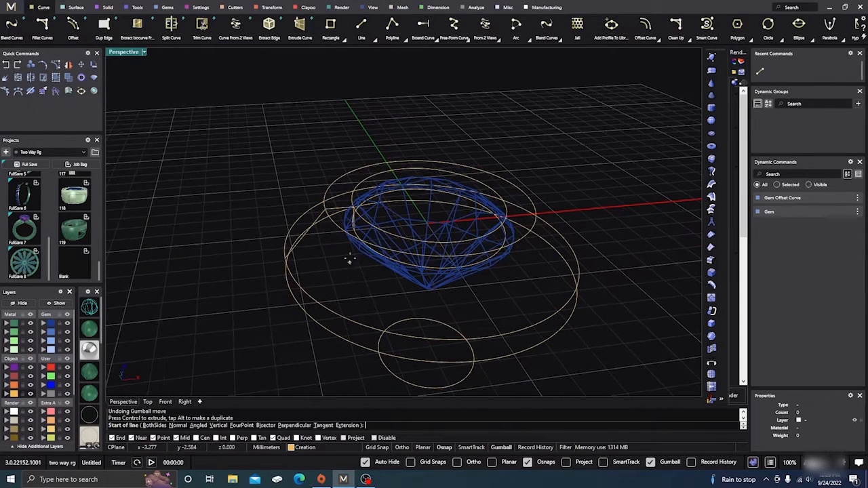
left_click(353, 229)
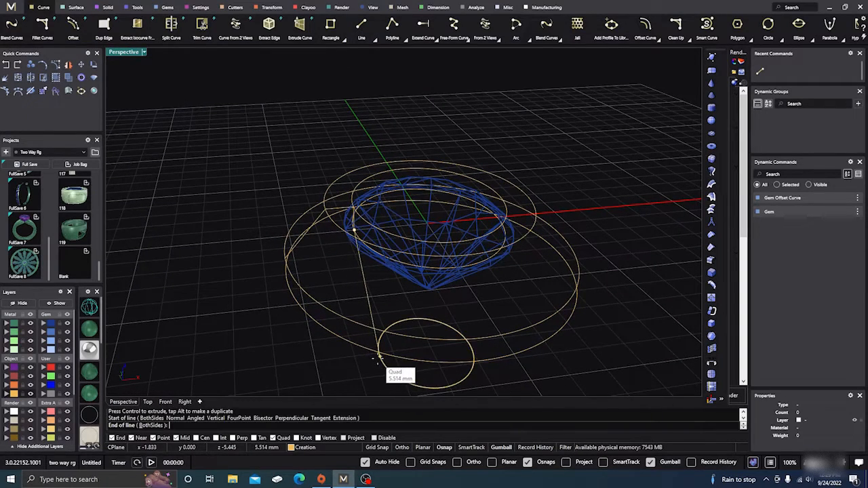
left_click(368, 356)
mouse_move(382, 360)
right_mouse_down()
mouse_move(305, 312)
mouse_move(374, 347)
right_mouse_up()
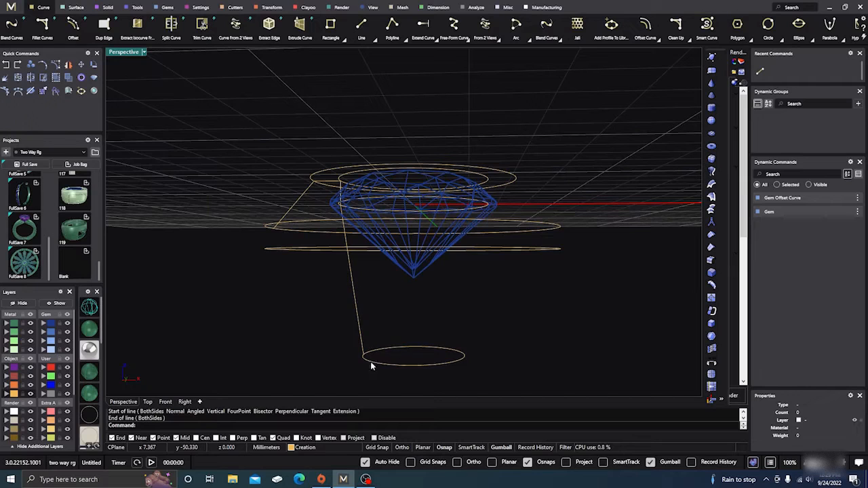
Make an in-place copy of the small bottom oval below the gem.
right_click_drag(436, 286, 440, 312)
scroll(350, 296, "down", 2)
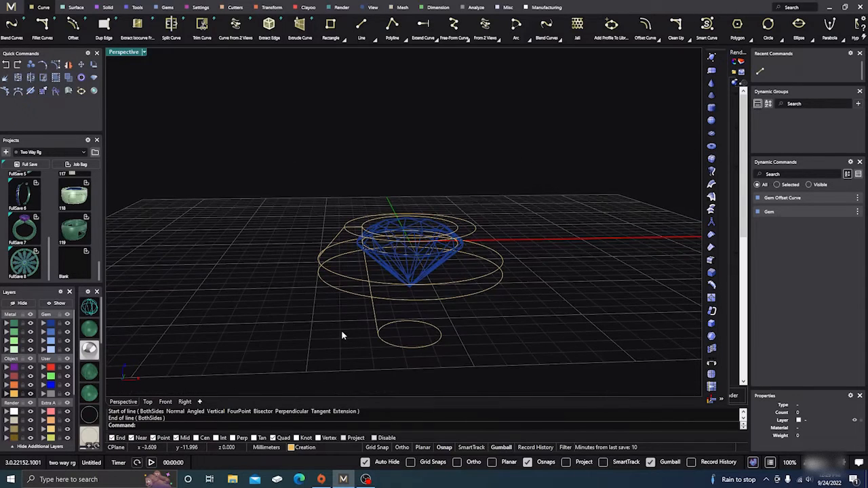
left_click(413, 348)
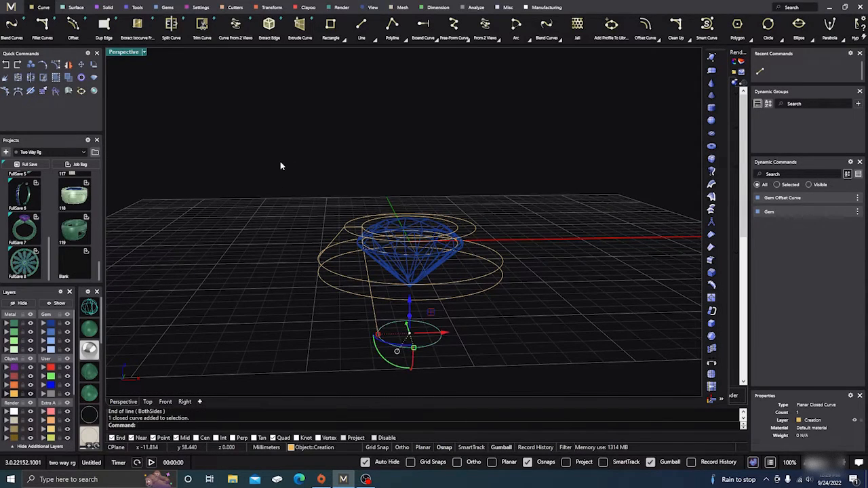
right_click_drag(280, 162, 282, 224)
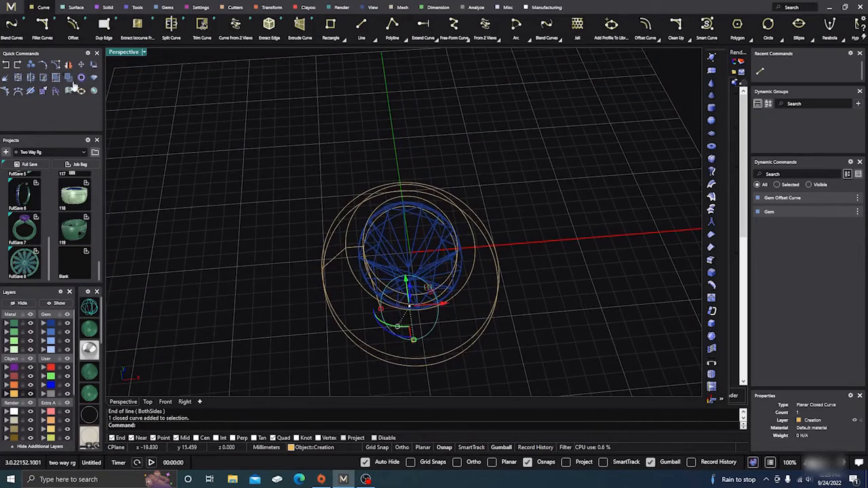
left_click(31, 66)
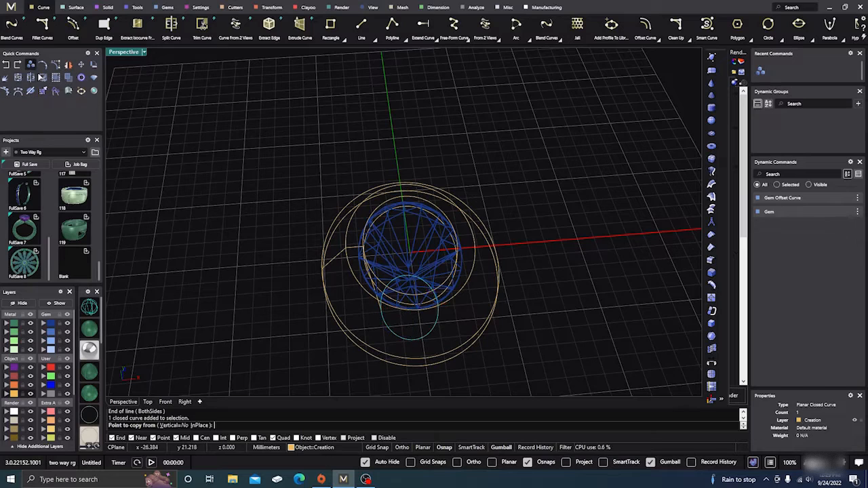
left_click(200, 425)
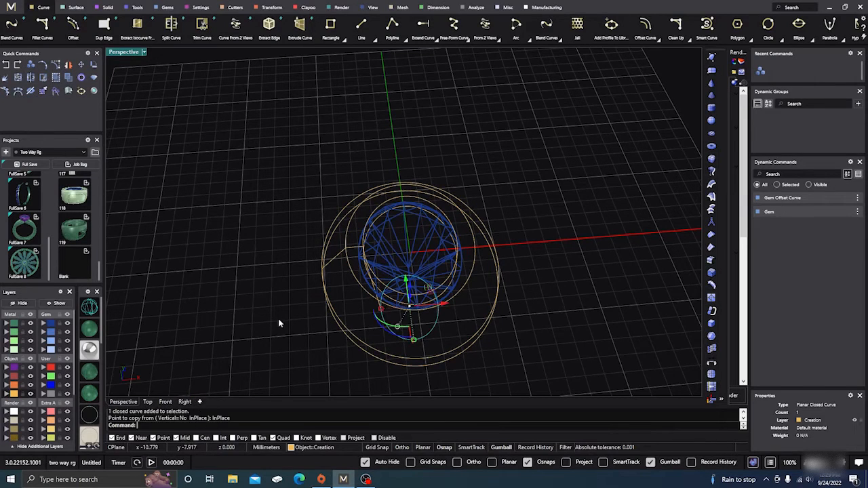
Scale one of the two coincident small bottom ovals up to roughly twice its size in the top view and undo the accidental move.
left_click(391, 333)
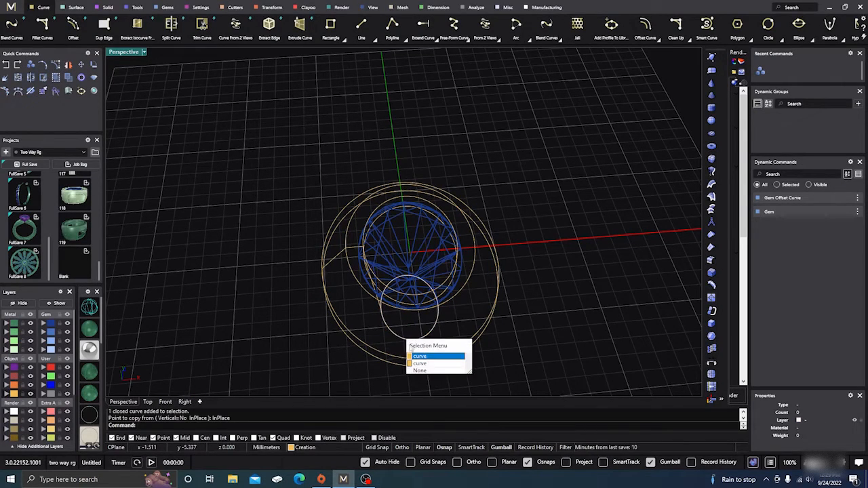
left_click(419, 365)
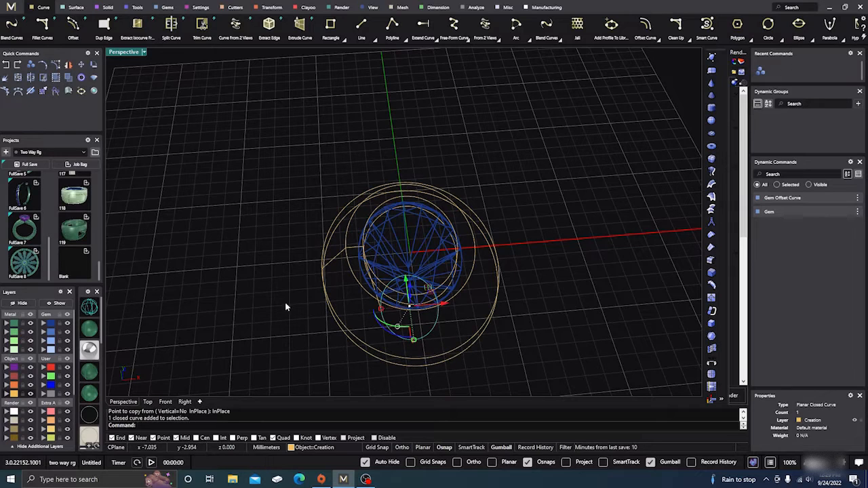
left_click(147, 401)
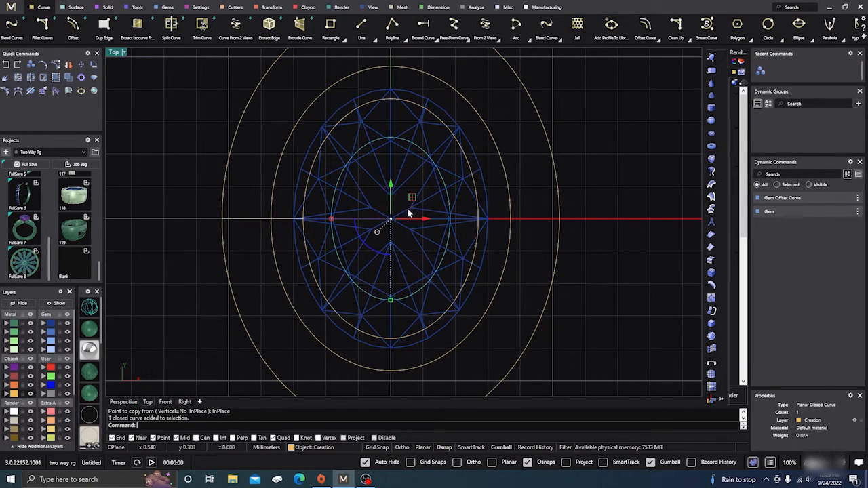
left_click_drag(410, 198, 438, 179, "shift")
left_click(448, 190, "shift")
left_click(450, 190, "shift")
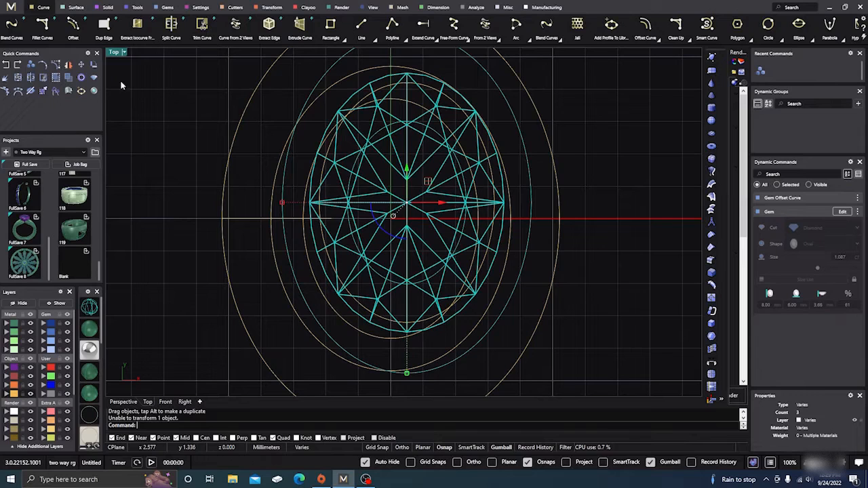
left_click(6, 66)
left_click(134, 147)
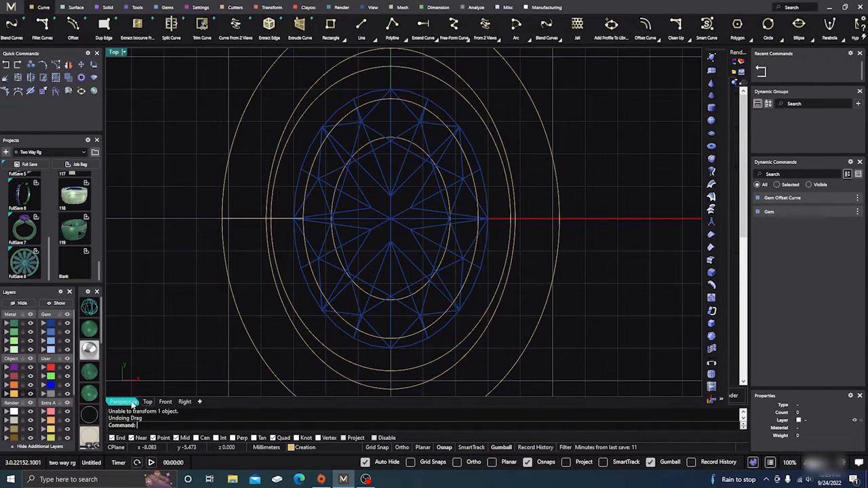
Draw a vertical line joining the matching side quadrants of the two equal large ovals in the perspective view.
left_click(124, 401)
right_click_drag(189, 361, 216, 335)
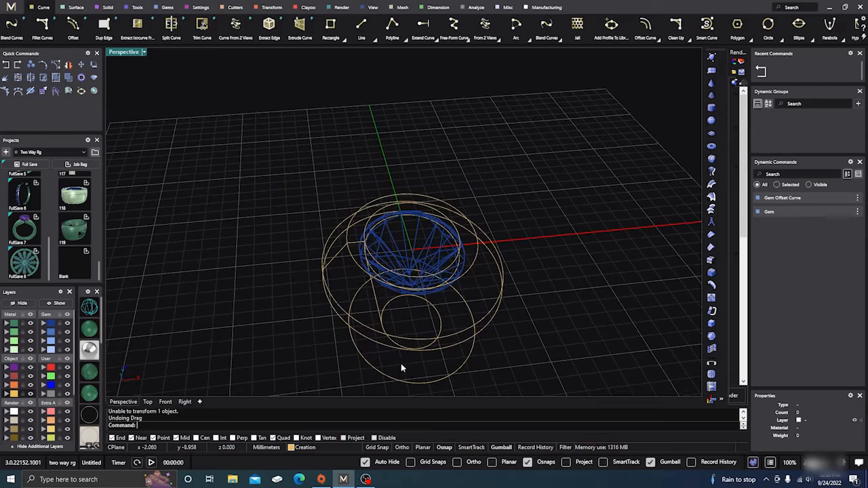
right_click_drag(392, 366, 415, 331)
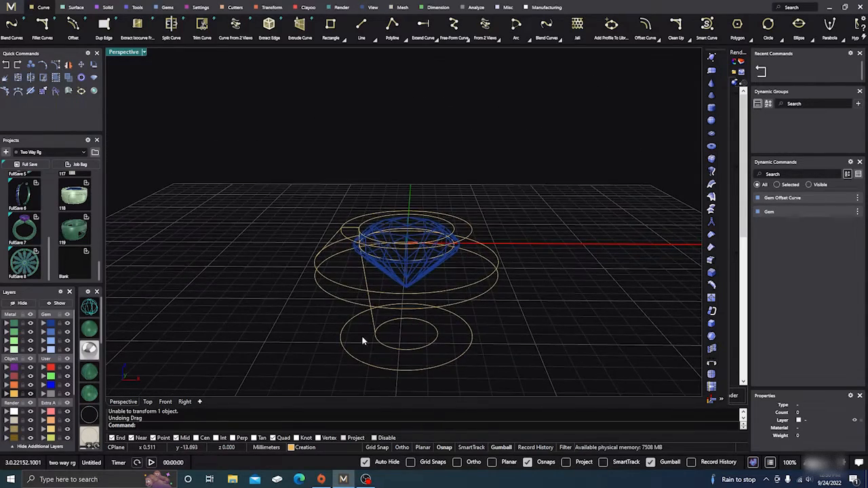
right_click_drag(363, 340, 378, 321)
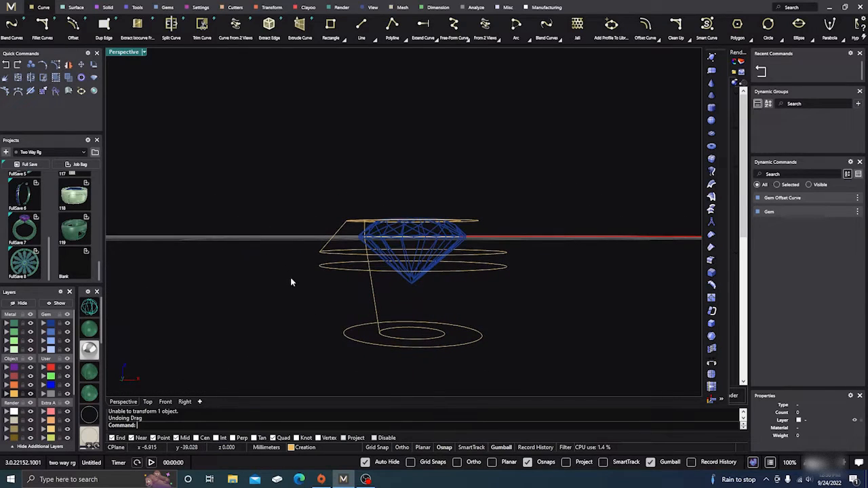
left_click(361, 25)
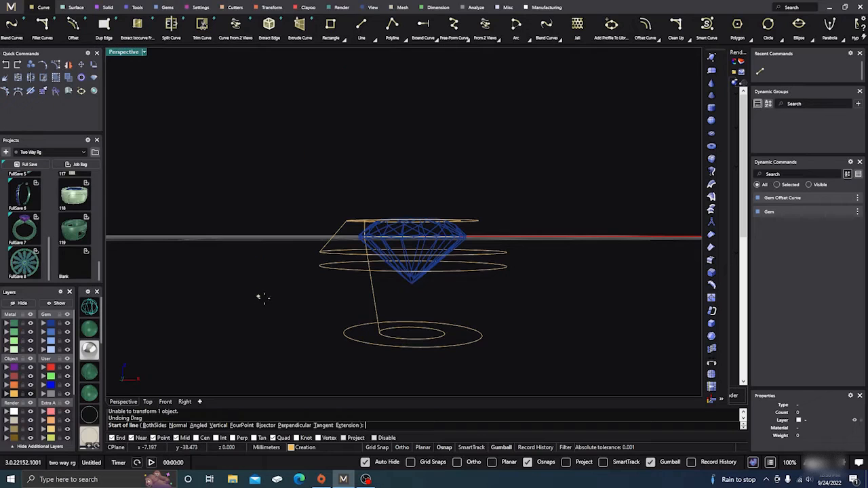
right_click_drag(261, 296, 326, 271)
left_click(352, 212)
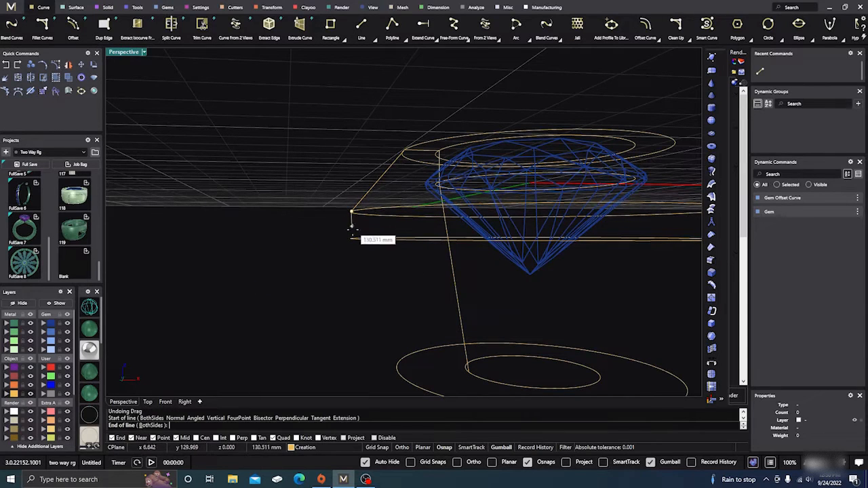
left_click(352, 238)
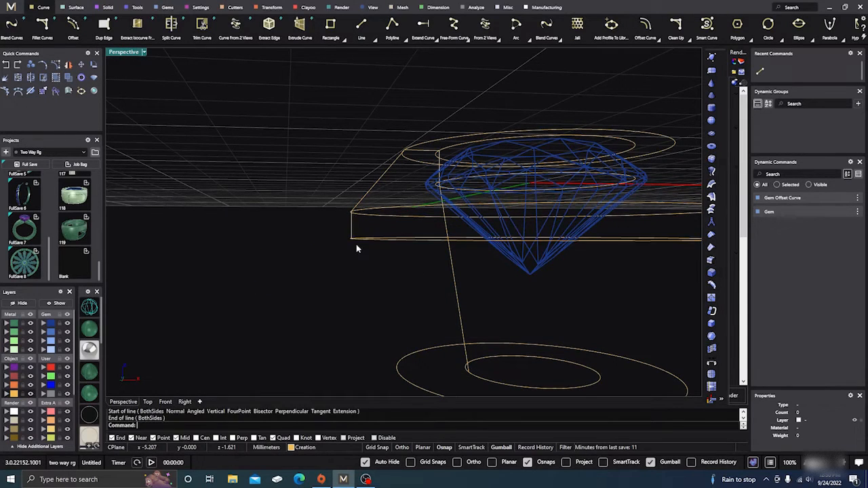
right_click_drag(356, 249, 312, 314)
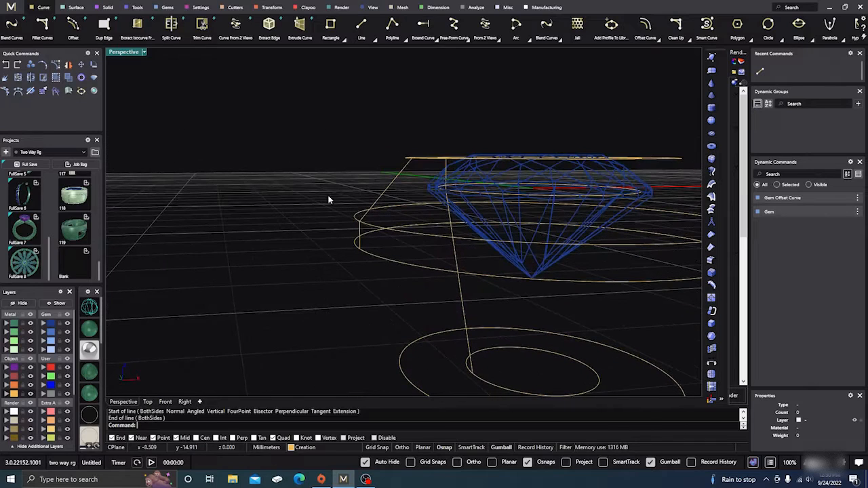
Draw an Arc Direction curve from the lower large oval's side quadrant to the outer bottom oval's quadrant, starting straight down in the front view.
left_click(524, 39)
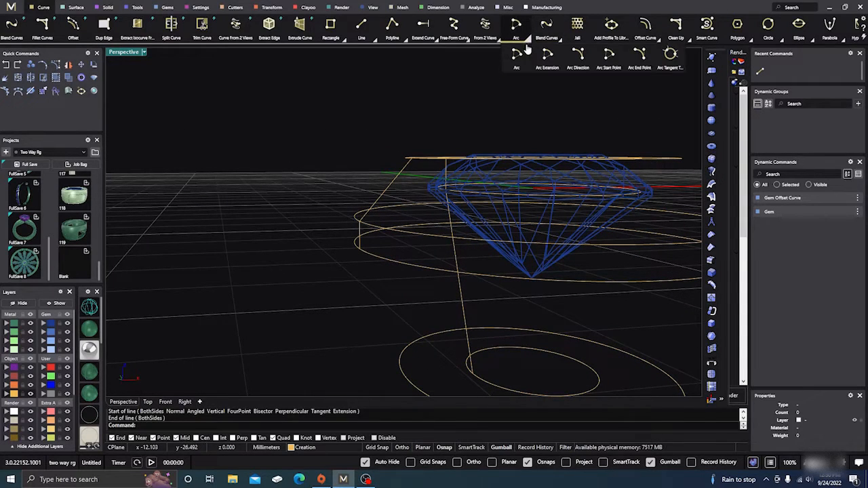
left_click(578, 54)
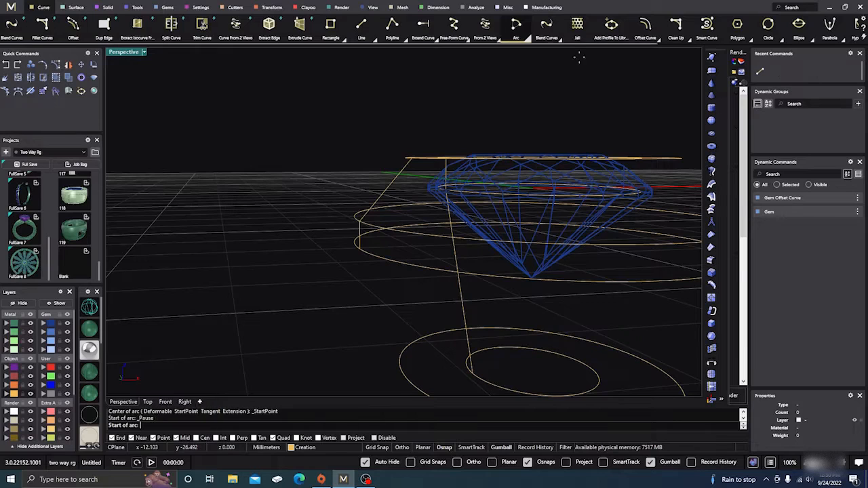
left_click(360, 251)
scroll(332, 303, "down", 4)
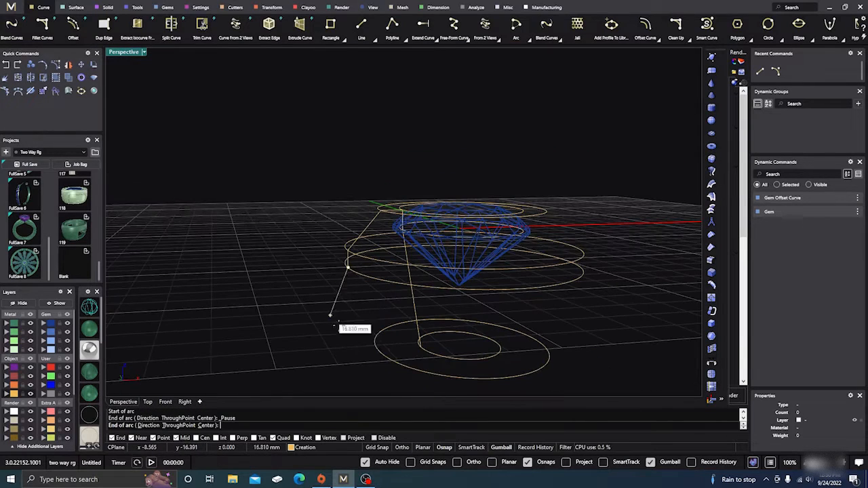
left_click(377, 351)
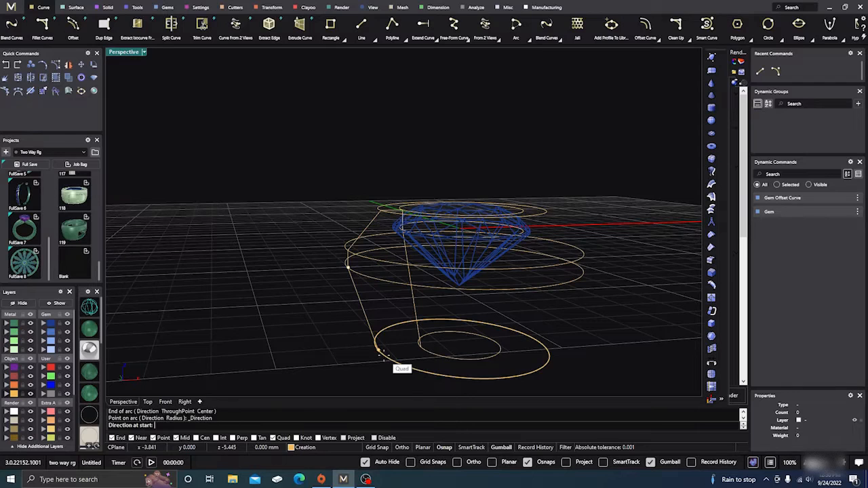
left_click(166, 402)
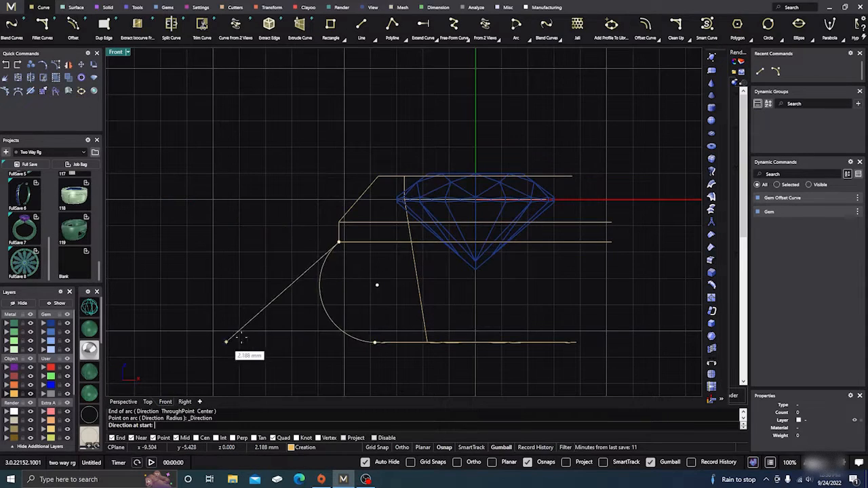
left_click(338, 333)
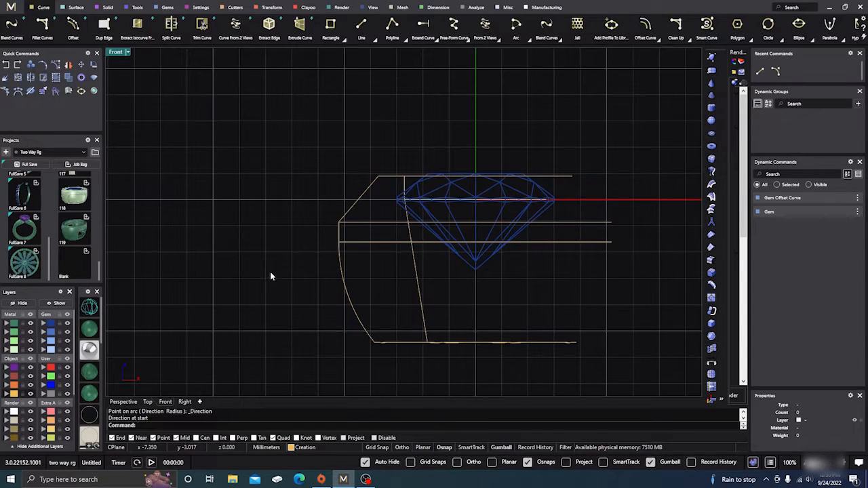
scroll(258, 268, "down", 2)
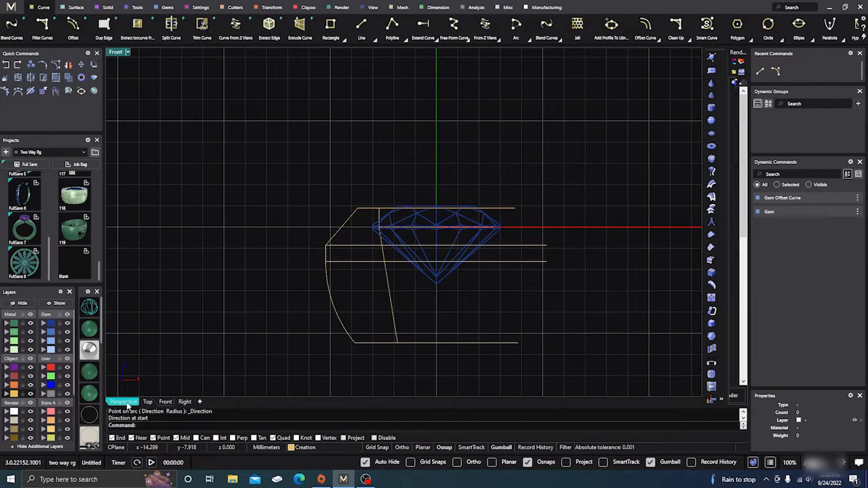
Draw a line from the arc's lower end at the outer bottom oval to the matching side quadrant of the inner bottom oval.
left_click(124, 402)
right_click_drag(244, 231, 216, 230)
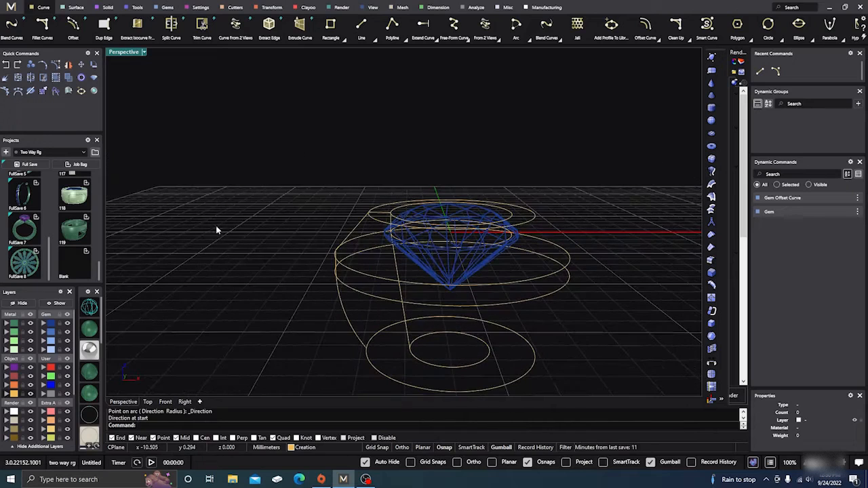
left_click(366, 348)
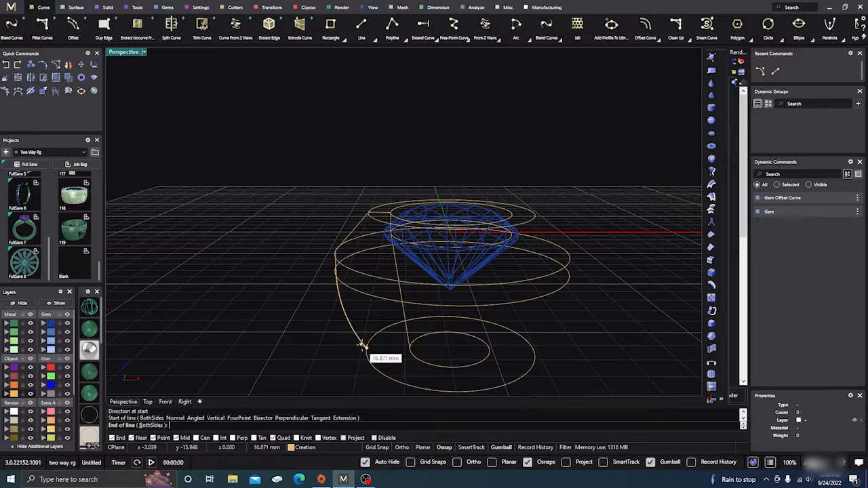
left_click(408, 349)
right_click_drag(320, 212, 319, 228)
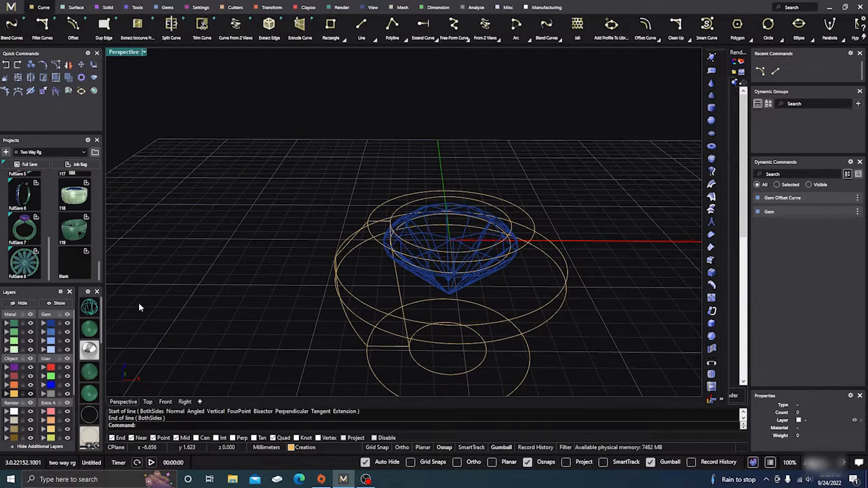
Hide the gem's layer, leaving only the oval guide curves and profile lines in view.
left_click(67, 324)
right_click_drag(194, 312, 246, 290)
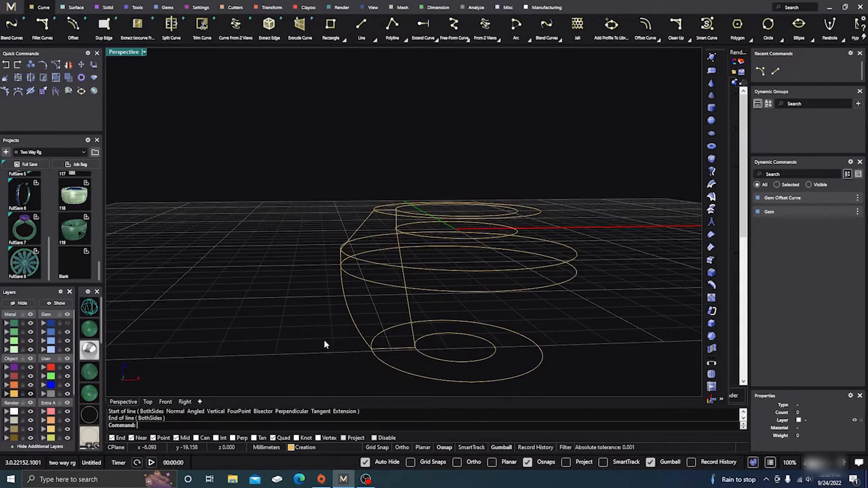
right_click_drag(326, 345, 303, 350)
scroll(361, 258, "down", 4)
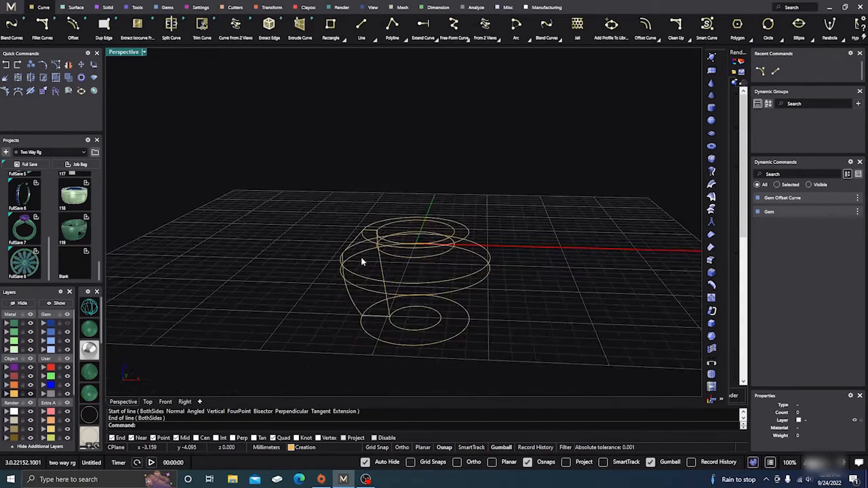
right_click_drag(361, 259, 368, 278)
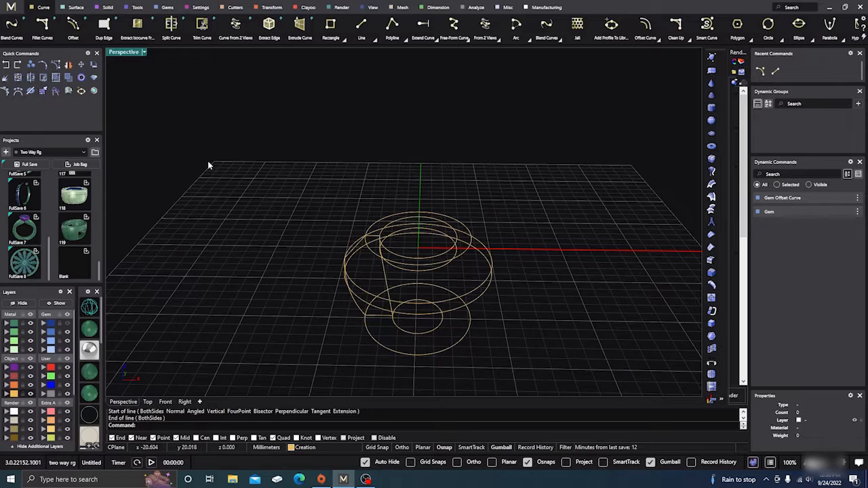
Try a closed Sweep 2 along the top inner and outer ovals, using their short connecting line as the unchanged cross section.
left_click(78, 8)
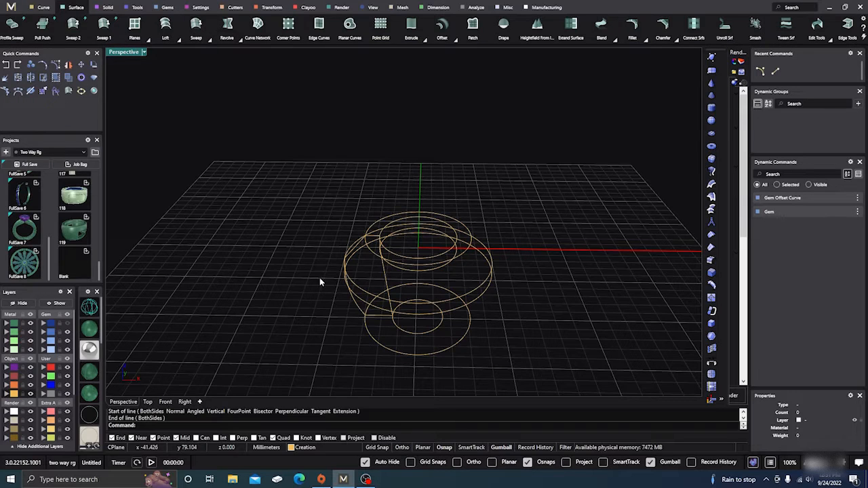
right_click_drag(329, 273, 311, 253)
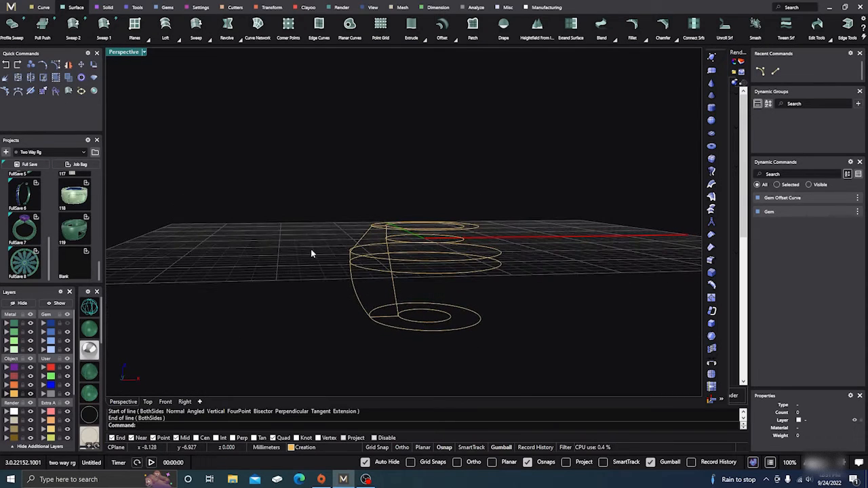
left_click(208, 39)
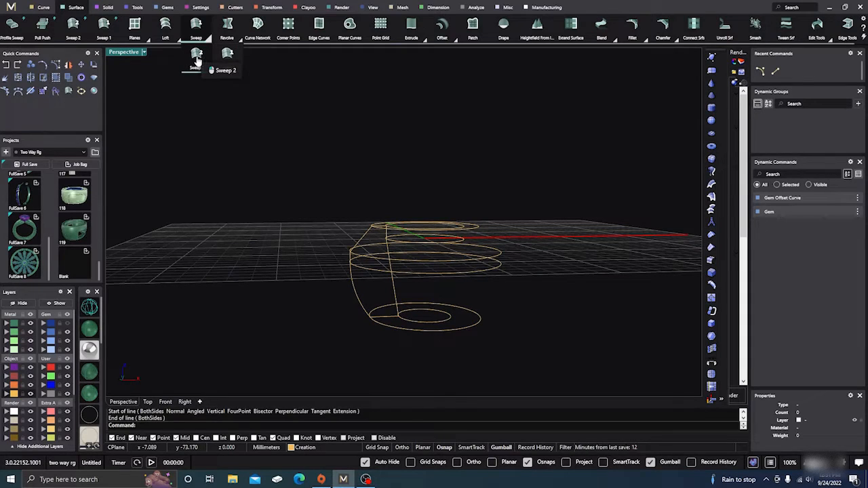
left_click(195, 56)
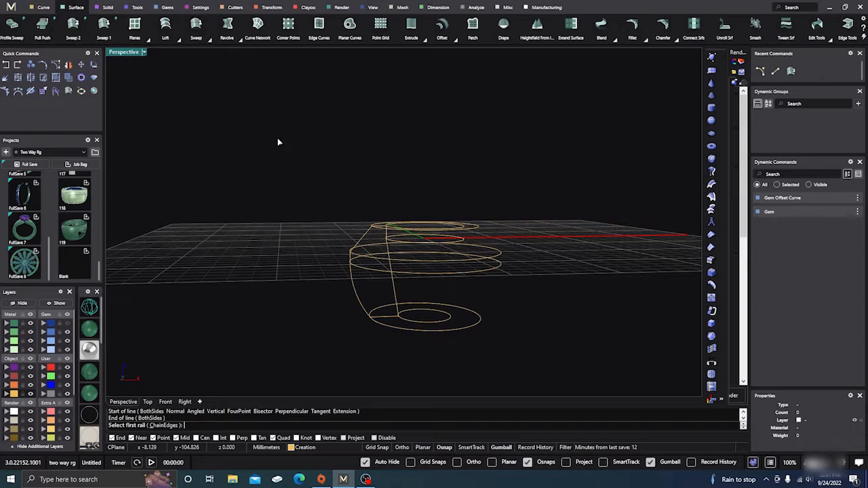
right_click_drag(351, 181, 352, 215)
scroll(386, 245, "up", 6)
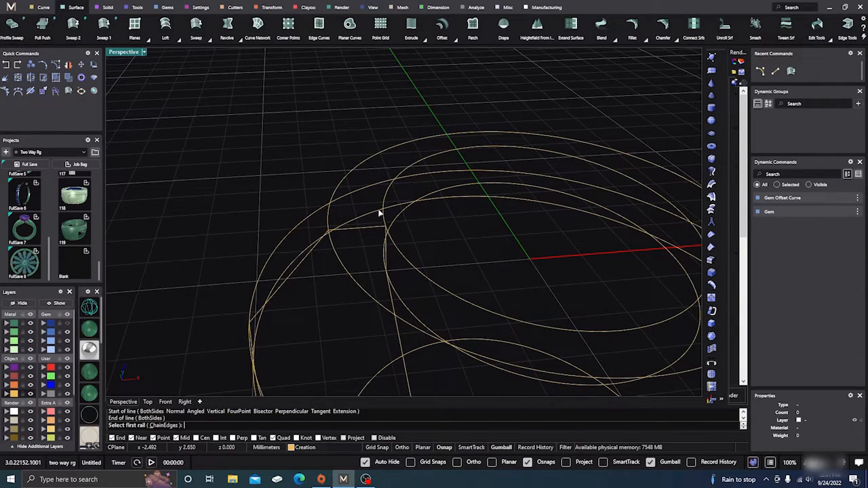
left_click(386, 217)
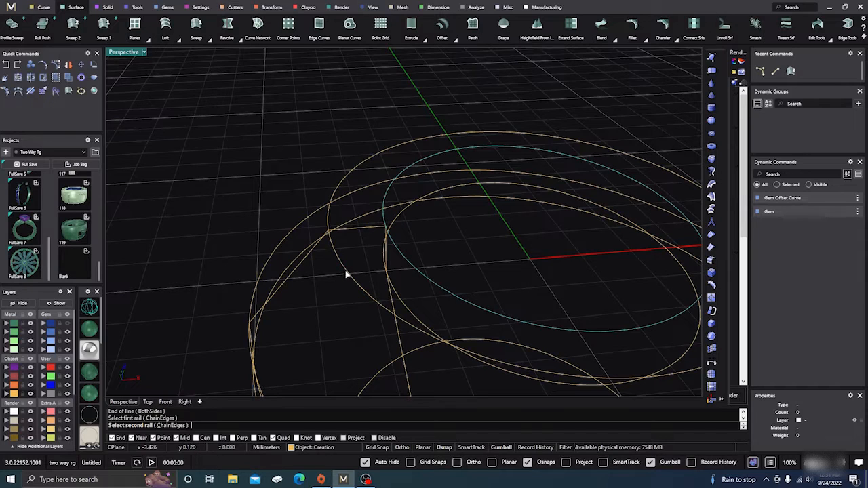
left_click(358, 230)
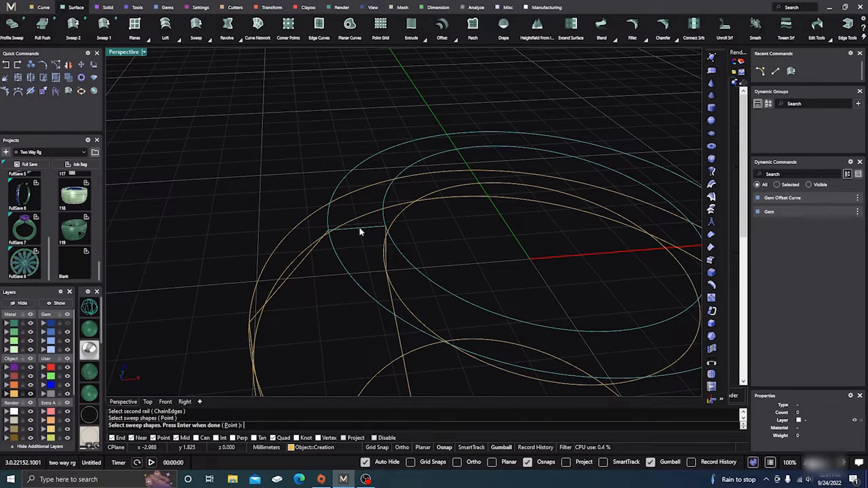
key("Return")
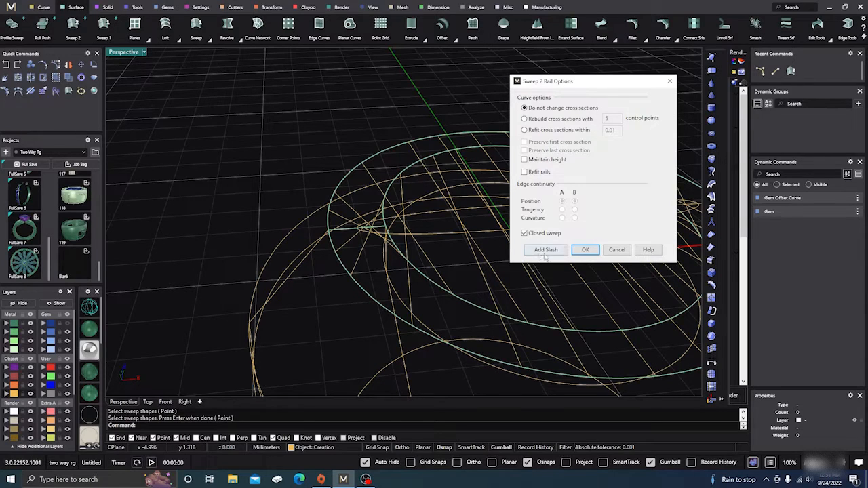
left_click(585, 249)
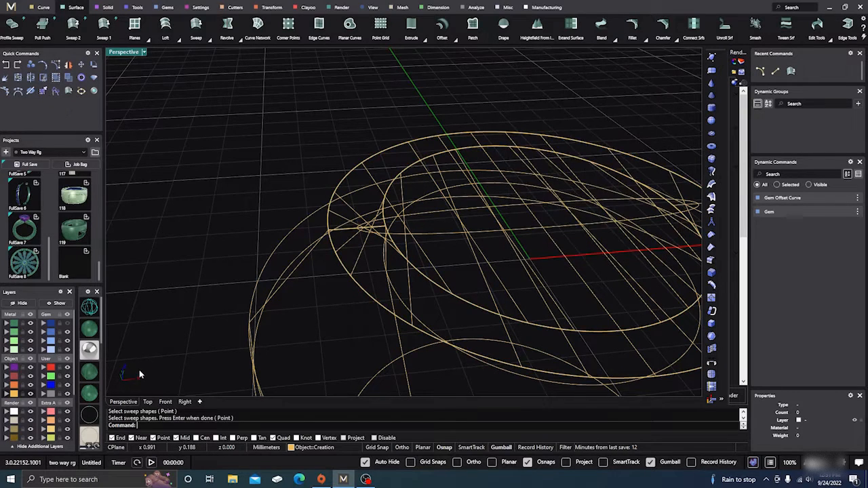
mouse_move(139, 374)
right_mouse_down()
mouse_move(101, 377)
mouse_move(247, 225)
mouse_move(232, 239)
right_mouse_up()
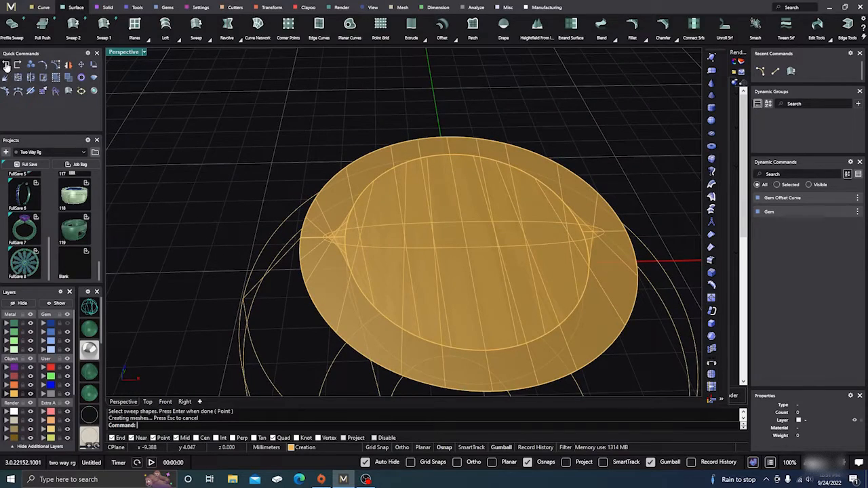
Undo the last sweep and make a closed Sweep 2 on Metal 01 between the top inner and outer ovals, using their short connecting line.
key("ctrl+z")
right_click_drag(169, 144, 224, 133)
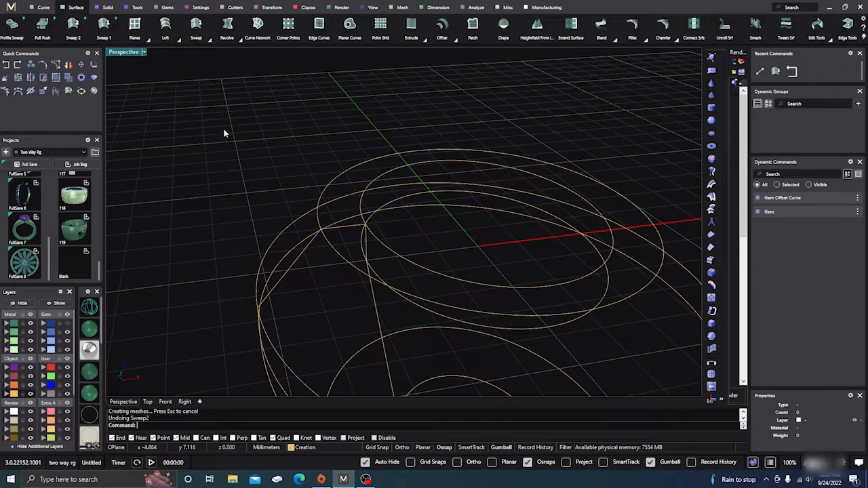
left_click(197, 32)
left_click(198, 63)
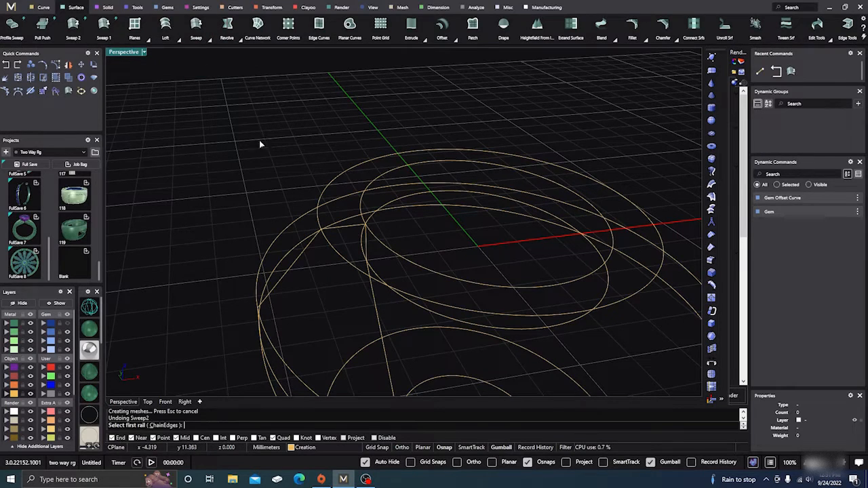
left_click(360, 203)
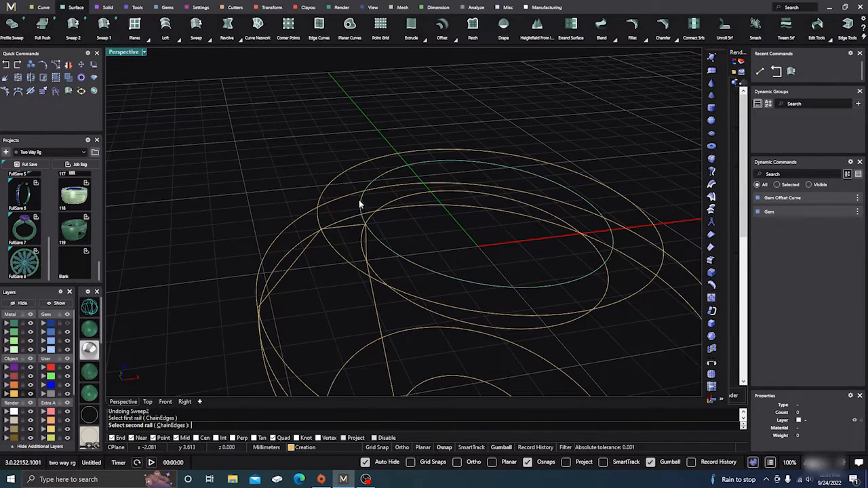
left_click(316, 215)
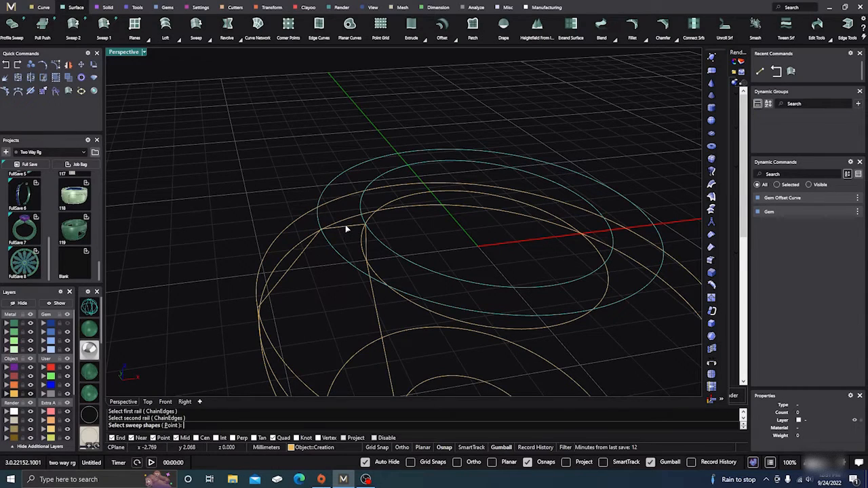
left_click(345, 225)
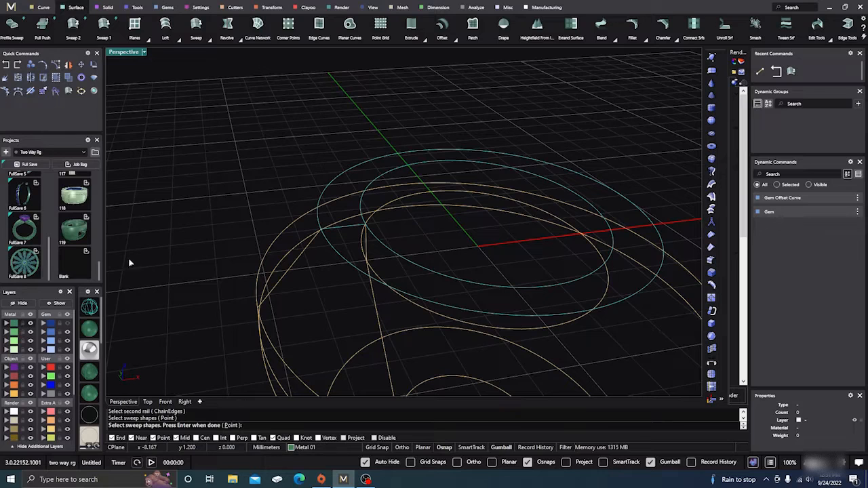
key("Return")
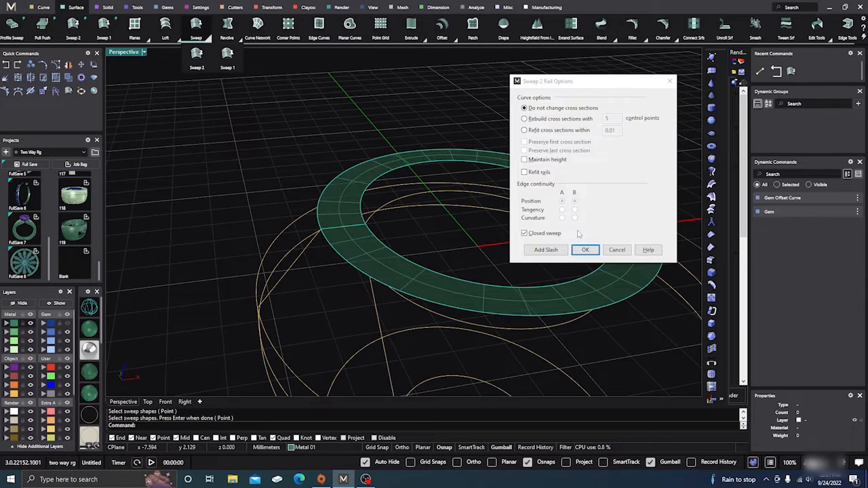
left_click(585, 250)
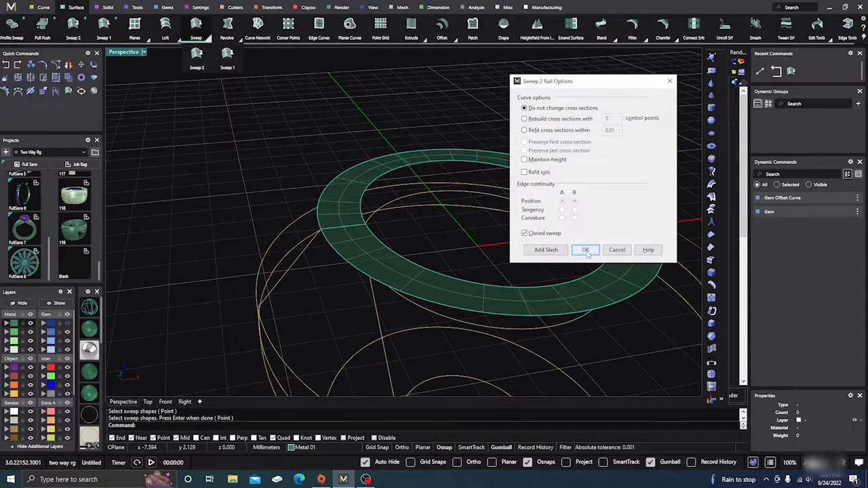
Sweep a closed inner wall between the top inner oval and the small oval beneath it, using their short vertical line as cross section.
right_click_drag(414, 128, 365, 123)
right_click(366, 119)
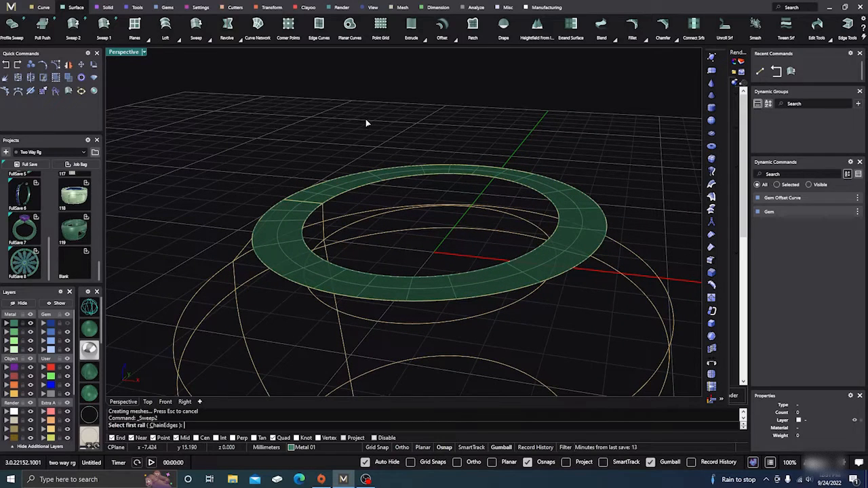
left_click(333, 199)
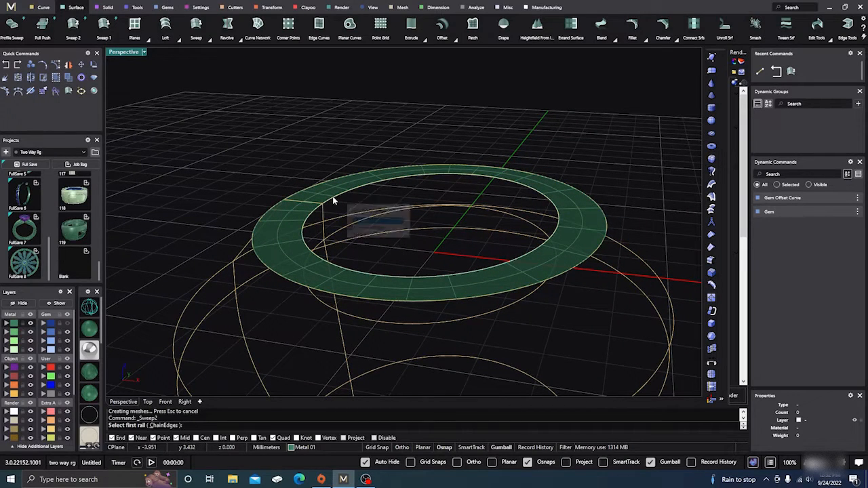
left_click(349, 220)
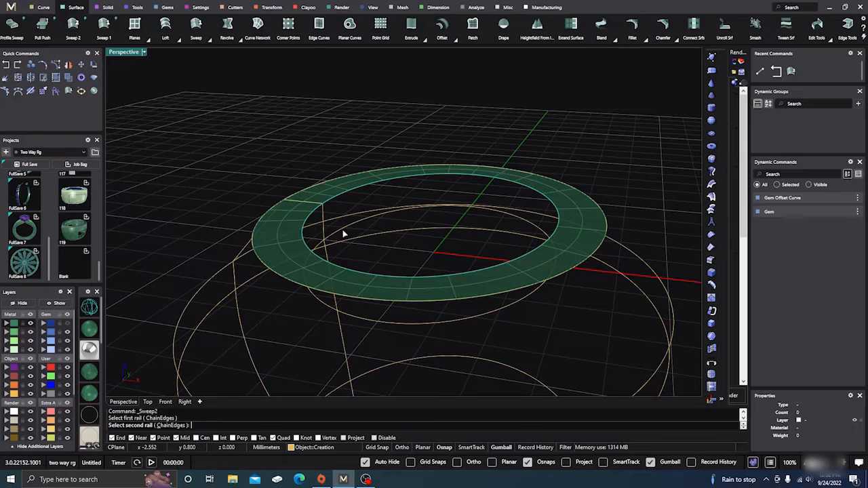
left_click(343, 232)
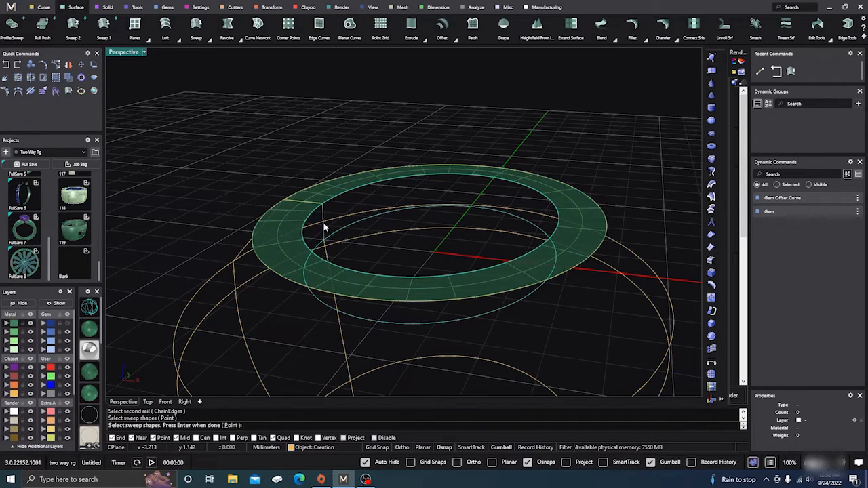
right_click(324, 228)
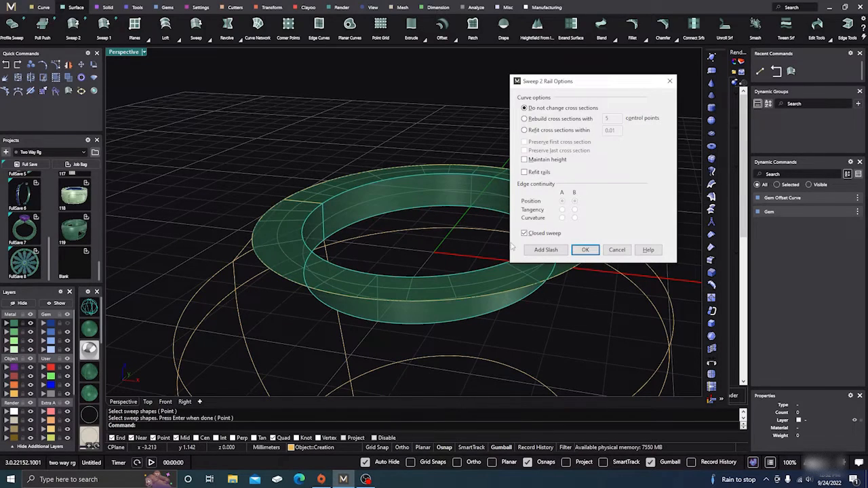
left_click(585, 250)
Sweep a closed sloped surface from the top outer oval to the upper large oval, using the slanted profile line as cross section.
scroll(362, 162, "up", 3)
right_click_drag(363, 161, 394, 164)
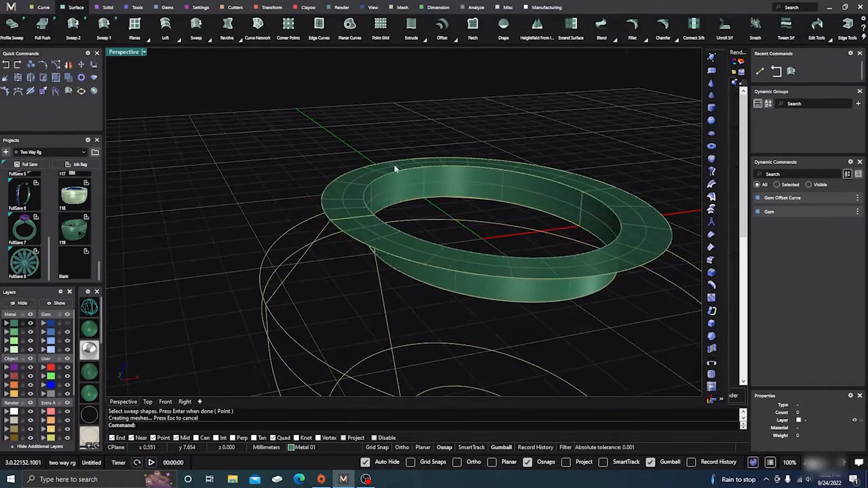
right_click(296, 175)
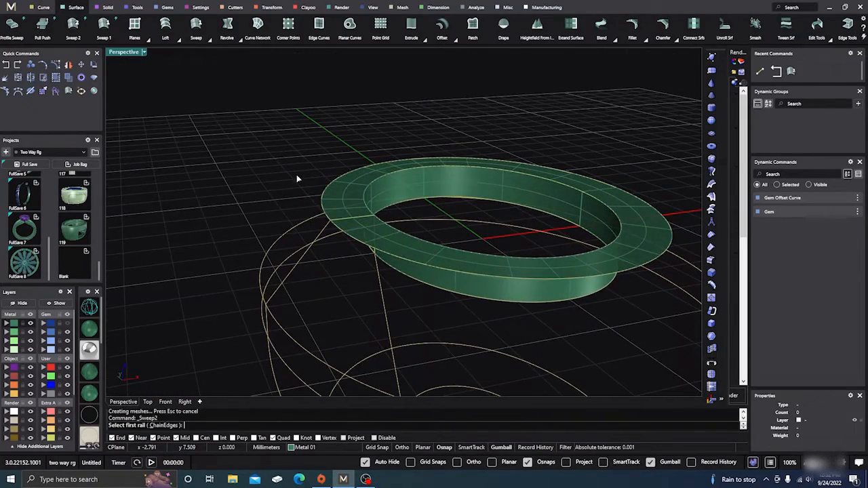
left_click(324, 196)
left_click(349, 216)
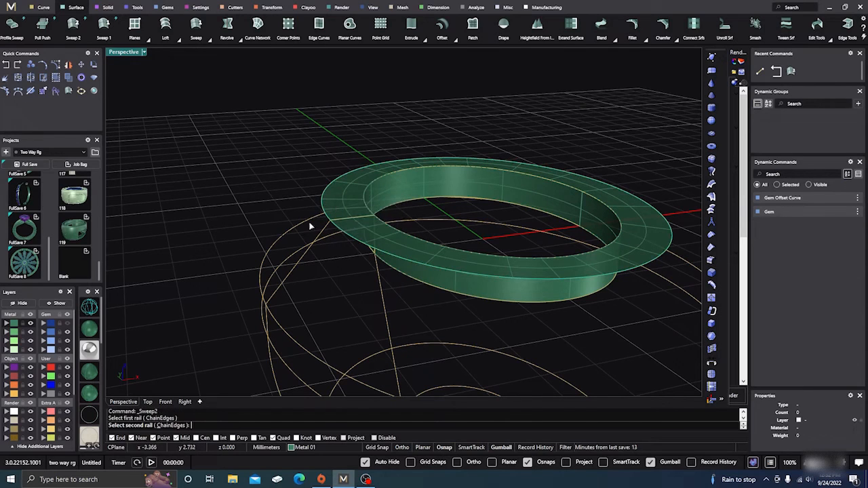
left_click(266, 253)
left_click(301, 263)
key("Return")
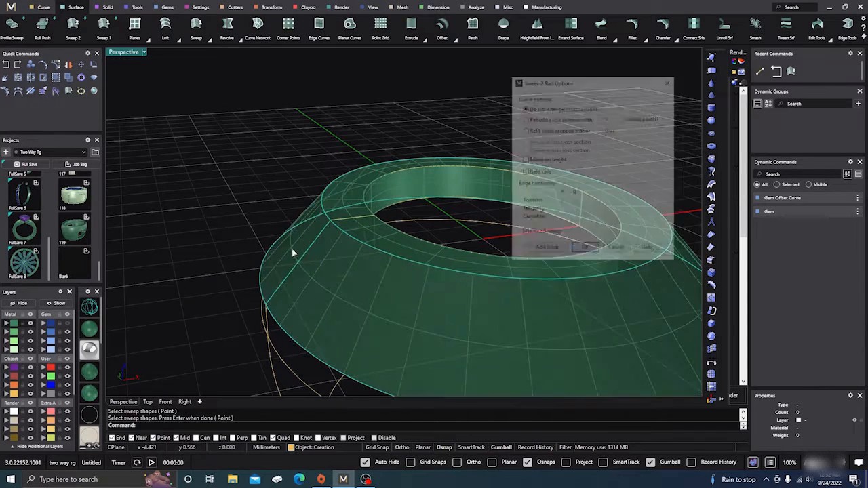
key("Return")
Sweep a closed vertical band between the upper and lower large ovals, using the short straight line at their side as cross section.
right_click_drag(295, 189, 331, 257)
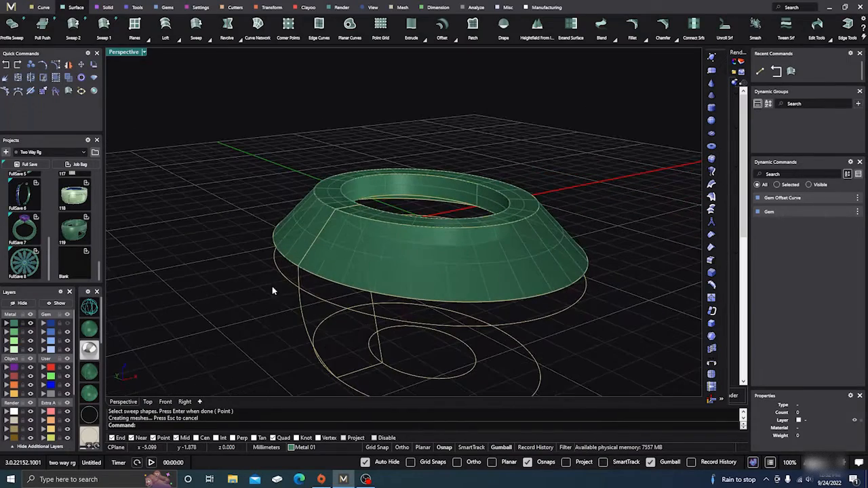
right_click_drag(272, 288, 262, 270)
right_click(262, 268)
scroll(265, 262, "up", 4)
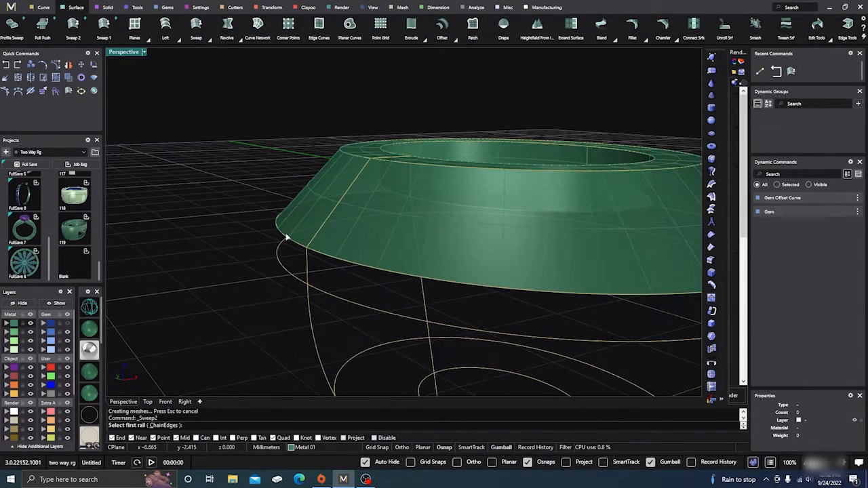
left_click(282, 236)
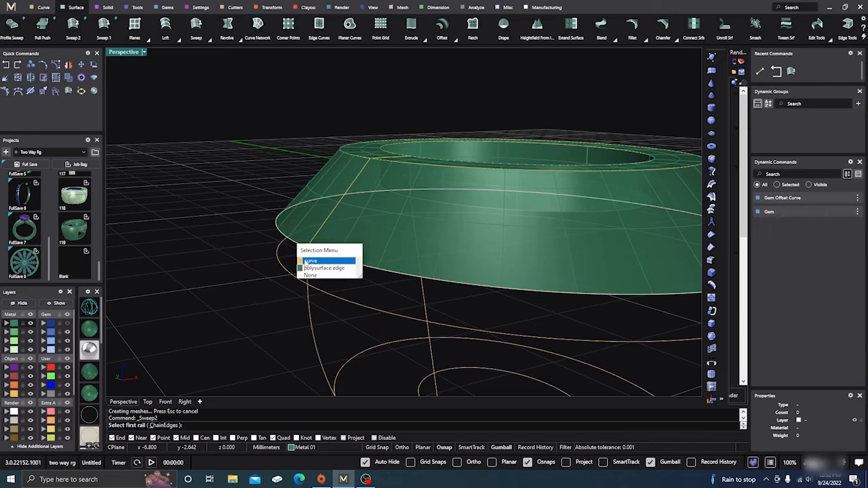
left_click(305, 264)
left_click(292, 275)
left_click(304, 264)
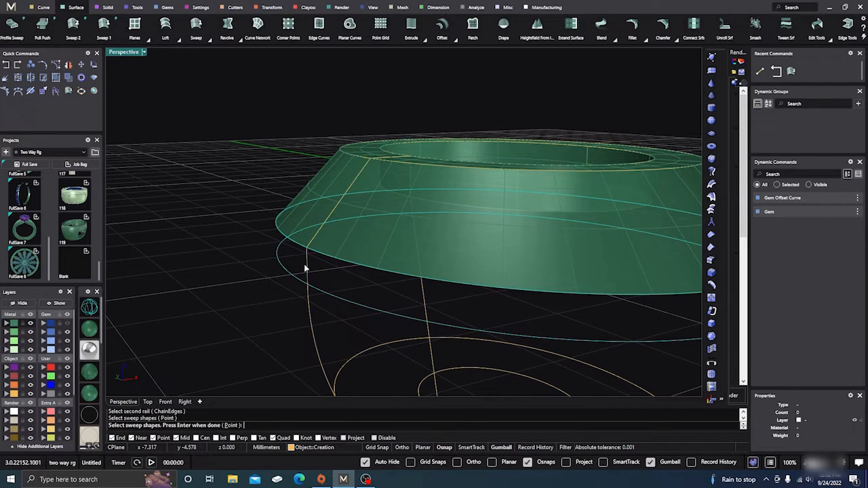
key("Return")
key("Return")
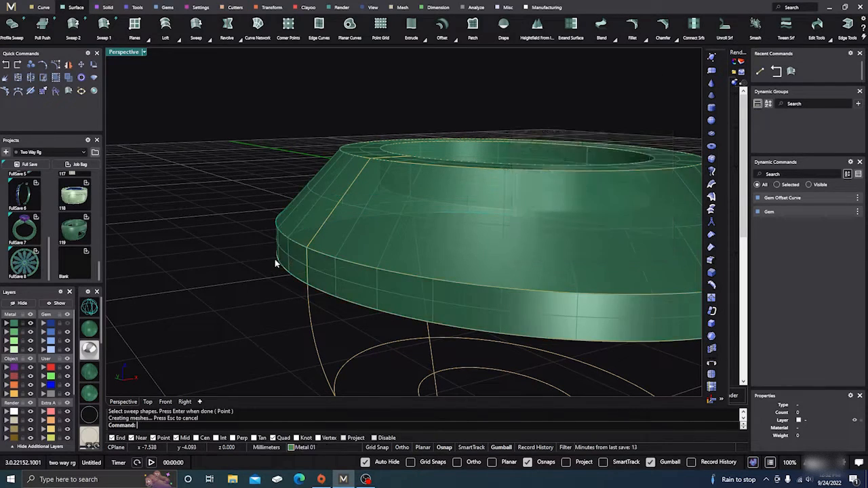
Sweep a closed curved surface from the lower large oval to the outer bottom oval, using the arc as cross section.
scroll(275, 259, "down", 4)
right_click_drag(282, 291, 275, 282)
right_click(275, 283)
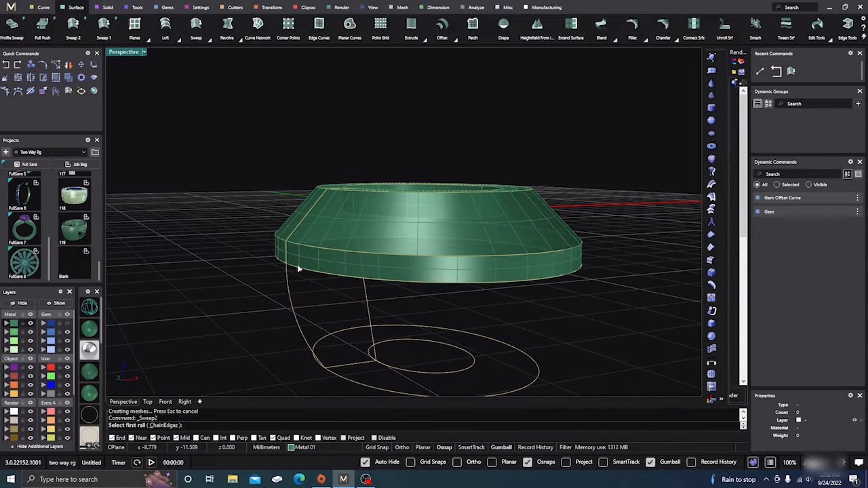
left_click(298, 271)
left_click(325, 295)
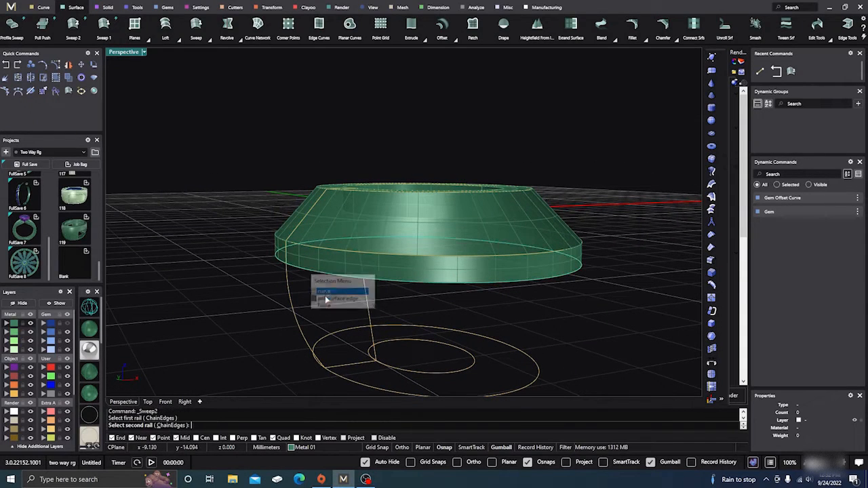
left_click(336, 379)
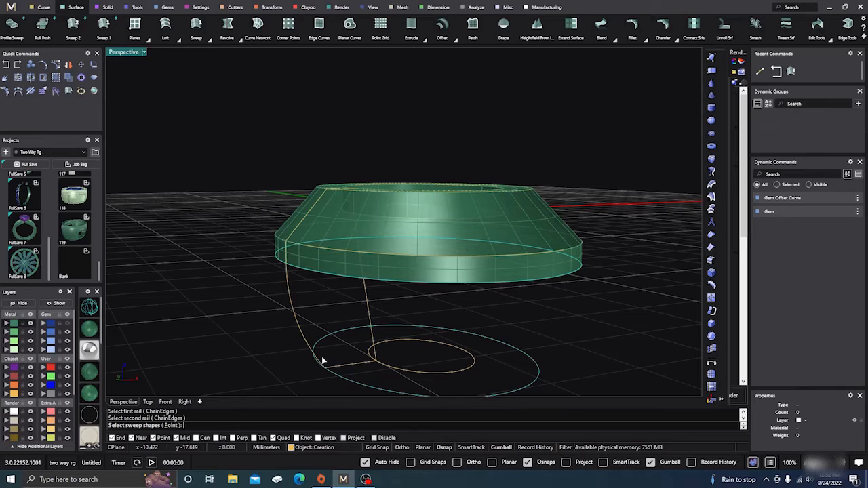
left_click(293, 310)
key("Return")
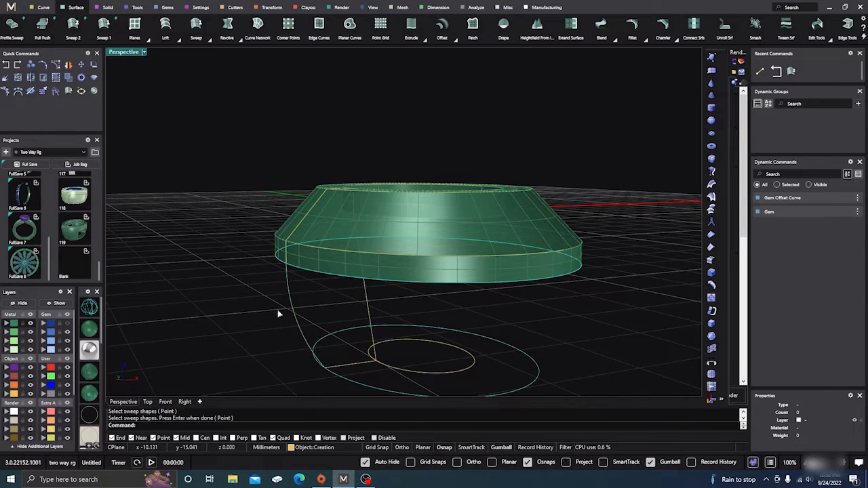
key("Return")
Sweep a closed inner wall from the lower edge oval of the top opening to the inner bottom oval, using their long connecting line.
right_click_drag(339, 262, 329, 291)
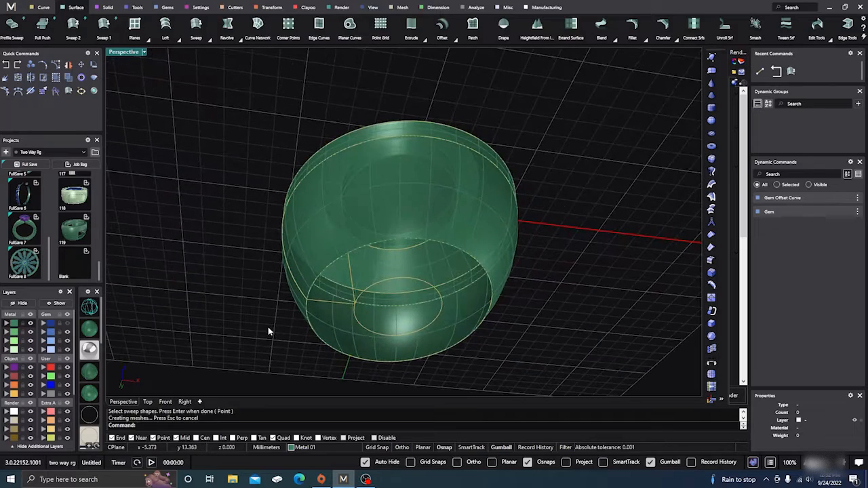
key("Return")
right_click_drag(333, 329, 369, 274)
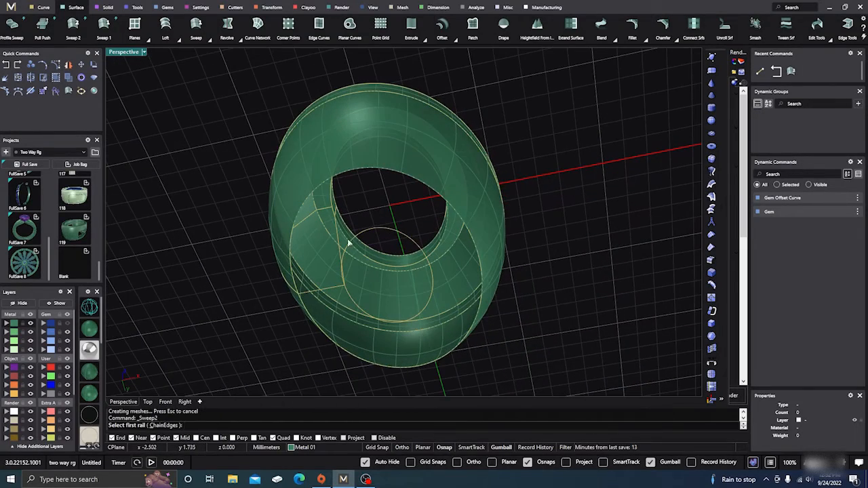
scroll(332, 206, "up", 3)
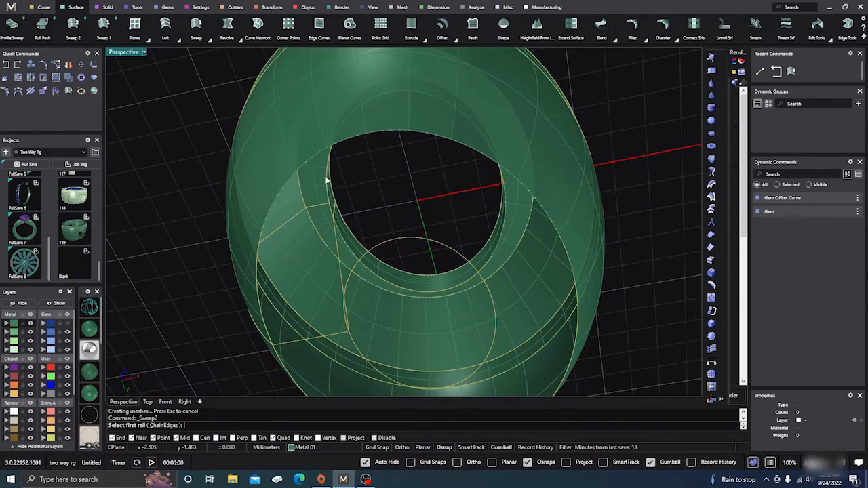
left_click(326, 179)
left_click(350, 205)
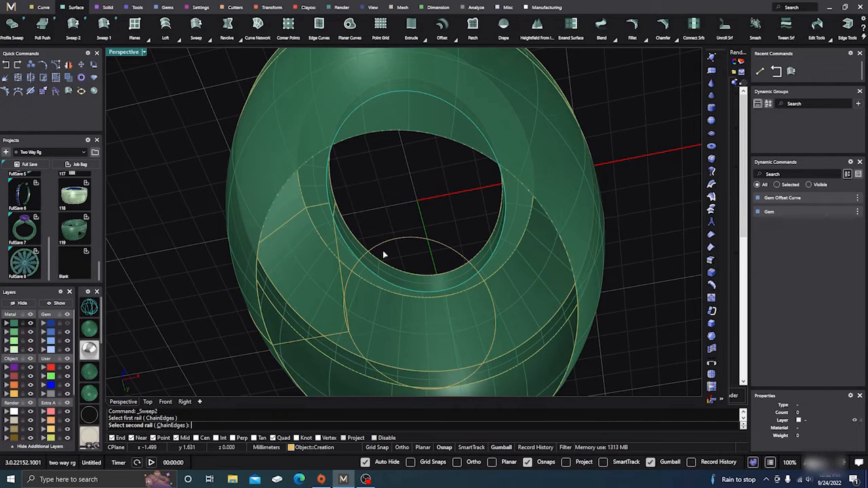
left_click(384, 246)
left_click(339, 244)
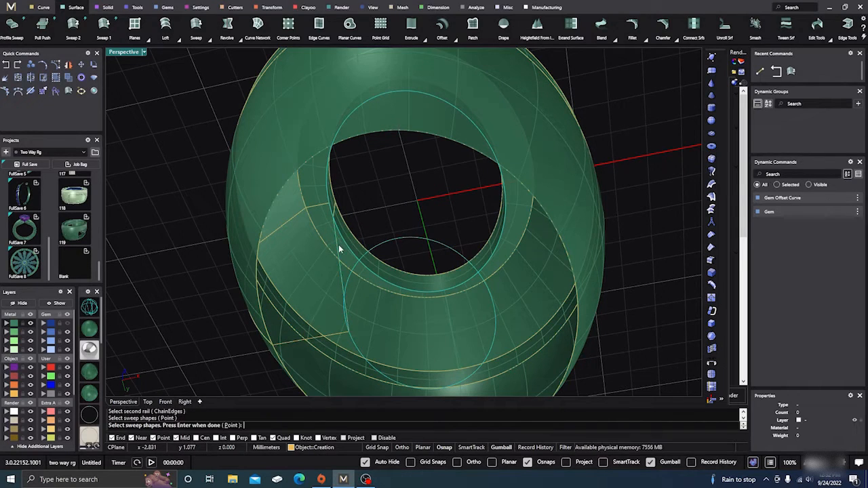
key("Return")
key("Return")
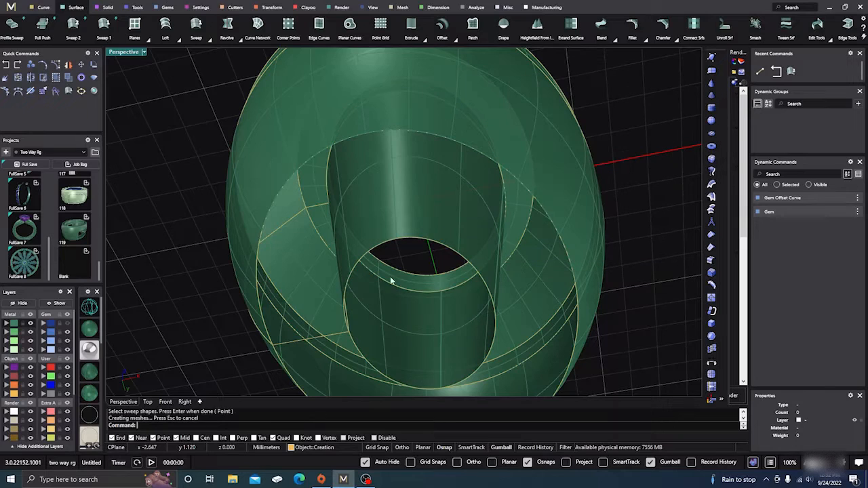
Sweep a closed flat base between the outer and inner bottom ovals, using the short line connecting them as cross section.
key("Return")
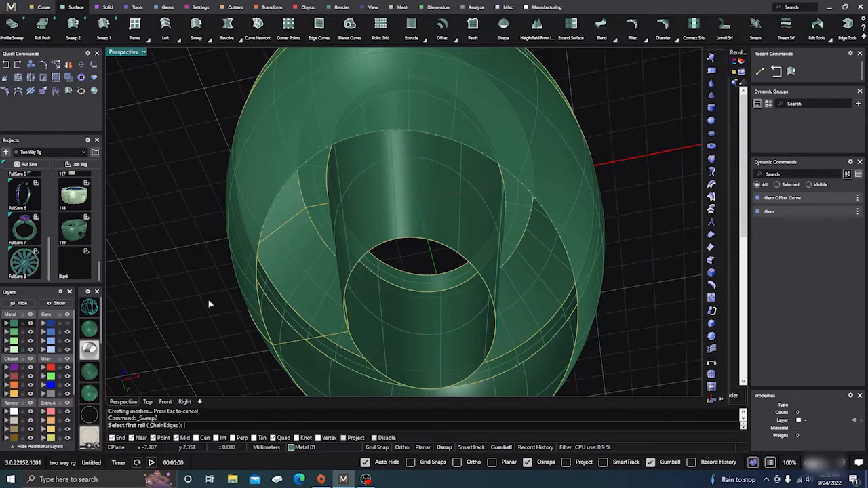
left_click(270, 341)
left_click(293, 362)
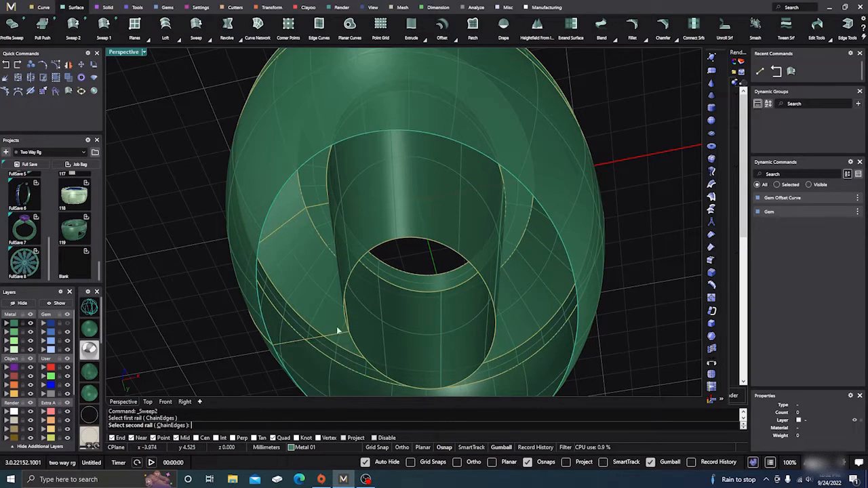
left_click(349, 285)
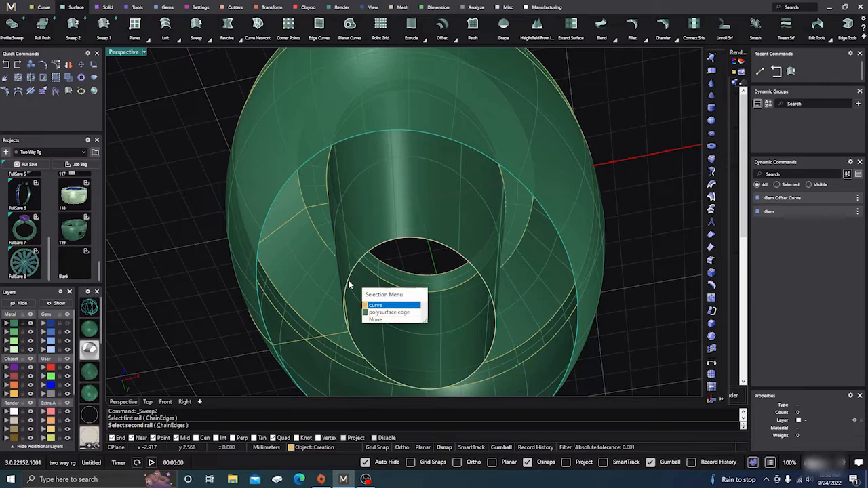
left_click(377, 305)
left_click(328, 335)
key("Return")
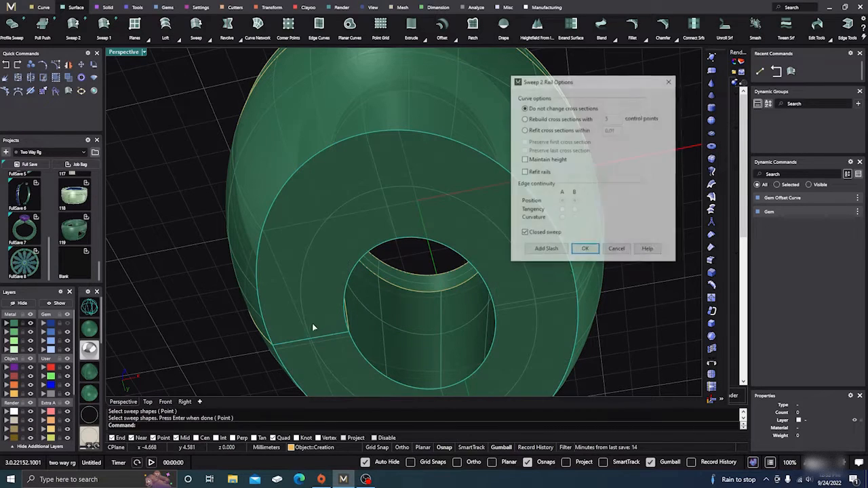
key("Return")
Join all surfaces on the Metal 01 layer into one polysurface and check in its properties that it is closed.
scroll(411, 240, "down", 7)
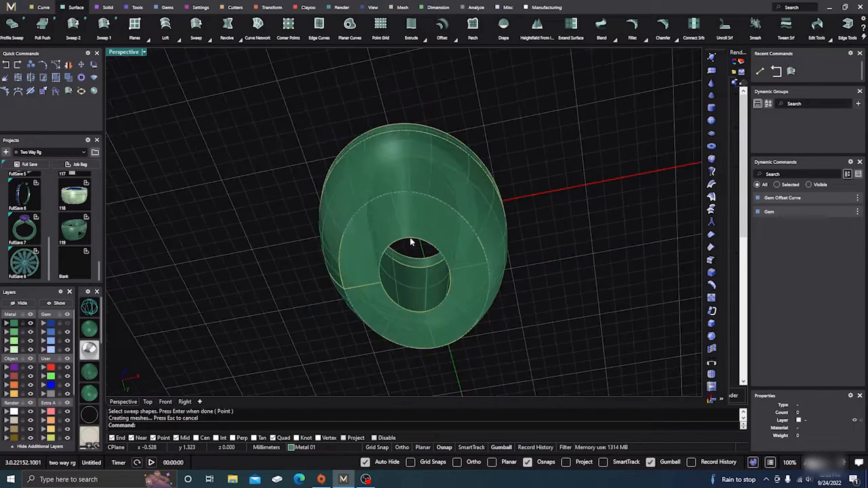
right_click_drag(411, 241, 409, 354)
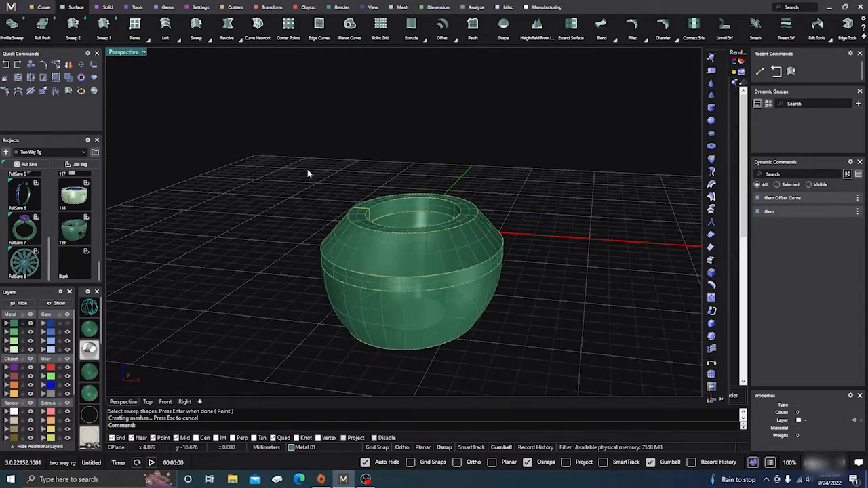
left_click_drag(289, 155, 560, 366)
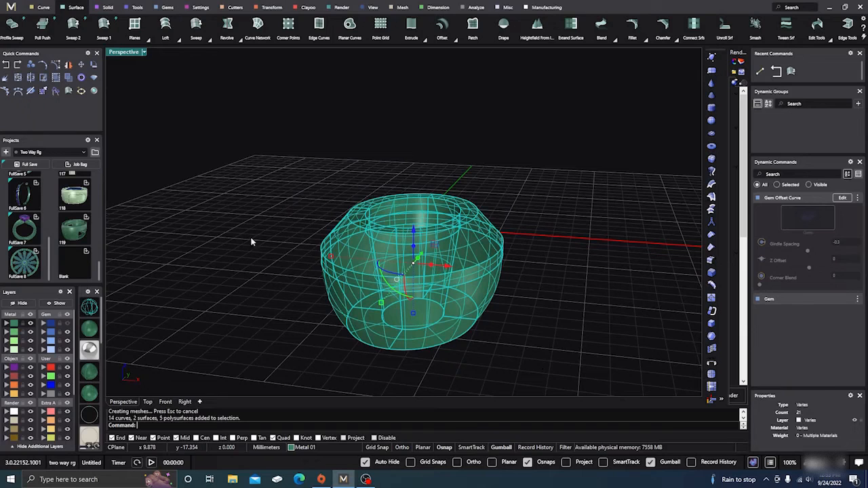
left_click(270, 244)
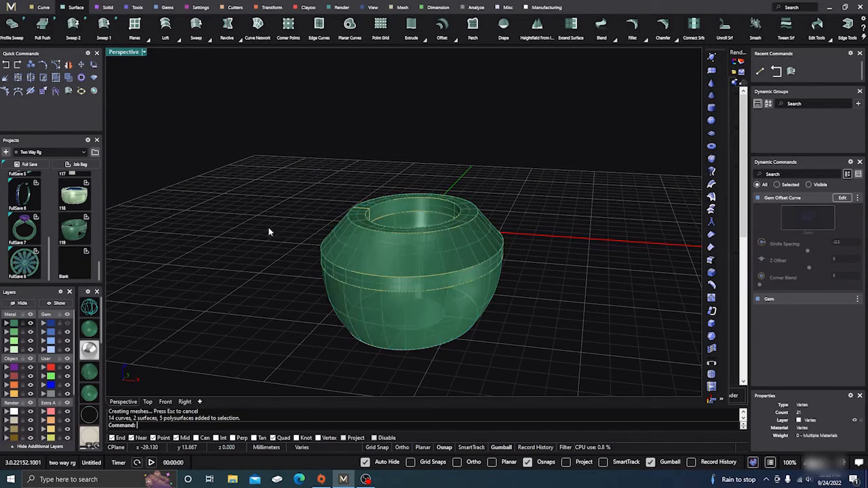
left_click(11, 323)
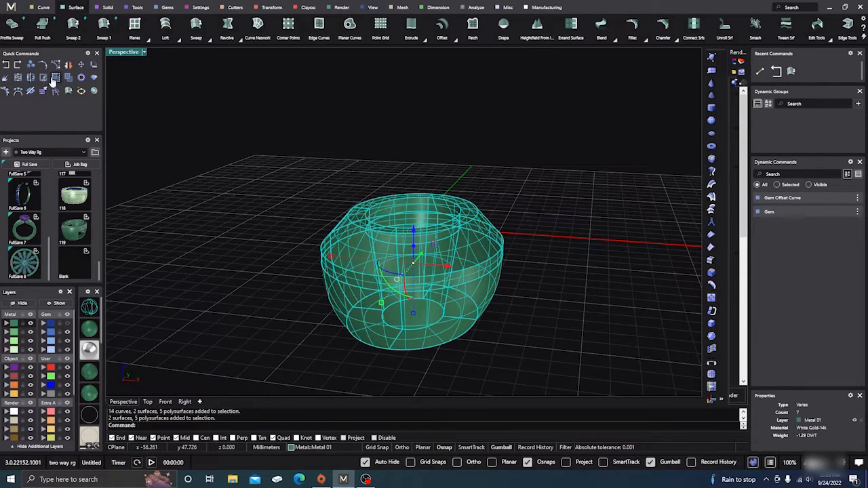
left_click(18, 79)
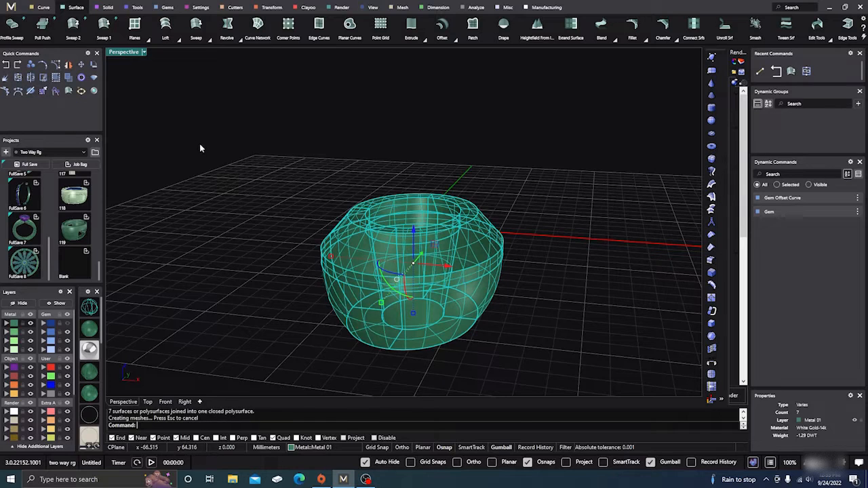
left_click(394, 259)
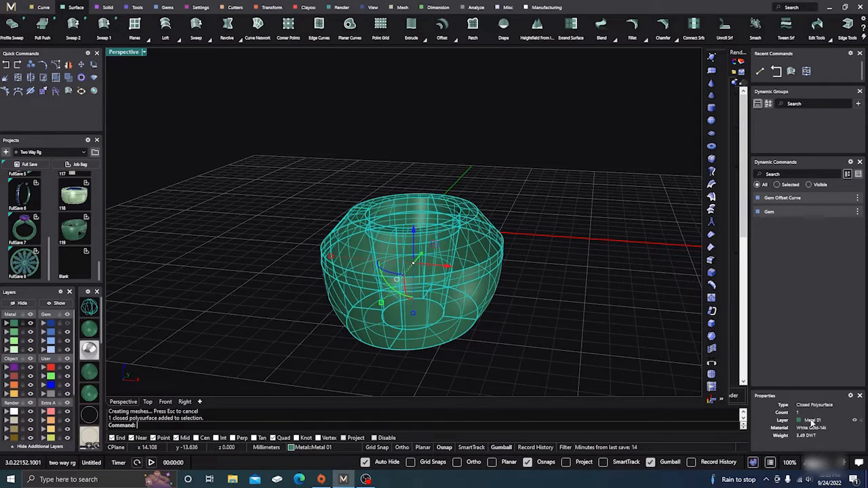
left_click(594, 235)
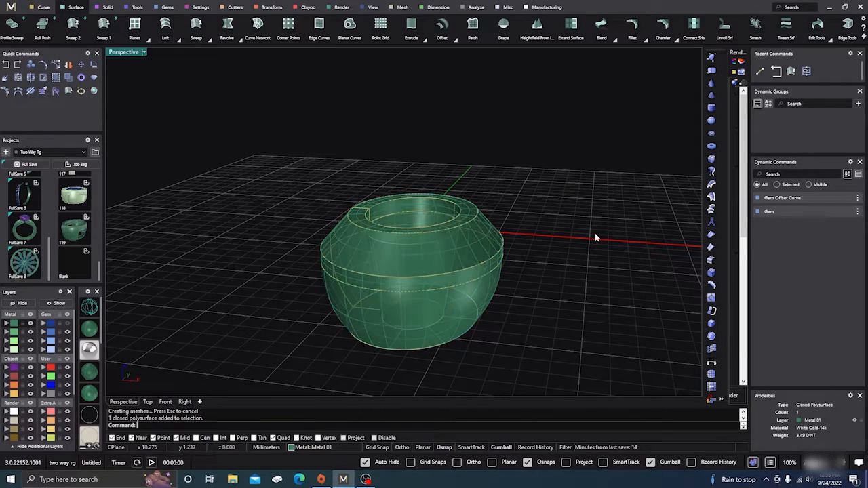
Show the first Gem layer to display the blue oval gem inside the setting's top opening.
left_click(68, 325)
right_click_drag(271, 247, 277, 304)
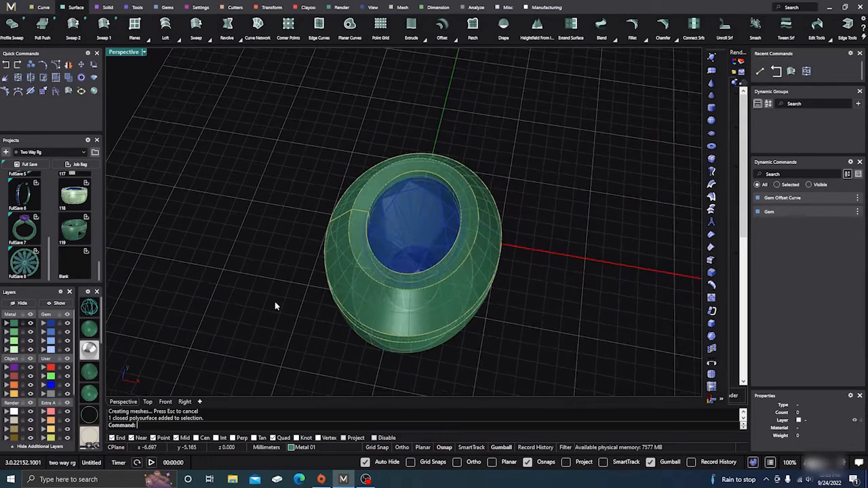
scroll(411, 324, "up", 3)
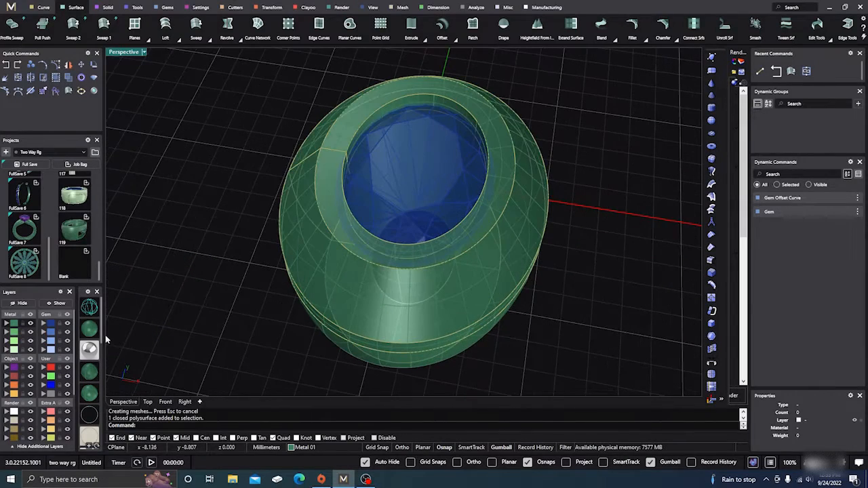
Examine the setting from several angles, checking its rim, sloped shoulder, curved side and the seated gem.
mouse_move(261, 292)
right_mouse_down()
mouse_move(258, 322)
mouse_move(299, 303)
mouse_move(302, 288)
right_mouse_up()
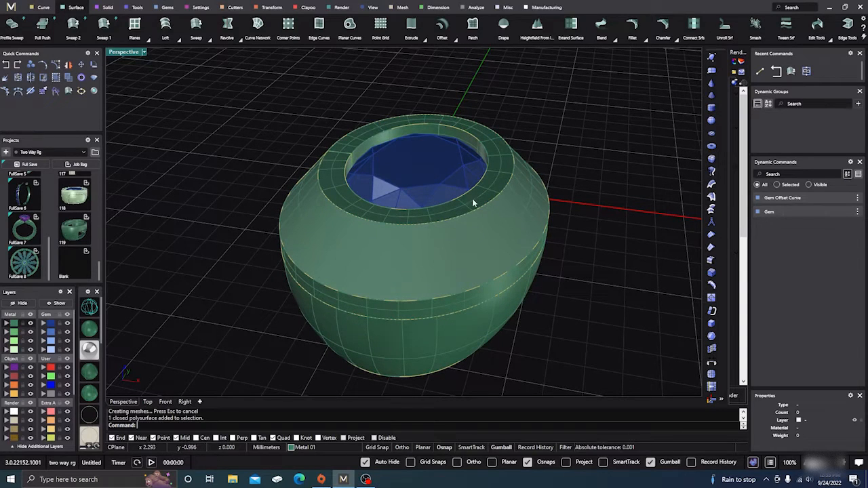
right_click_drag(397, 333, 378, 288)
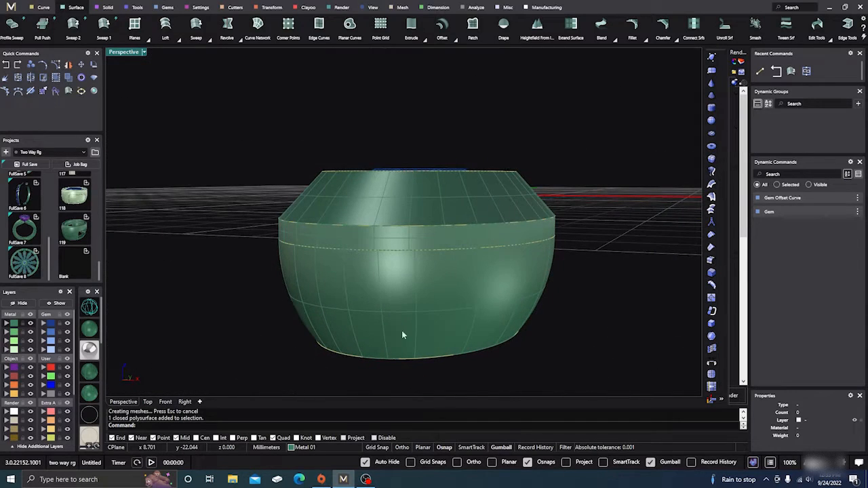
right_click_drag(403, 333, 302, 234)
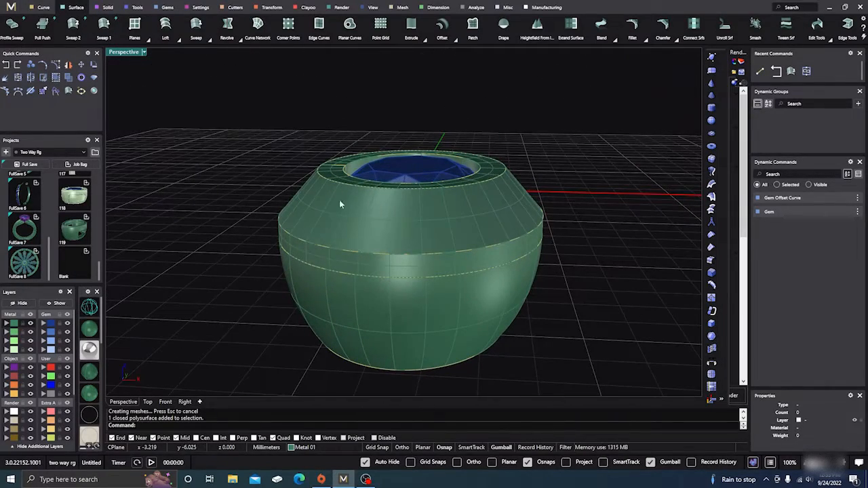
right_click_drag(527, 287, 442, 248)
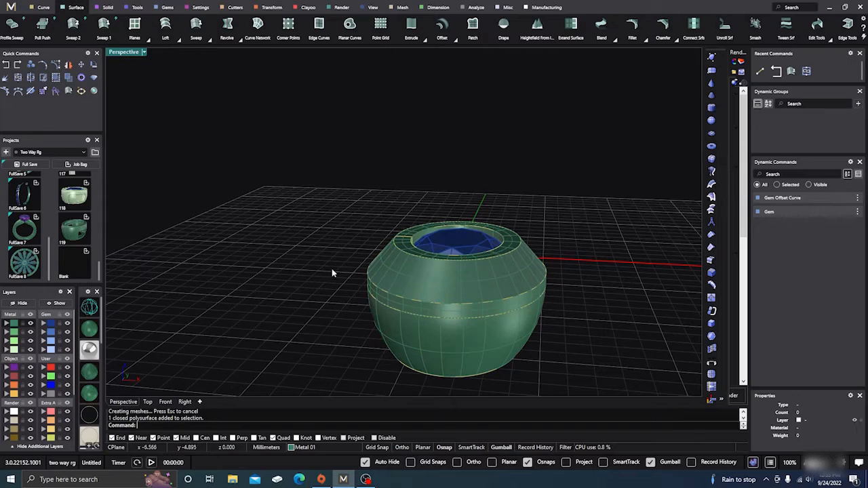
scroll(349, 289, "down", 5)
right_click_drag(349, 290, 362, 346)
scroll(371, 284, "up", 5)
scroll(408, 266, "up", 5)
scroll(397, 291, "down", 3)
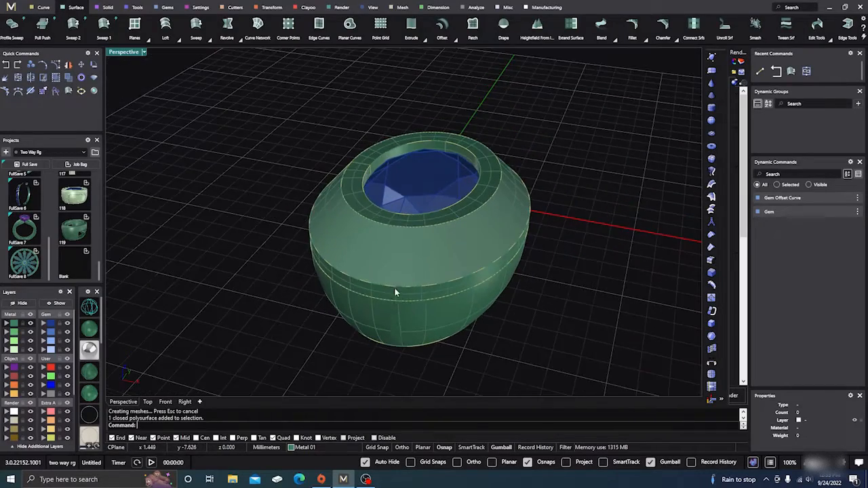
right_click_drag(398, 291, 444, 330)
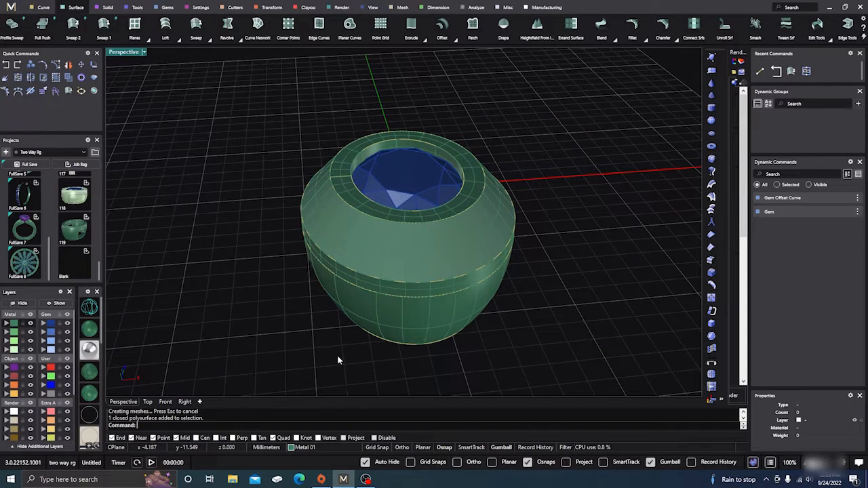
scroll(521, 304, "down", 4)
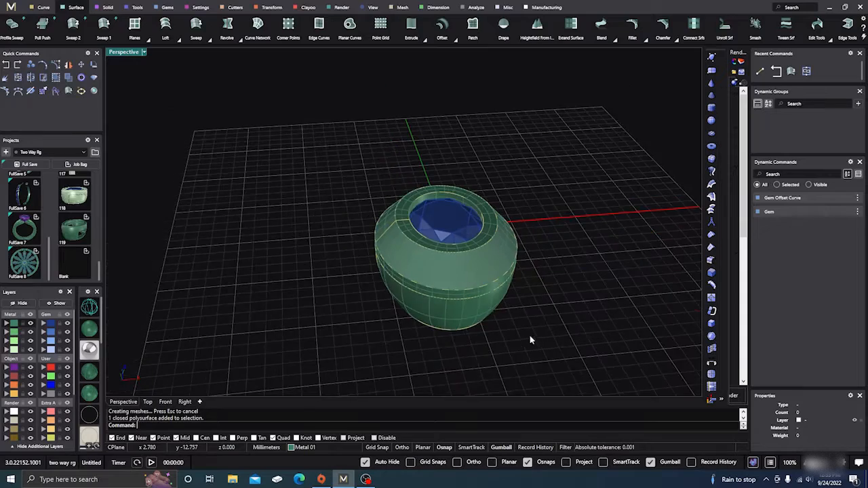